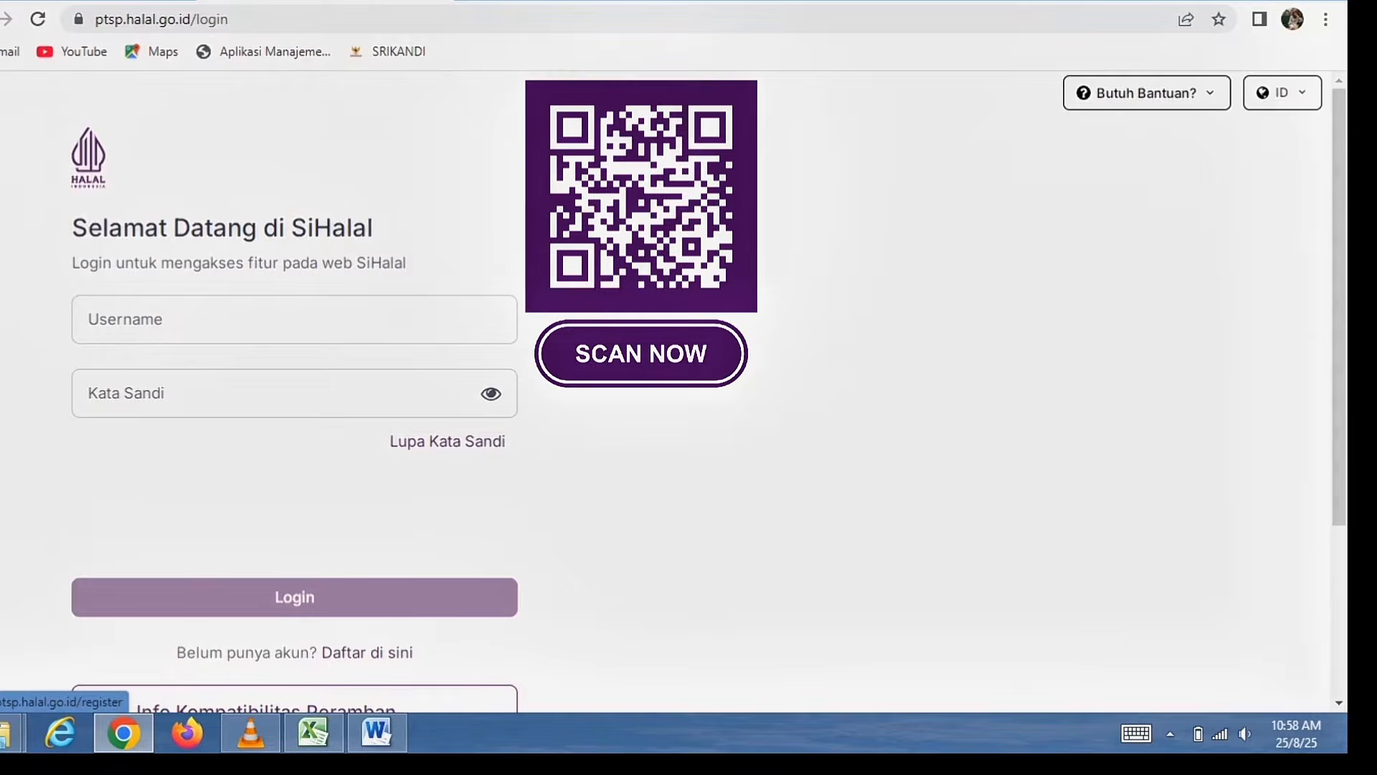
Start a new account as user type Pelaku Usaha and enter the account holder's name and e-mail
{"action": "left_click", "coordinate": [367, 653]}
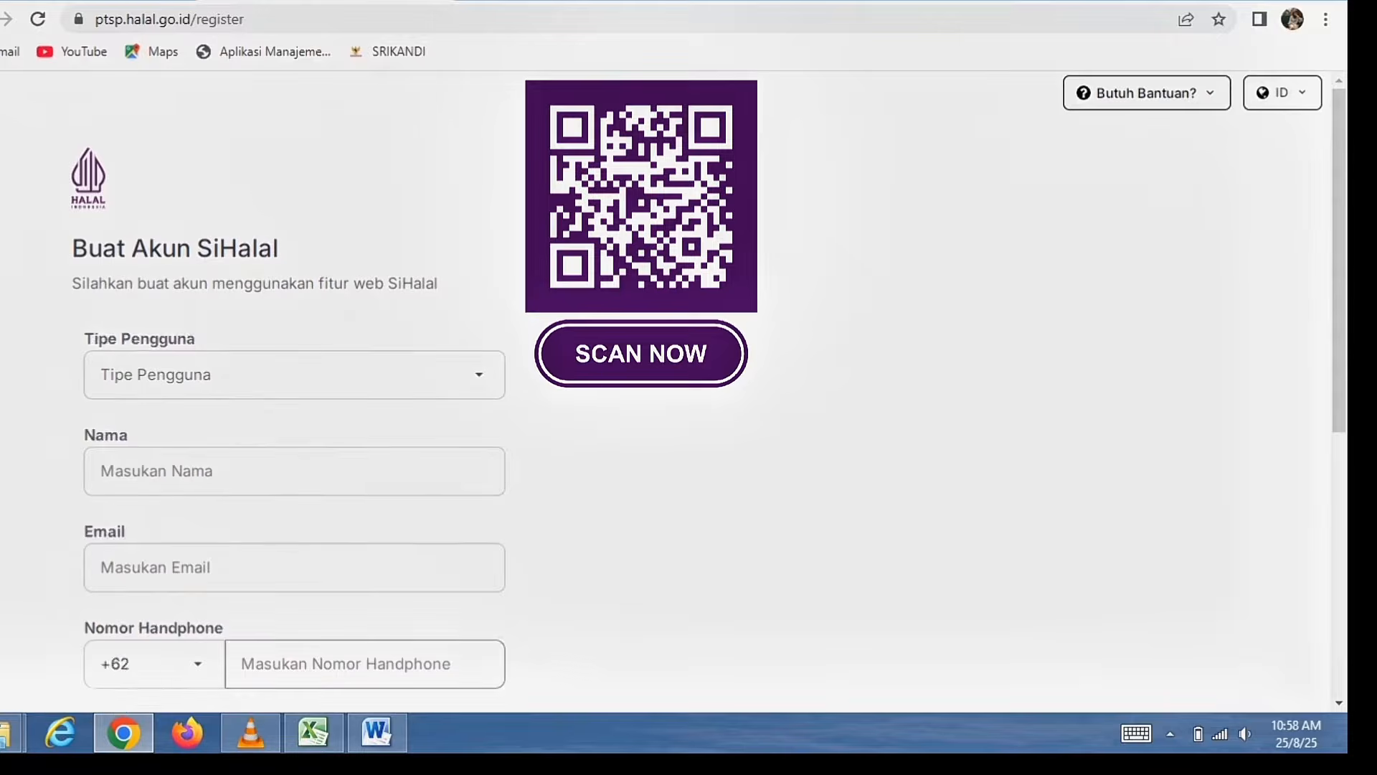
{"action": "left_click", "coordinate": [294, 374]}
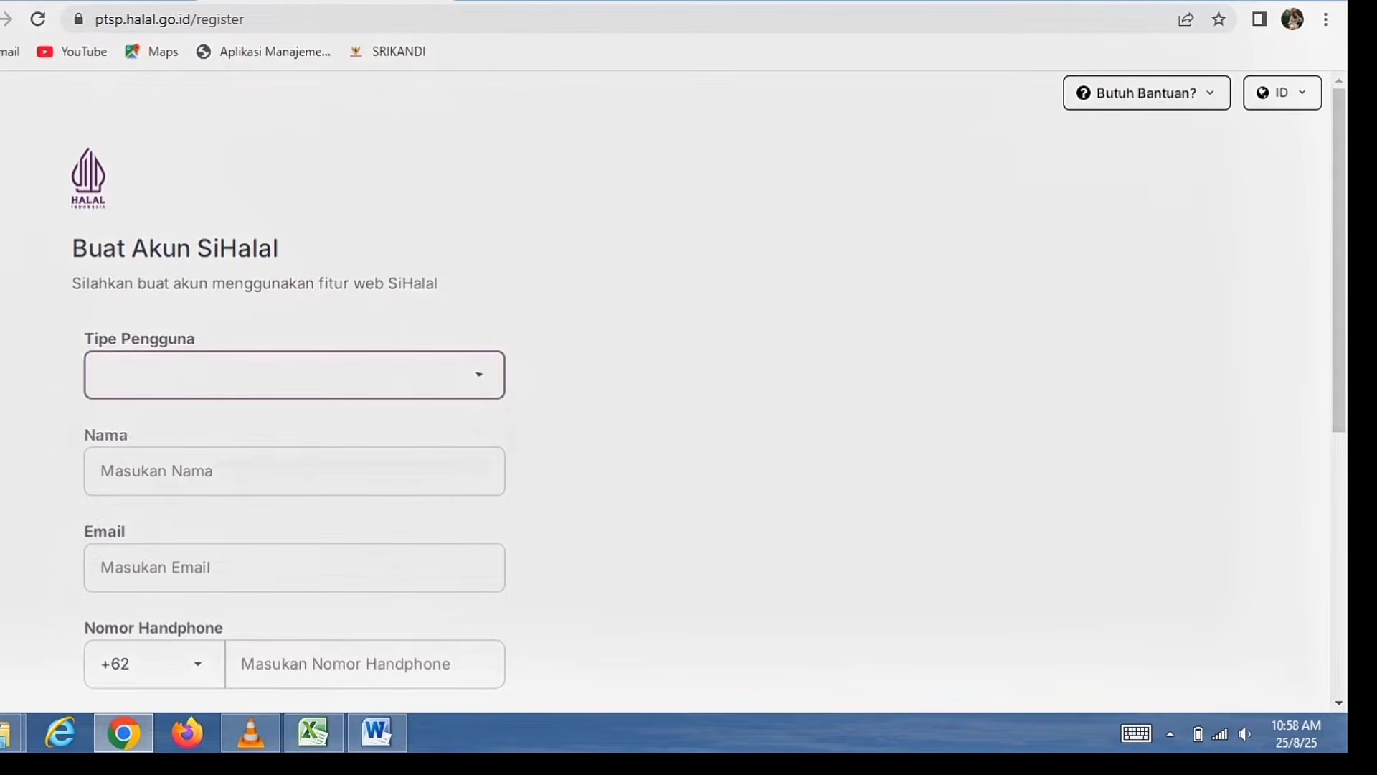
{"action": "left_click", "coordinate": [242, 471]}
{"action": "left_click", "coordinate": [431, 219]}
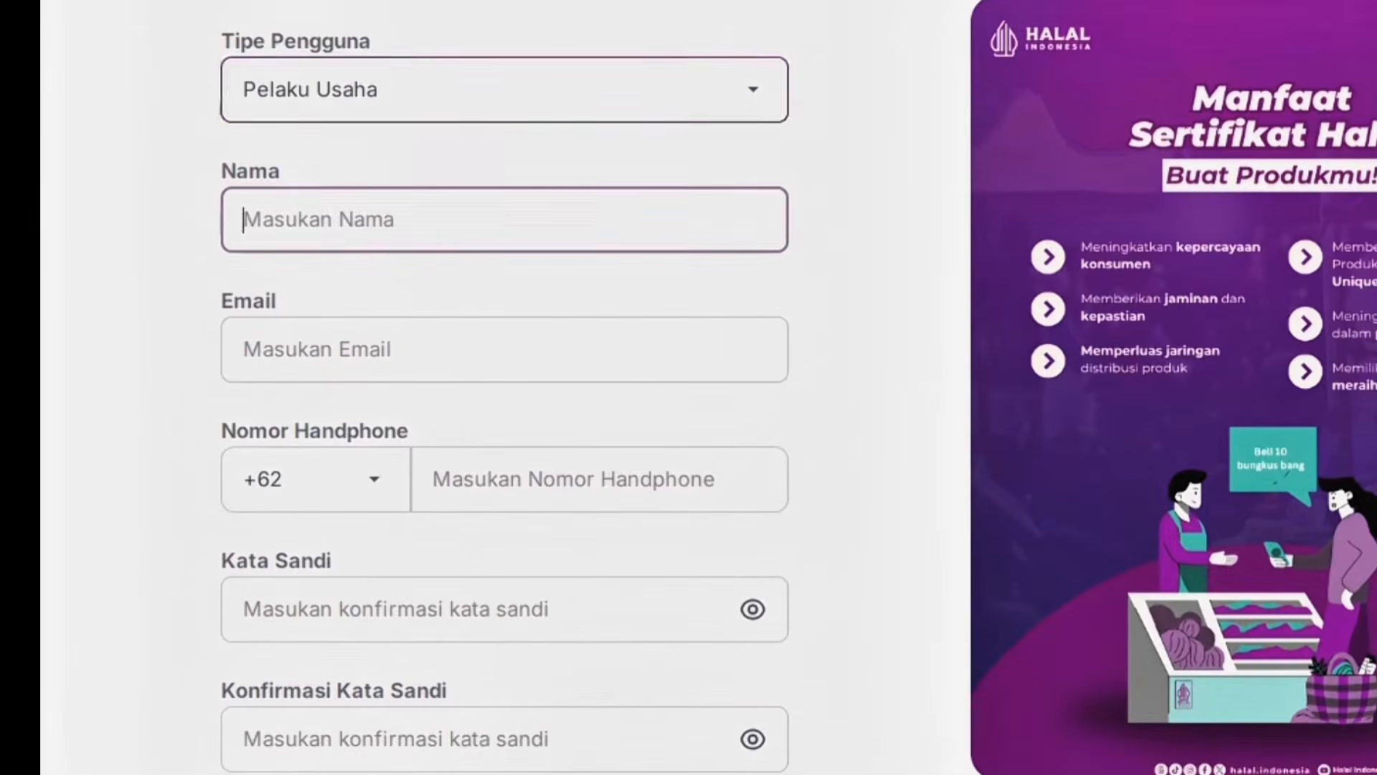
{"action": "type", "text": "Ade"}
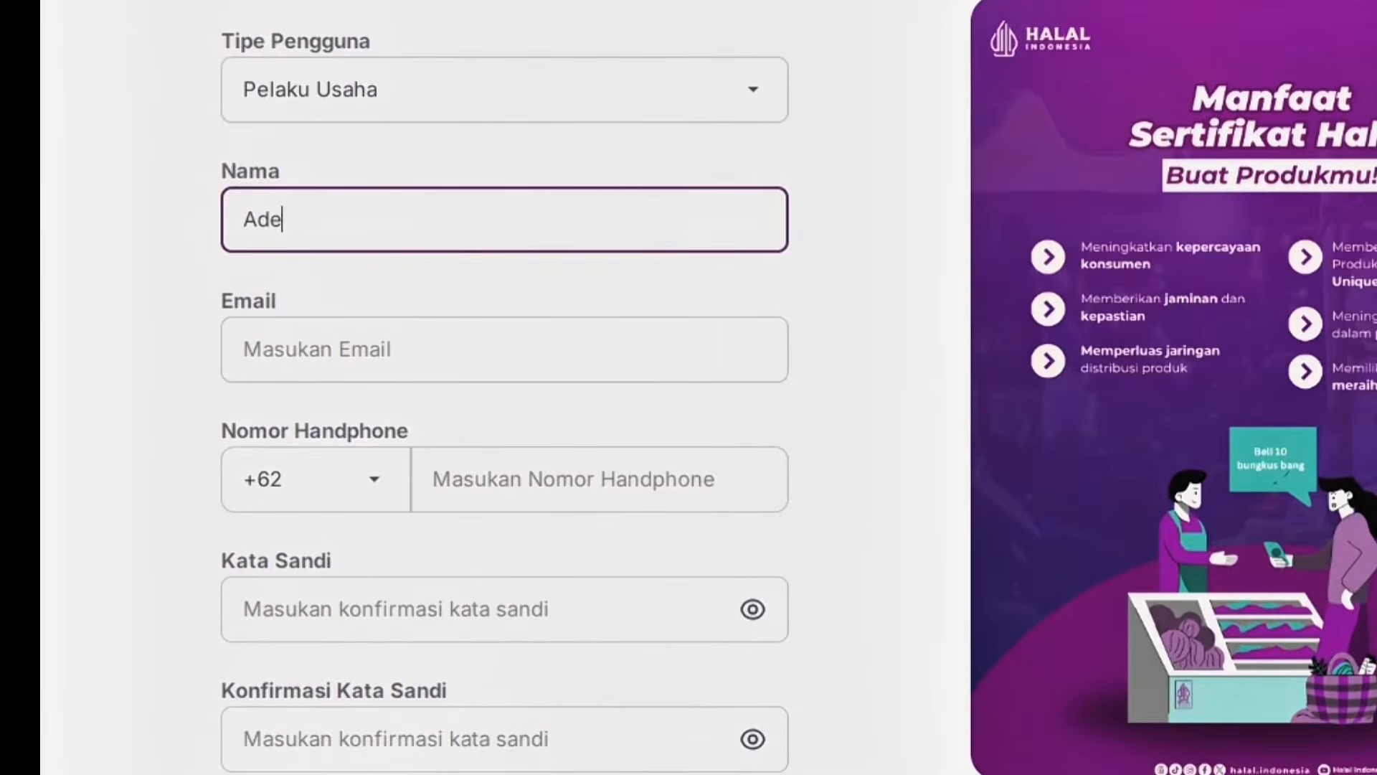
{"action": "left_click", "coordinate": [504, 350]}
{"action": "type", "text": "ayati L"}
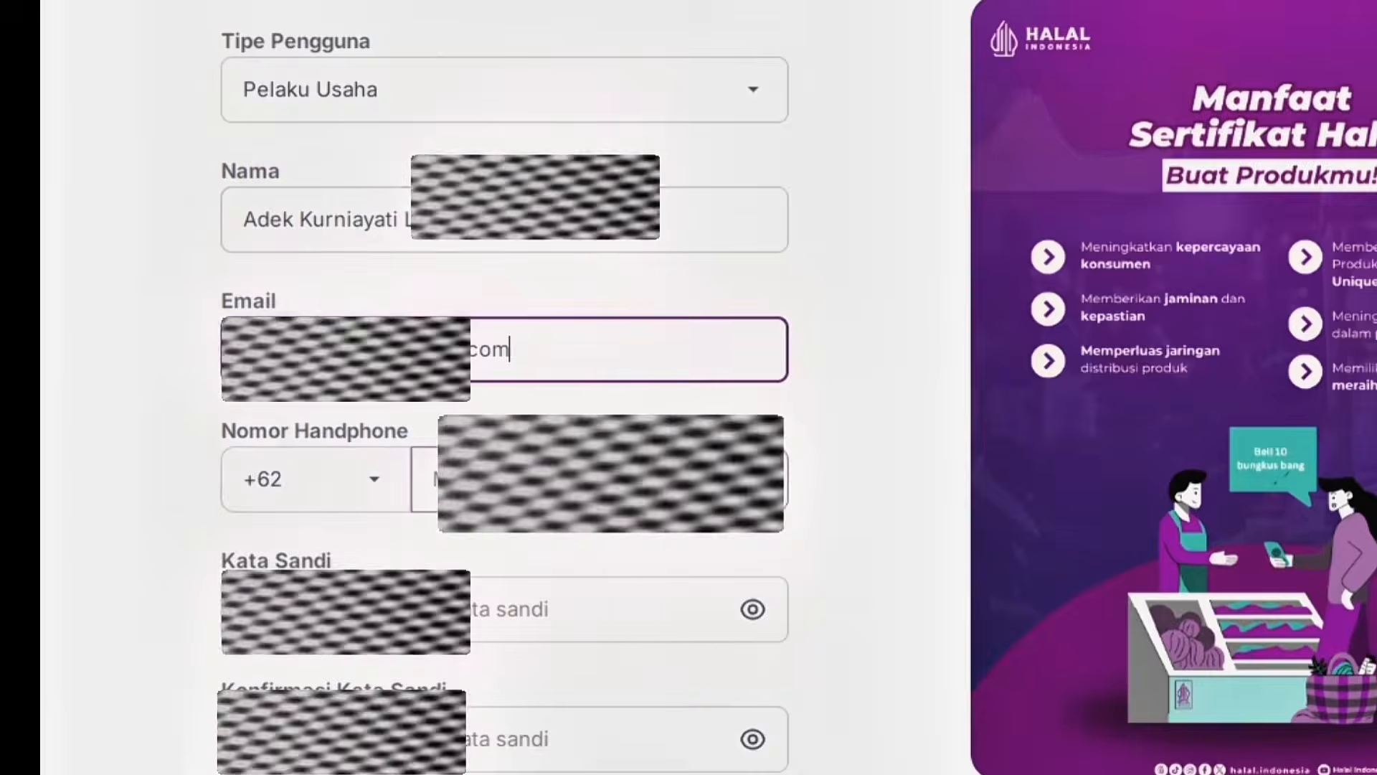
Fill in the phone number, password and password confirmation, then submit with Buat Akun
{"action": "left_click", "coordinate": [599, 479]}
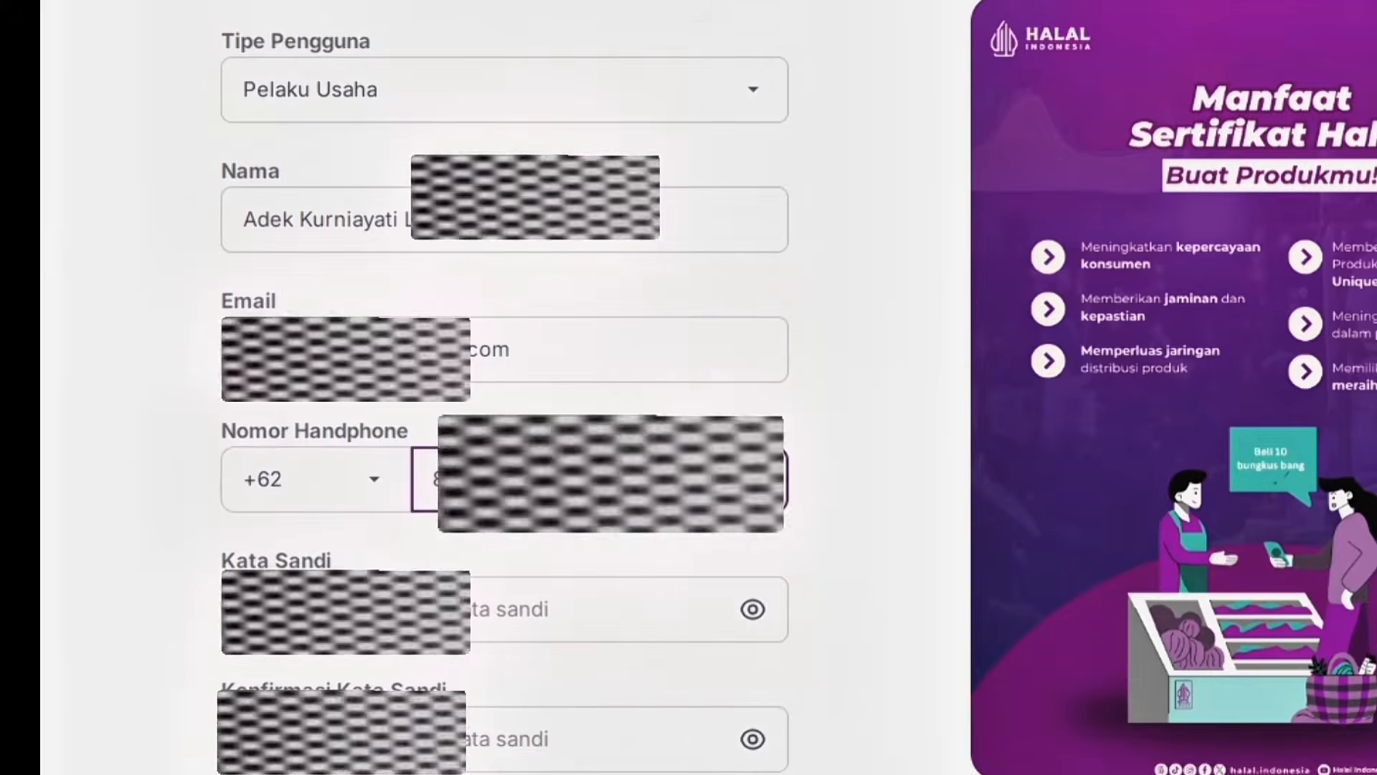
{"action": "left_click", "coordinate": [629, 609]}
{"action": "type", "text": "*"}
{"action": "key", "text": "BackSpace"}
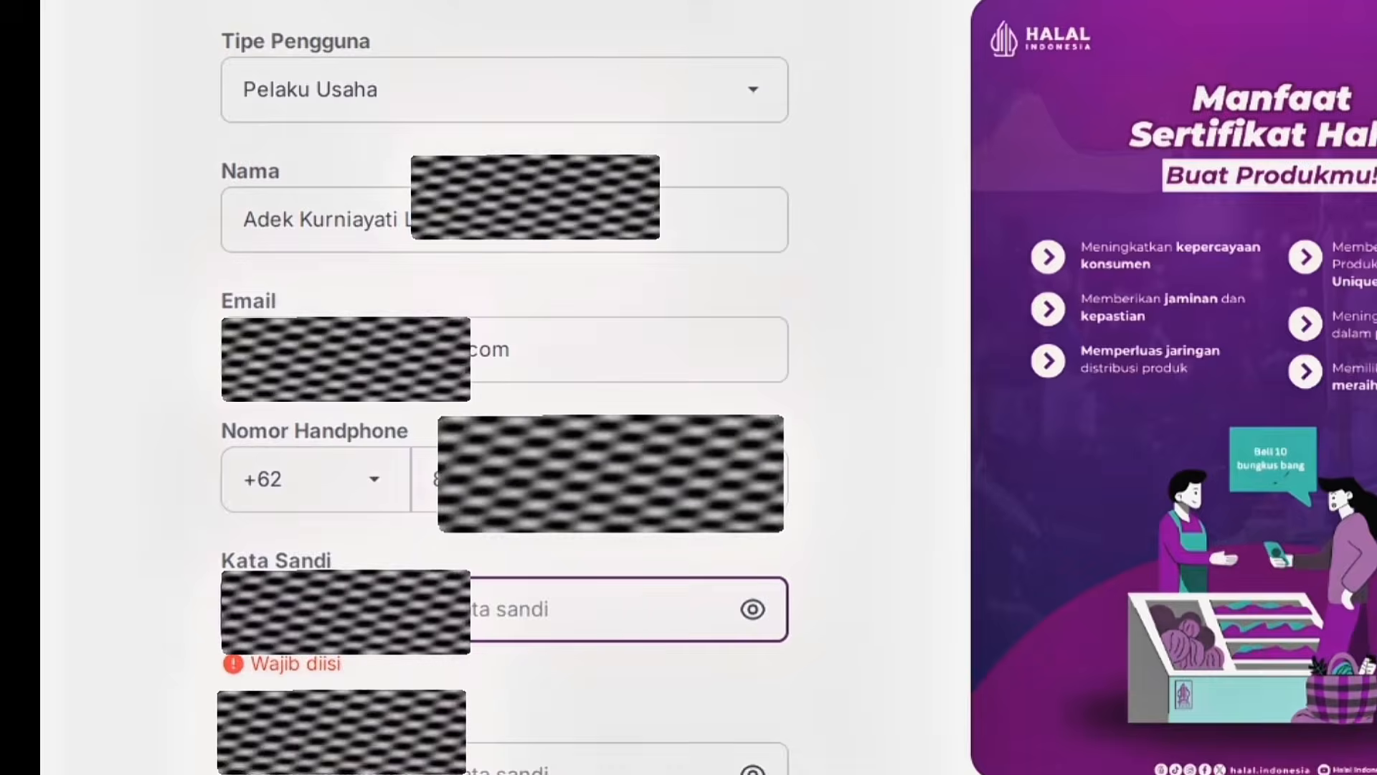
{"action": "type", "text": "********"}
{"action": "left_click", "coordinate": [603, 738]}
{"action": "type", "text": "*********"}
{"action": "scroll", "coordinate": [504, 430], "scroll_direction": "down", "scroll_amount": 4}
{"action": "left_click", "coordinate": [527, 572]}
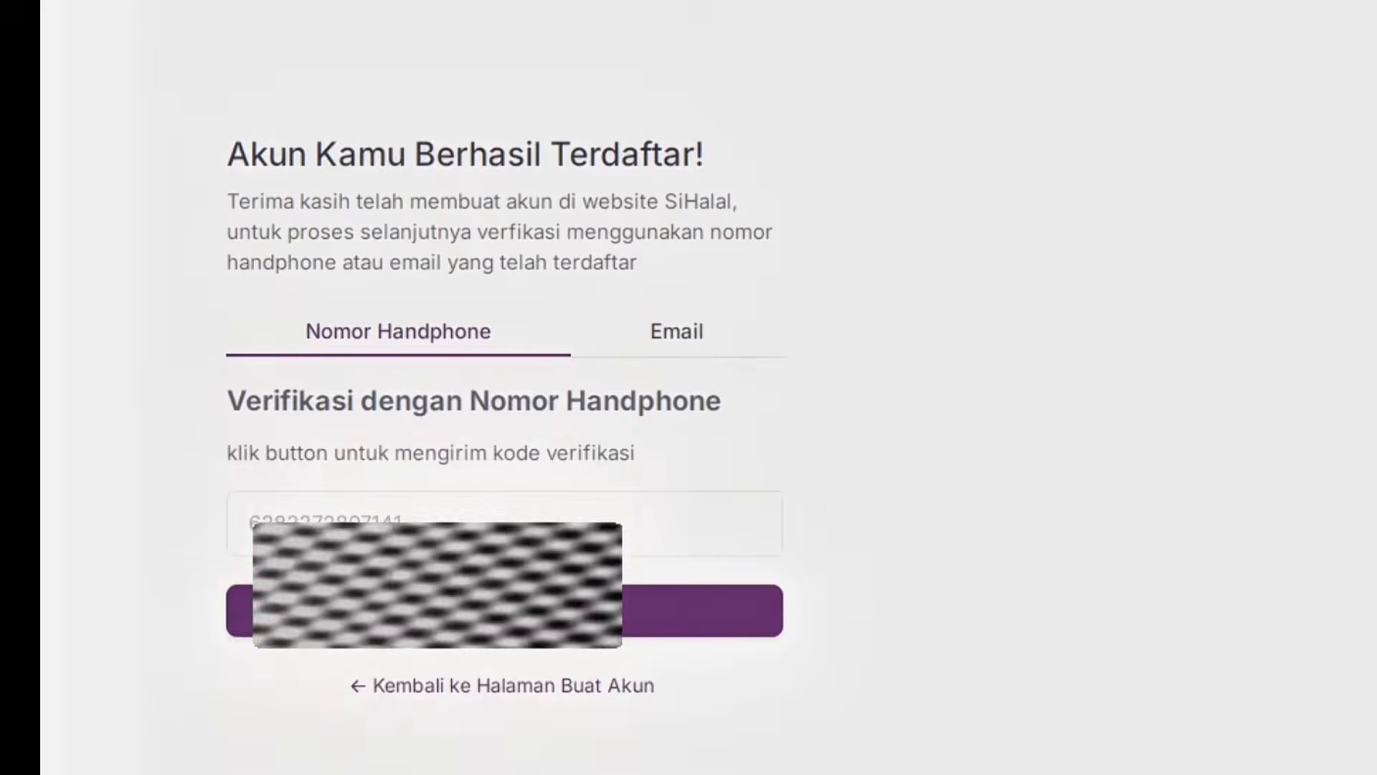
Send the verification code by e-mail and read the Kode Verifikasi message in Gmail
{"action": "left_click", "coordinate": [676, 332]}
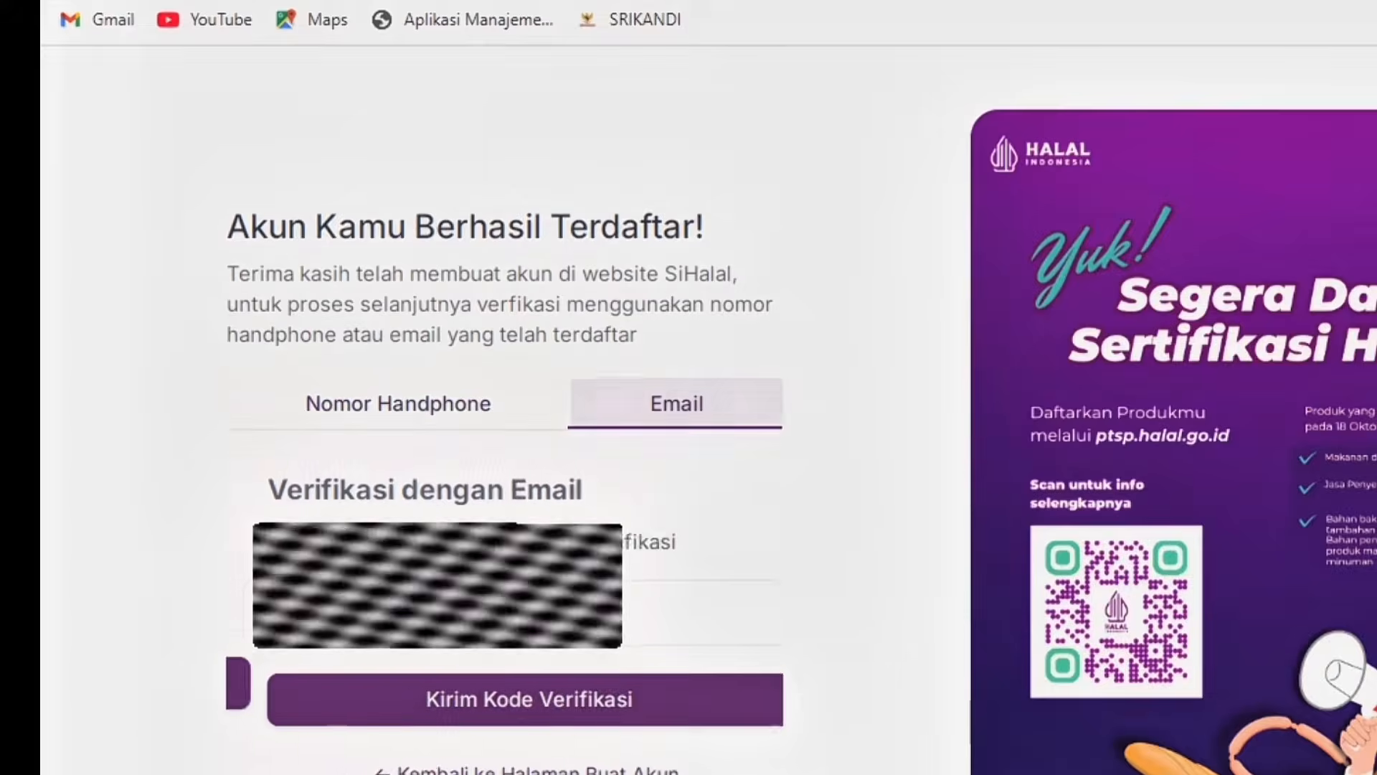
{"action": "left_click", "coordinate": [527, 700]}
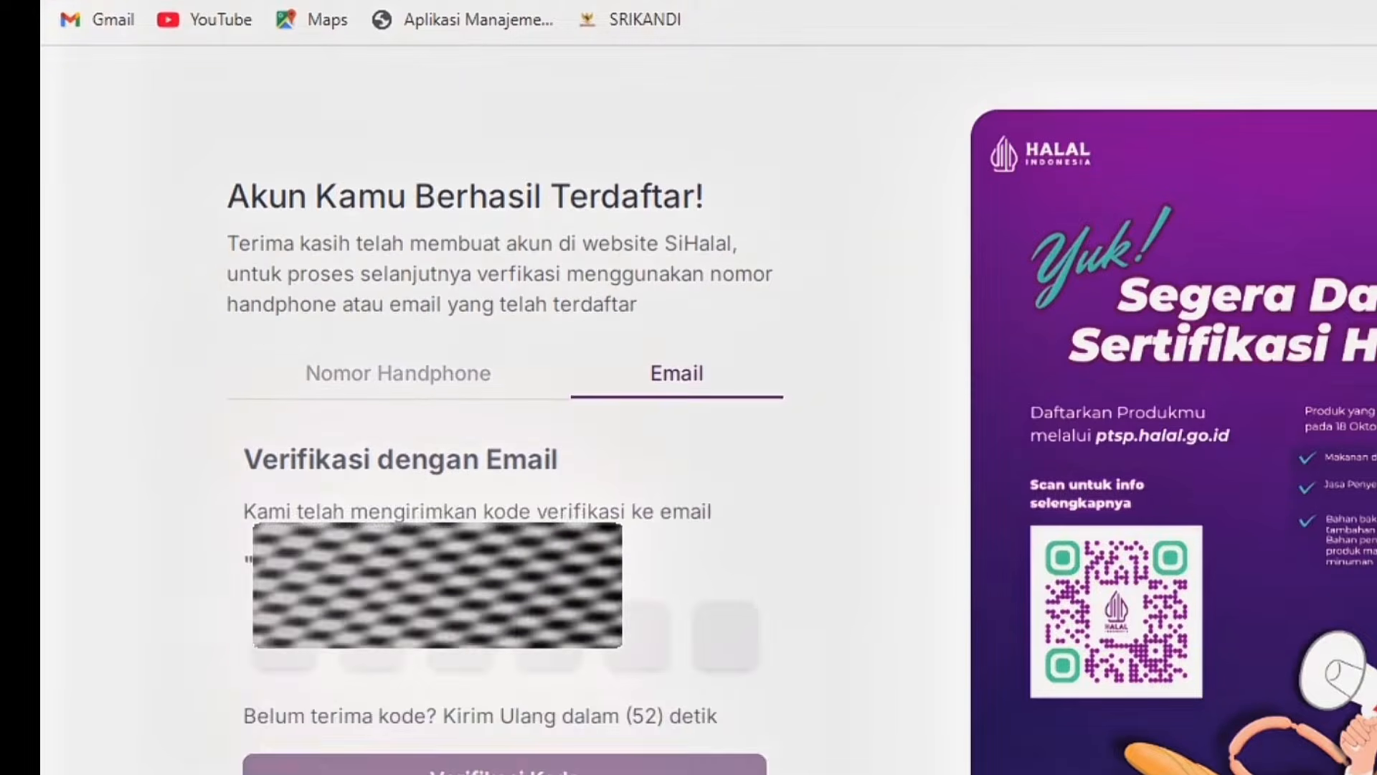
{"action": "key", "text": "ctrl+t"}
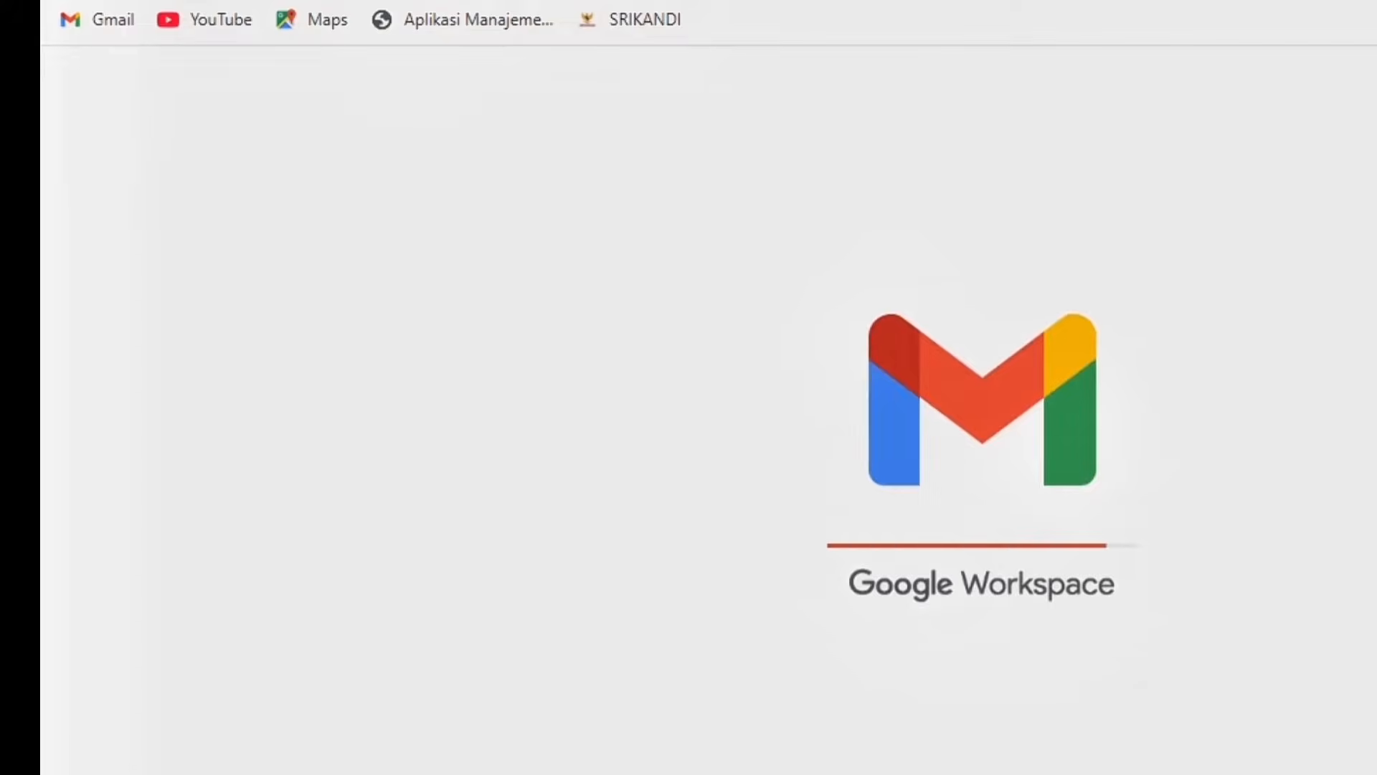
{"action": "double_click", "coordinate": [720, 243]}
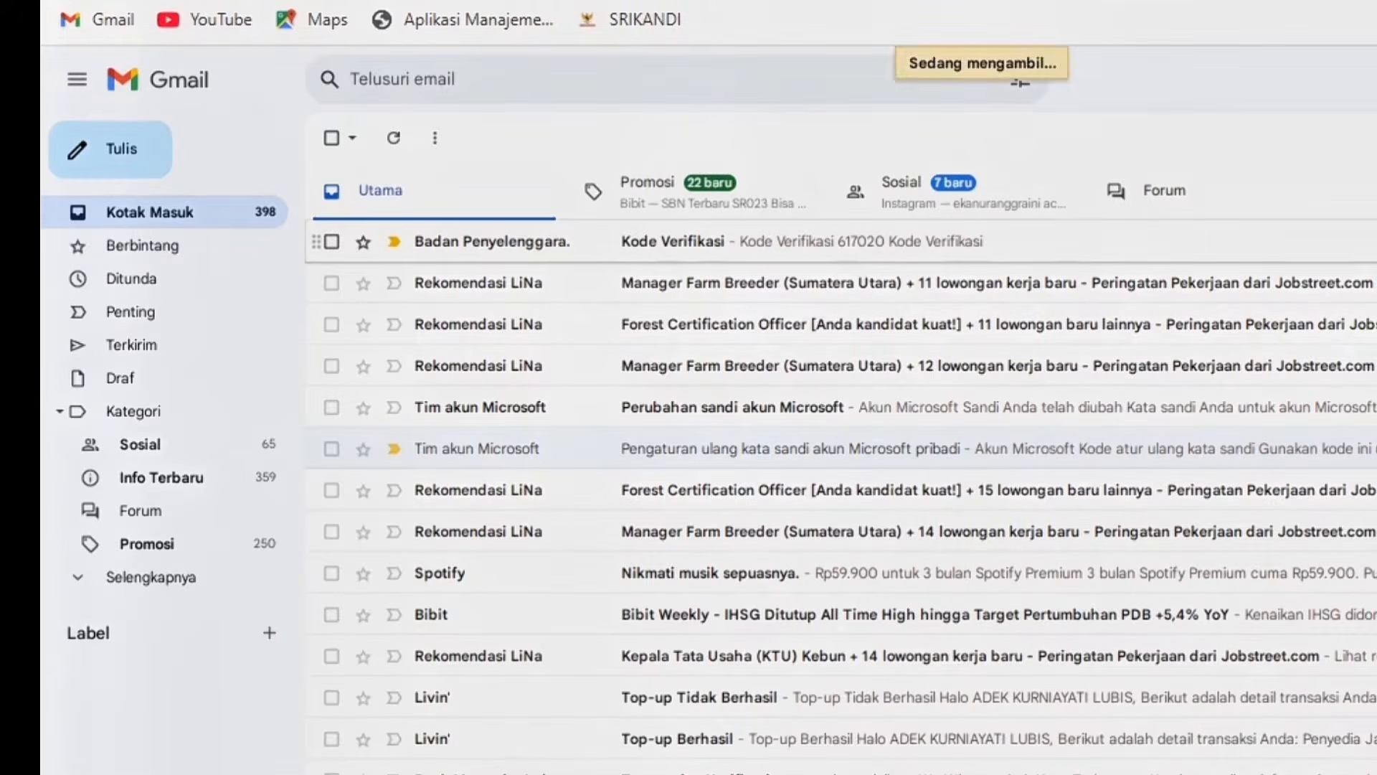
Paste the emailed verification code into SiHalal and go to the login page
{"action": "key", "text": "ctrl+shift+Tab"}
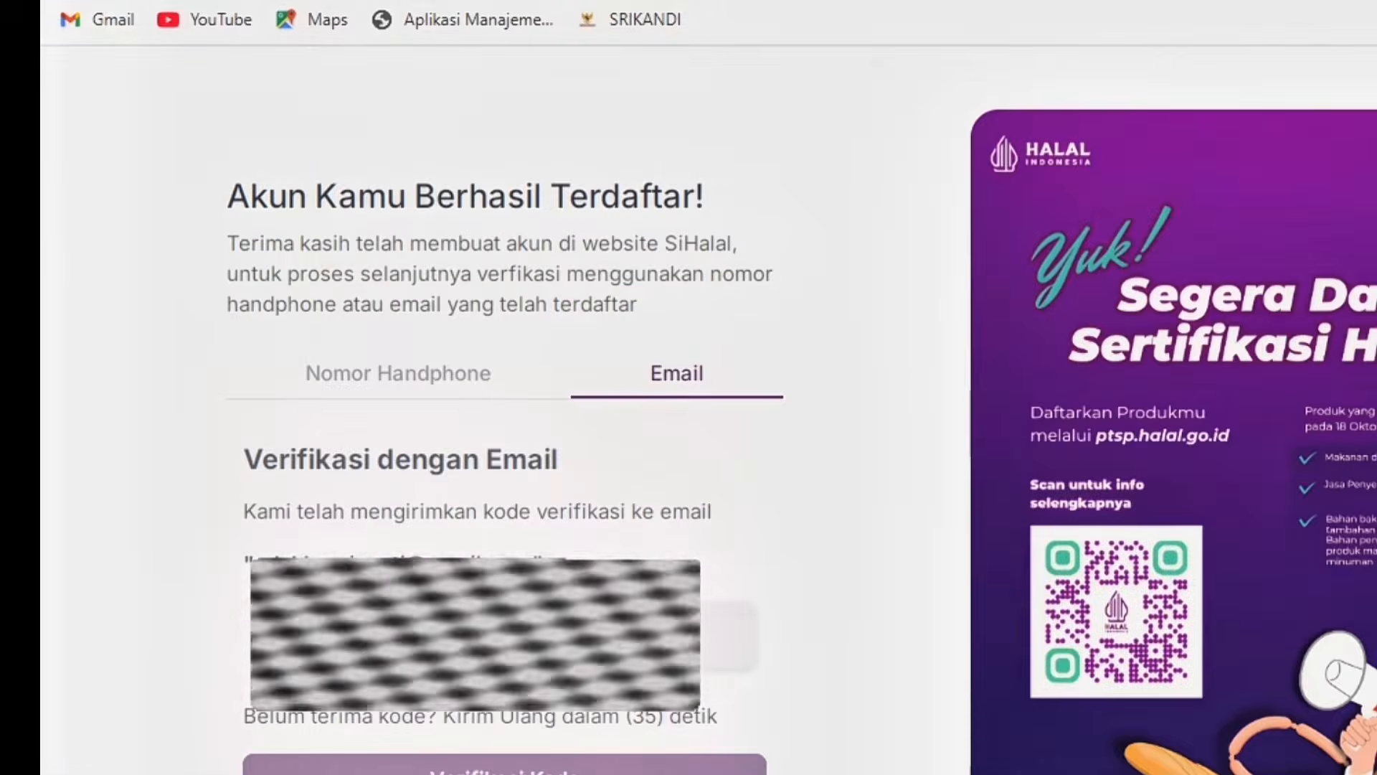
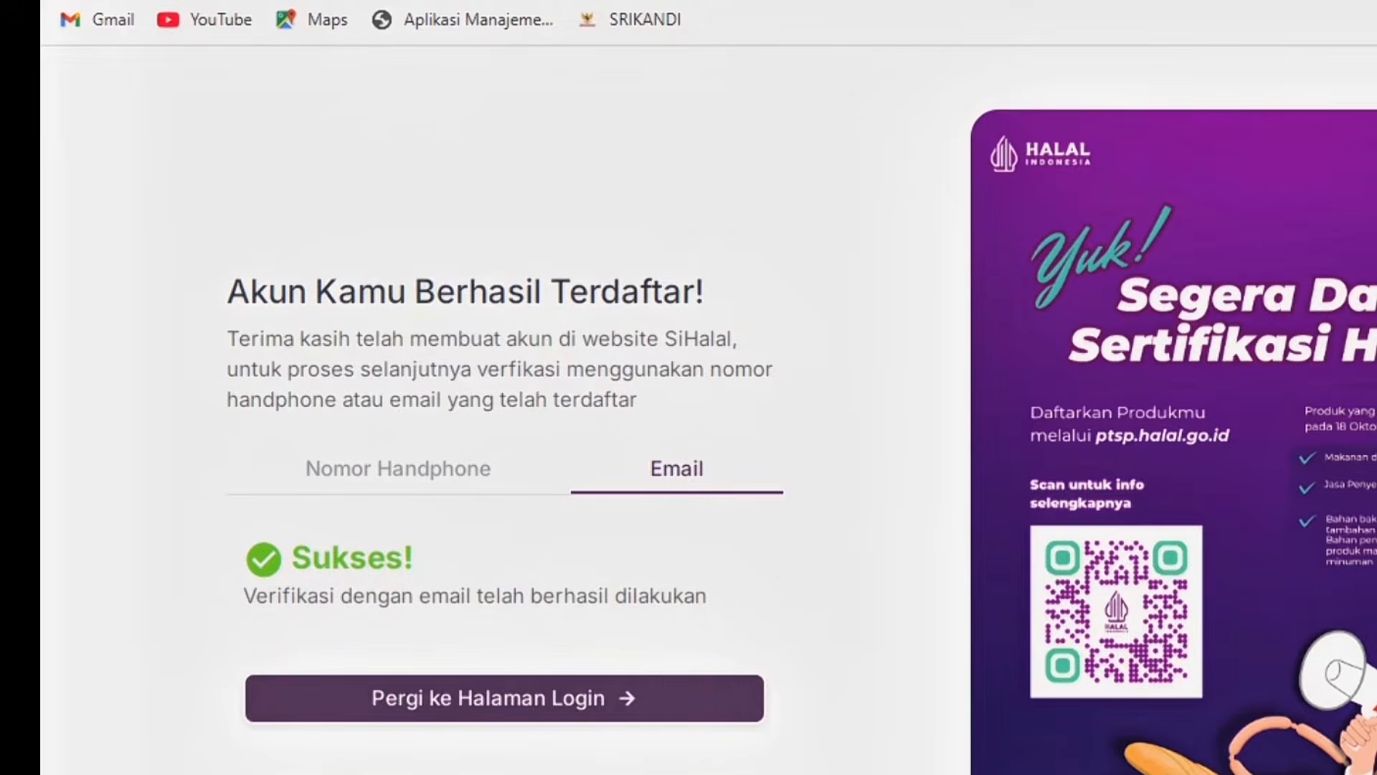
{"action": "left_click", "coordinate": [504, 698]}
Log in with the new username and password after ticking the reCAPTCHA
{"action": "left_click", "coordinate": [505, 380]}
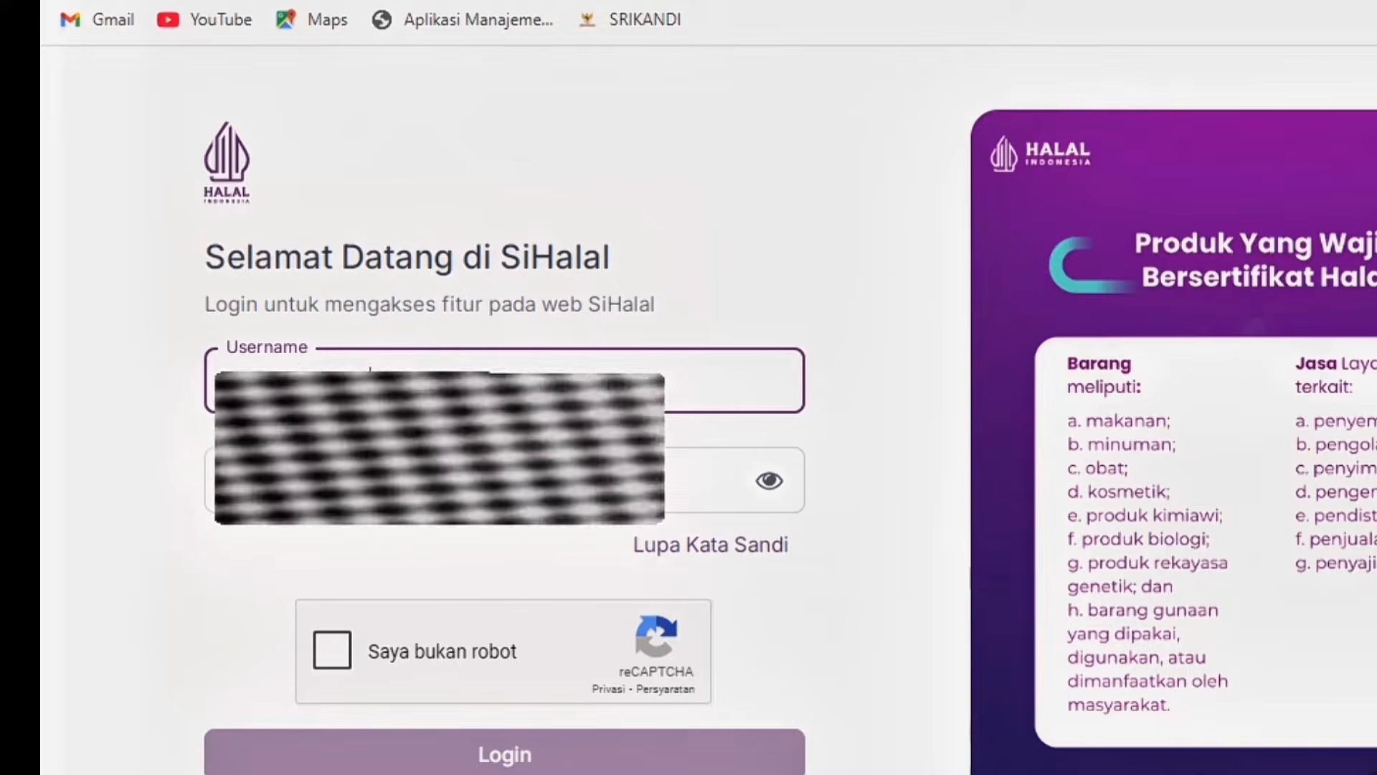
{"action": "left_click", "coordinate": [474, 480]}
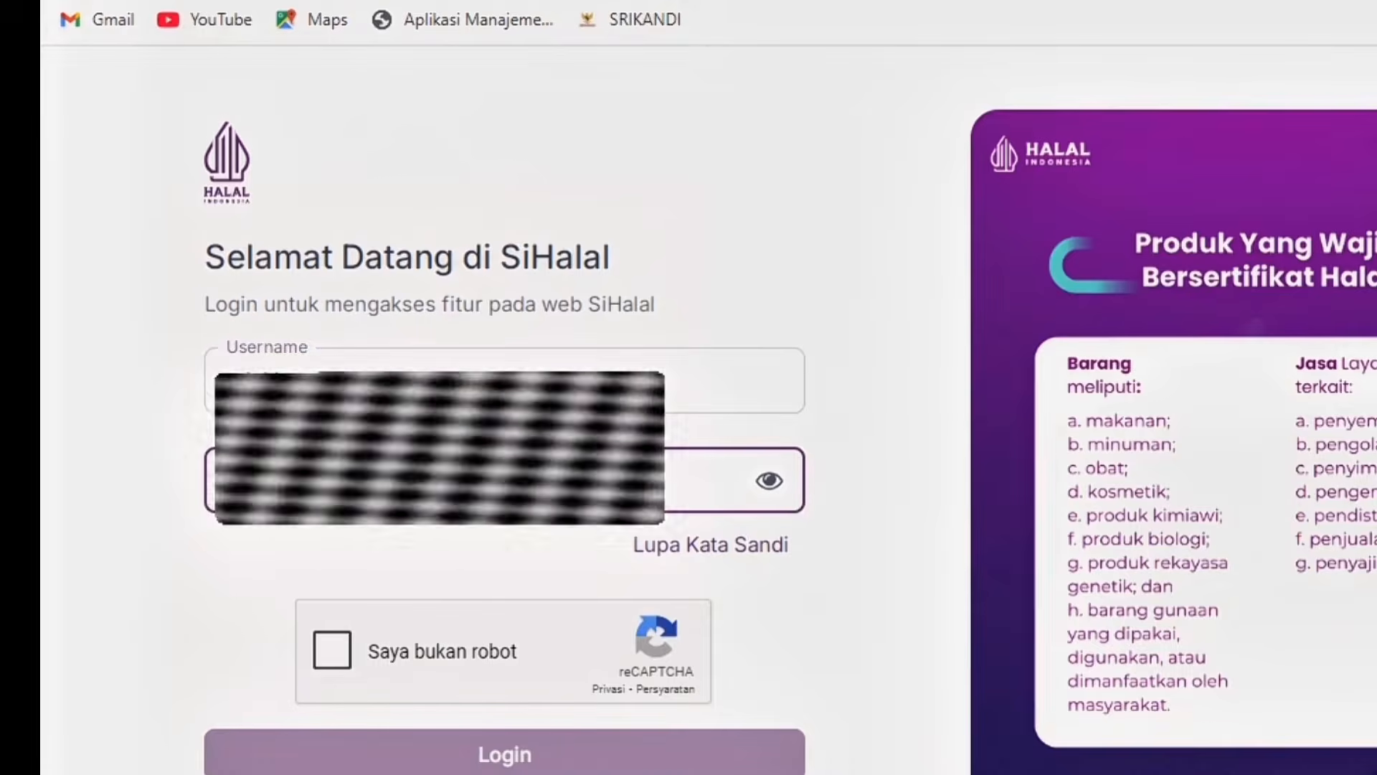
{"action": "left_click", "coordinate": [332, 650]}
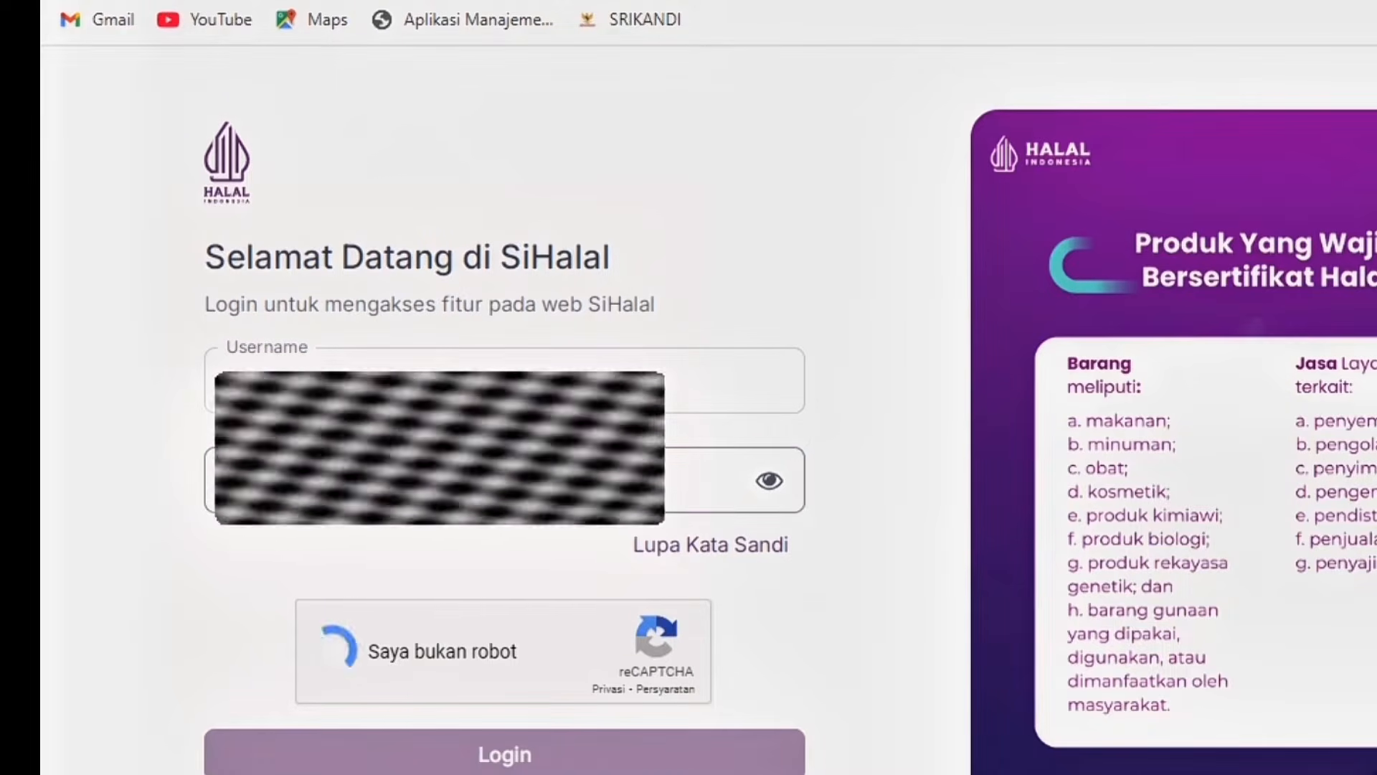
{"action": "left_click", "coordinate": [504, 754]}
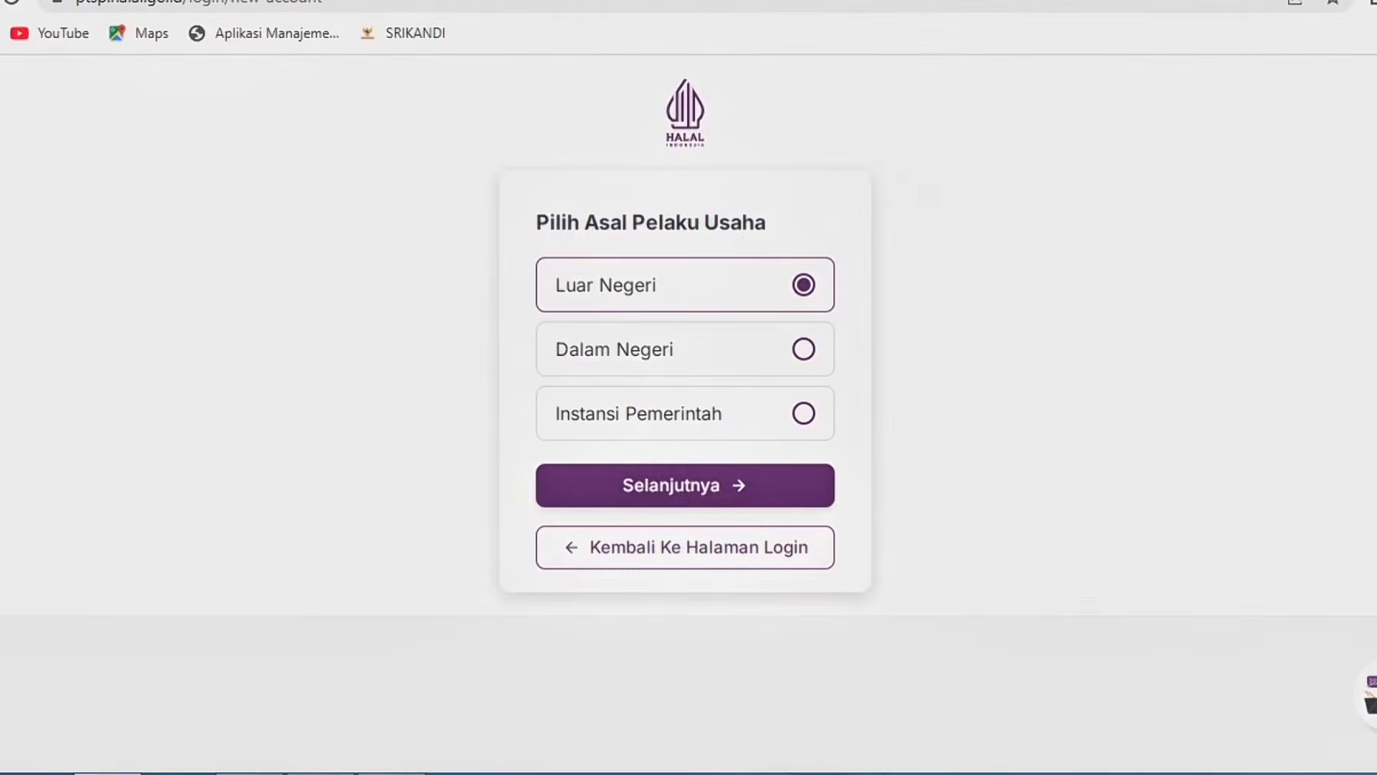
Choose Dalam Negeri, submit the business's NIB and confirm the retrieved UMK business data
{"action": "left_click", "coordinate": [804, 350]}
{"action": "left_click", "coordinate": [685, 486]}
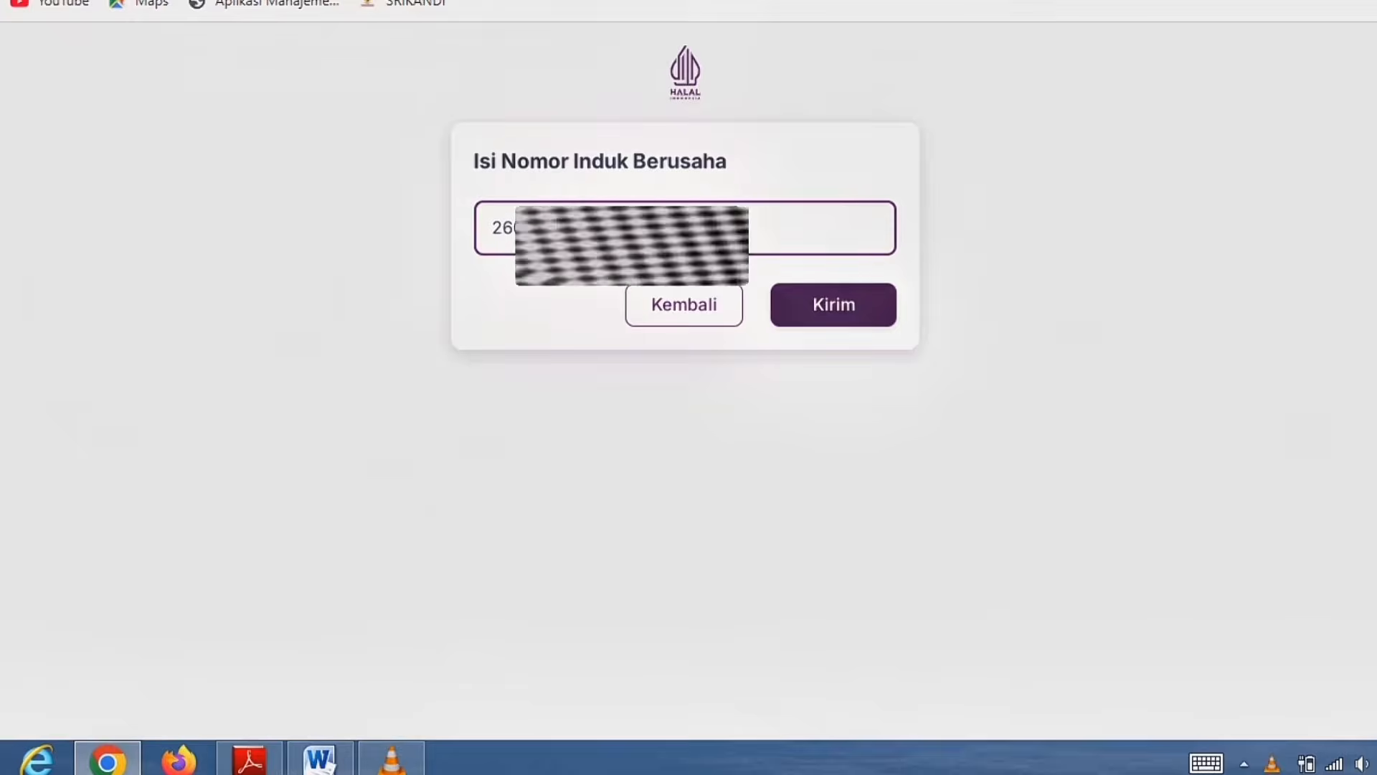
{"action": "left_click", "coordinate": [824, 306]}
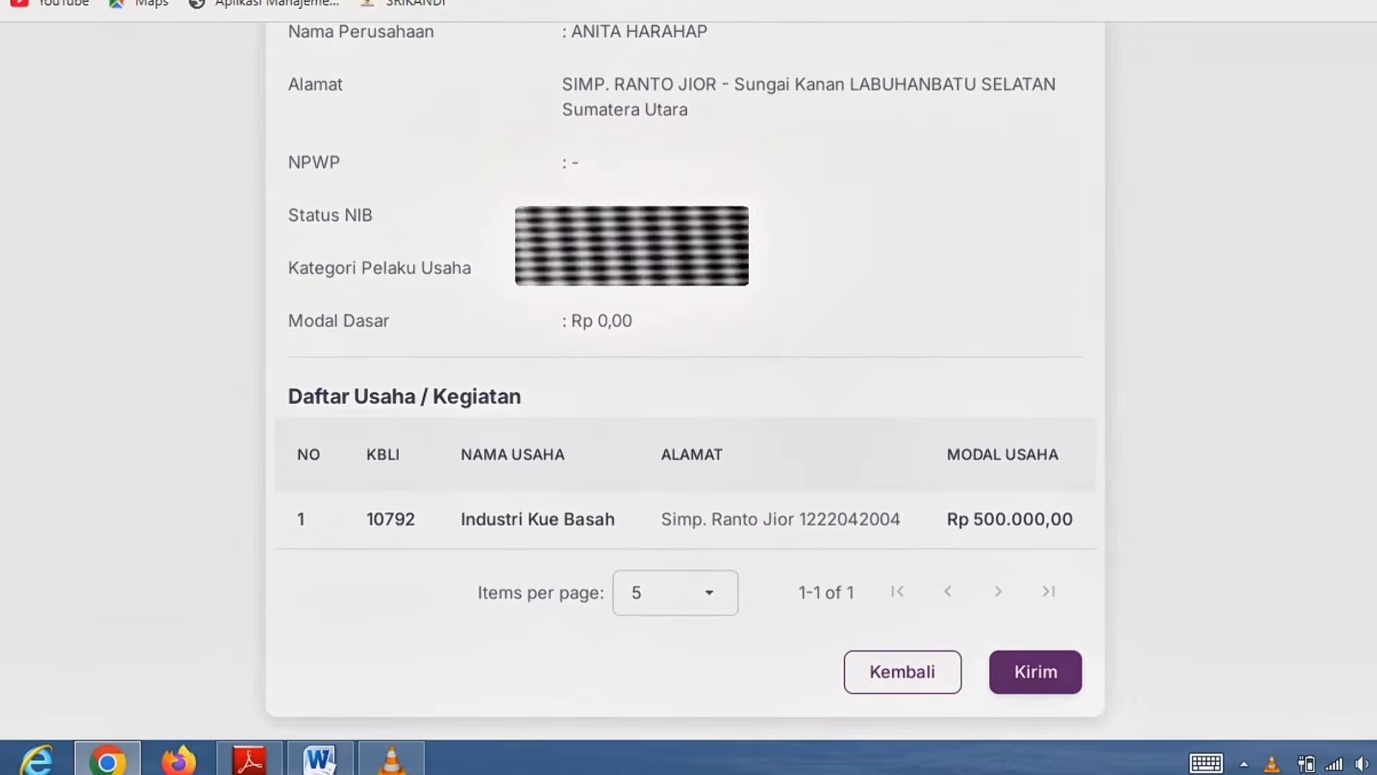
{"action": "left_click", "coordinate": [1036, 672]}
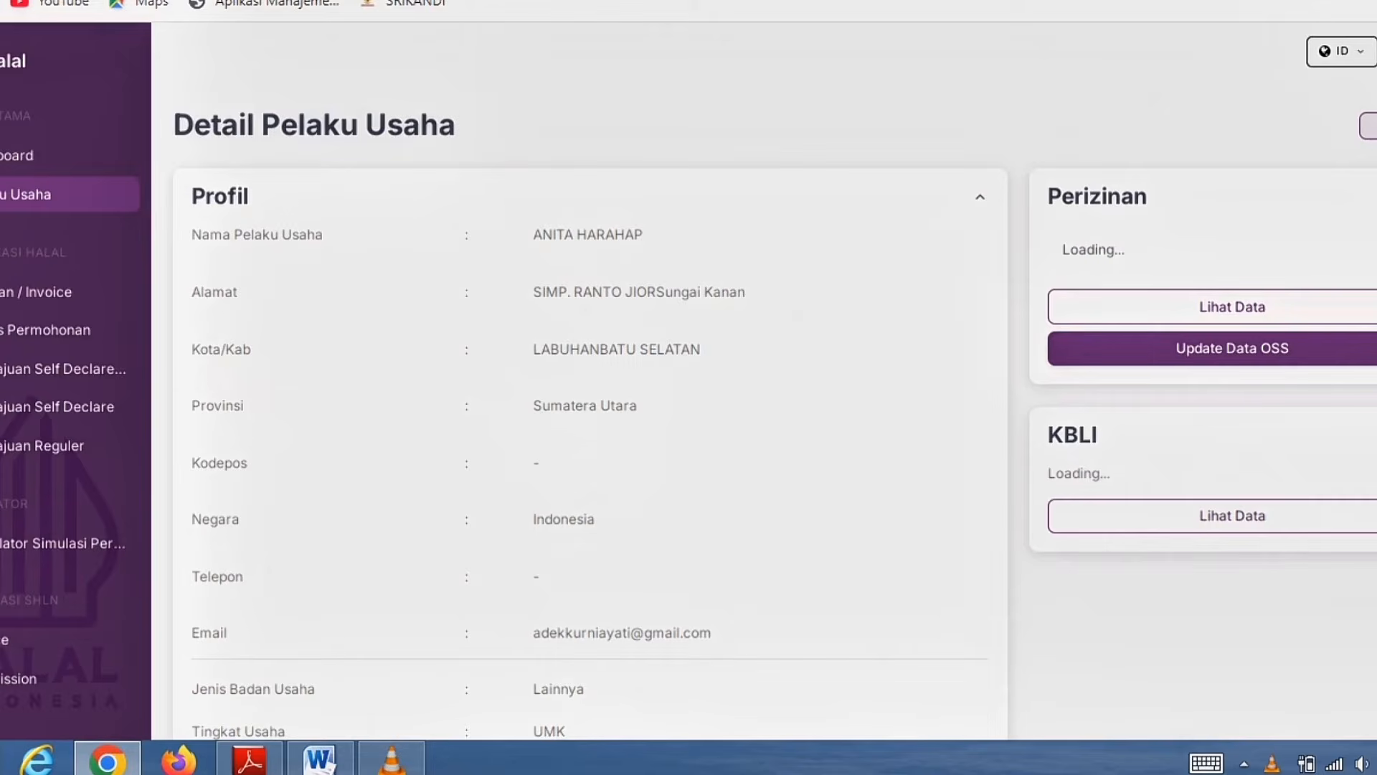
Edit Detail Pelaku Usaha and enter the Penanggung Jawab's name, contact number and e-mail
{"action": "scroll", "coordinate": [589, 409], "scroll_direction": "down", "scroll_amount": 10}
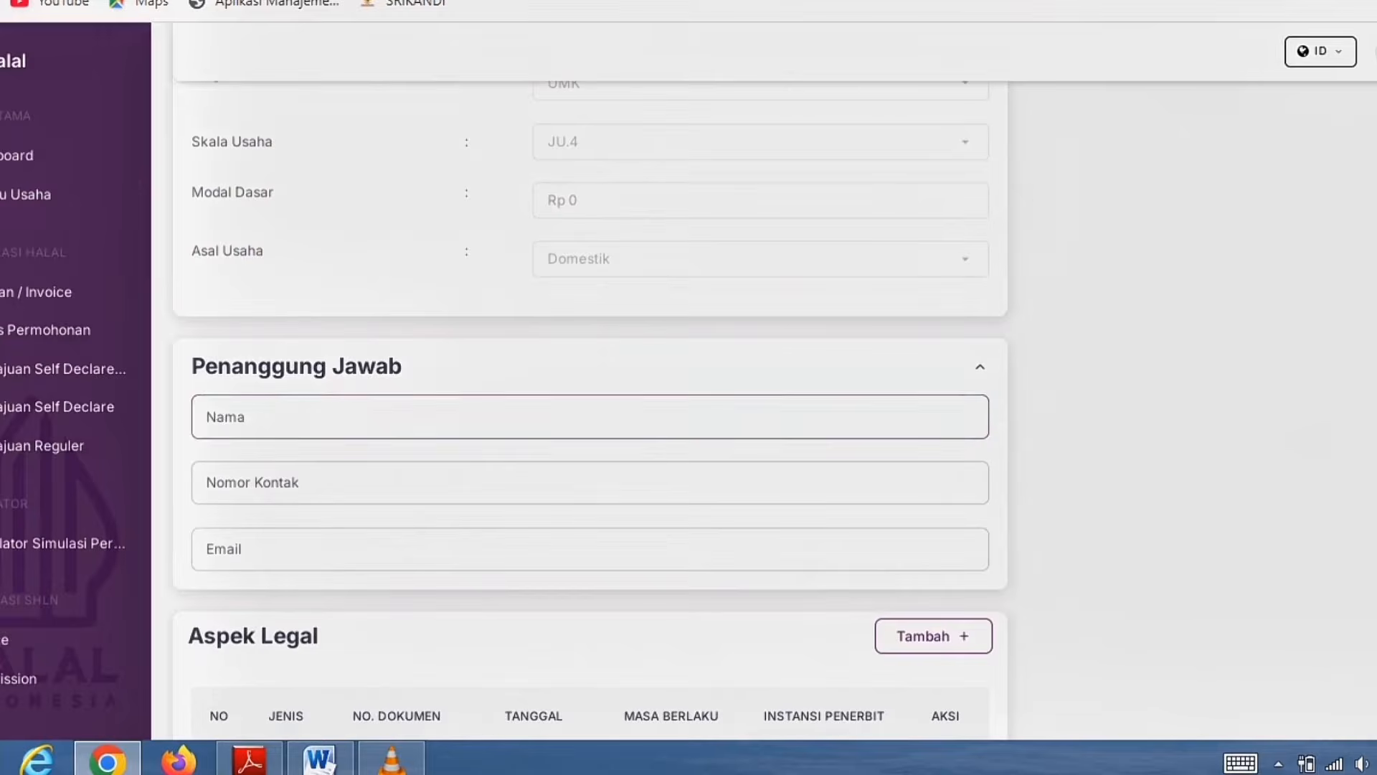
{"action": "left_click", "coordinate": [590, 417]}
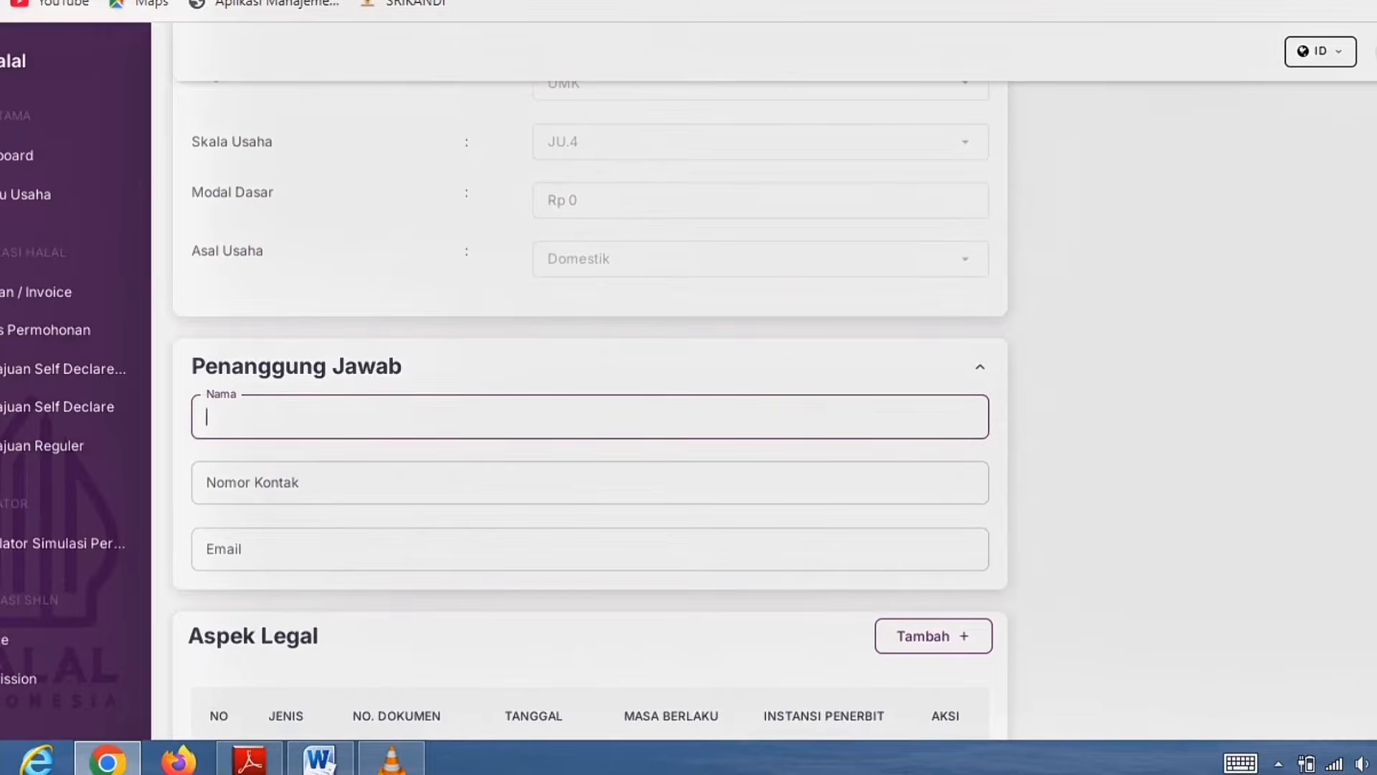
{"action": "left_click", "coordinate": [589, 483]}
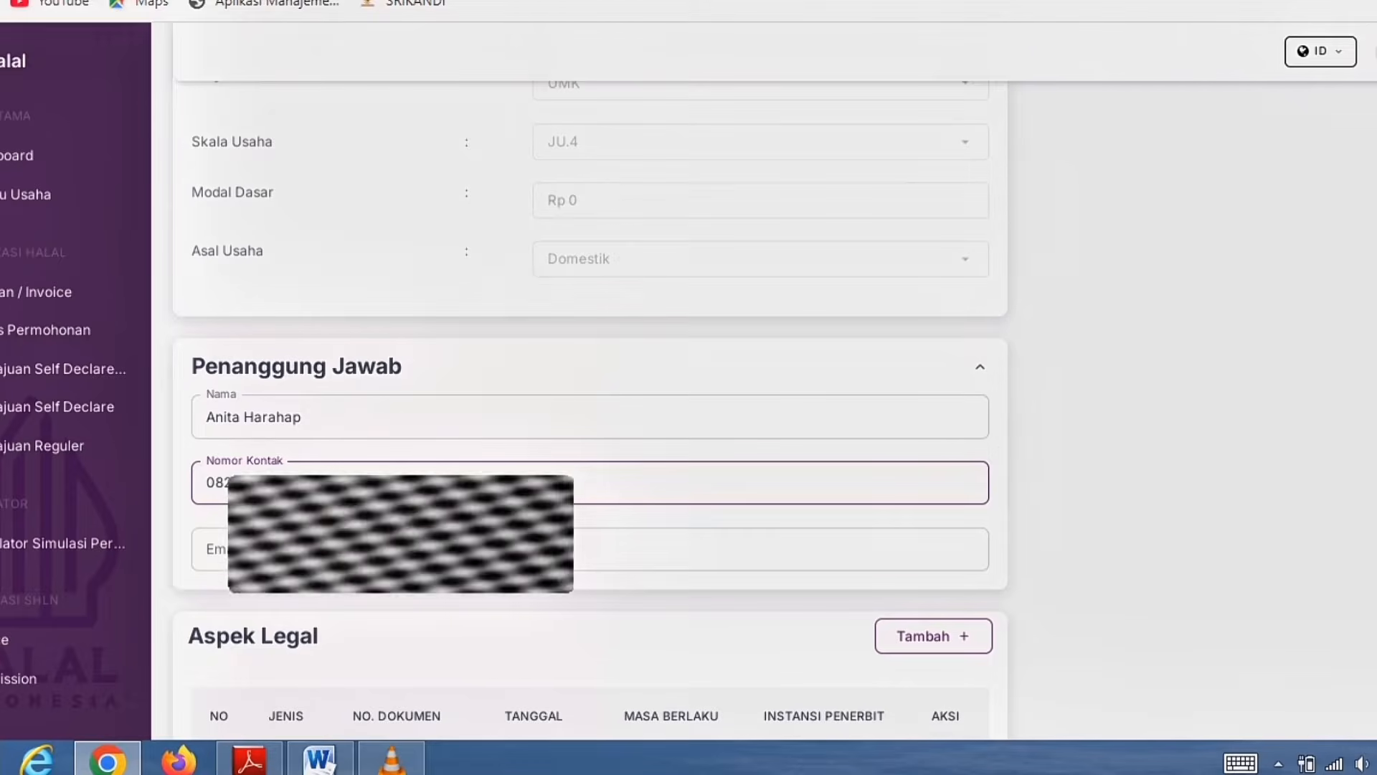
{"action": "left_click", "coordinate": [414, 549]}
{"action": "type", "text": "Ani"}
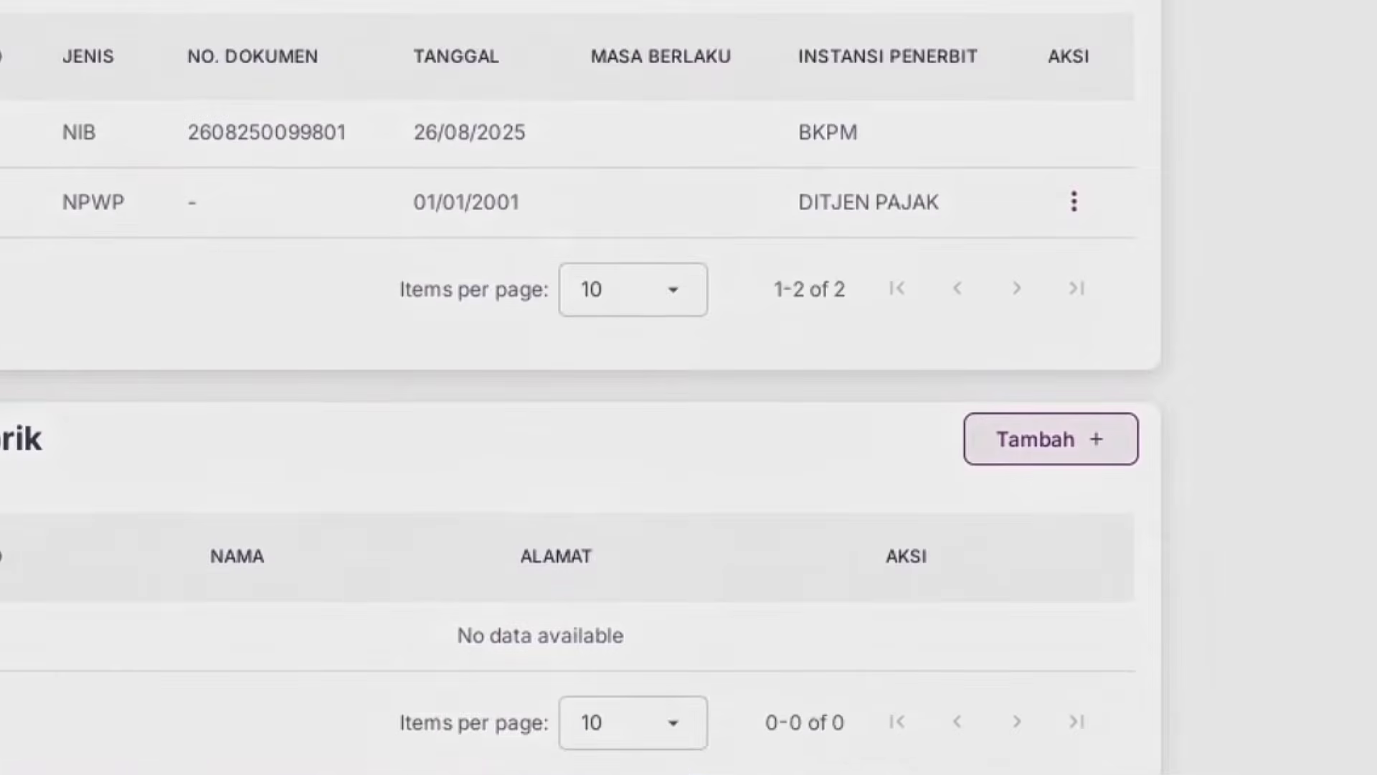
Add a factory named Thara with its street address in province Sumatera Utara
{"action": "scroll", "coordinate": [1051, 437], "scroll_direction": "down", "scroll_amount": 1}
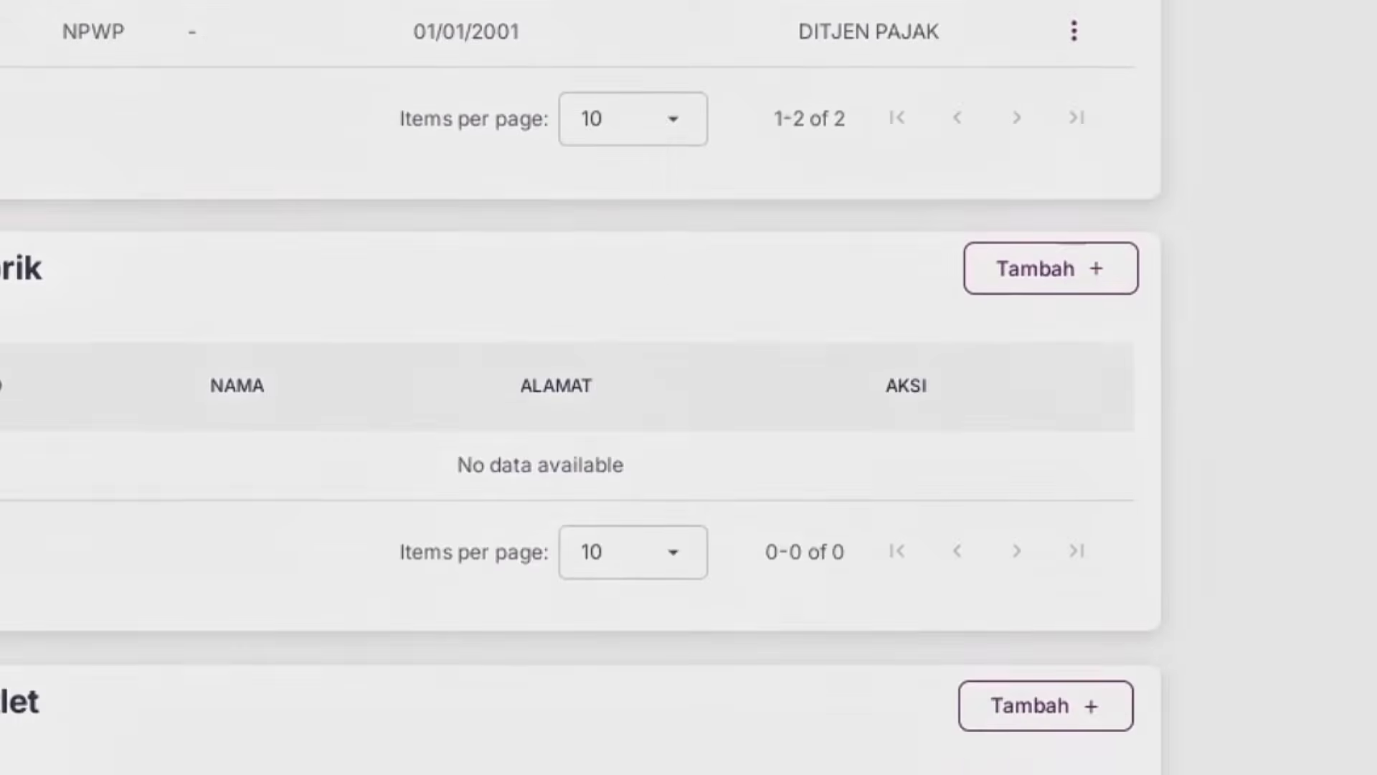
{"action": "left_click", "coordinate": [1056, 269]}
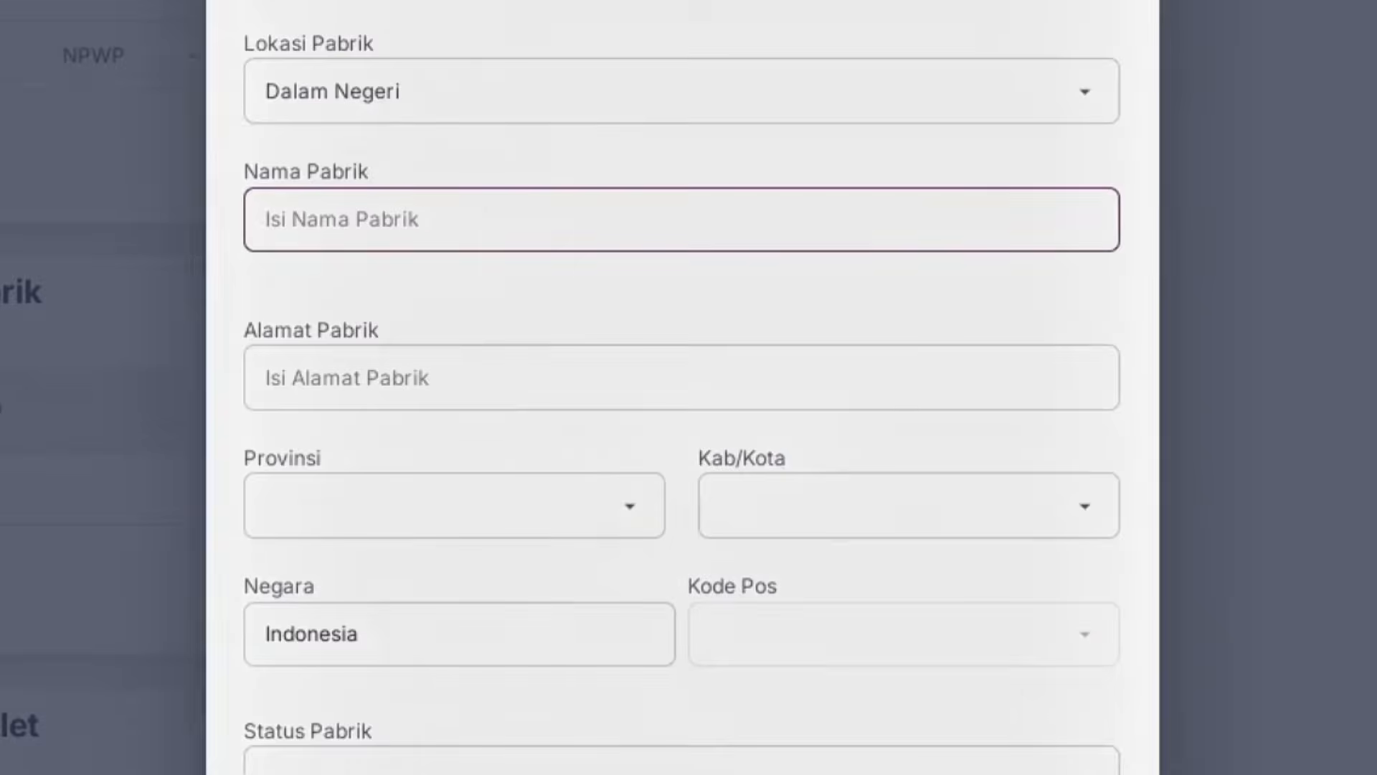
{"action": "key", "text": "Tab"}
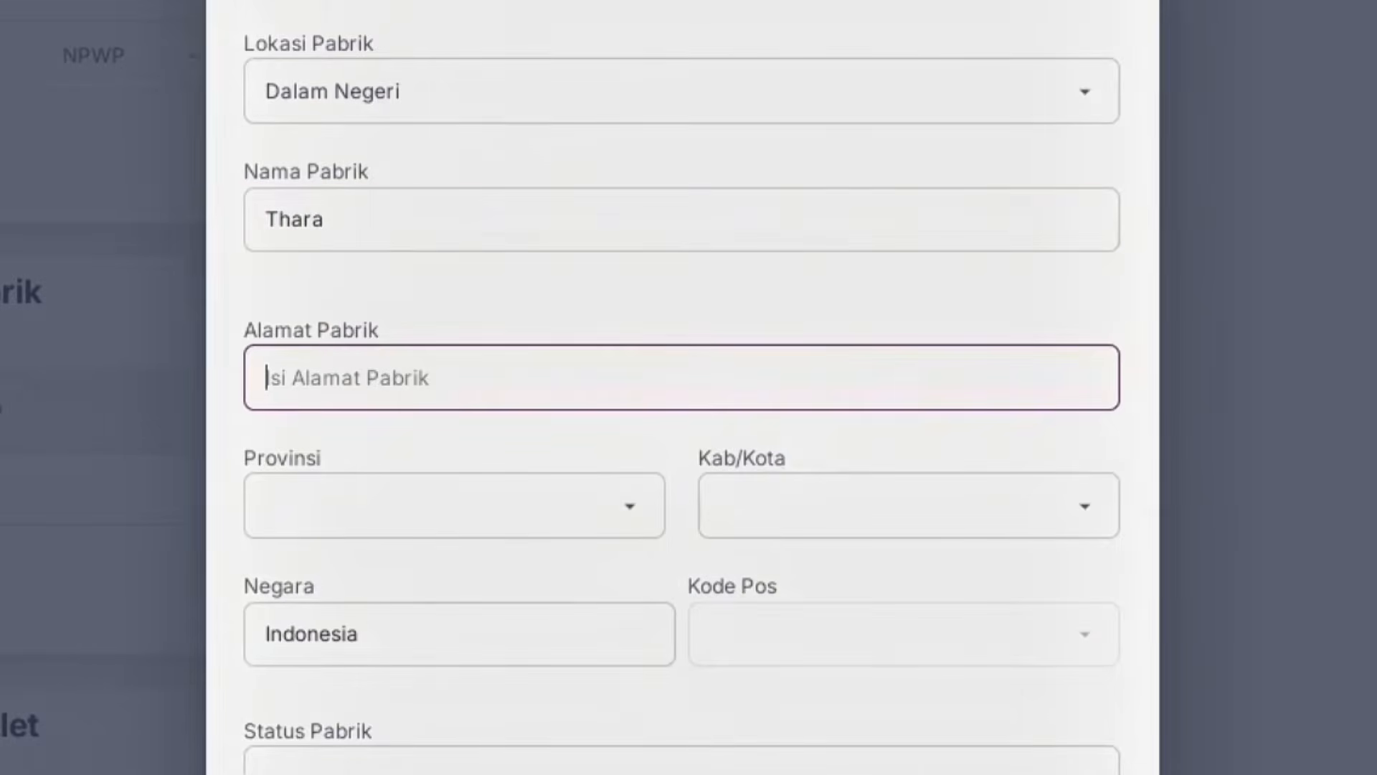
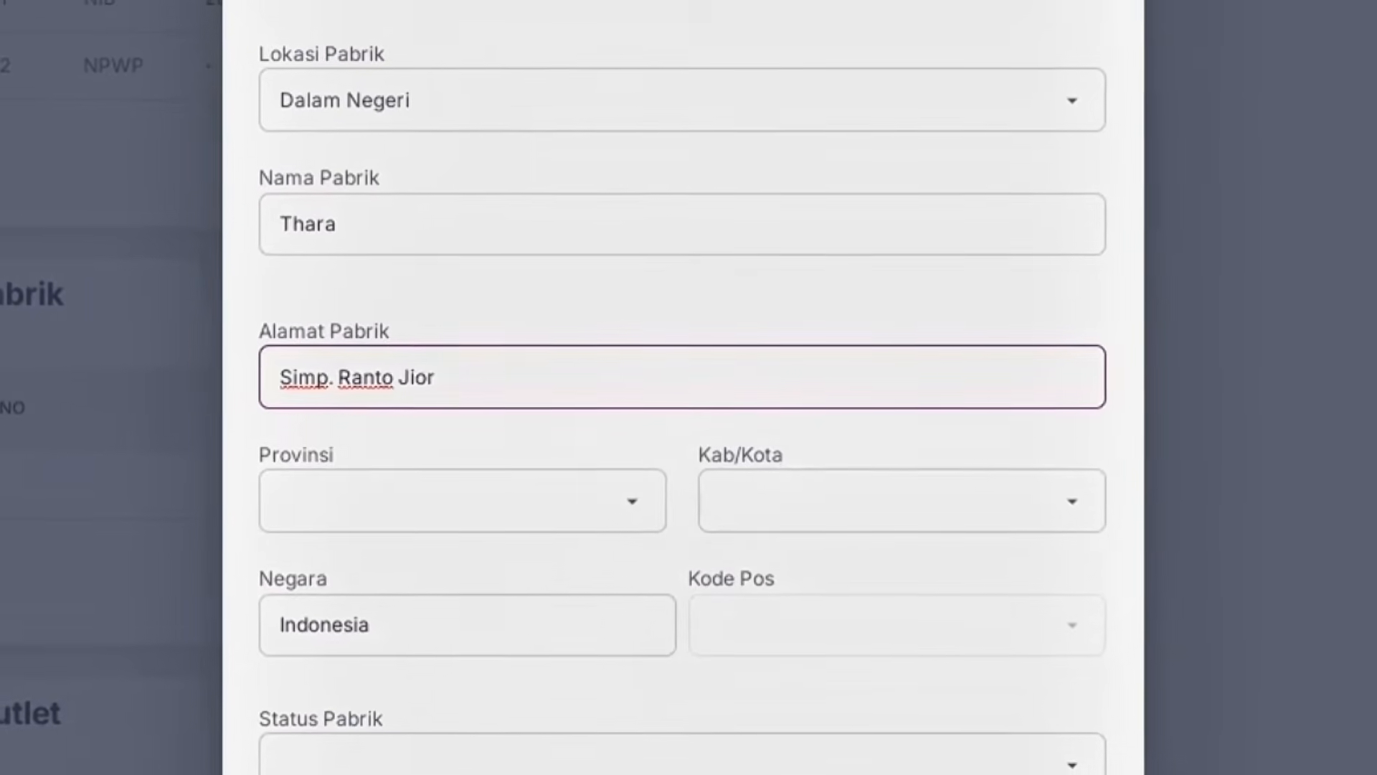
{"action": "key", "text": "Tab"}
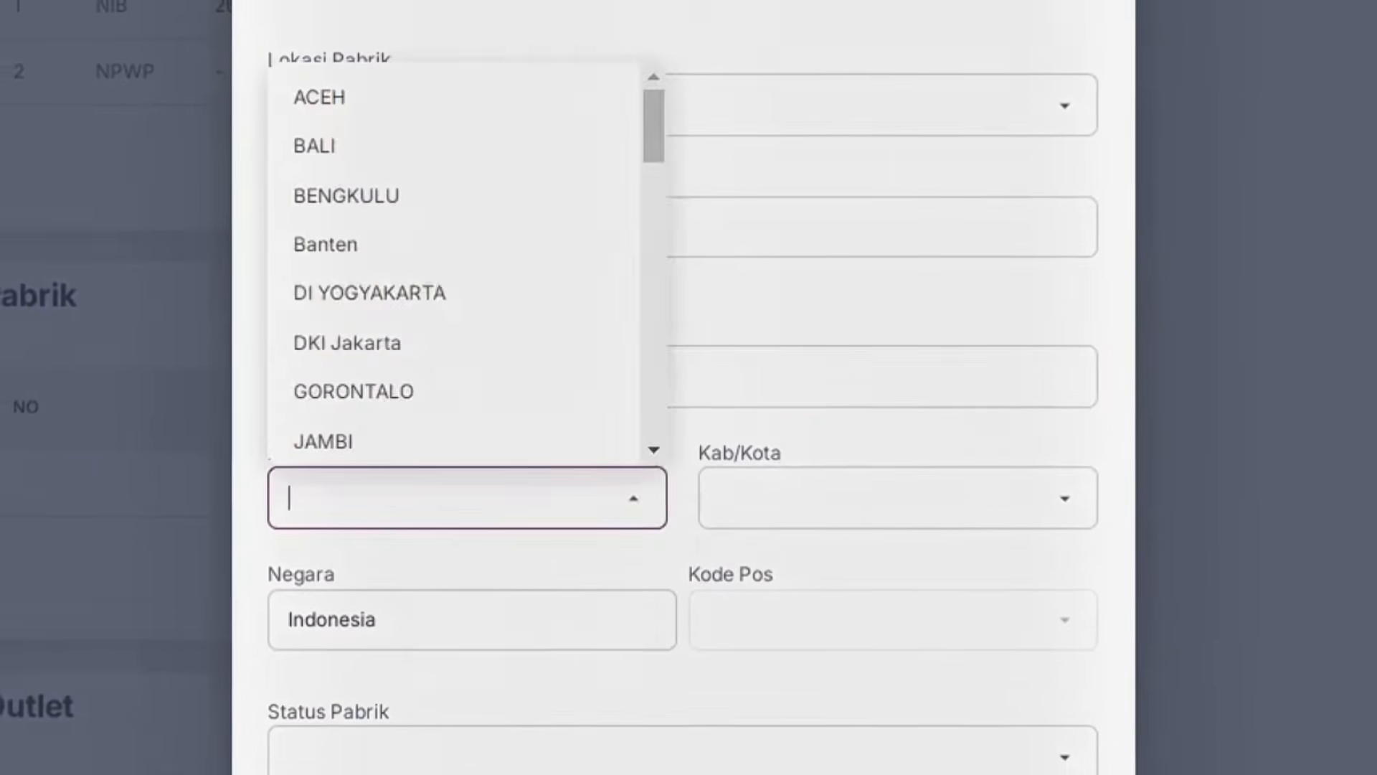
{"action": "key", "text": "Down"}
{"action": "key", "text": "Return"}
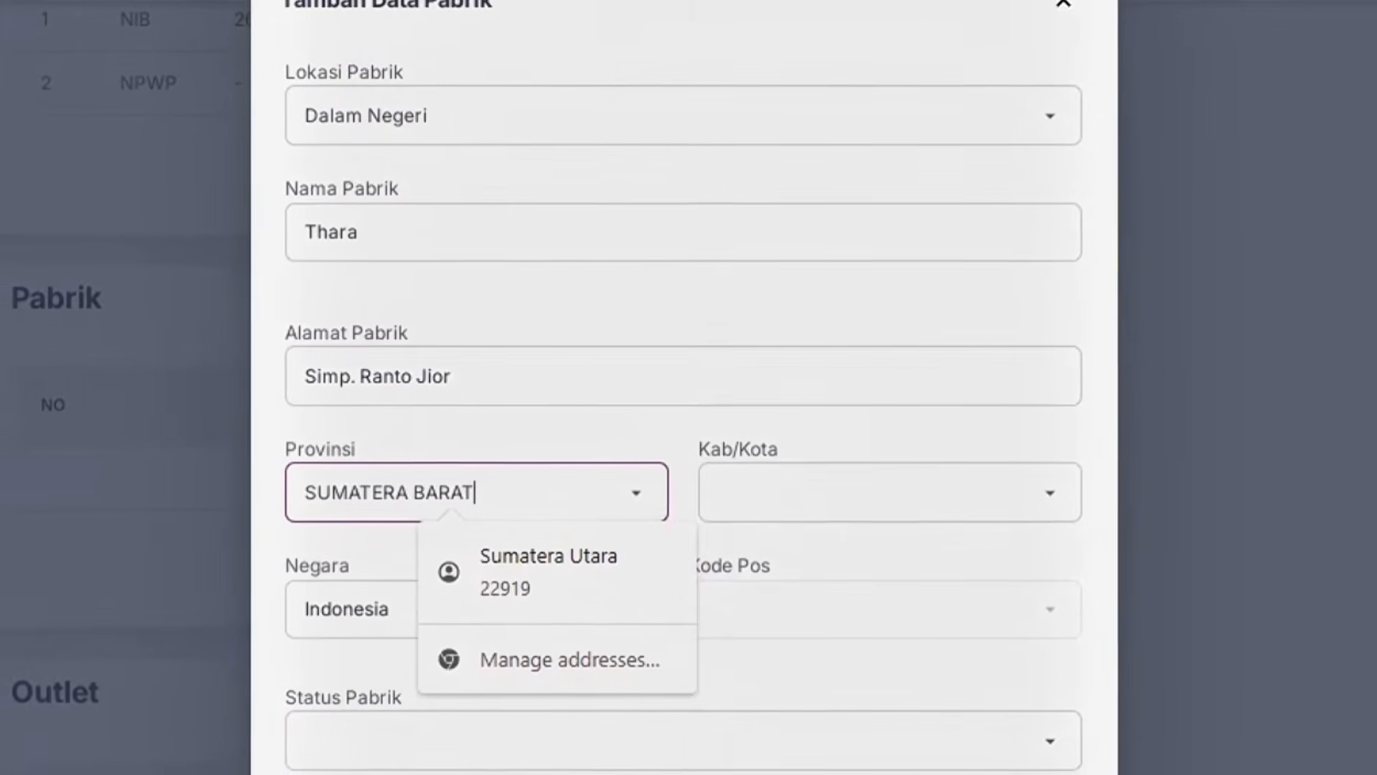
{"action": "key", "text": "Down"}
{"action": "key", "text": "Down"}
{"action": "key", "text": "Down"}
{"action": "key", "text": "Return"}
Set regency Labuhanbatu Selatan, postal code 21465 and status Milik Sendiri, then add the factory
{"action": "key", "text": "Tab"}
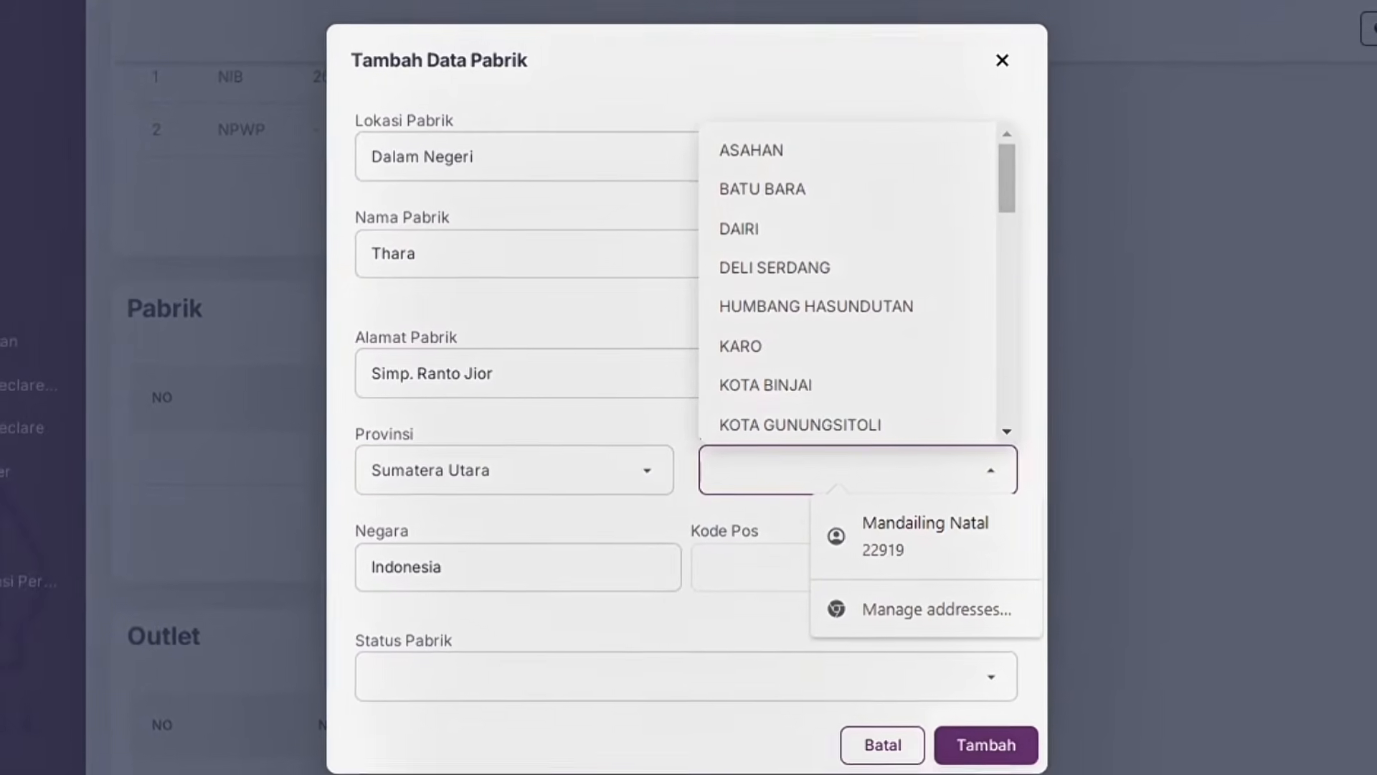
{"action": "type", "text": "labu"}
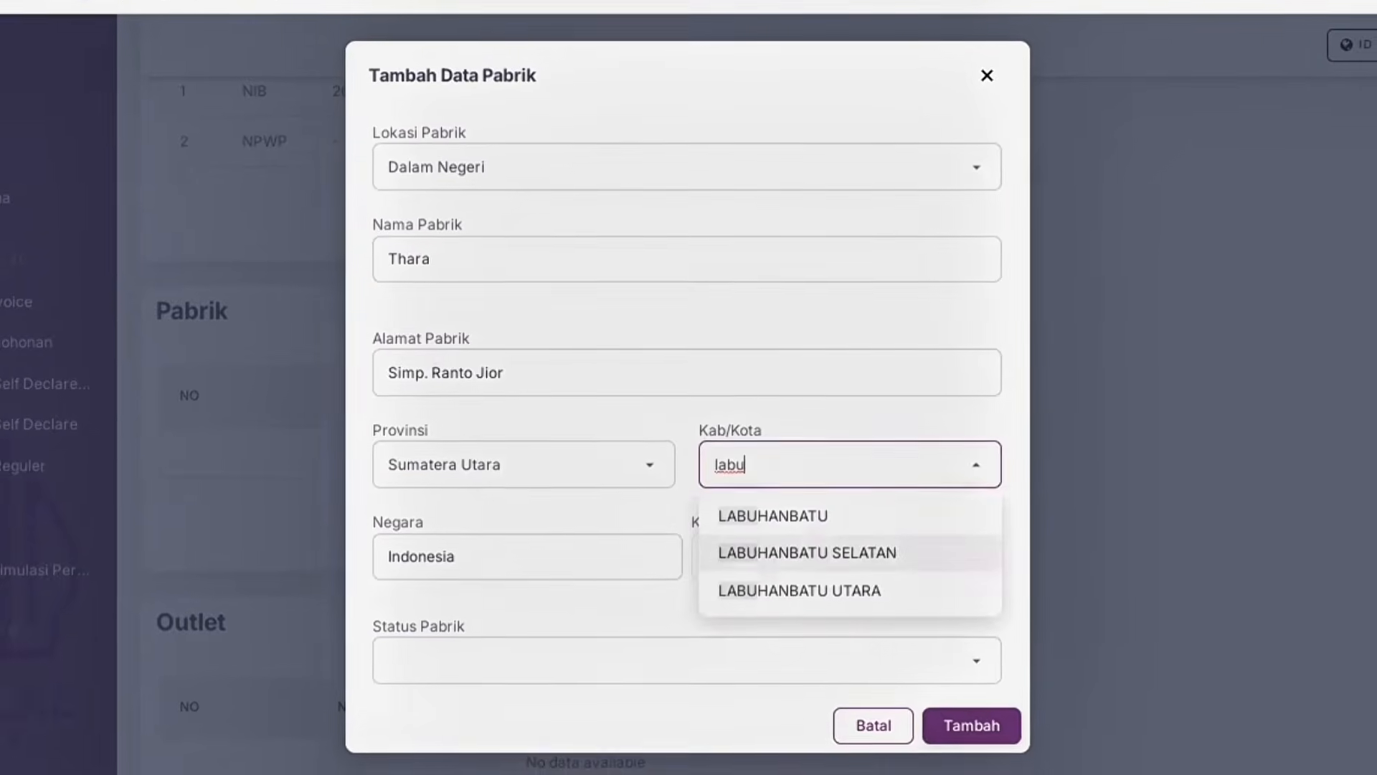
{"action": "left_click", "coordinate": [847, 548]}
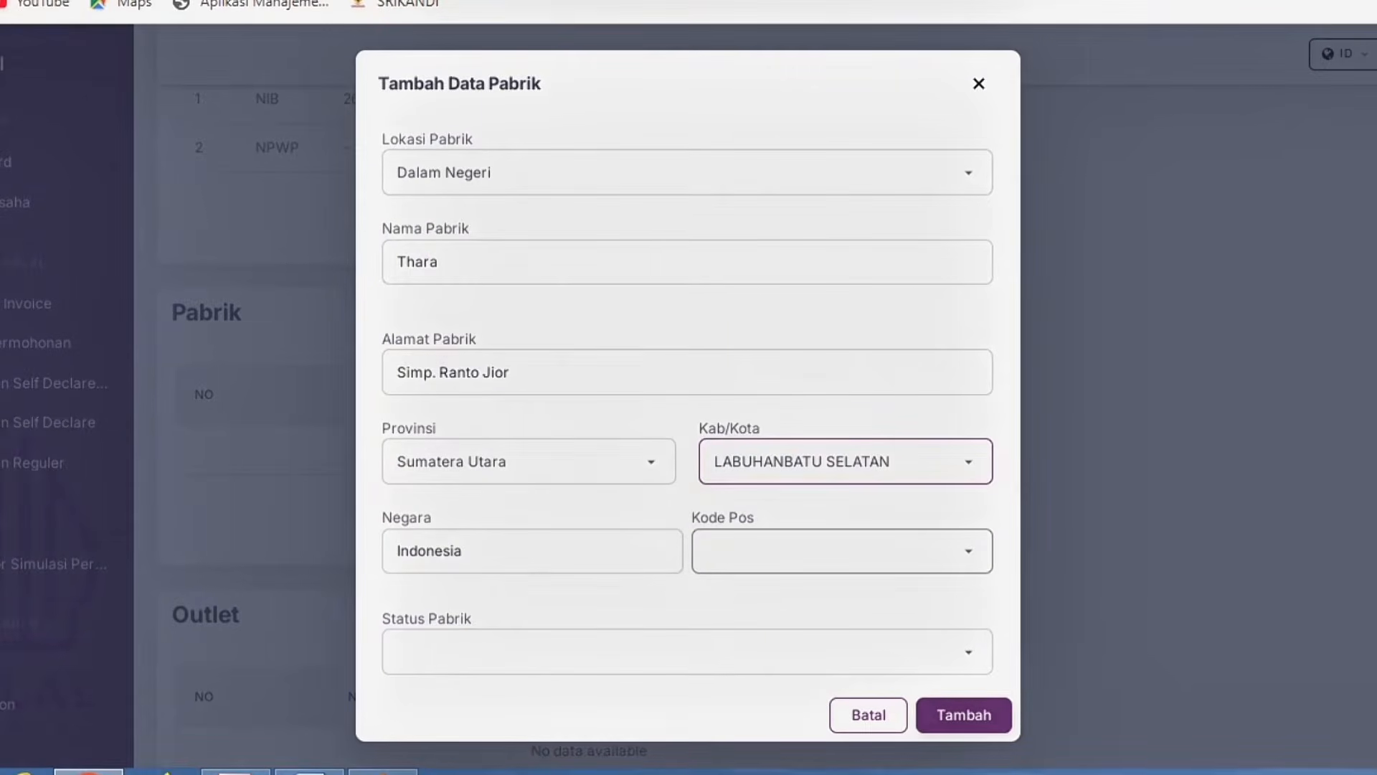
{"action": "left_click", "coordinate": [842, 551]}
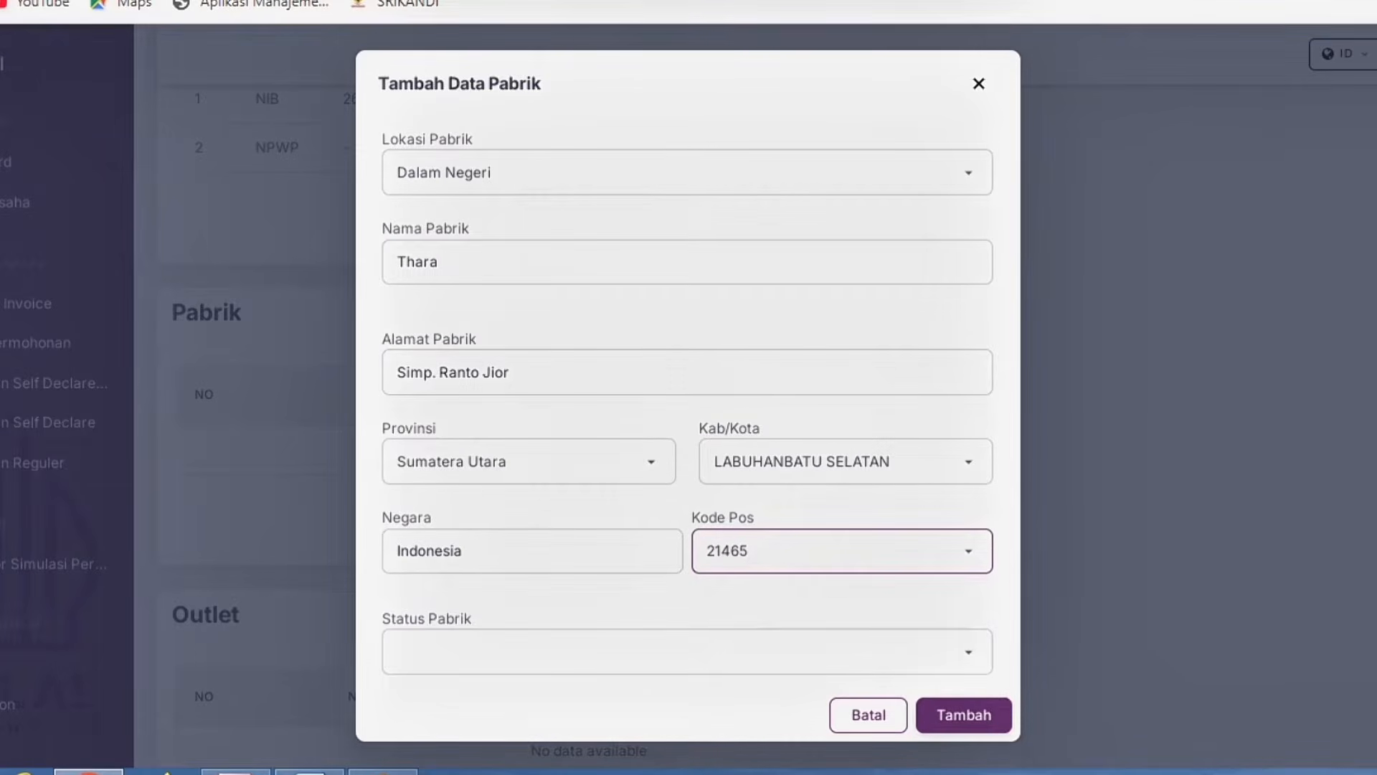
{"action": "left_click", "coordinate": [688, 651]}
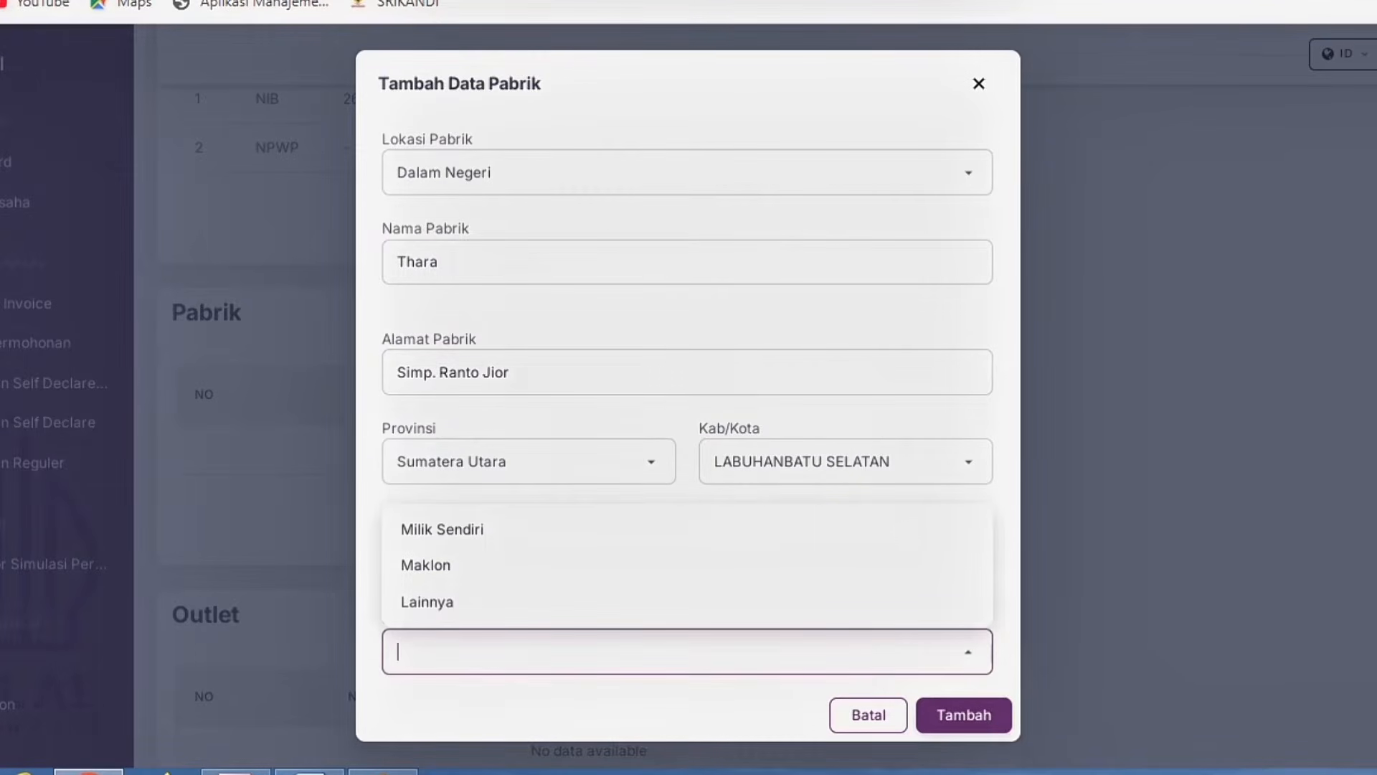
{"action": "left_click", "coordinate": [574, 528]}
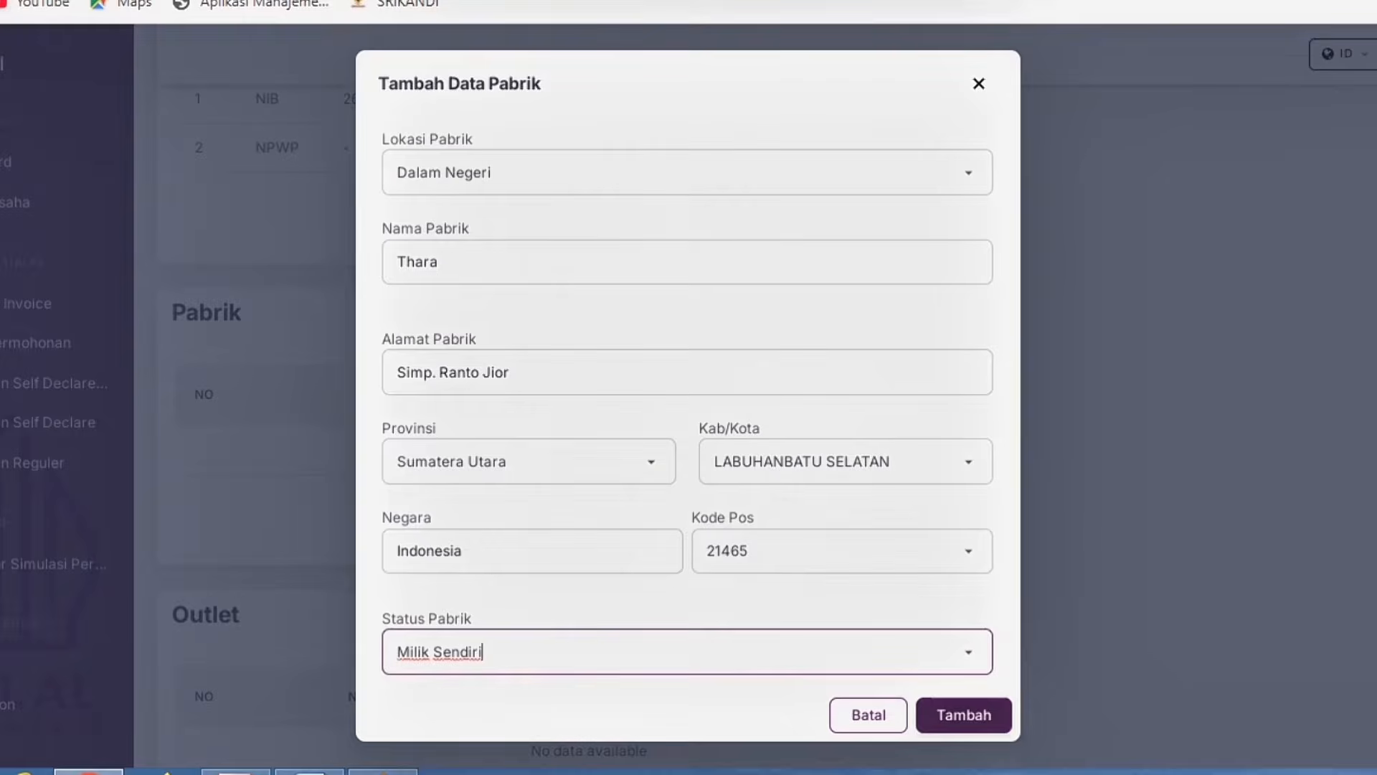
{"action": "left_click", "coordinate": [964, 716]}
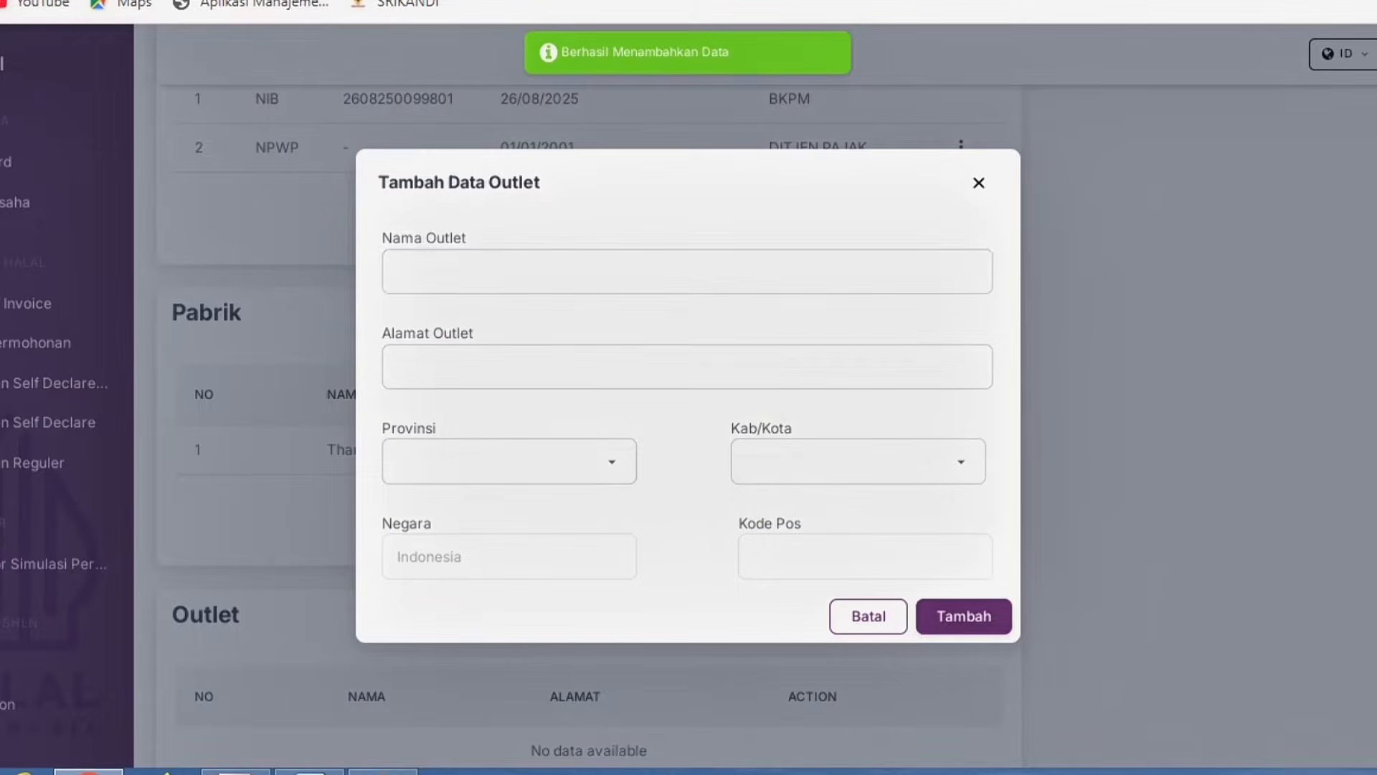
Close the empty Tambah Data Outlet form and begin adding a Penyelia Halal
{"action": "left_click", "coordinate": [978, 183]}
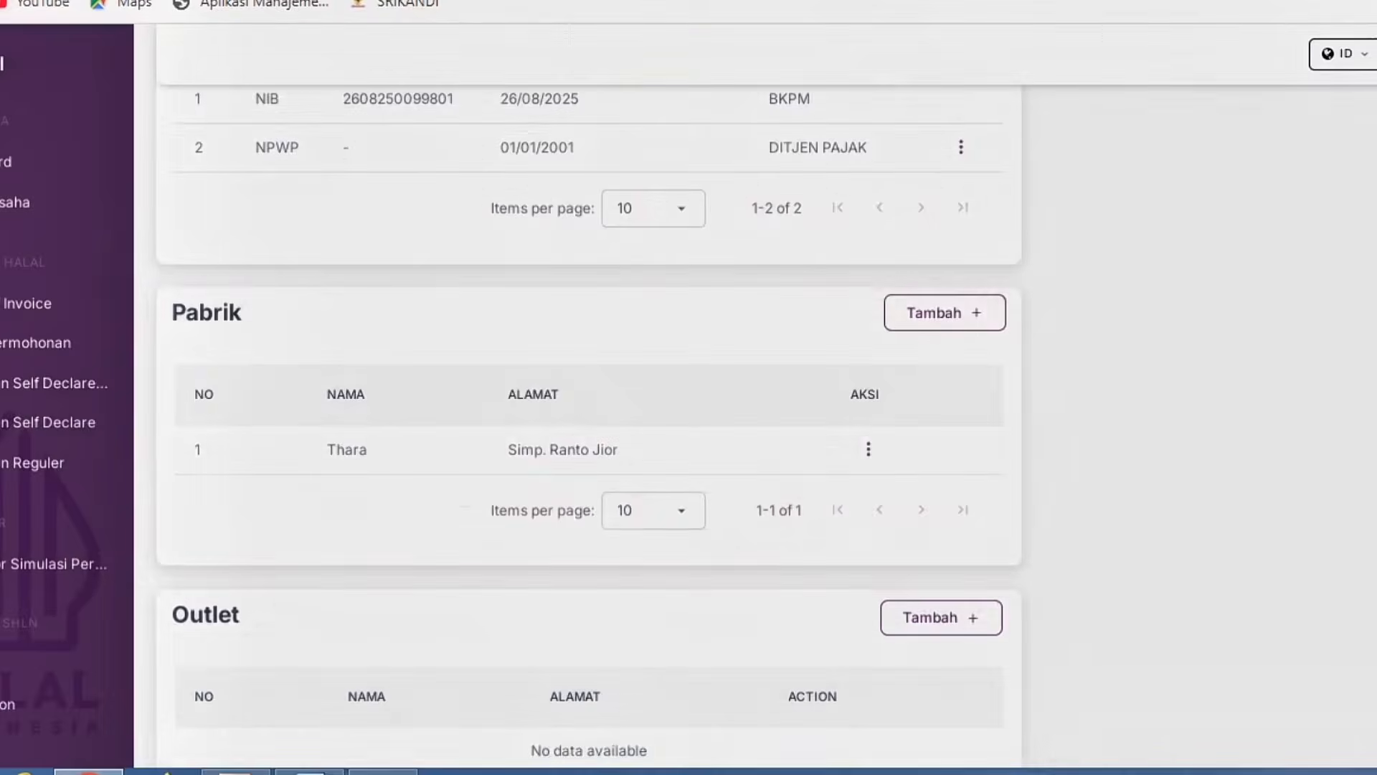
{"action": "scroll", "coordinate": [588, 430], "scroll_direction": "down", "scroll_amount": 2}
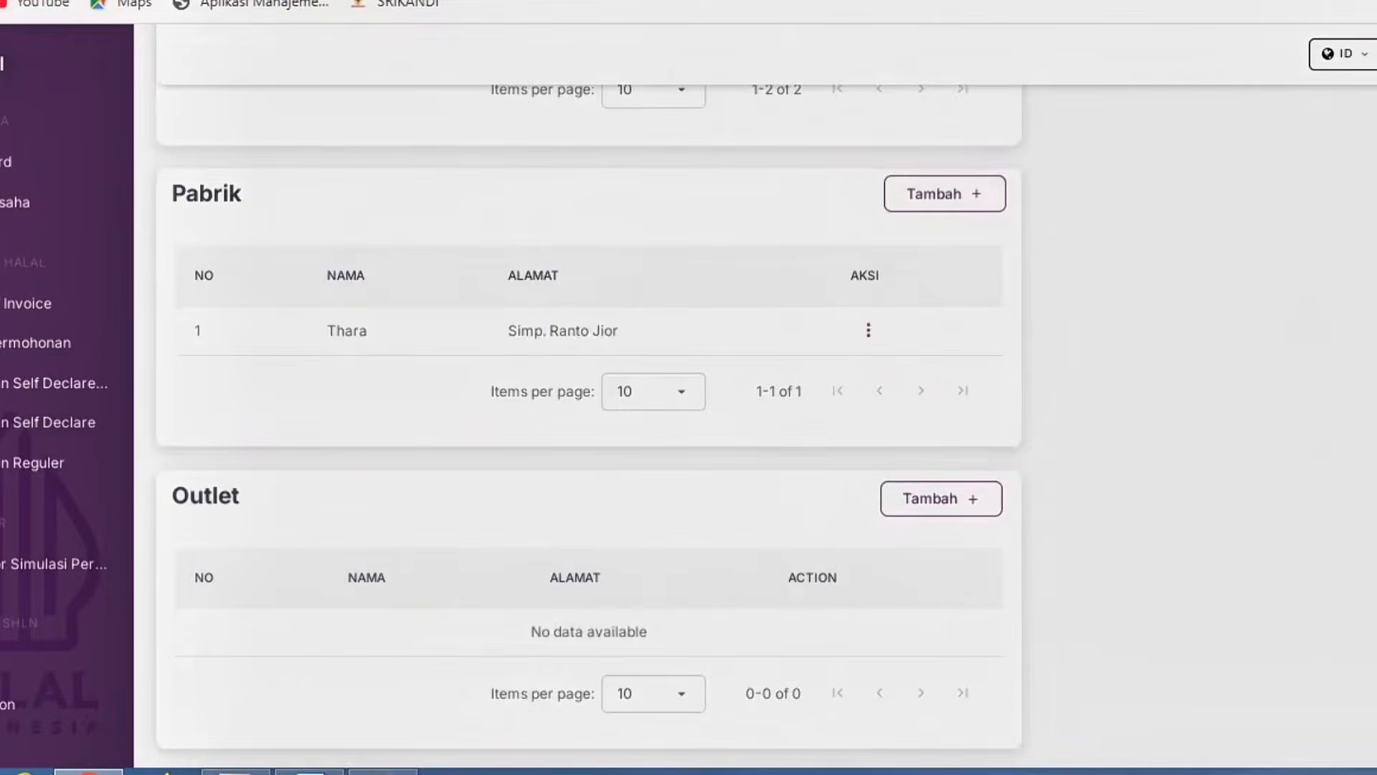
{"action": "scroll", "coordinate": [588, 430], "scroll_direction": "down", "scroll_amount": 4}
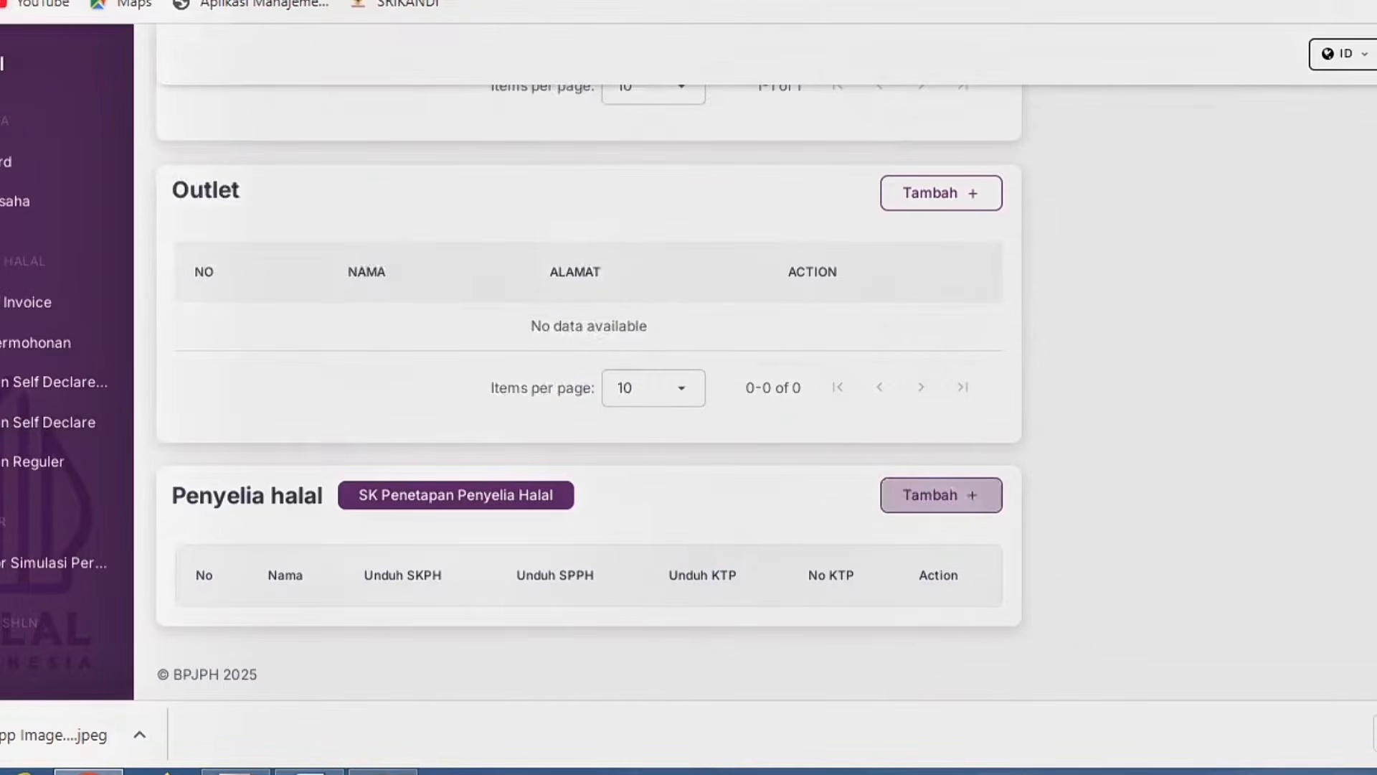
{"action": "left_click", "coordinate": [941, 495]}
Enter the supervisor's KTP number, set religion to Islam, and type the contact number
{"action": "type", "text": "1222"}
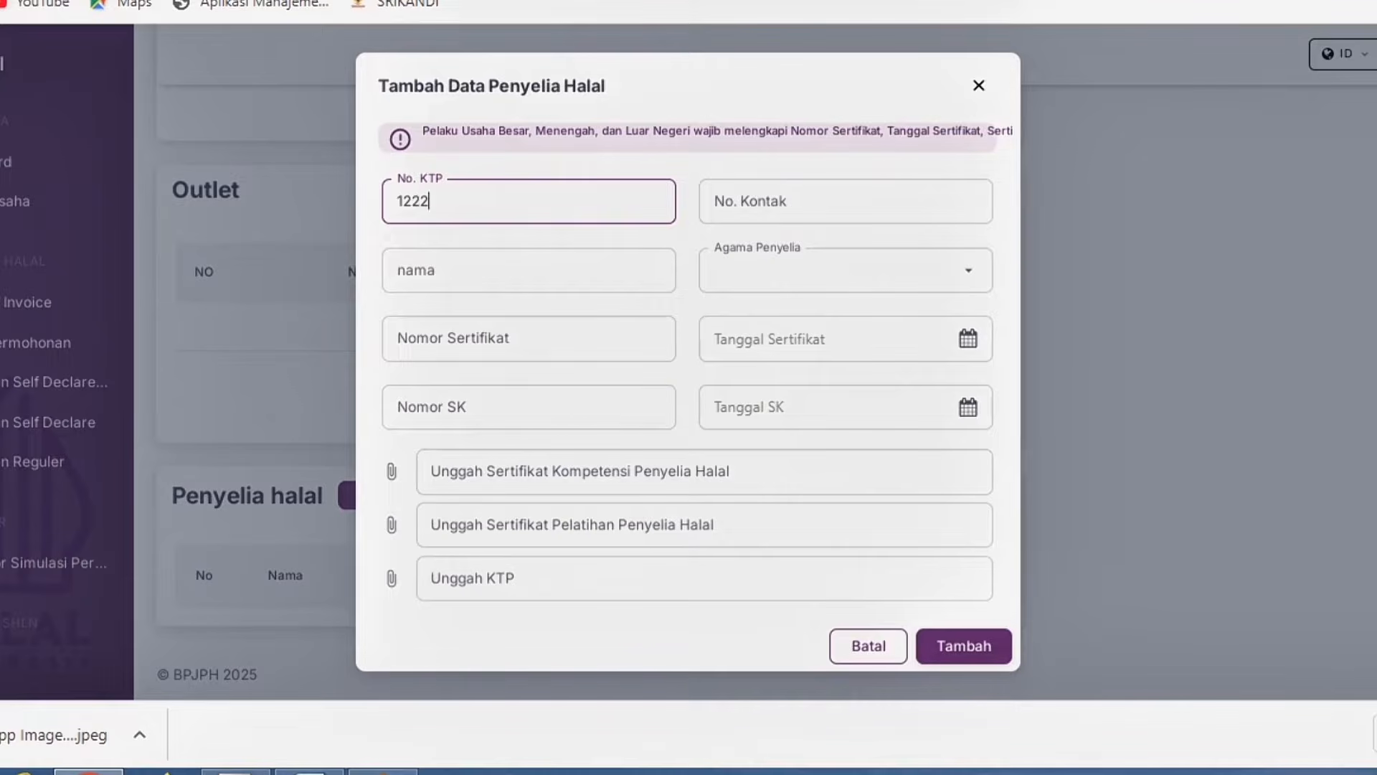
{"action": "type", "text": "044"}
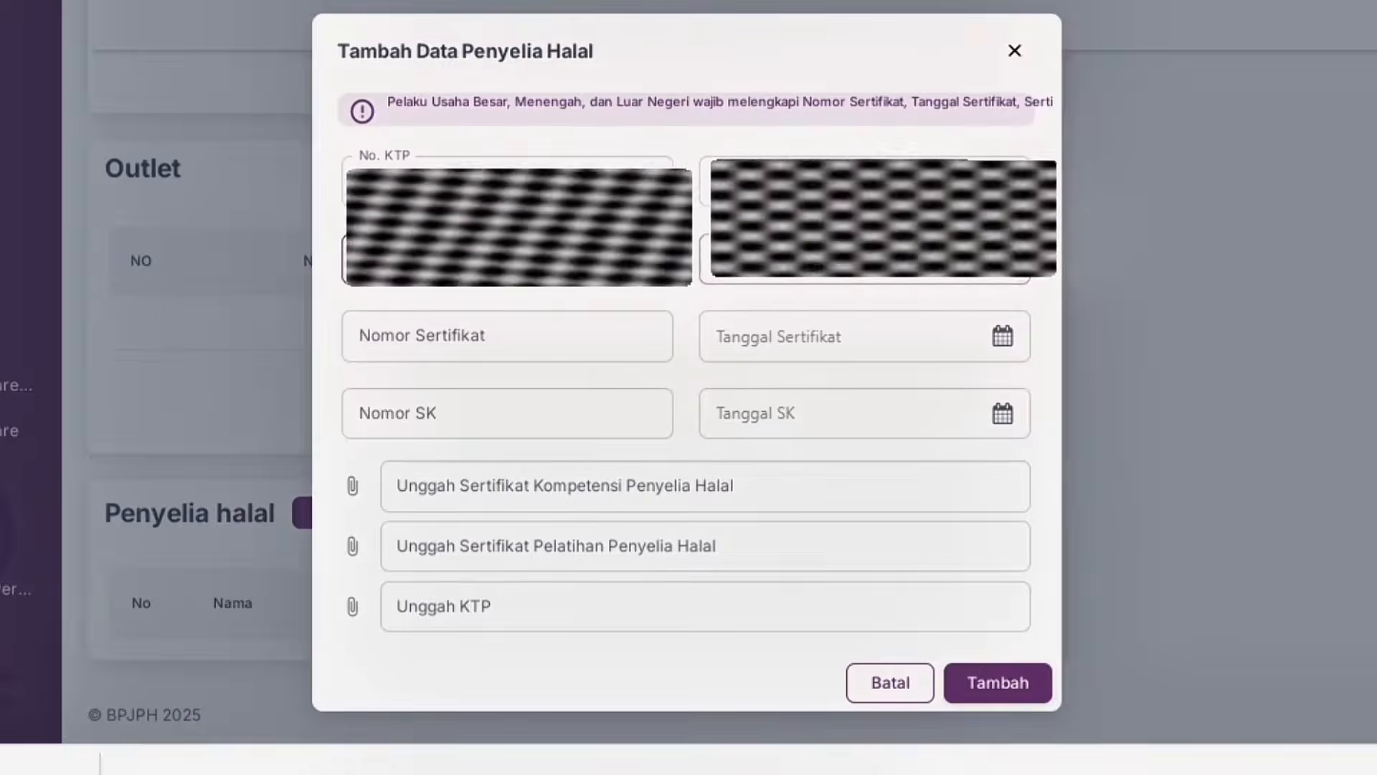
{"action": "left_click", "coordinate": [865, 259]}
{"action": "left_click", "coordinate": [789, 317]}
{"action": "left_click", "coordinate": [846, 182]}
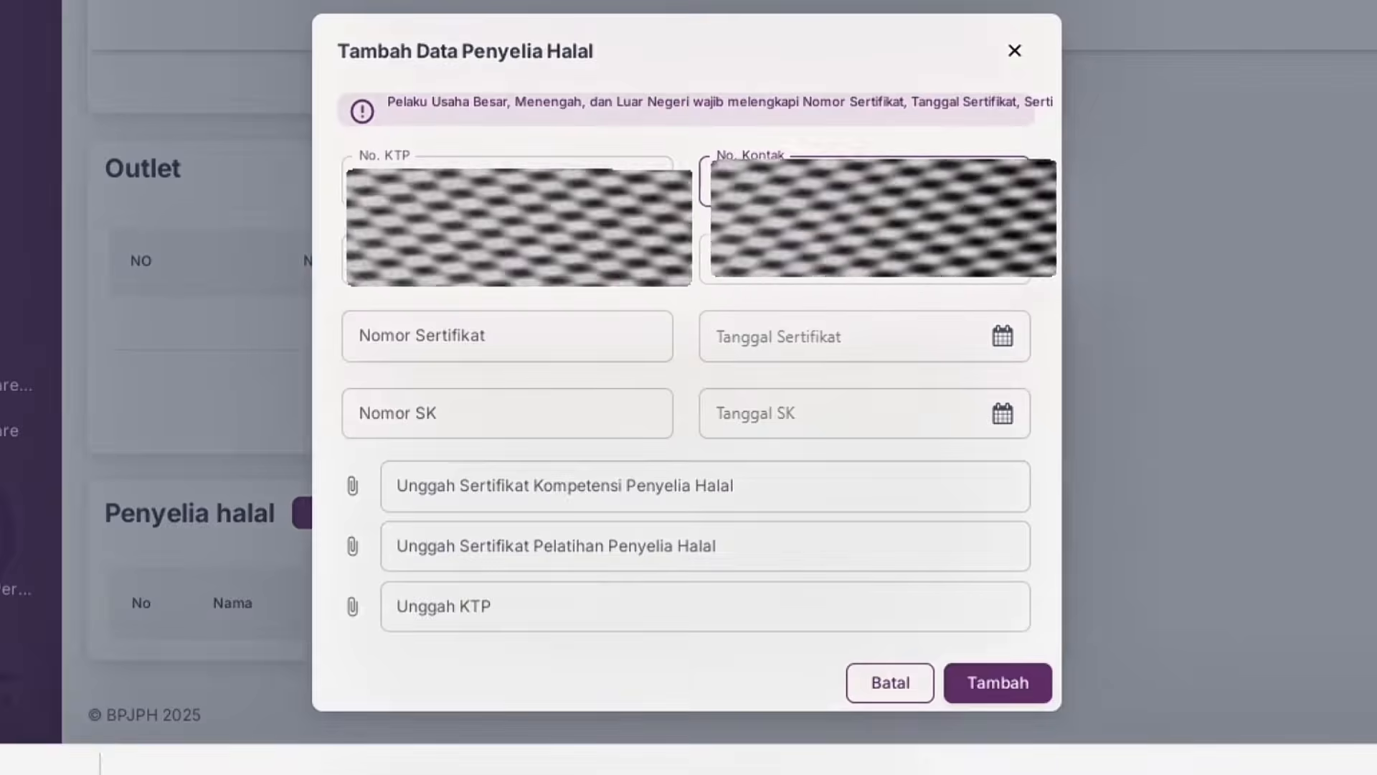
{"action": "type", "text": "0"}
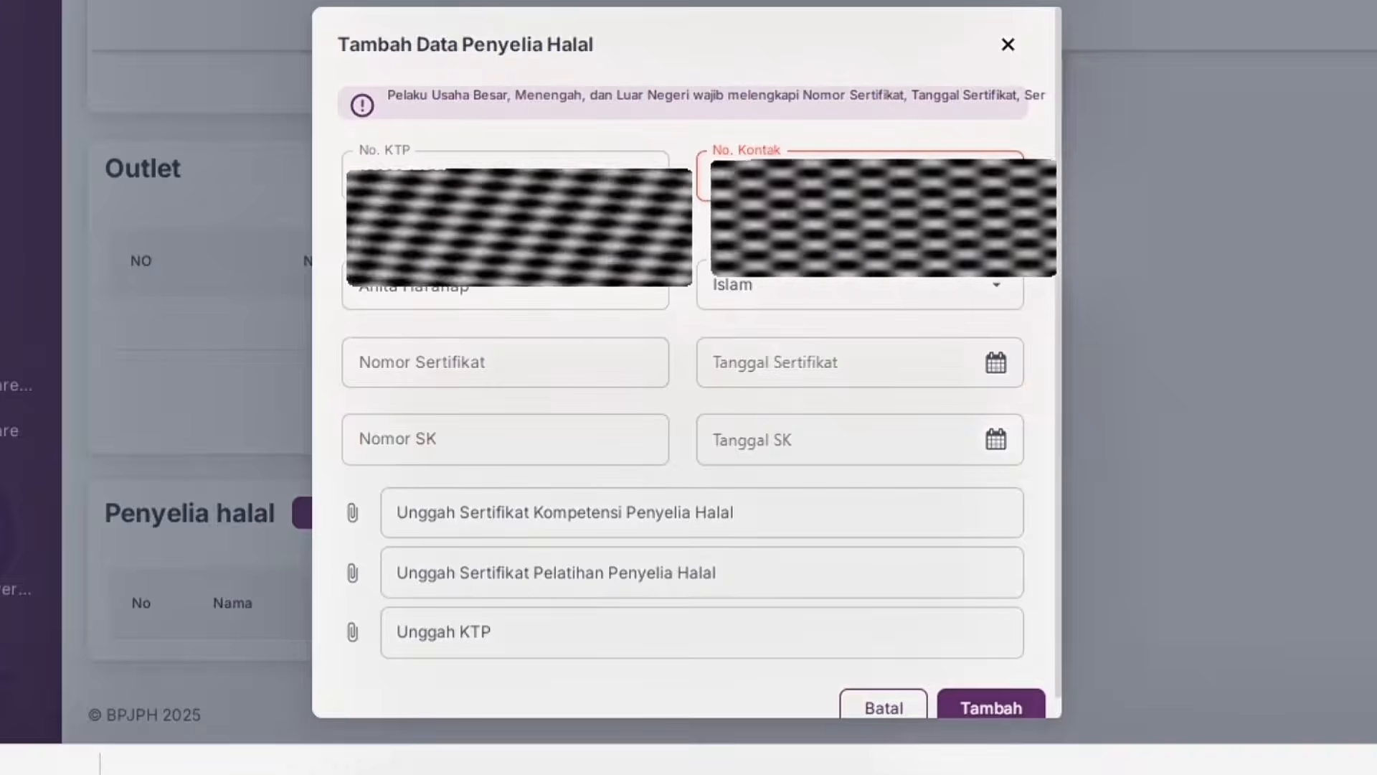
{"action": "type", "text": "0"}
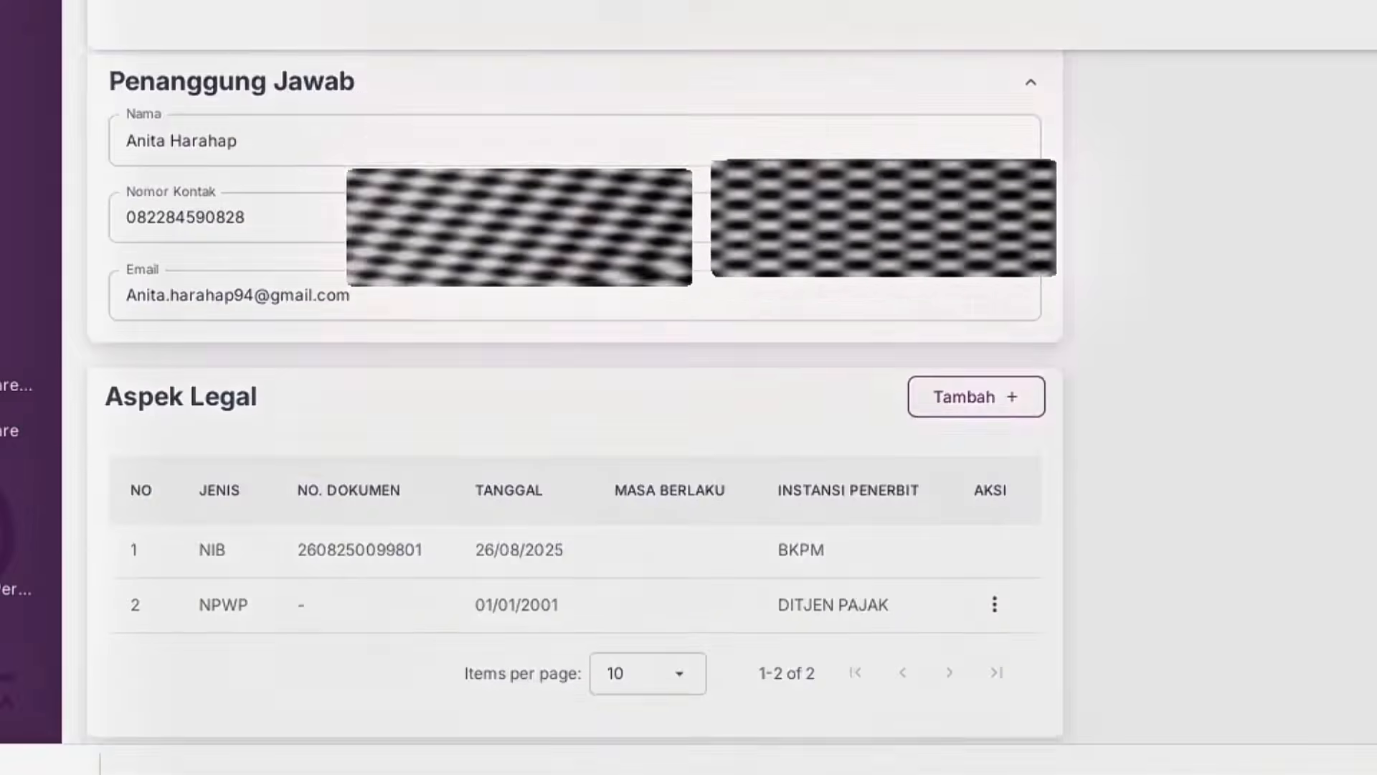
Save the business actor data with Ya, Simpan and go to the Pengajuan section
{"action": "scroll", "coordinate": [574, 395], "scroll_direction": "up", "scroll_amount": 10}
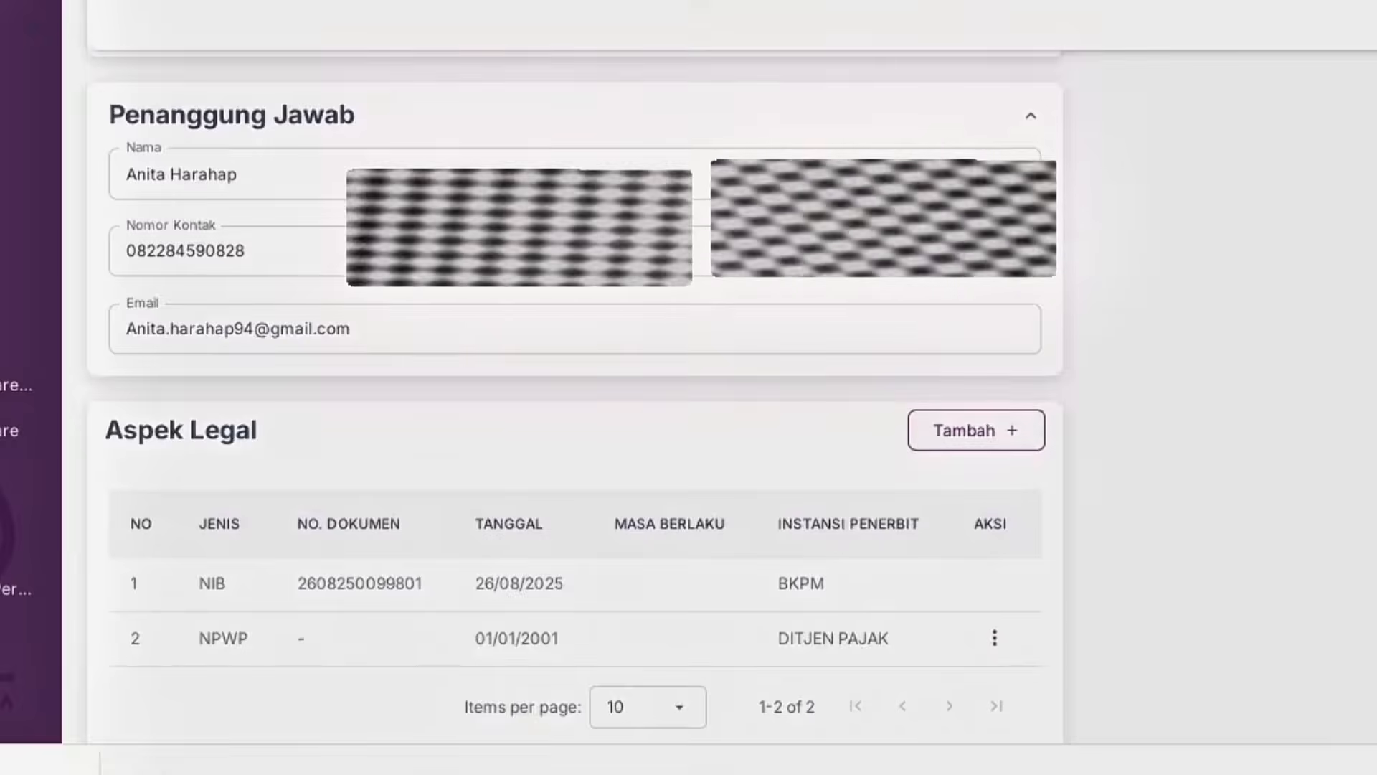
{"action": "scroll", "coordinate": [688, 395], "scroll_direction": "up", "scroll_amount": 2}
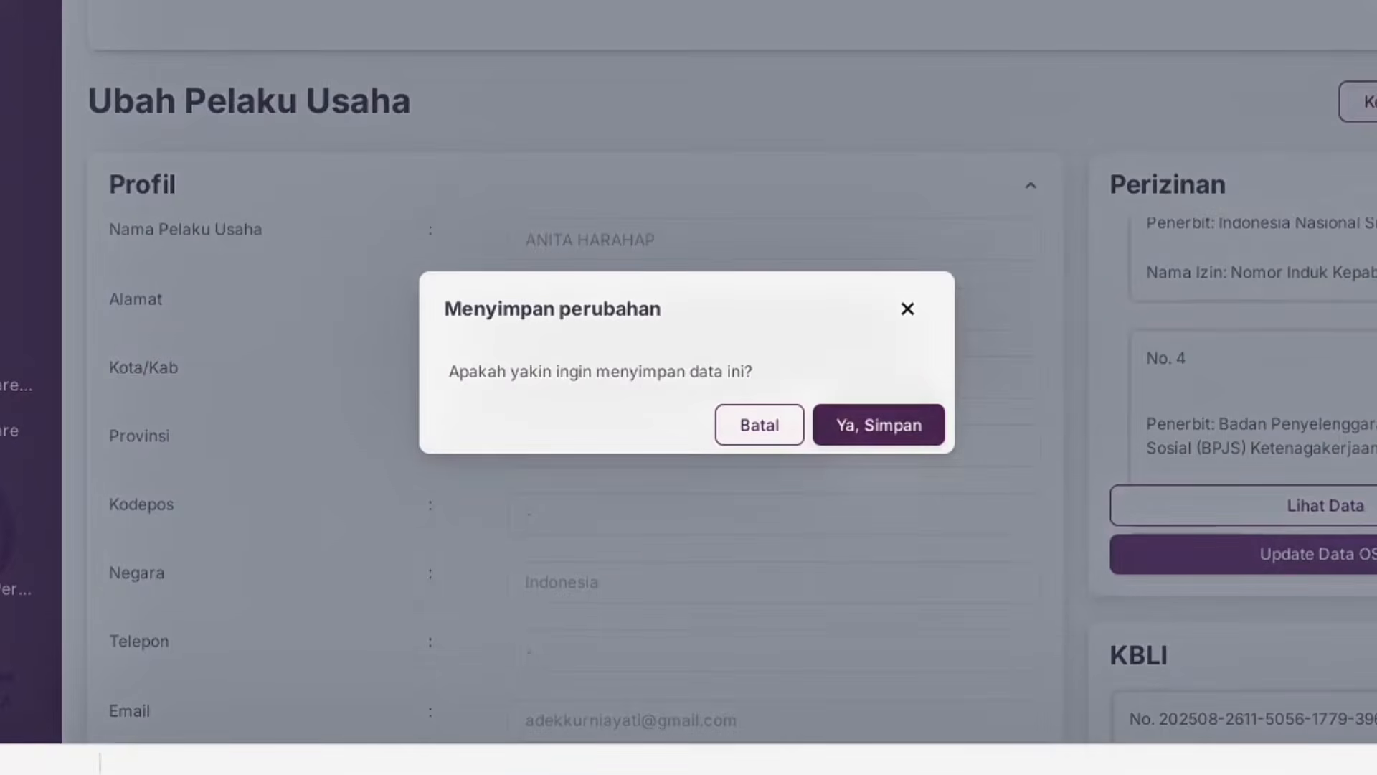
{"action": "left_click", "coordinate": [873, 425]}
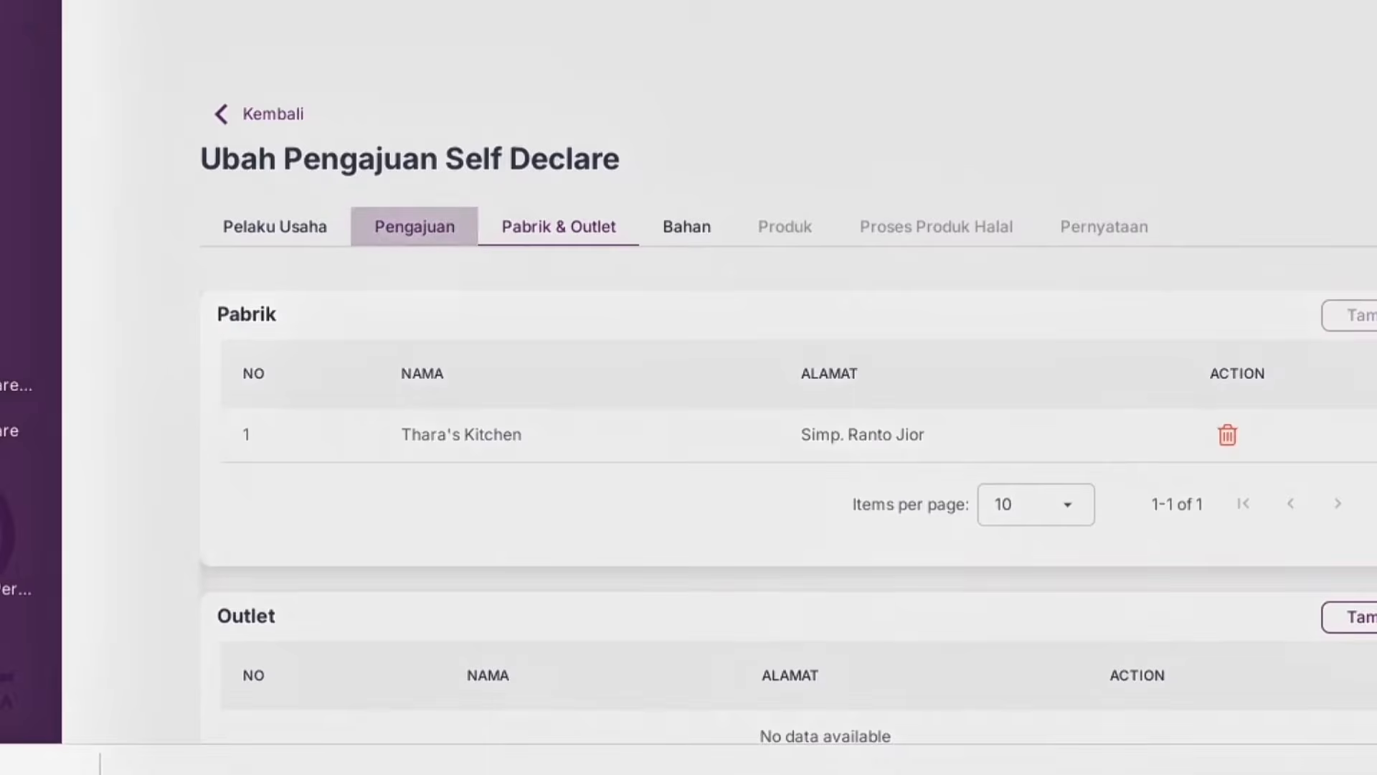
{"action": "left_click", "coordinate": [414, 227]}
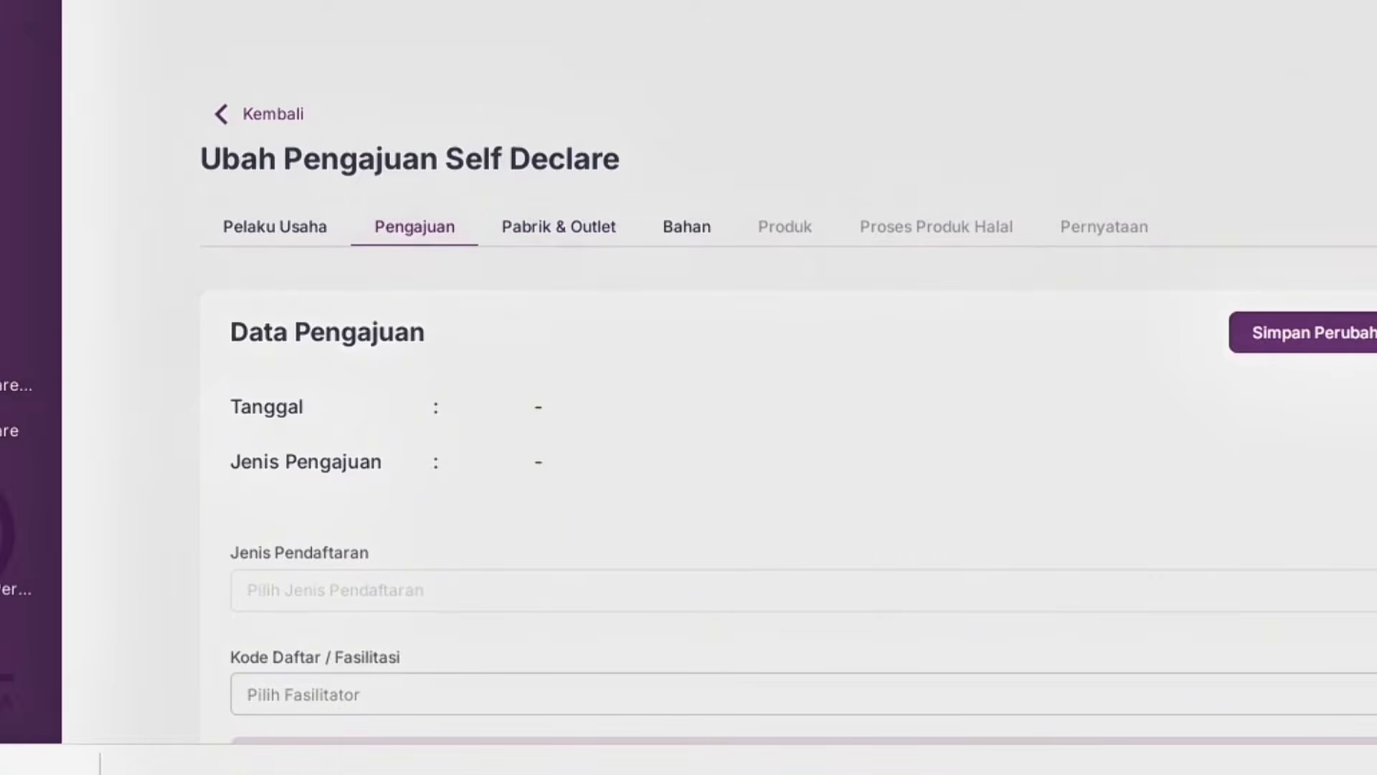
Choose facilitator BPJPH SEHATI 2025 and enter request letter 001 dated 27/08/2025
{"action": "scroll", "coordinate": [789, 419], "scroll_direction": "down", "scroll_amount": 1}
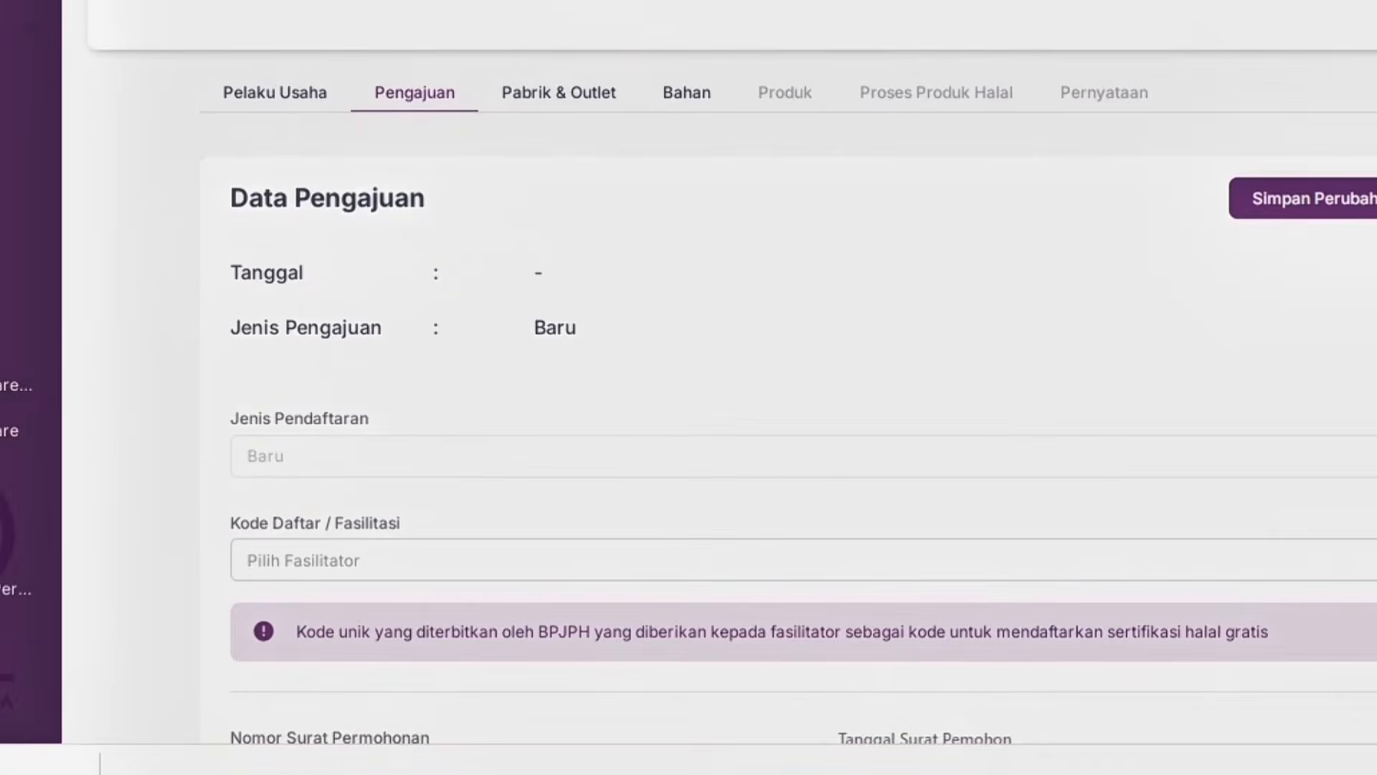
{"action": "left_click", "coordinate": [789, 561]}
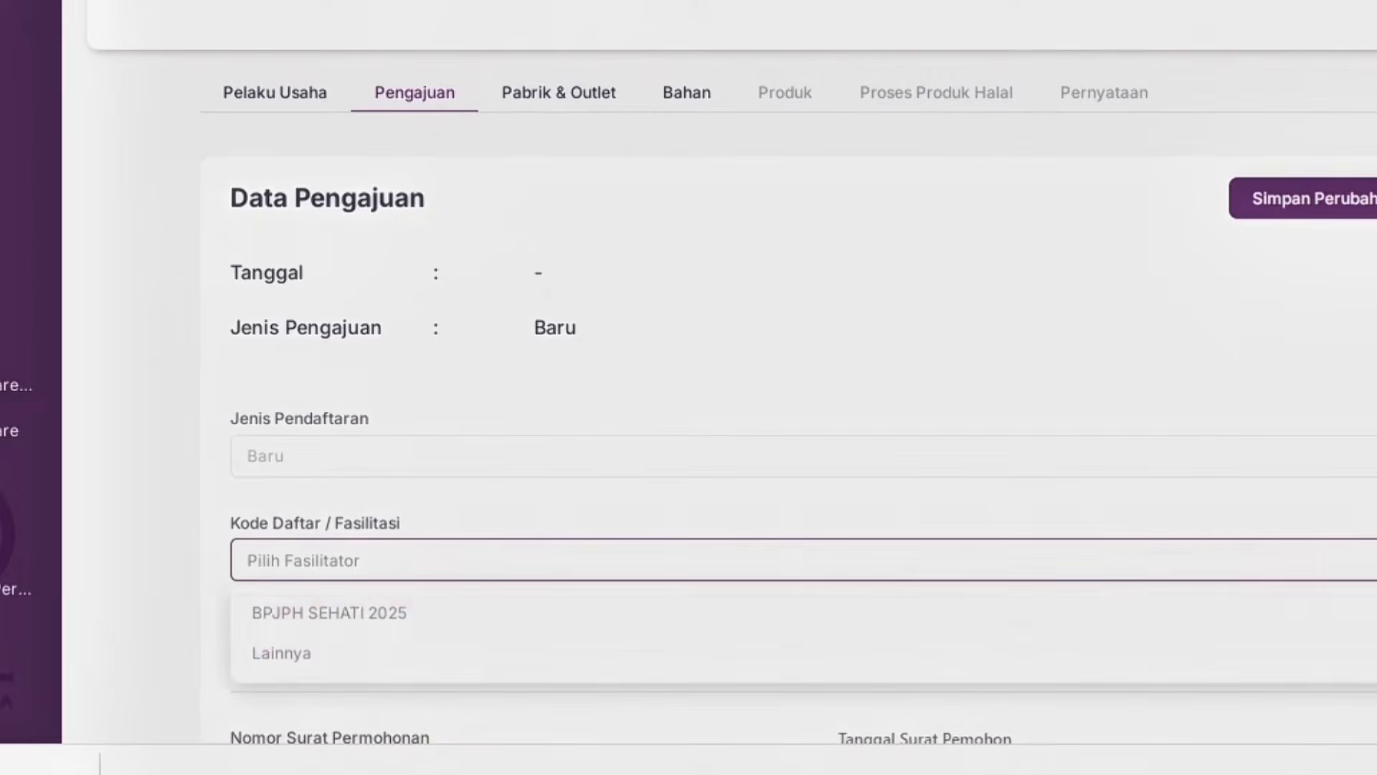
{"action": "left_click", "coordinate": [789, 613]}
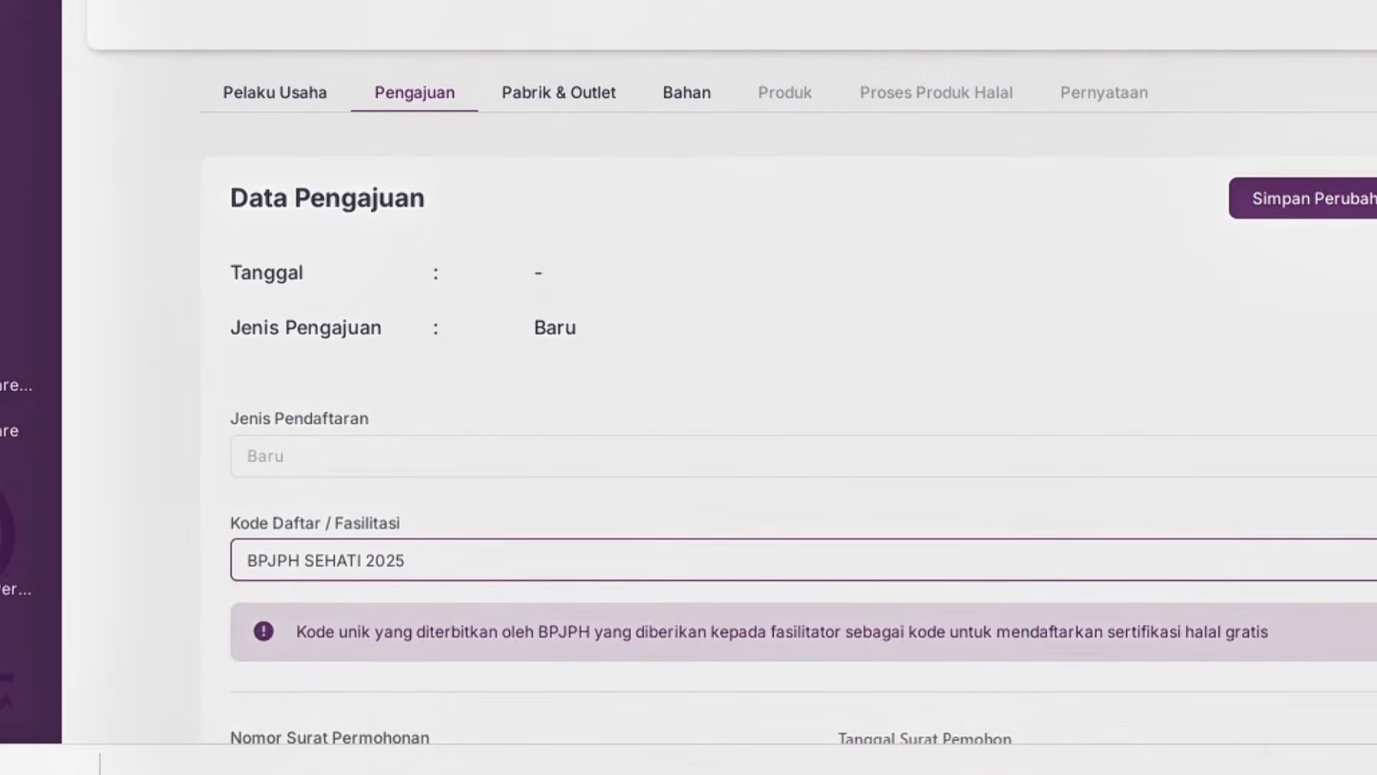
{"action": "scroll", "coordinate": [789, 419], "scroll_direction": "down", "scroll_amount": 2}
{"action": "left_click", "coordinate": [521, 508]}
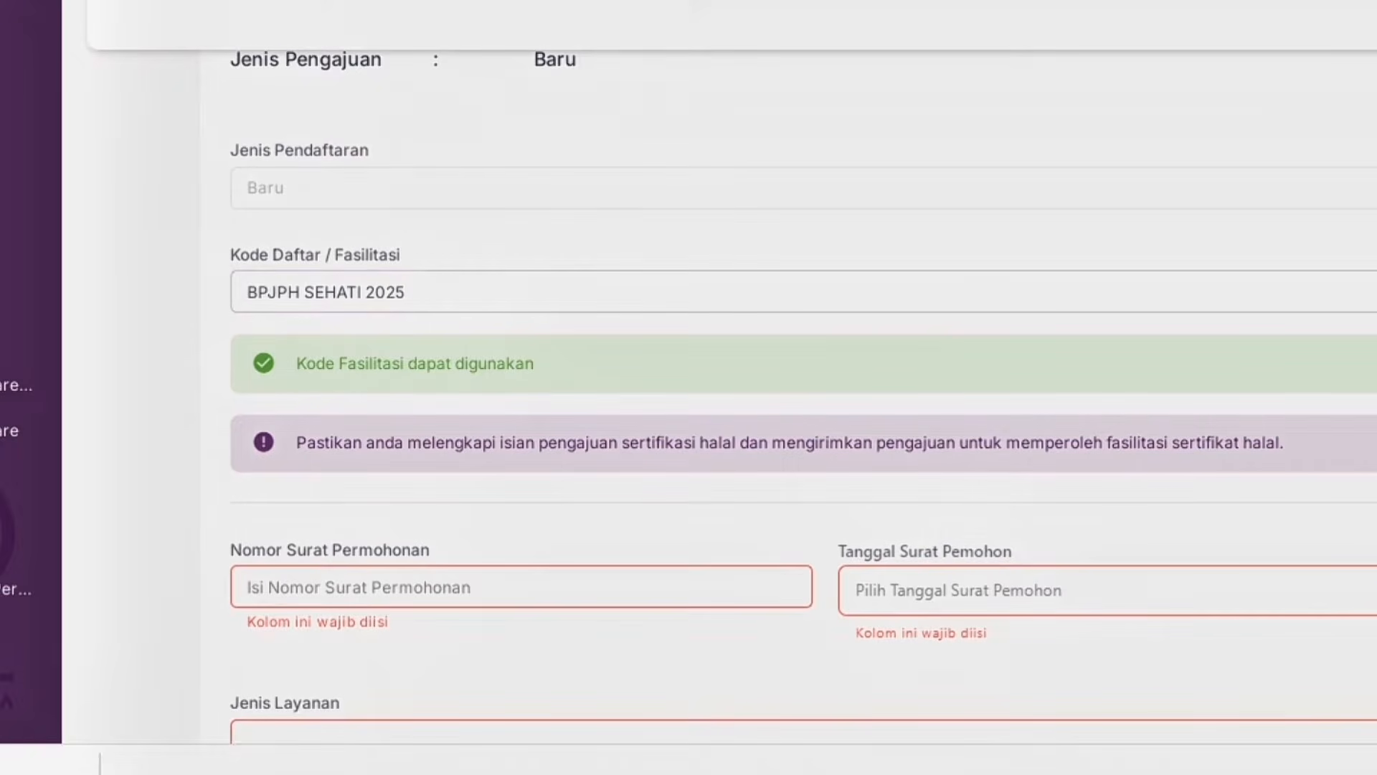
{"action": "type", "text": "001"}
{"action": "left_click", "coordinate": [1130, 590]}
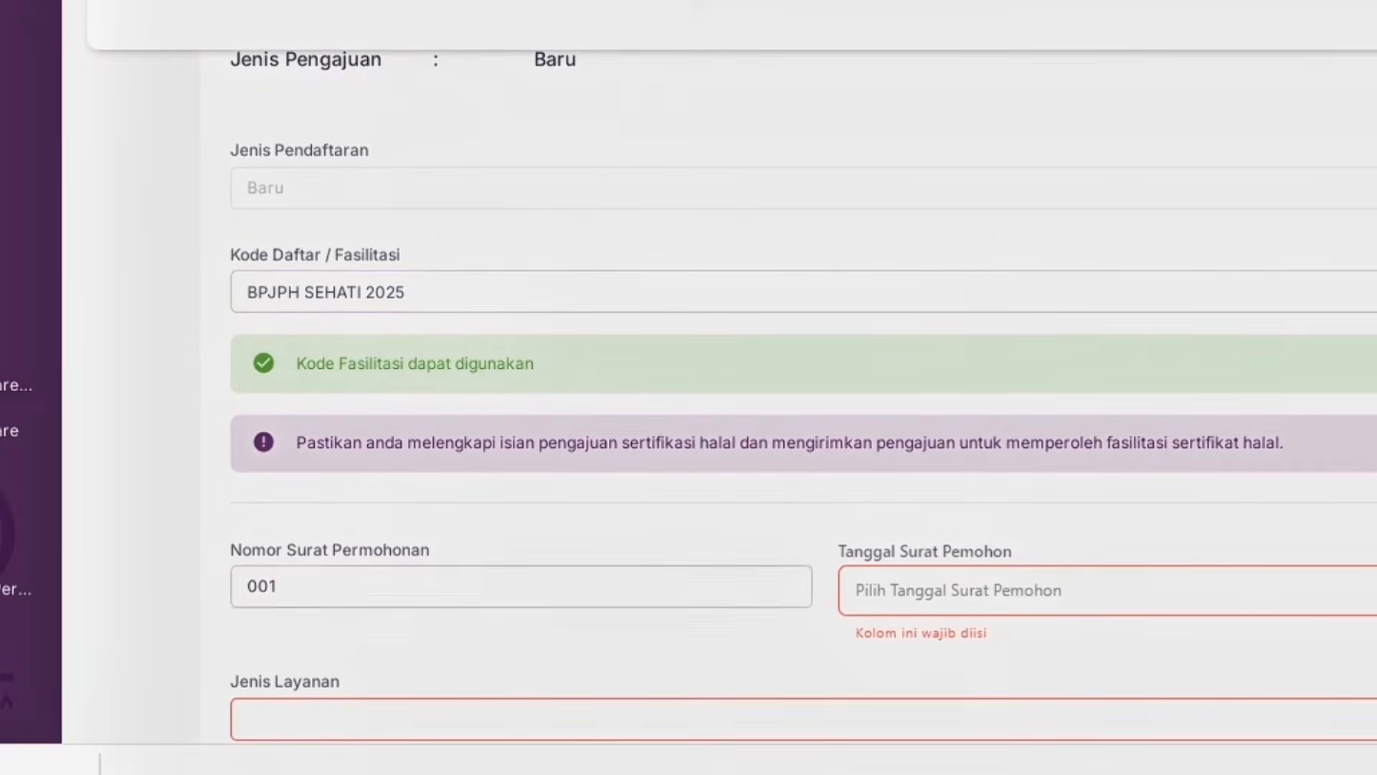
{"action": "left_click", "coordinate": [1092, 492]}
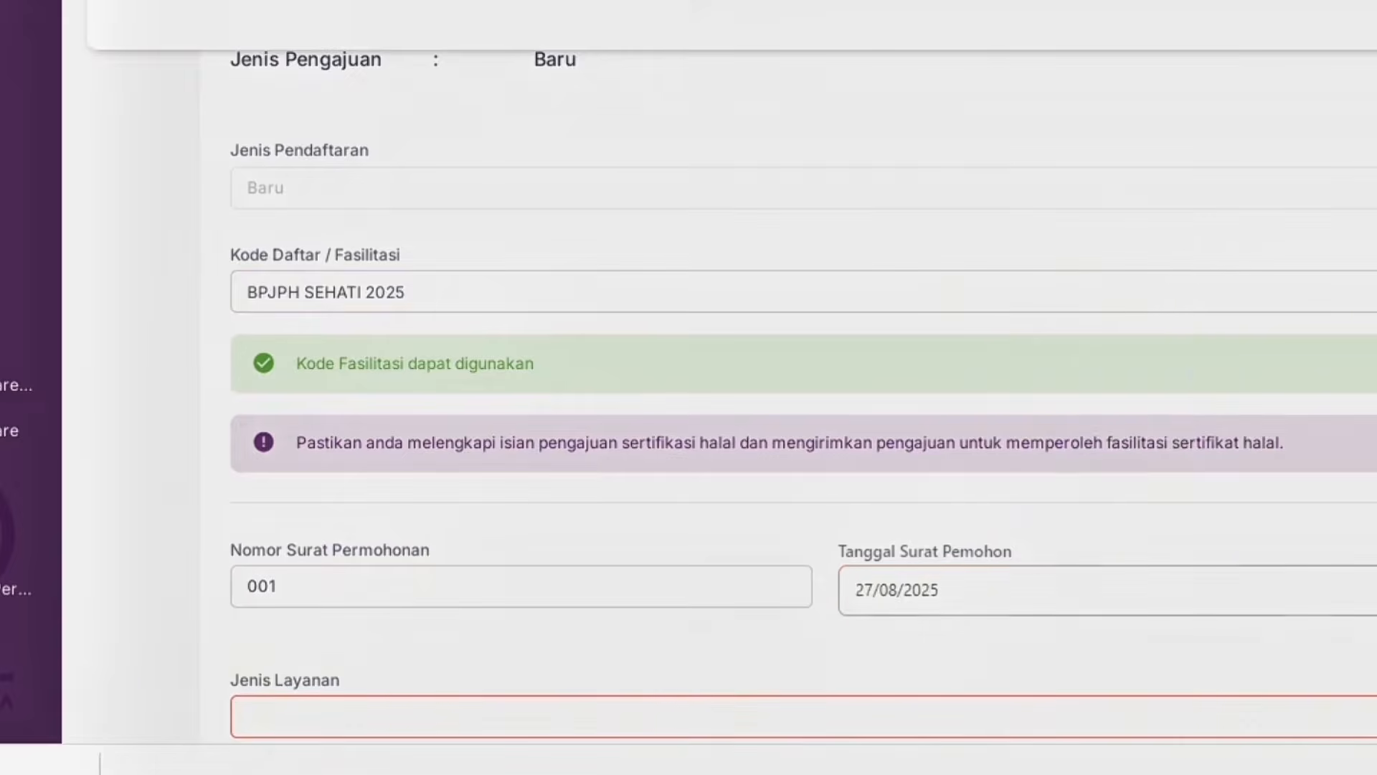
Set service type Makanan, product type Produk bakeri and business name Thara's Kitchen
{"action": "scroll", "coordinate": [1091, 491], "scroll_direction": "down", "scroll_amount": 3}
{"action": "left_click", "coordinate": [804, 449]}
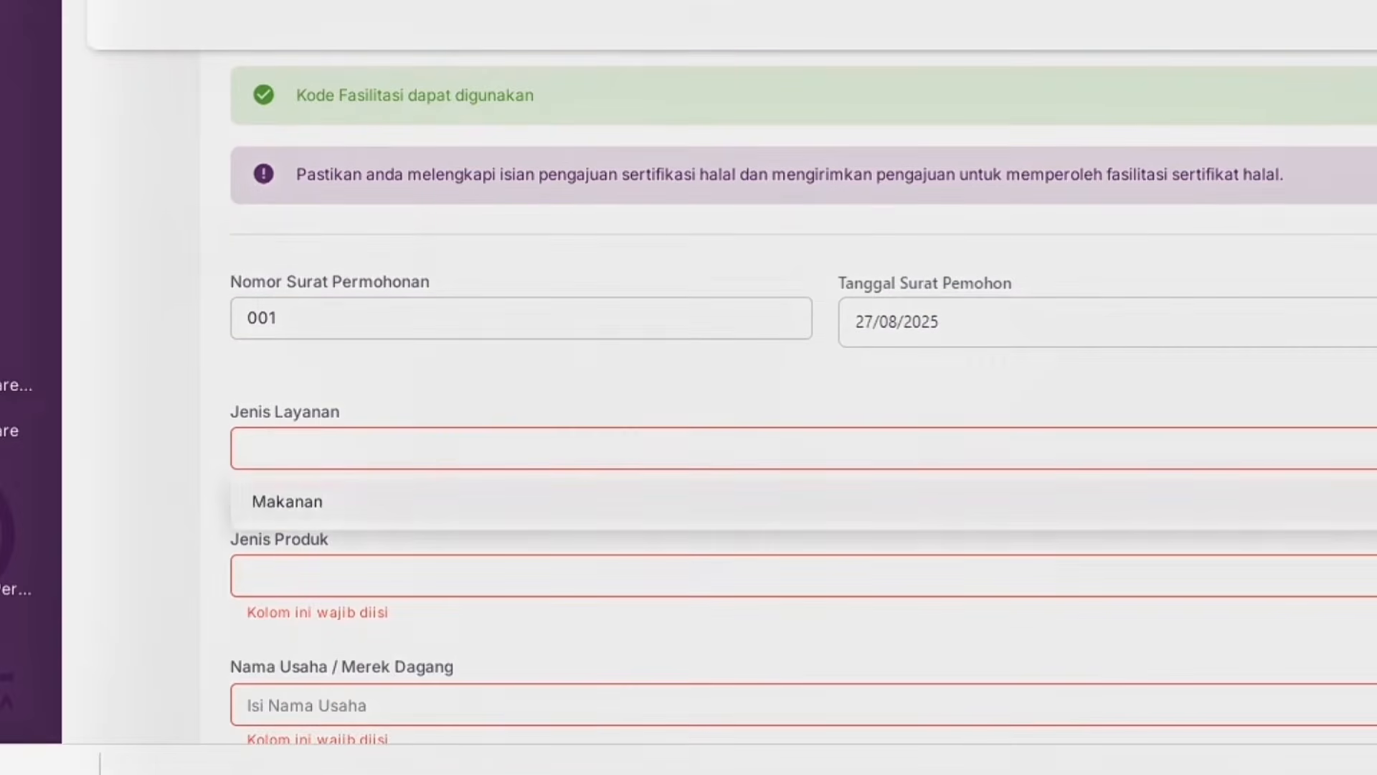
{"action": "left_click", "coordinate": [803, 502]}
{"action": "left_click", "coordinate": [803, 552]}
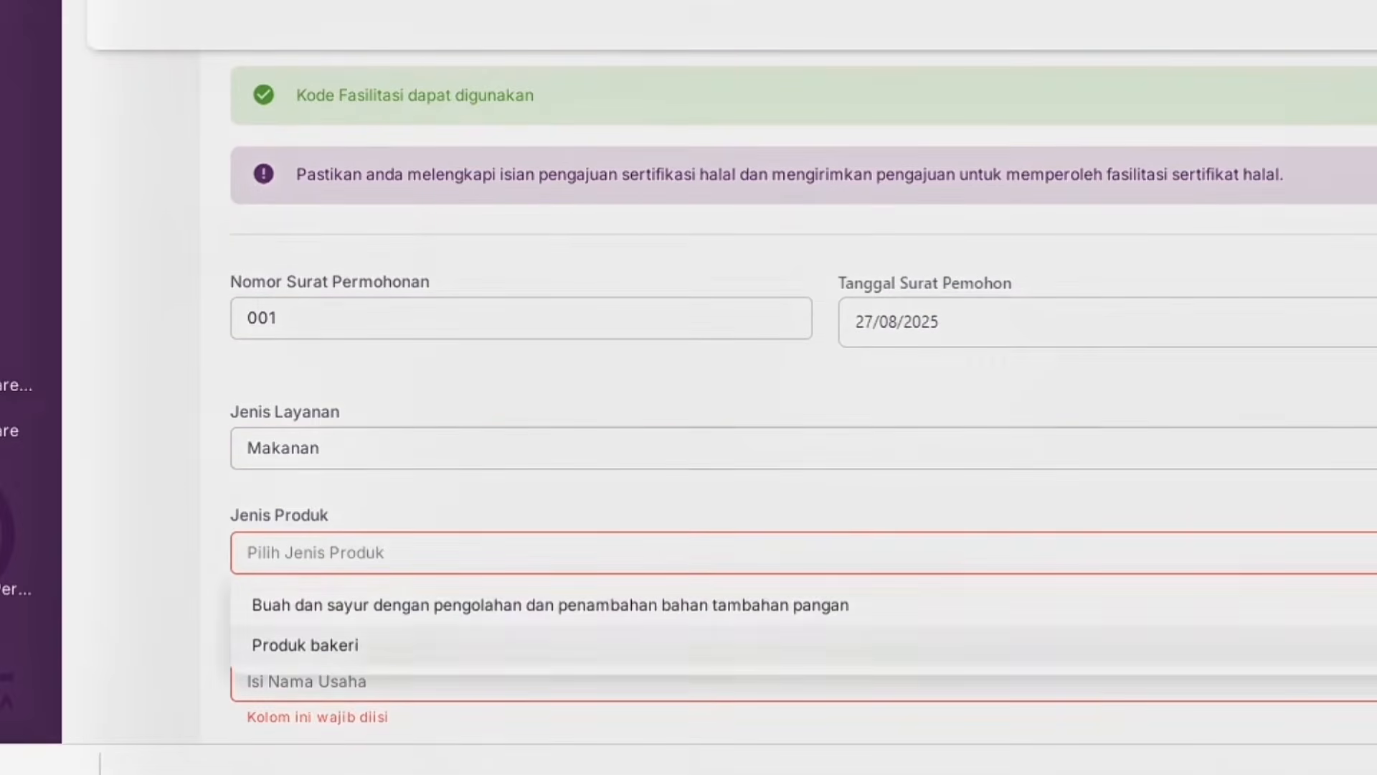
{"action": "left_click", "coordinate": [803, 643]}
{"action": "left_click", "coordinate": [803, 657]}
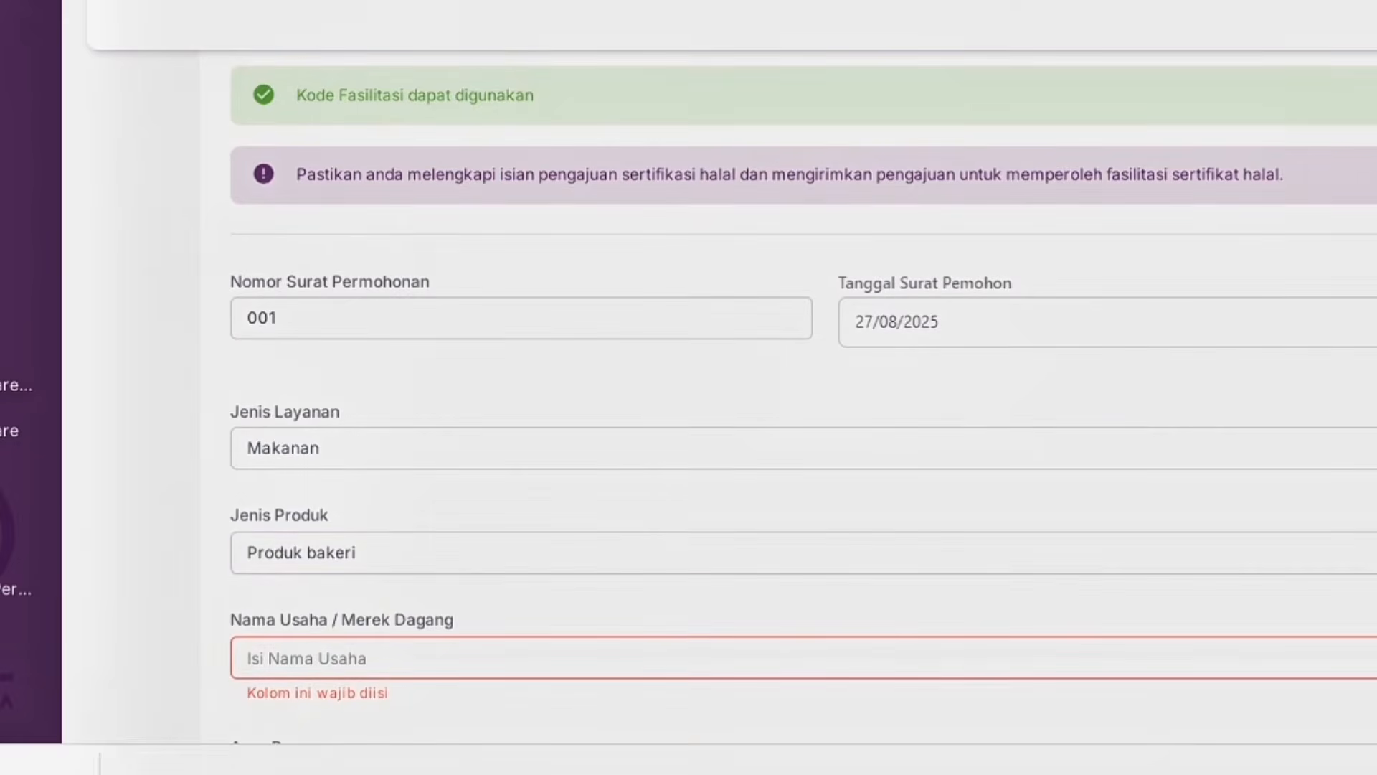
{"action": "type", "text": "Thara"}
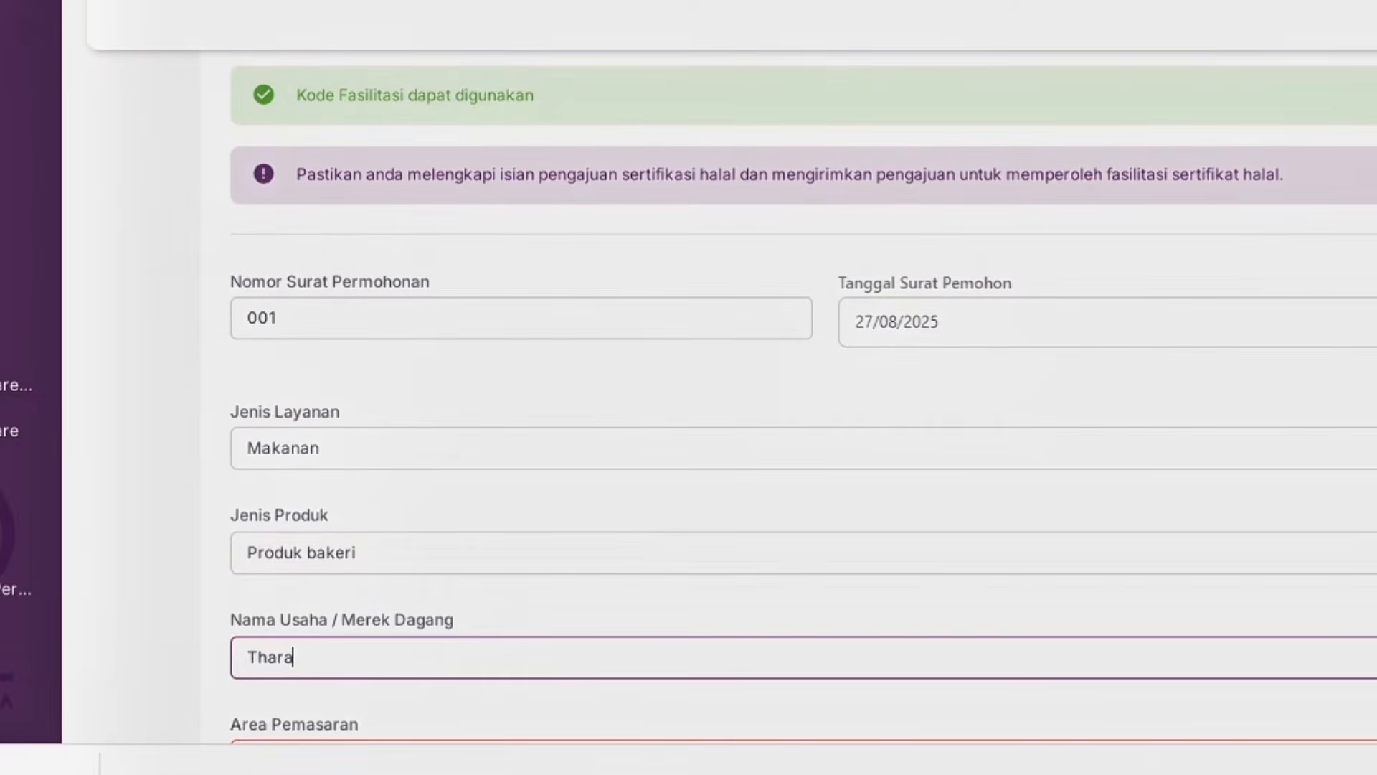
{"action": "type", "text": "'s Kitchen"}
{"action": "scroll", "coordinate": [804, 402], "scroll_direction": "down", "scroll_amount": 2}
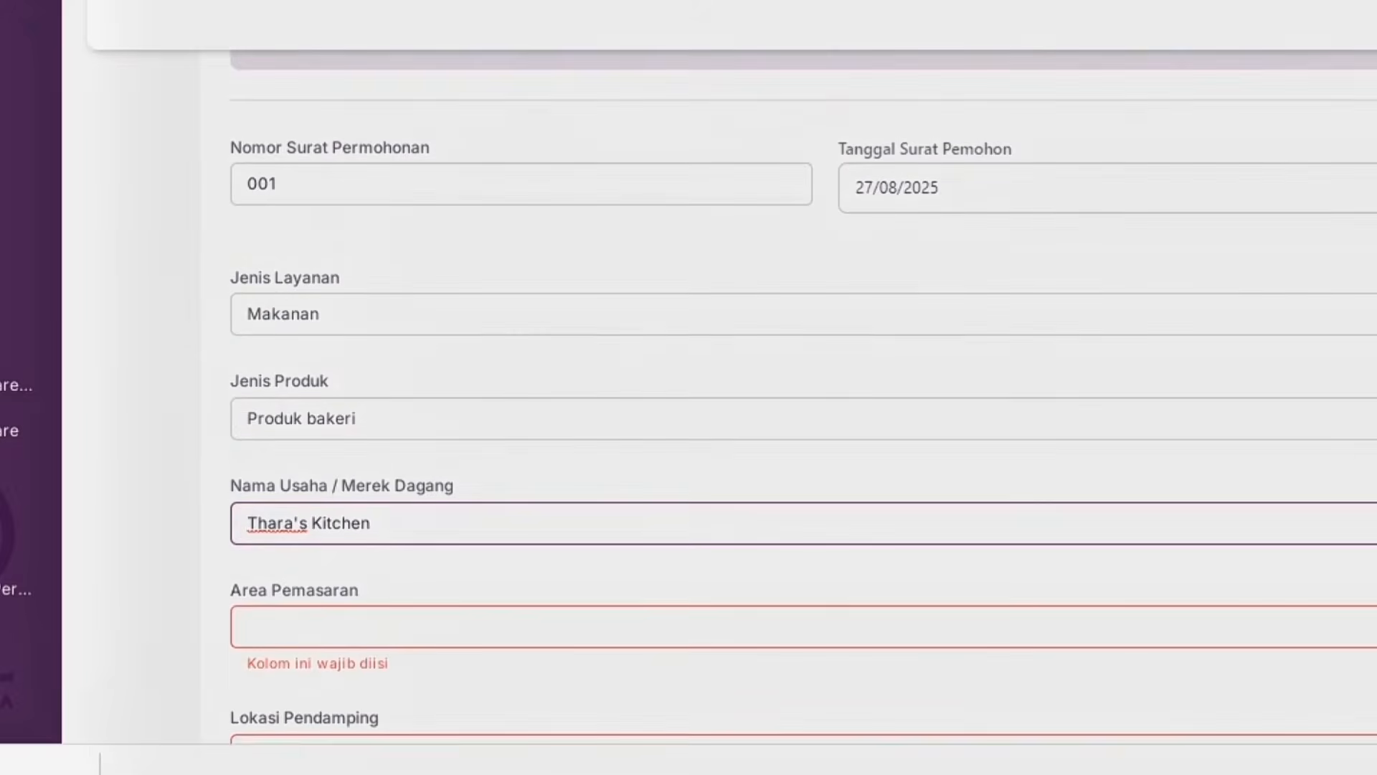
Set marketing area to Kabupaten/Kota, companion location to Provinsi, institution to Edukasi Wakaf Indonesia
{"action": "left_click", "coordinate": [717, 626]}
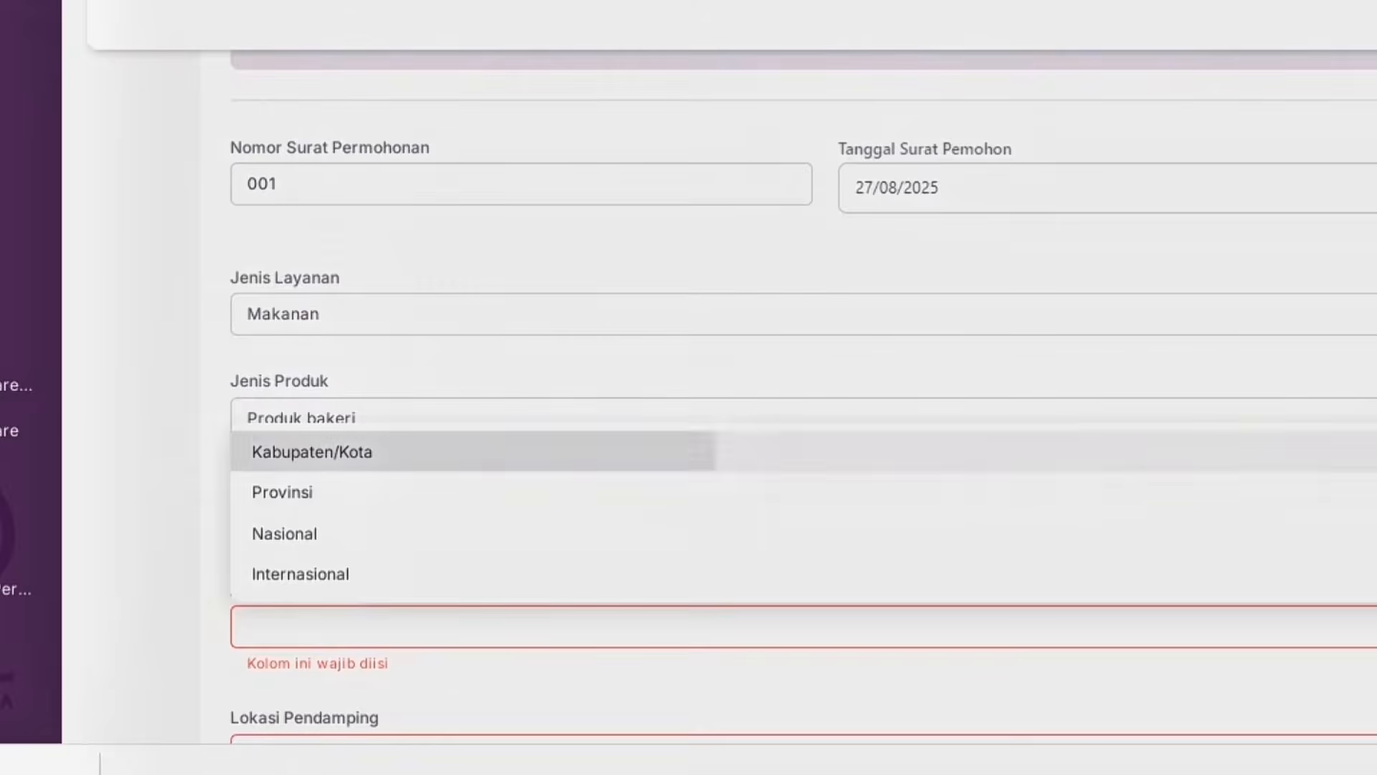
{"action": "left_click", "coordinate": [717, 452]}
{"action": "scroll", "coordinate": [717, 452], "scroll_direction": "down", "scroll_amount": 1}
{"action": "scroll", "coordinate": [717, 452], "scroll_direction": "down", "scroll_amount": 1}
{"action": "left_click", "coordinate": [718, 463]}
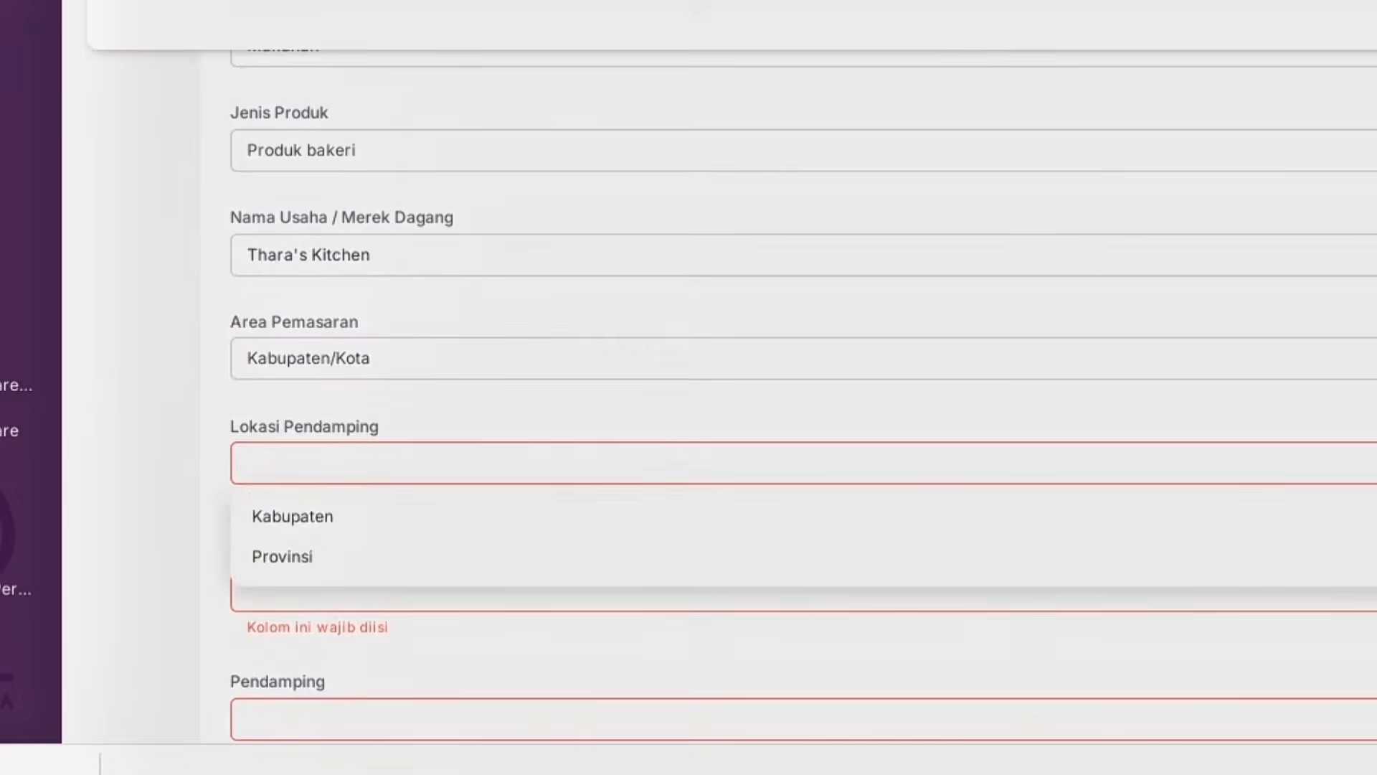
{"action": "left_click", "coordinate": [717, 557]}
{"action": "left_click", "coordinate": [717, 566]}
{"action": "left_click", "coordinate": [718, 239]}
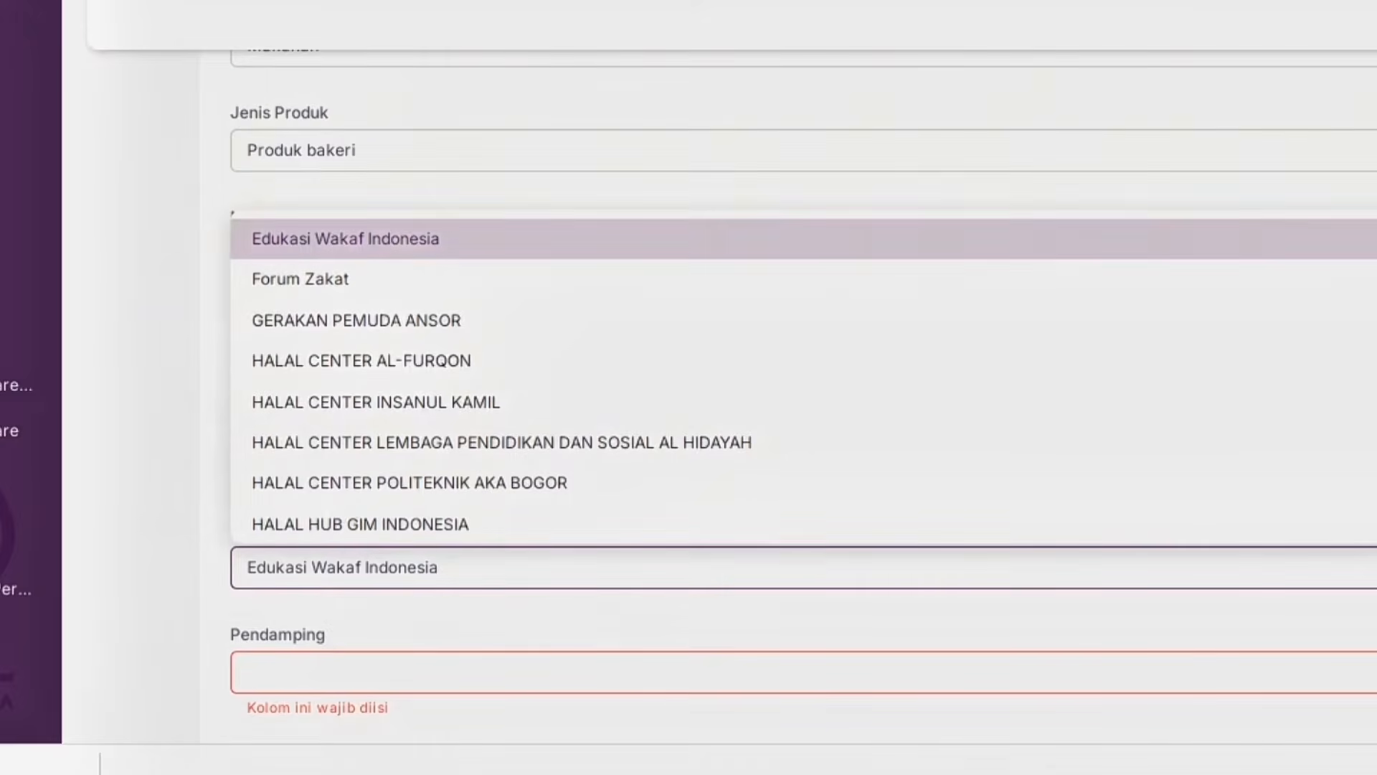
{"action": "left_click", "coordinate": [717, 239]}
Search the companion by name and select the Mandailing Natal companion
{"action": "left_click", "coordinate": [718, 672]}
{"action": "type", "text": "abdul"}
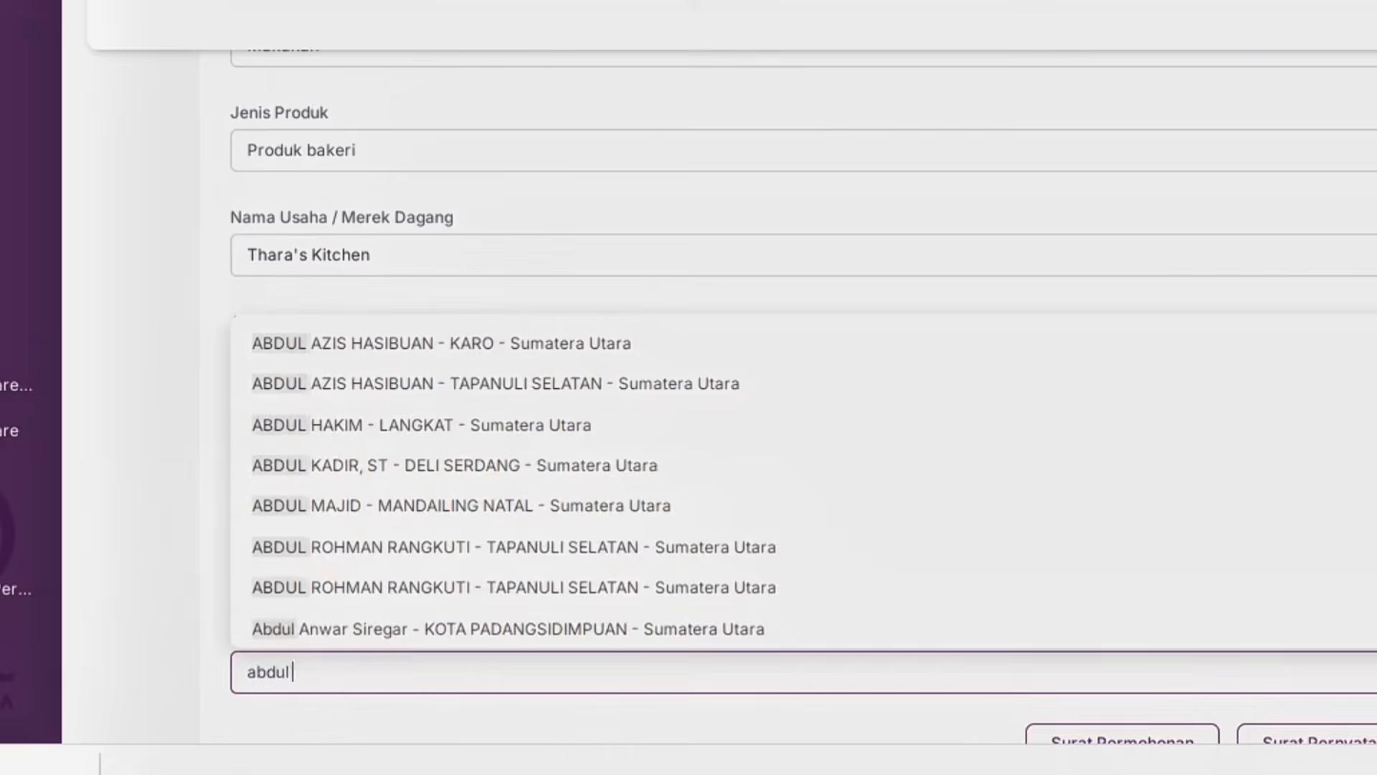
{"action": "type", "text": " k"}
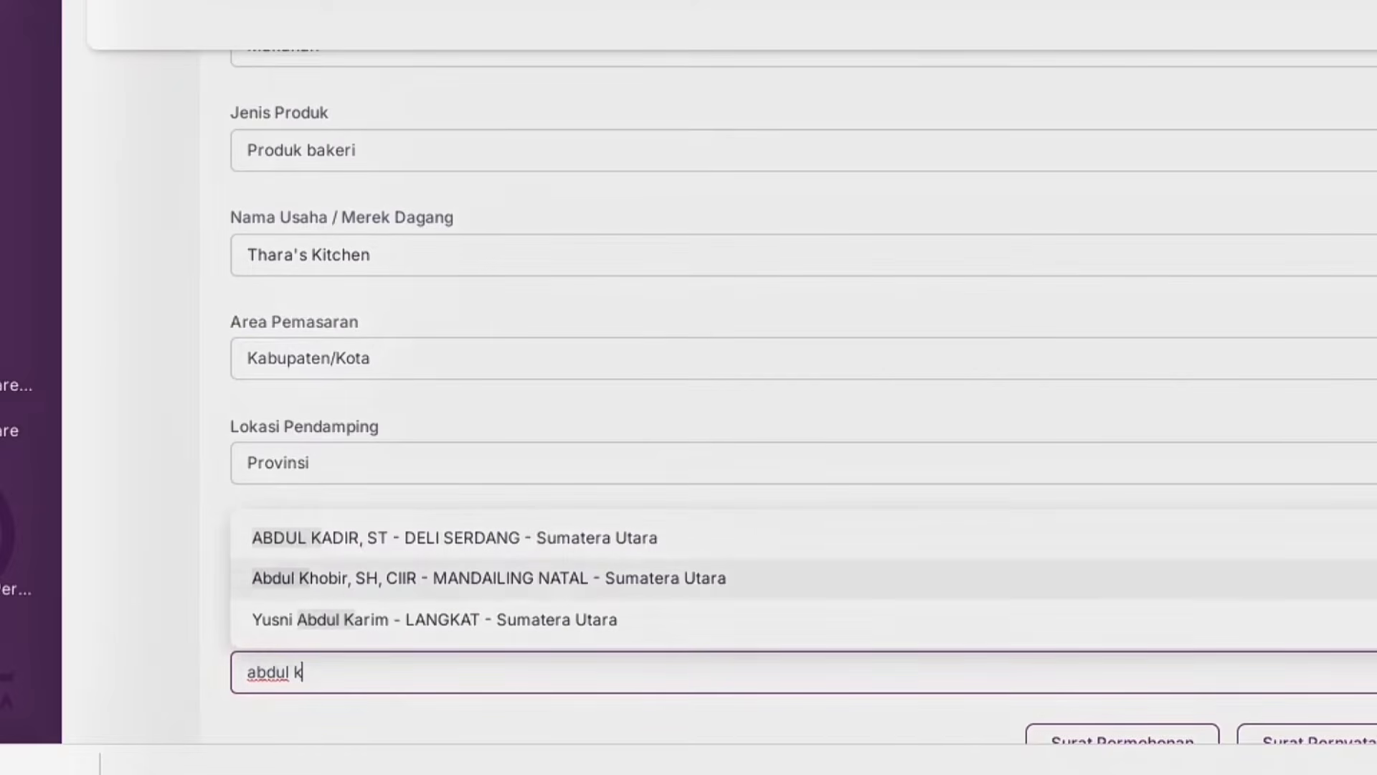
{"action": "left_click", "coordinate": [717, 578]}
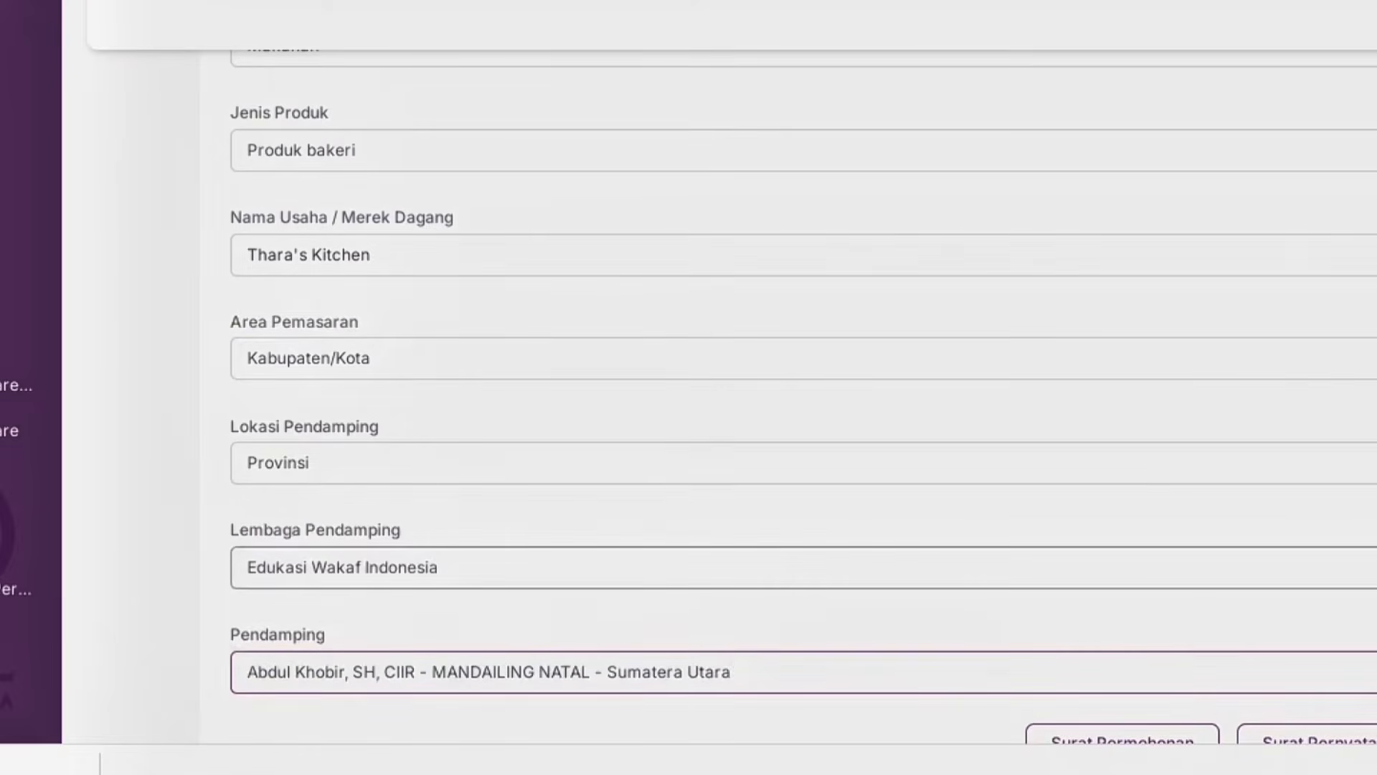
{"action": "scroll", "coordinate": [789, 388], "scroll_direction": "down", "scroll_amount": 2}
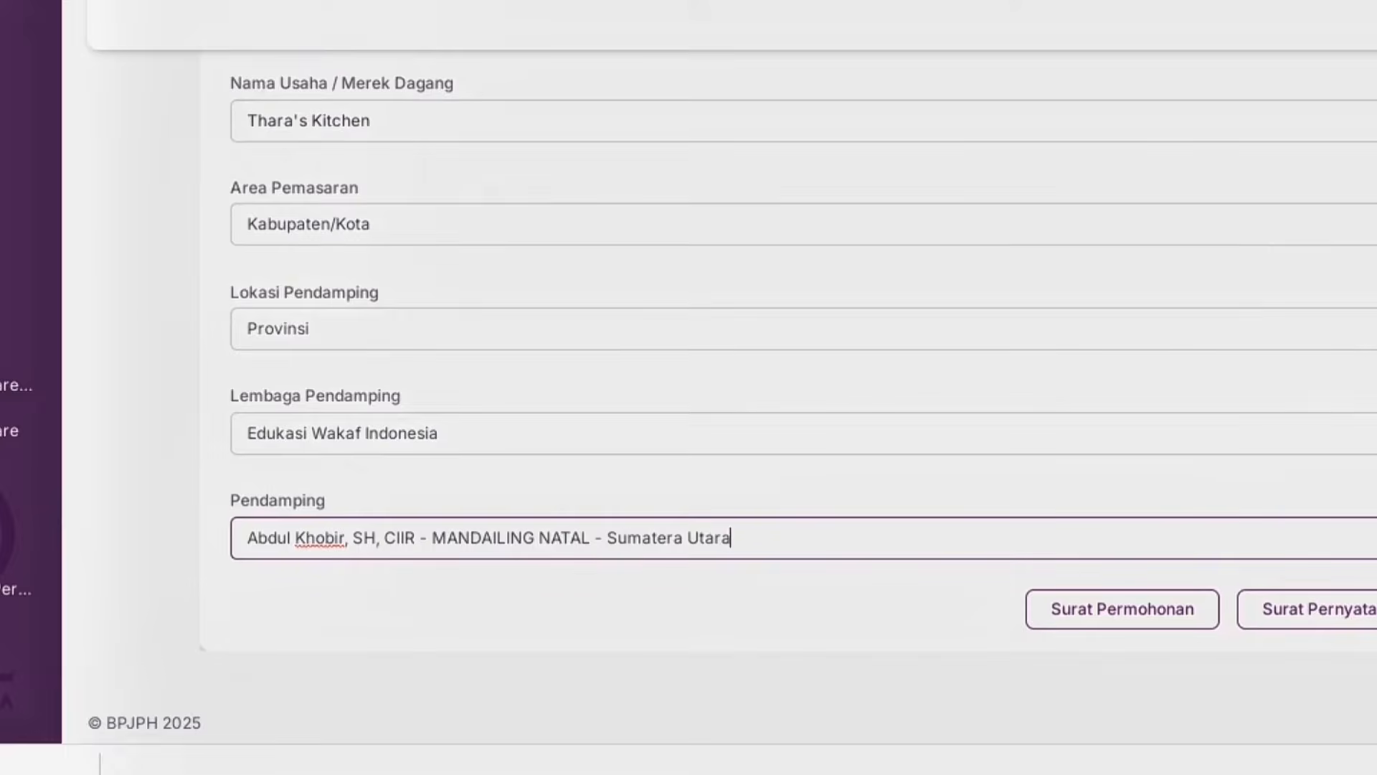
{"action": "scroll", "coordinate": [789, 402], "scroll_direction": "up", "scroll_amount": 15}
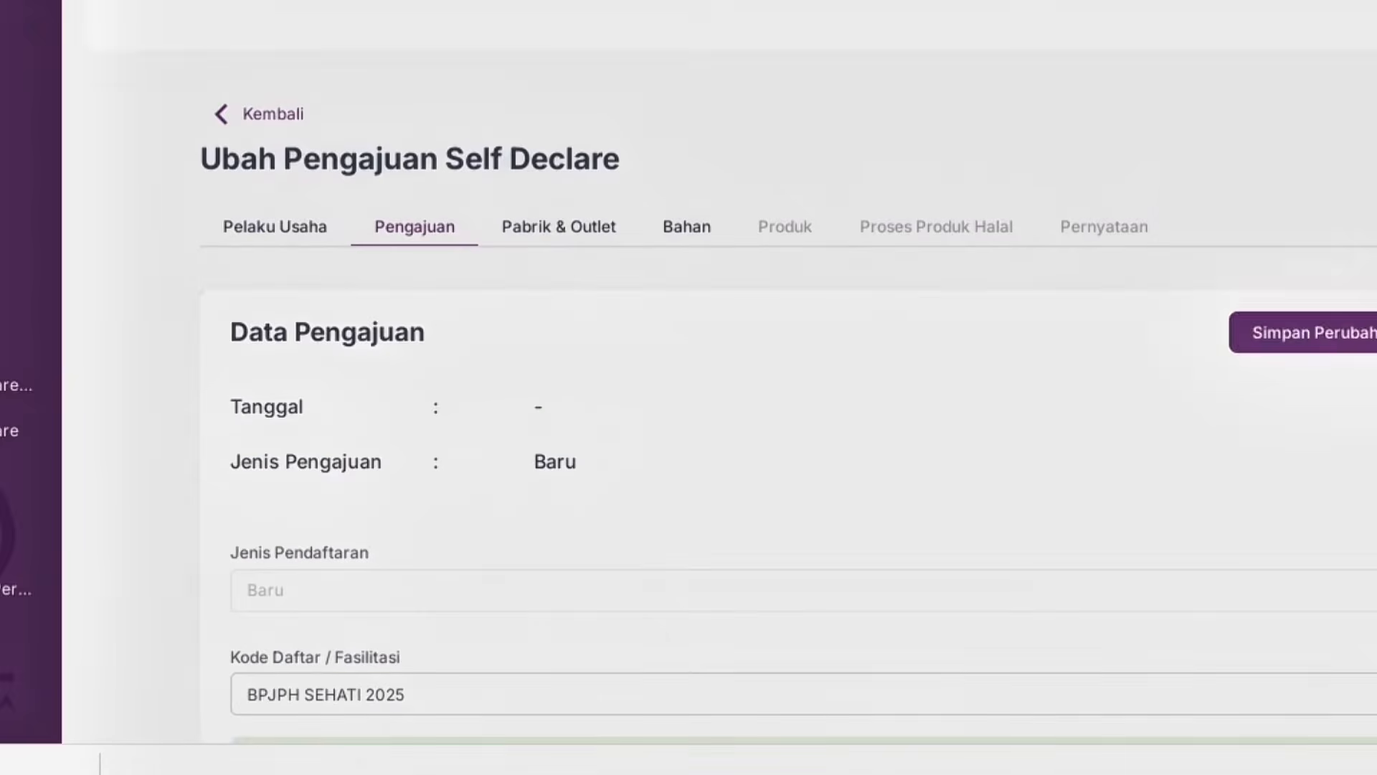
Save the submission data changes and go to the Pabrik & Outlet section
{"action": "left_click", "coordinate": [1309, 332]}
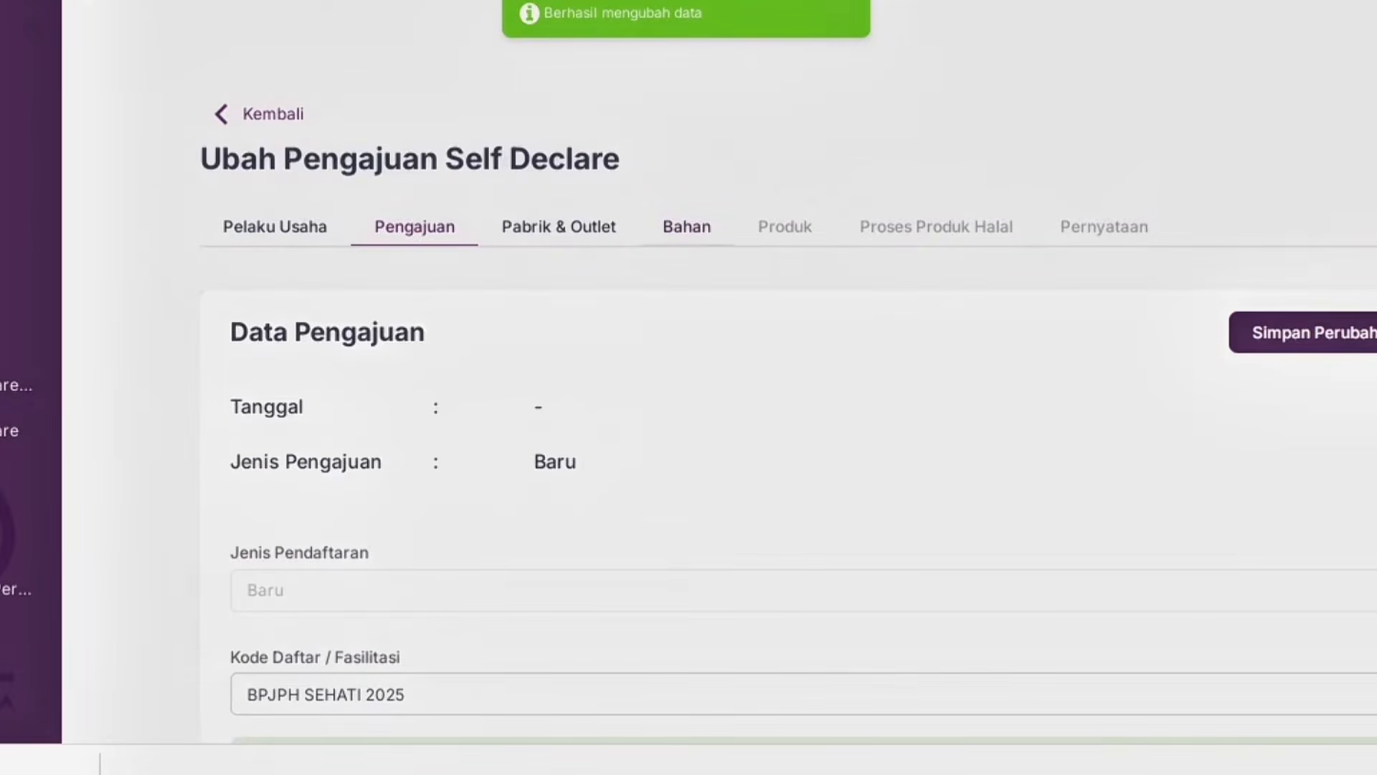
{"action": "left_click", "coordinate": [558, 227]}
{"action": "scroll", "coordinate": [789, 416], "scroll_direction": "down", "scroll_amount": 3}
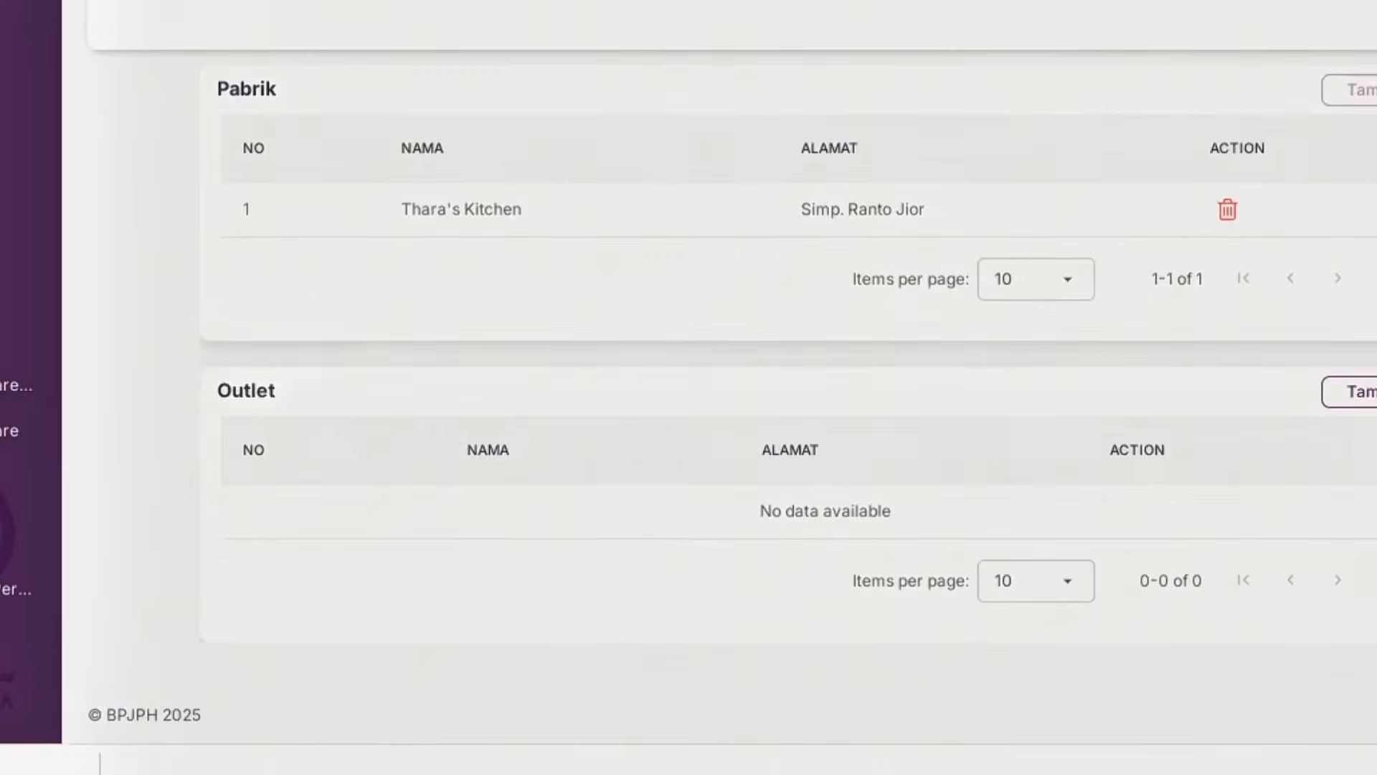
{"action": "scroll", "coordinate": [789, 402], "scroll_direction": "up", "scroll_amount": 3}
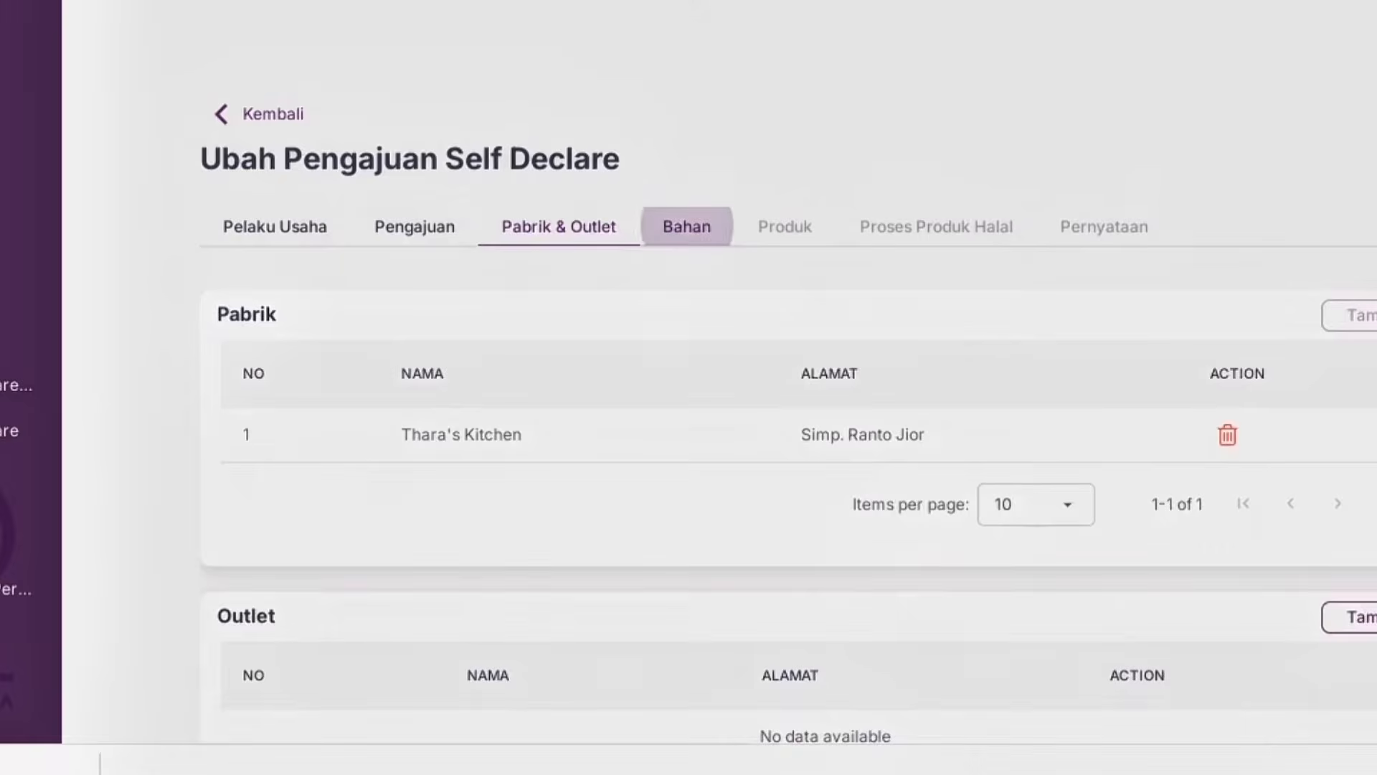
In the Bahan section, add Kentang as an uncertified ingredient of kind Bahan
{"action": "left_click", "coordinate": [686, 226]}
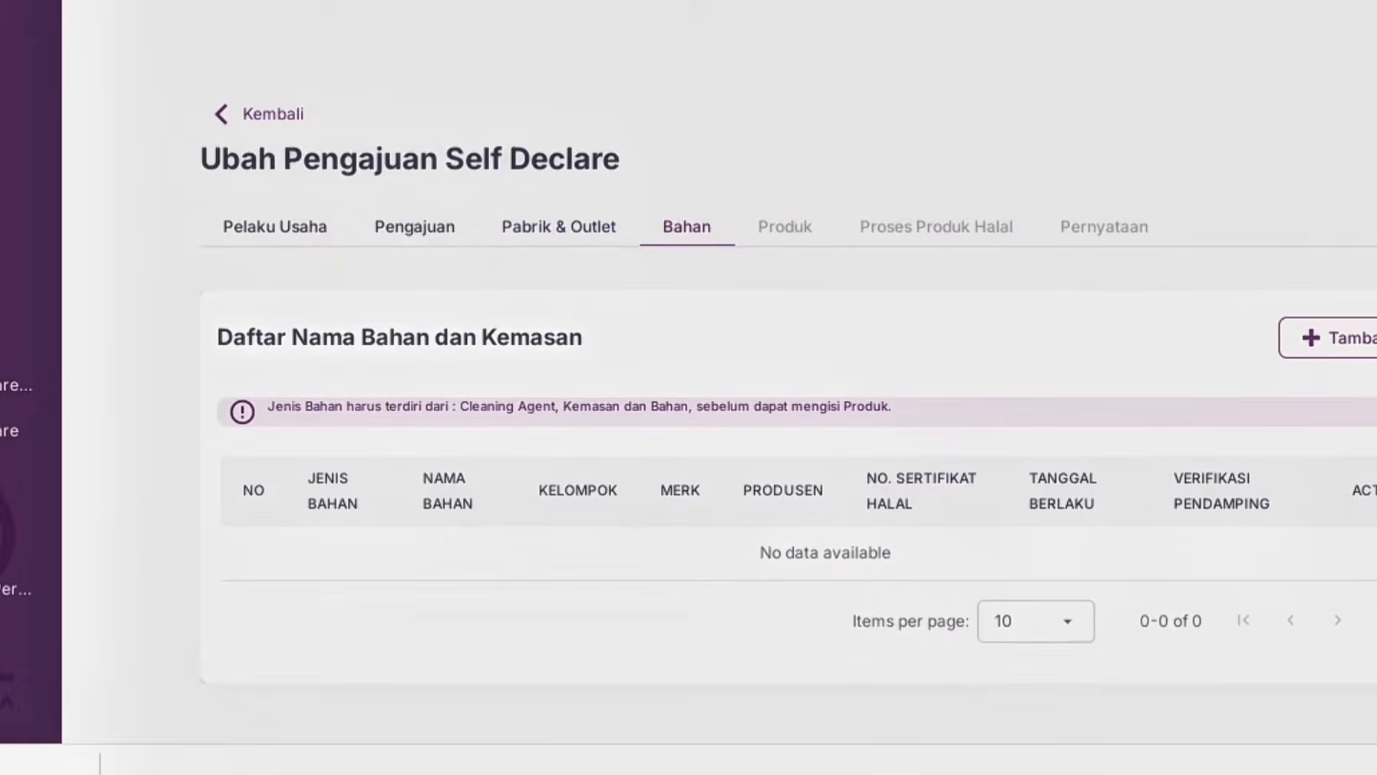
{"action": "left_click", "coordinate": [1339, 338]}
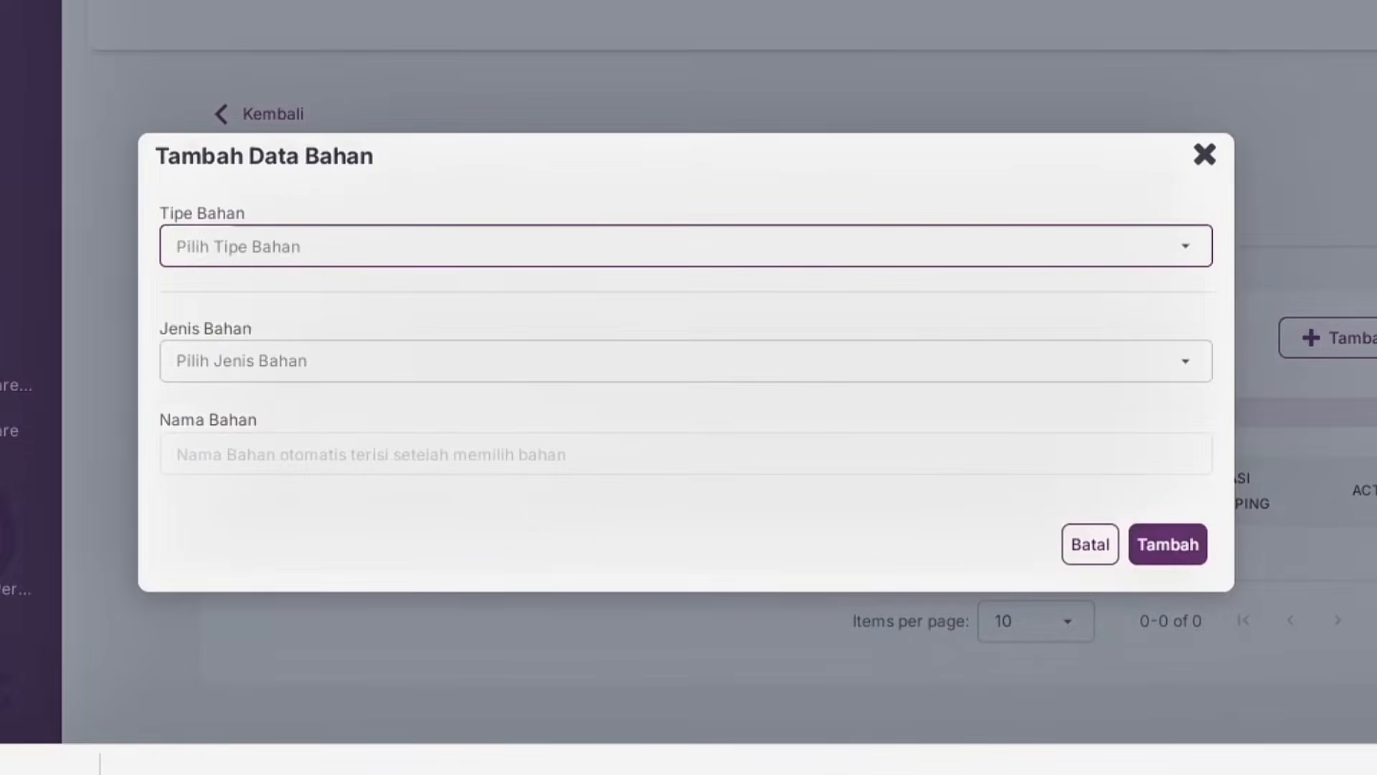
{"action": "left_click", "coordinate": [685, 246]}
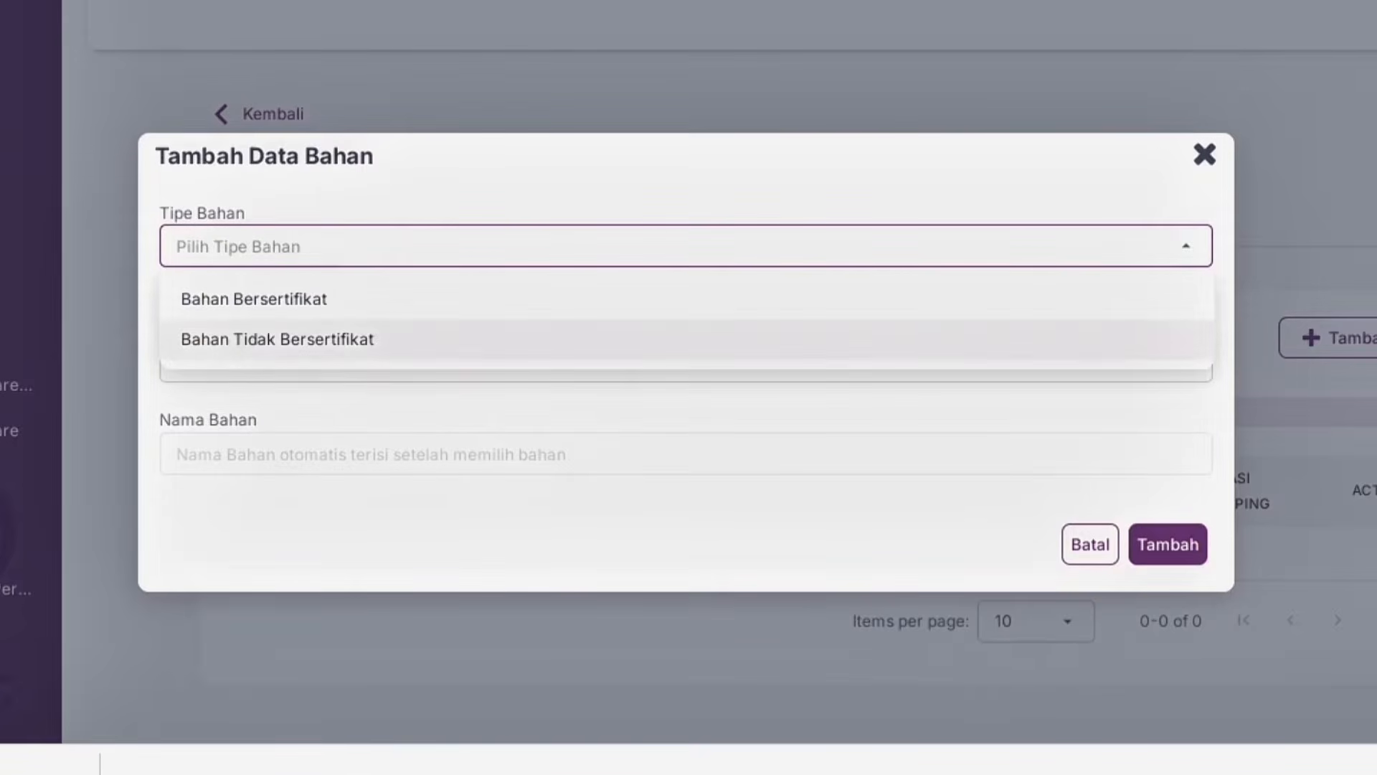
{"action": "left_click", "coordinate": [686, 340]}
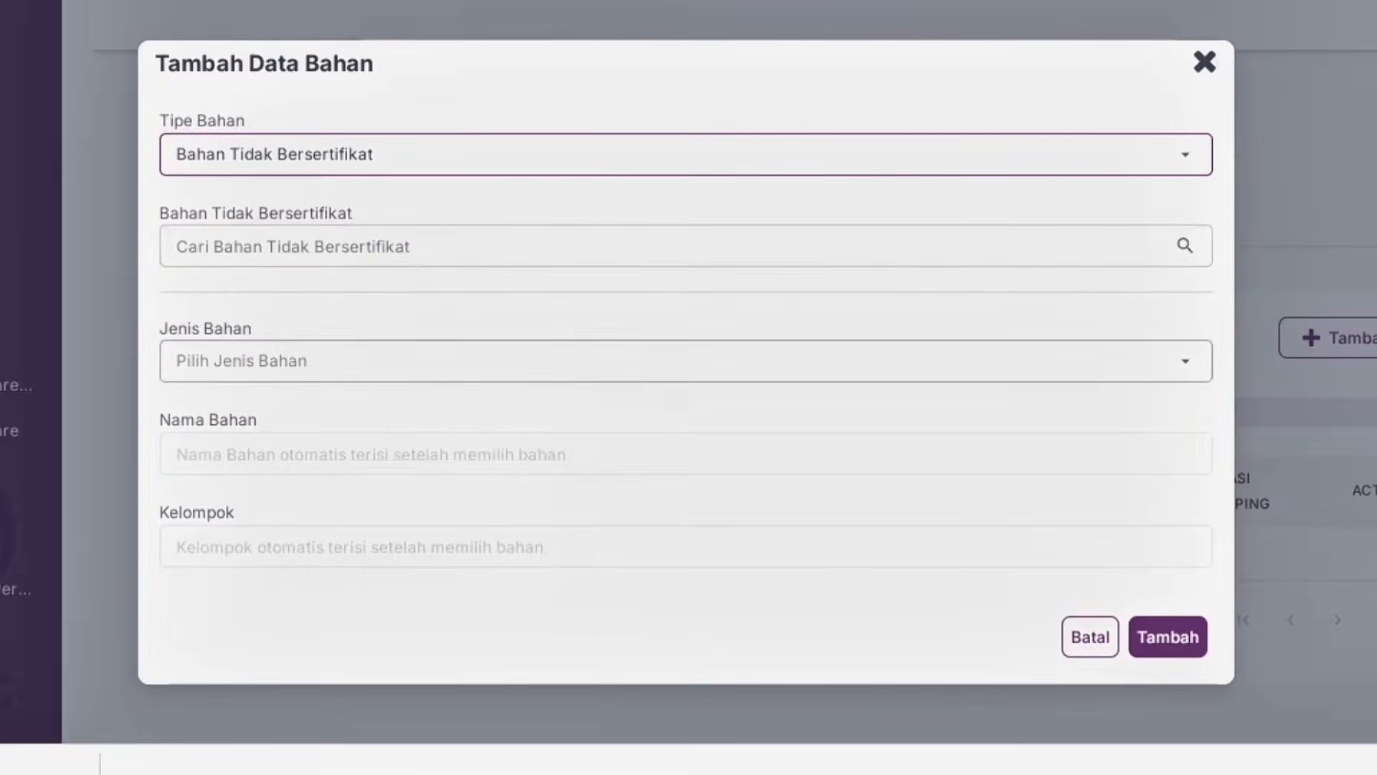
{"action": "left_click", "coordinate": [686, 246]}
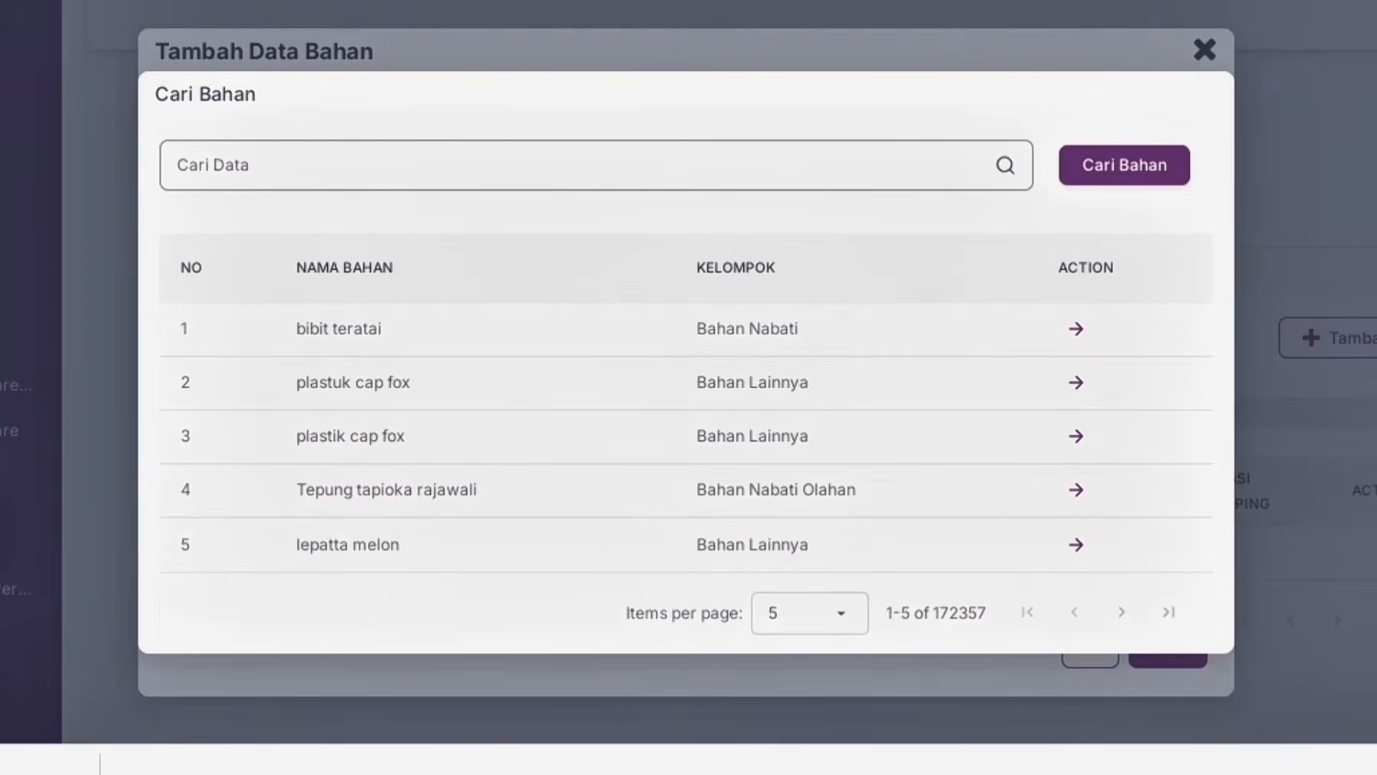
{"action": "left_click", "coordinate": [596, 165]}
{"action": "type", "text": "kent"}
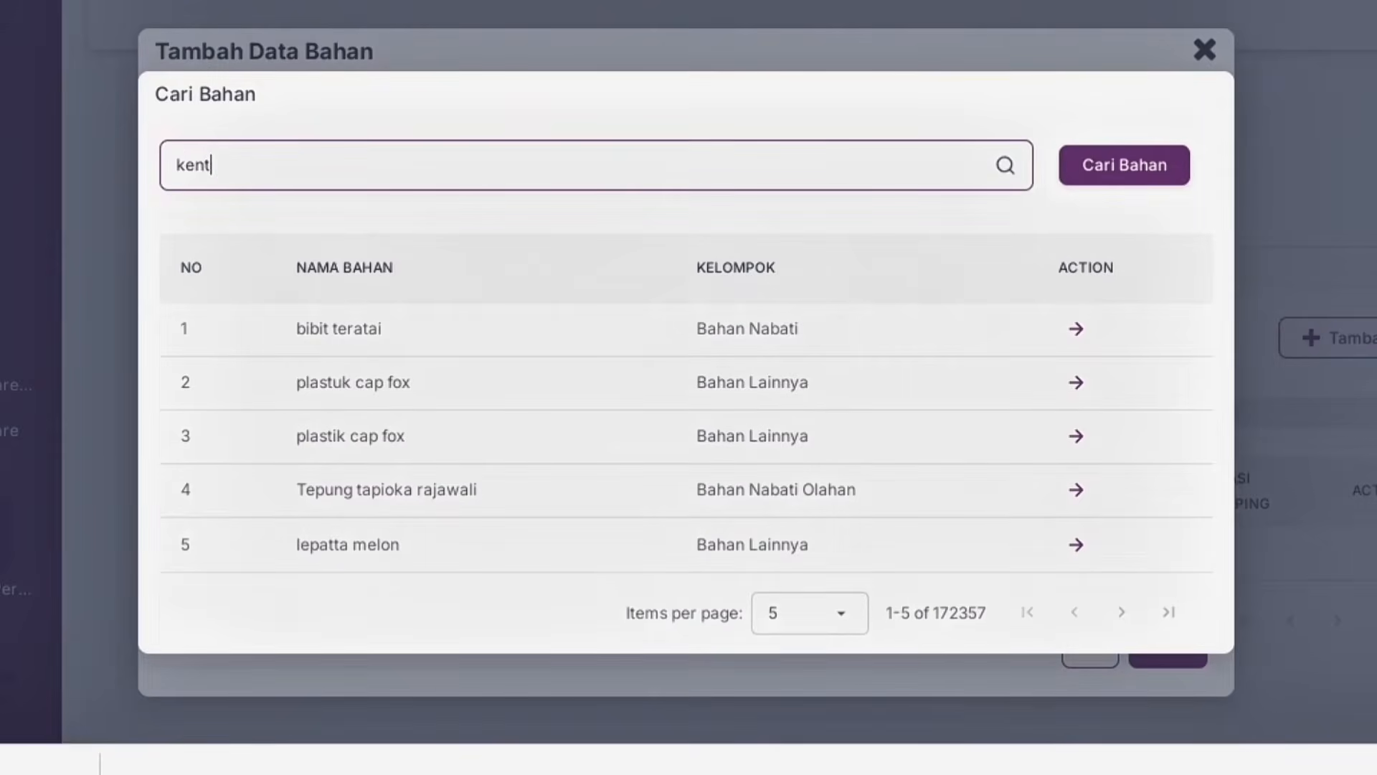
{"action": "type", "text": "ang"}
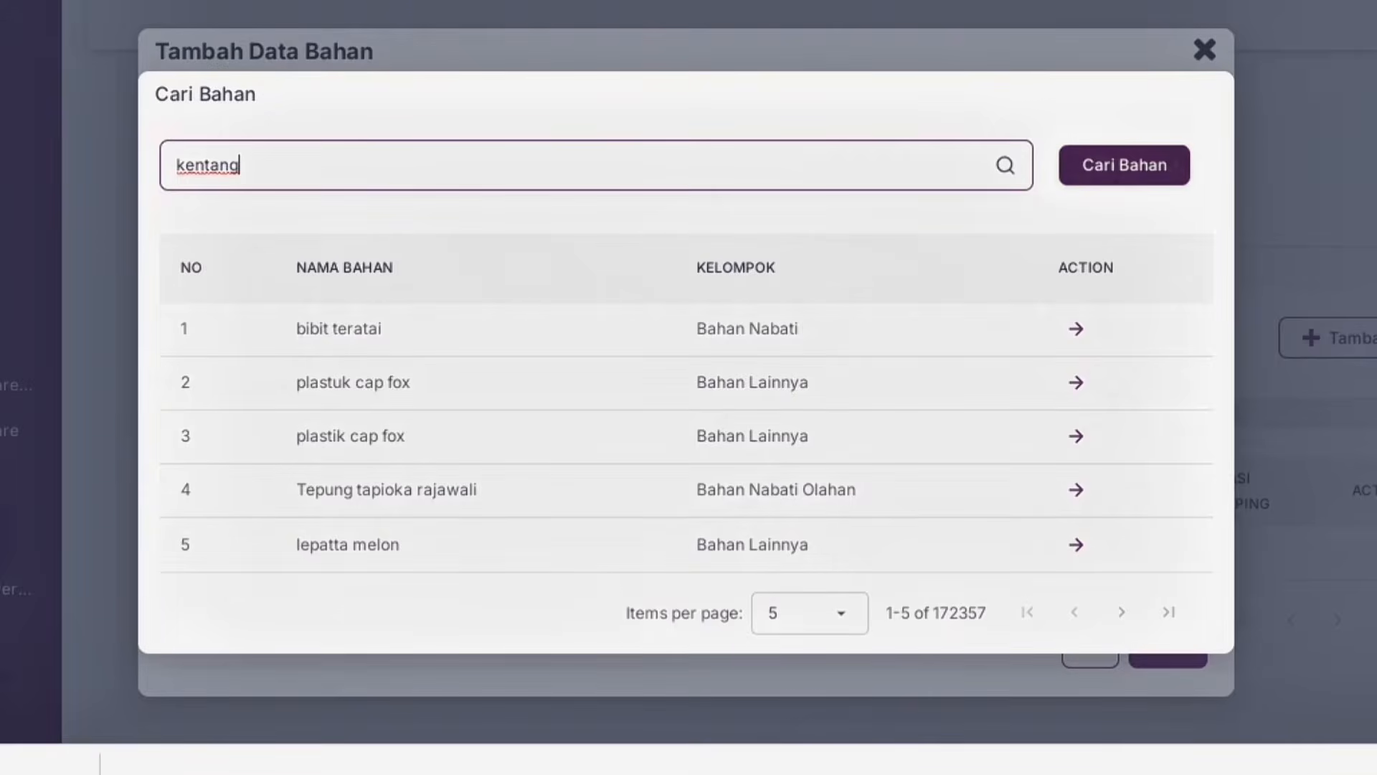
{"action": "left_click", "coordinate": [1137, 165]}
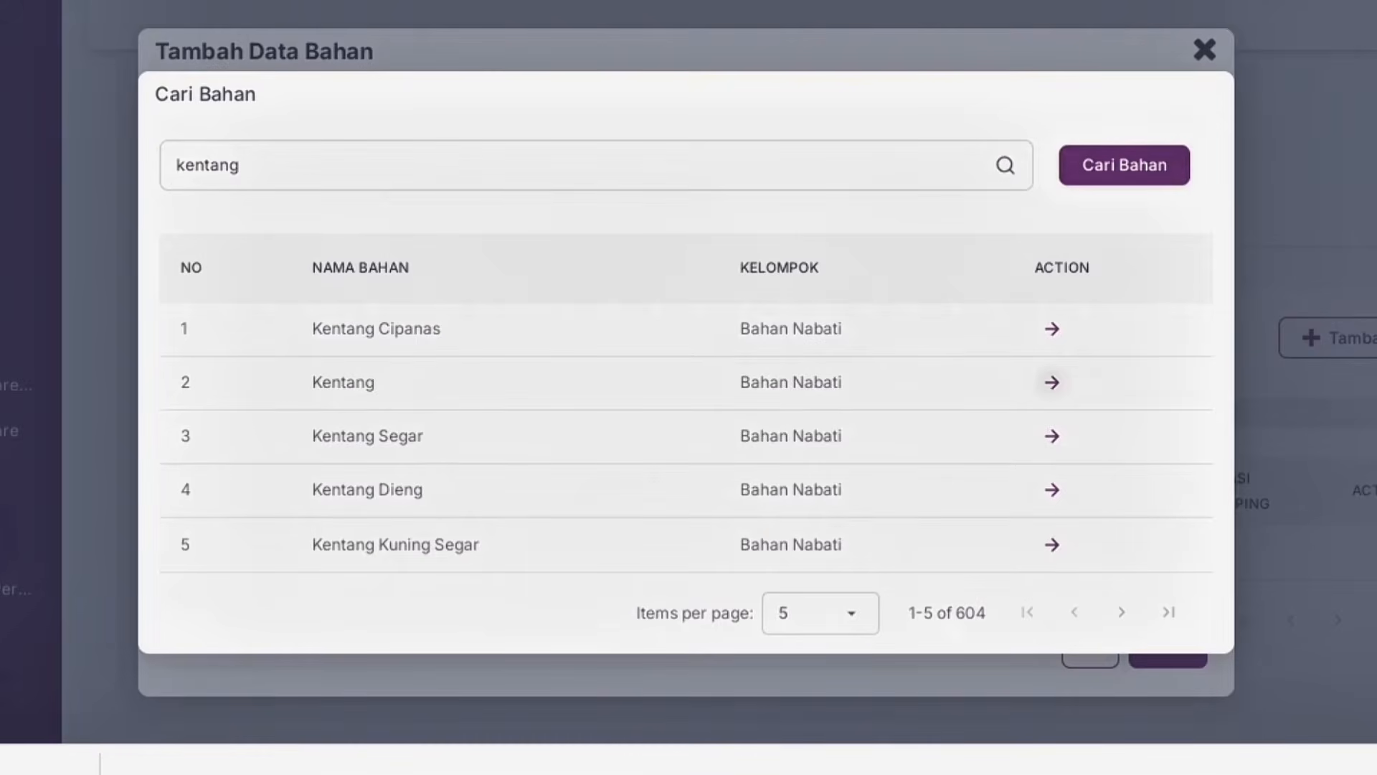
{"action": "left_click", "coordinate": [1052, 382]}
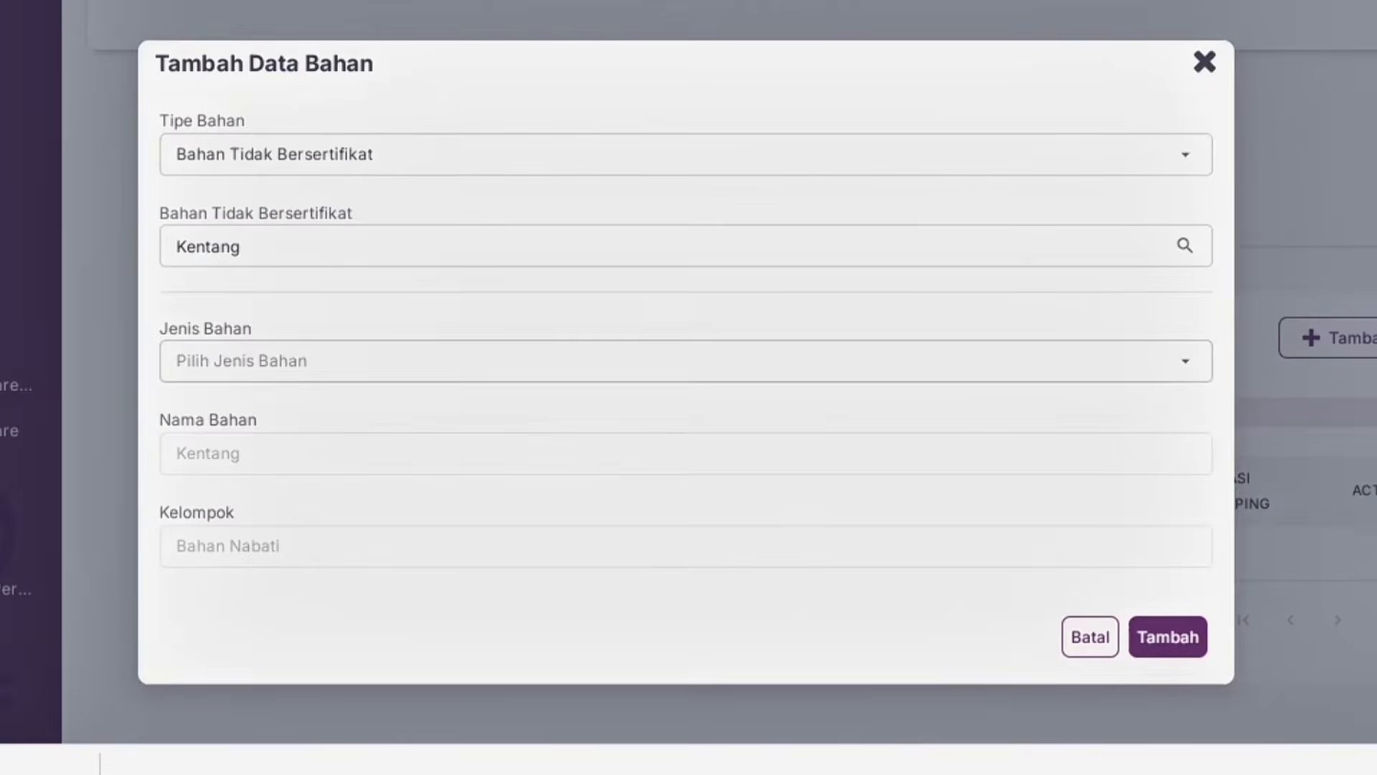
{"action": "left_click", "coordinate": [687, 361]}
{"action": "left_click", "coordinate": [686, 409]}
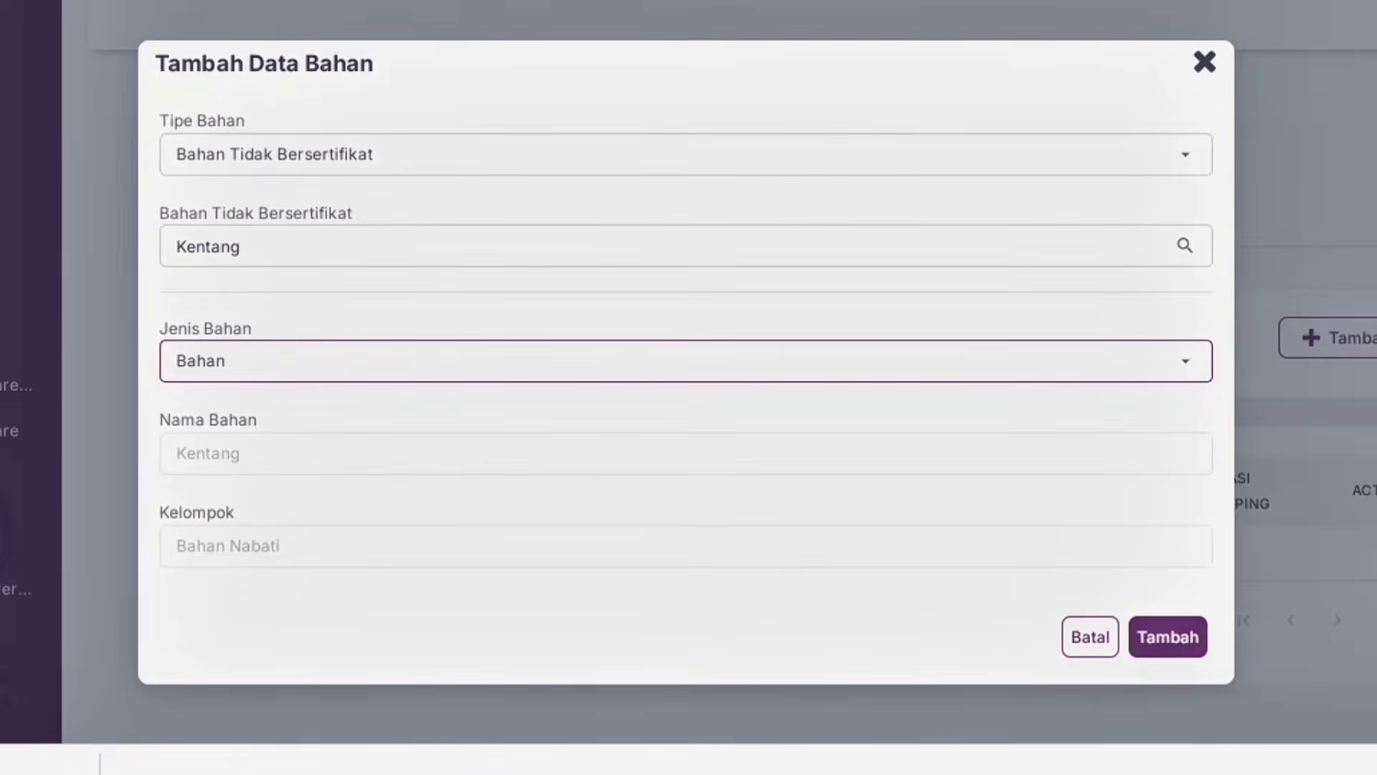
{"action": "left_click", "coordinate": [1168, 637]}
Add Telur as an uncertified ingredient of kind Bahan
{"action": "left_click", "coordinate": [1340, 337]}
{"action": "left_click", "coordinate": [686, 246]}
{"action": "left_click", "coordinate": [686, 339]}
{"action": "left_click", "coordinate": [1185, 234]}
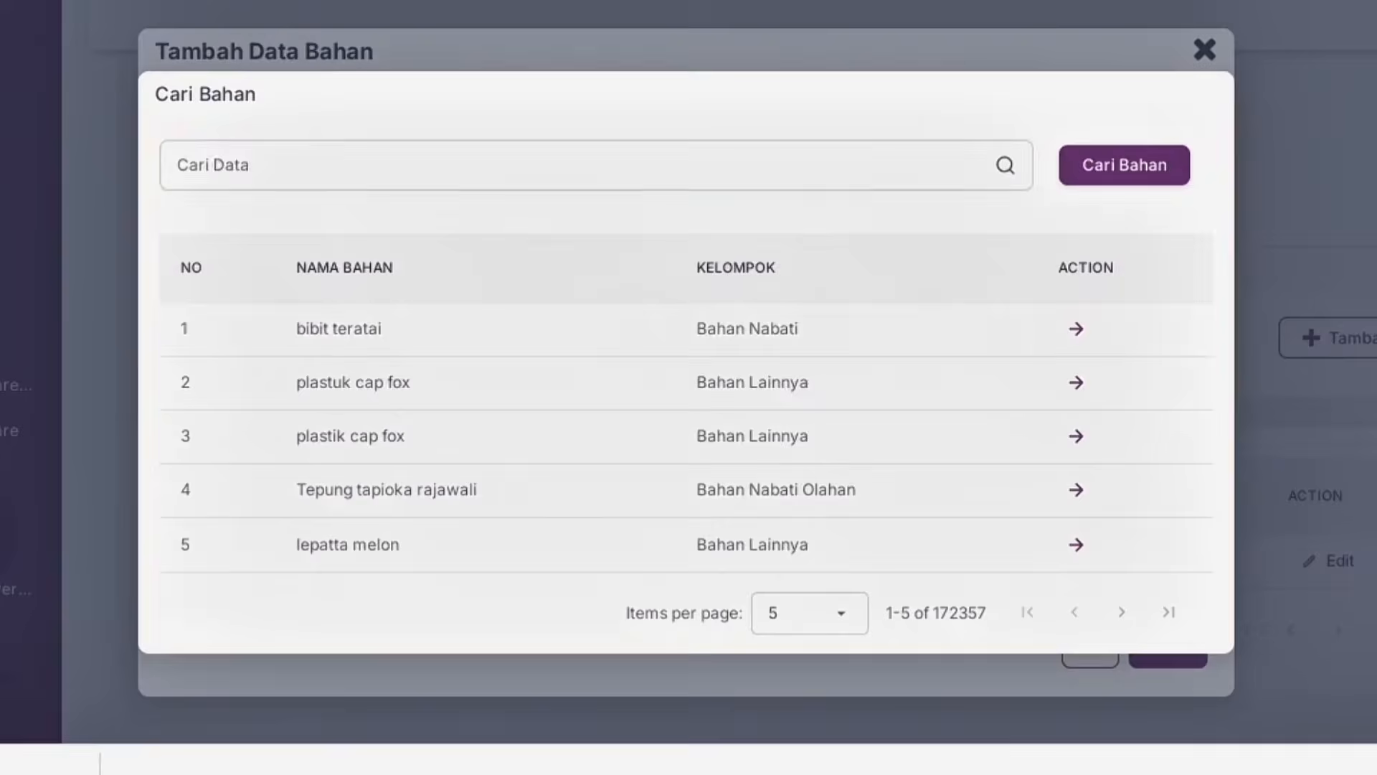
{"action": "left_click", "coordinate": [596, 165]}
{"action": "type", "text": "telur"}
{"action": "left_click", "coordinate": [1125, 165]}
{"action": "left_click", "coordinate": [1071, 328]}
{"action": "left_click", "coordinate": [686, 361]}
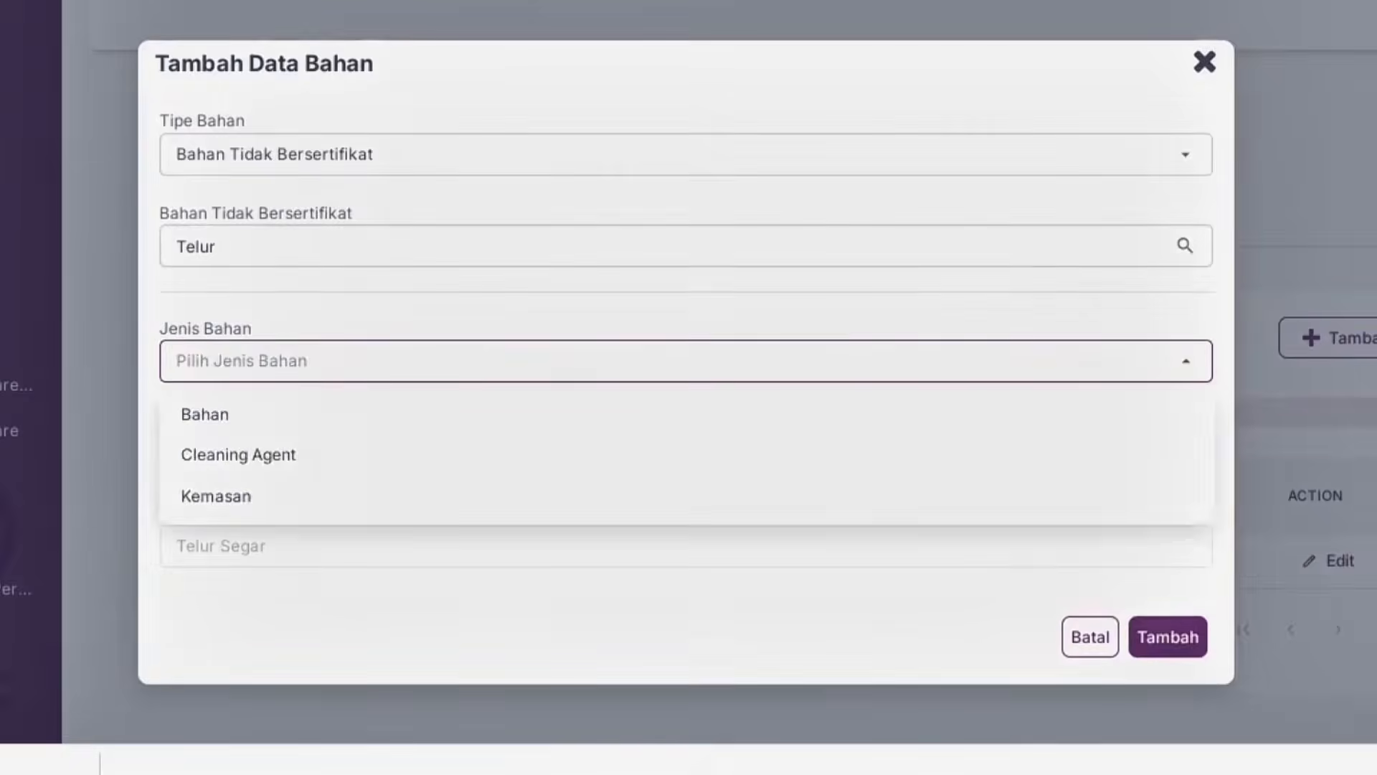
{"action": "left_click", "coordinate": [687, 414]}
{"action": "left_click", "coordinate": [1167, 637]}
Add Wortel as an uncertified ingredient of kind Bahan
{"action": "left_click", "coordinate": [1340, 338]}
{"action": "left_click", "coordinate": [686, 246]}
{"action": "left_click", "coordinate": [686, 339]}
{"action": "left_click", "coordinate": [687, 361]}
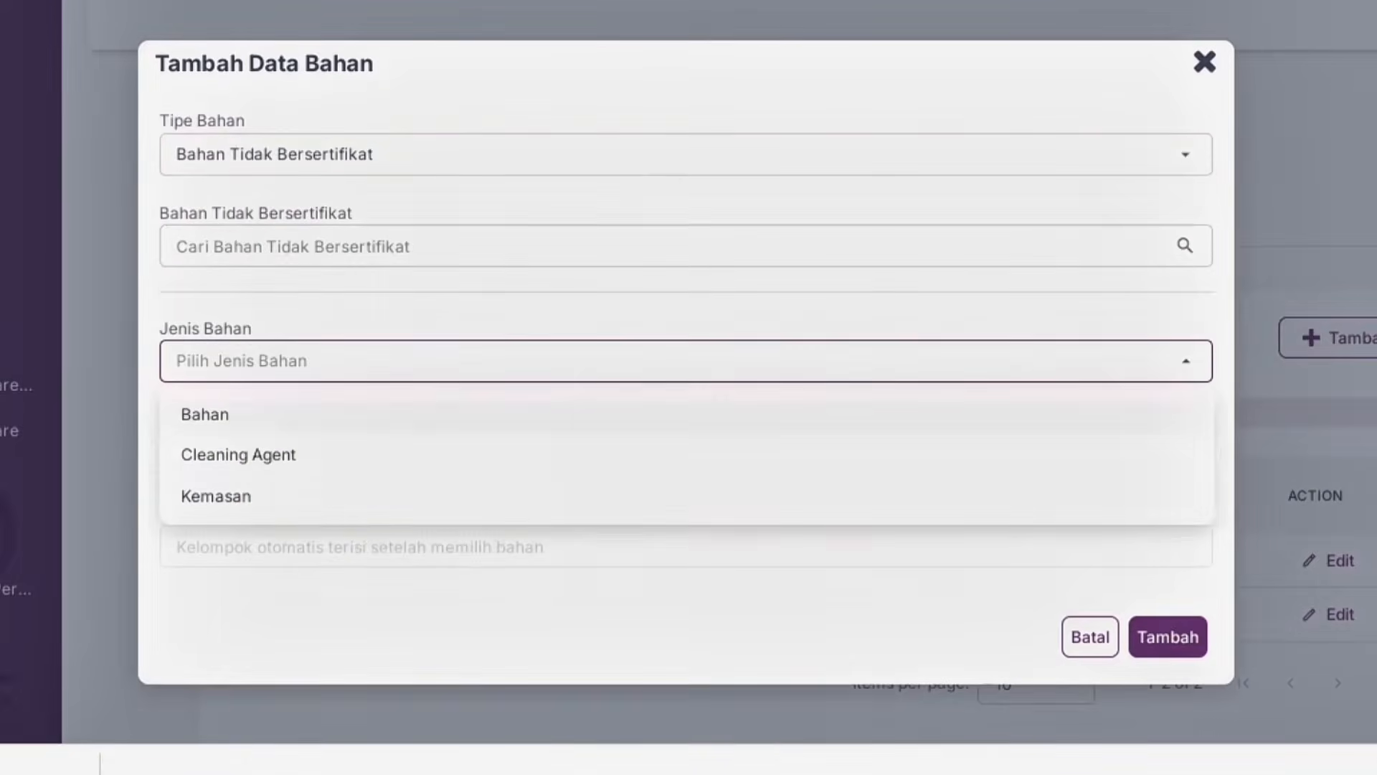
{"action": "left_click", "coordinate": [1185, 246]}
{"action": "left_click", "coordinate": [1185, 233]}
{"action": "left_click", "coordinate": [596, 165]}
{"action": "type", "text": "wortel"}
{"action": "left_click", "coordinate": [1125, 165]}
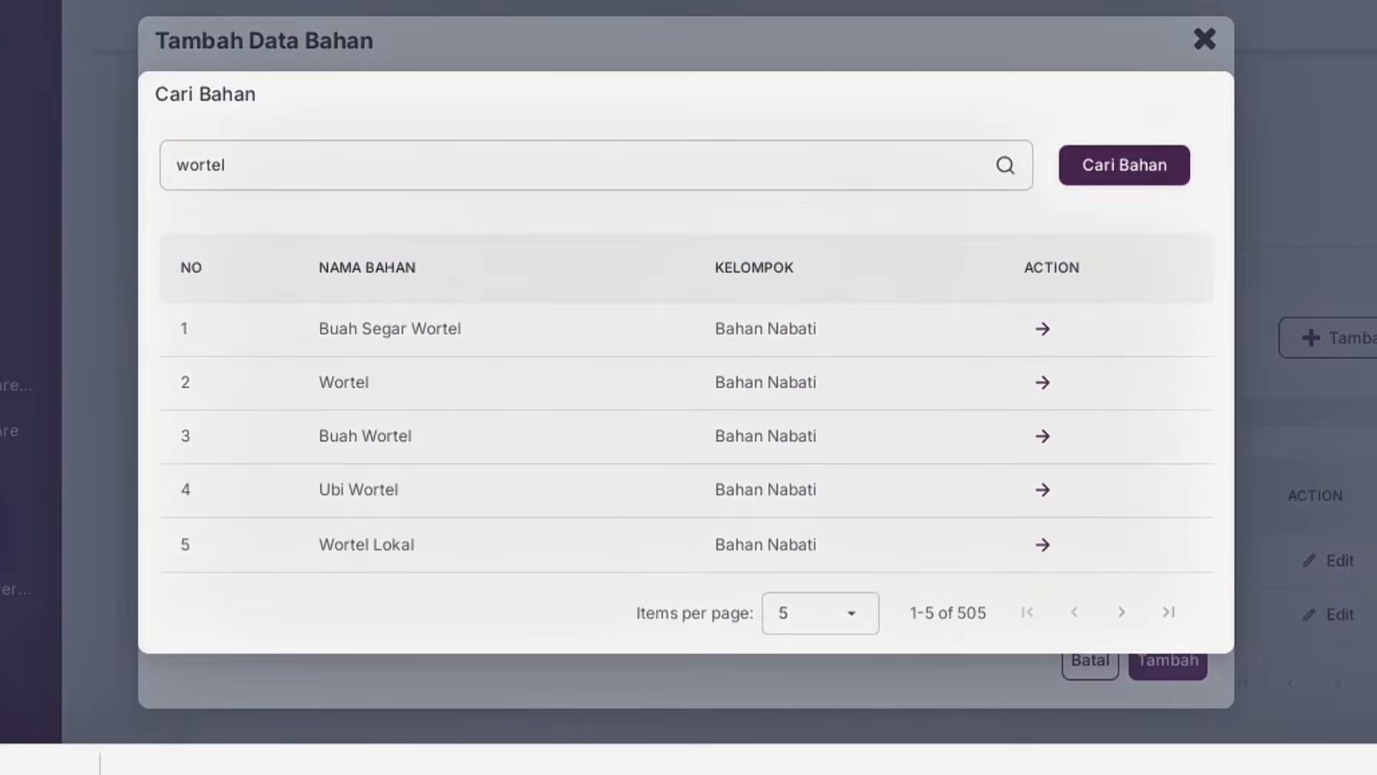
{"action": "left_click", "coordinate": [1042, 381]}
{"action": "left_click", "coordinate": [687, 361]}
{"action": "left_click", "coordinate": [687, 414]}
{"action": "left_click", "coordinate": [1167, 637]}
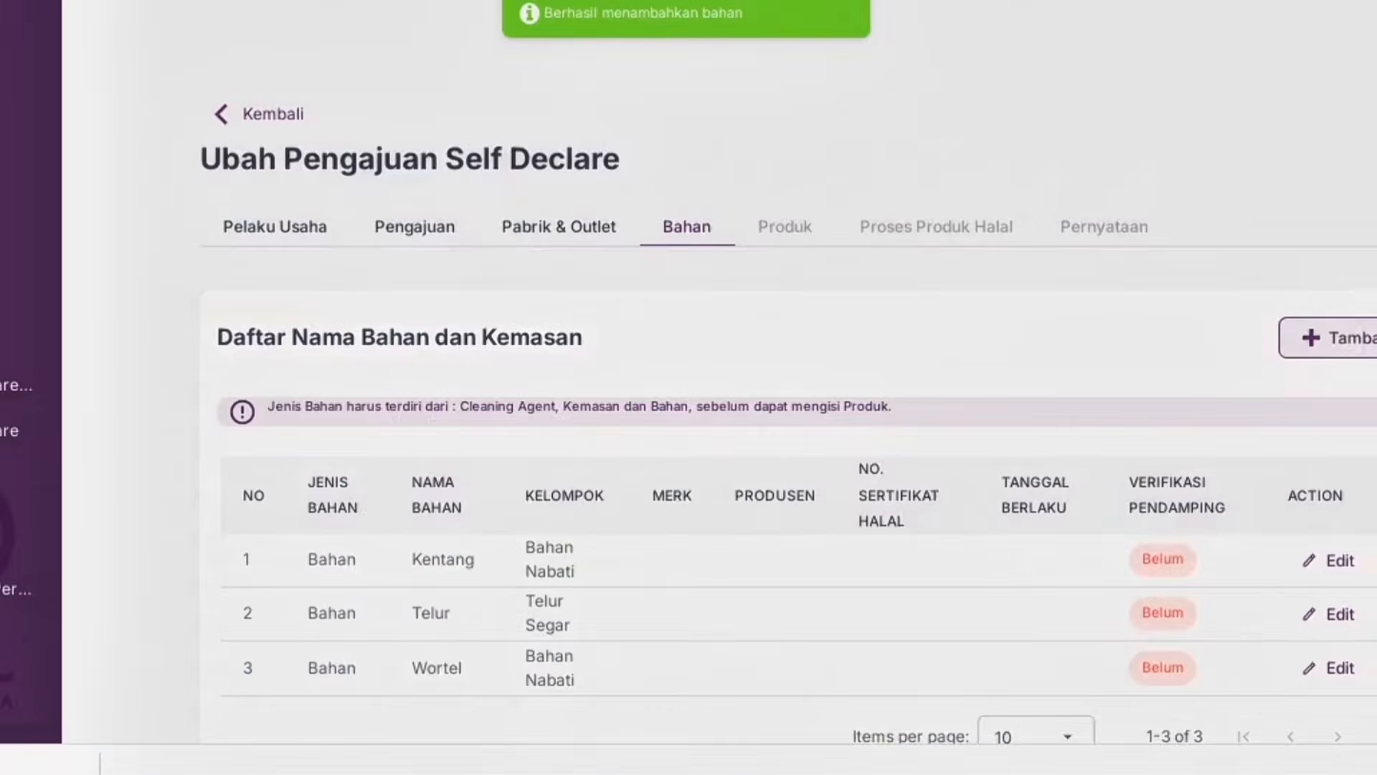
Add Daun Seledri as an uncertified ingredient of kind Bahan
{"action": "left_click", "coordinate": [1340, 338]}
{"action": "left_click", "coordinate": [686, 246]}
{"action": "left_click", "coordinate": [277, 340]}
{"action": "left_click", "coordinate": [686, 361]}
{"action": "left_click", "coordinate": [1185, 246]}
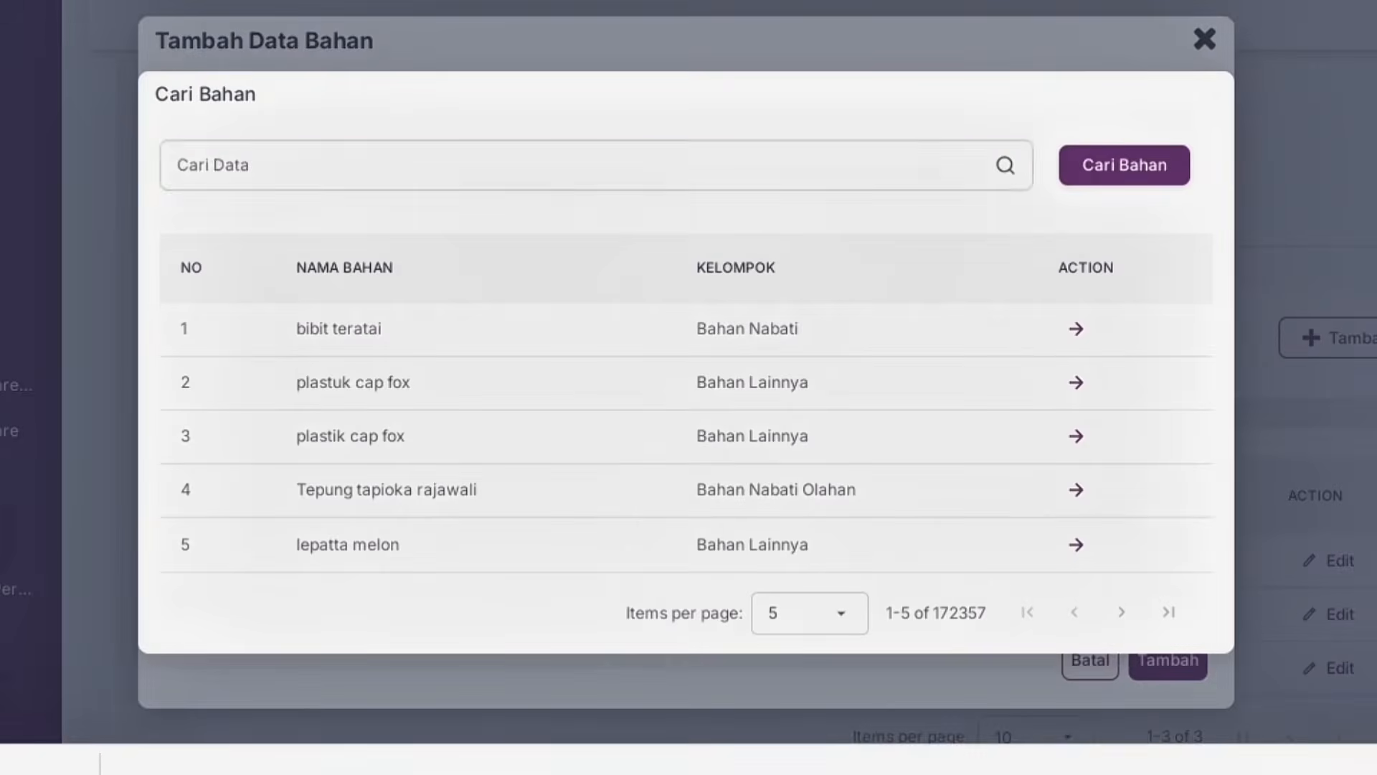
{"action": "left_click", "coordinate": [596, 165]}
{"action": "type", "text": "seledri"}
{"action": "left_click", "coordinate": [1125, 165]}
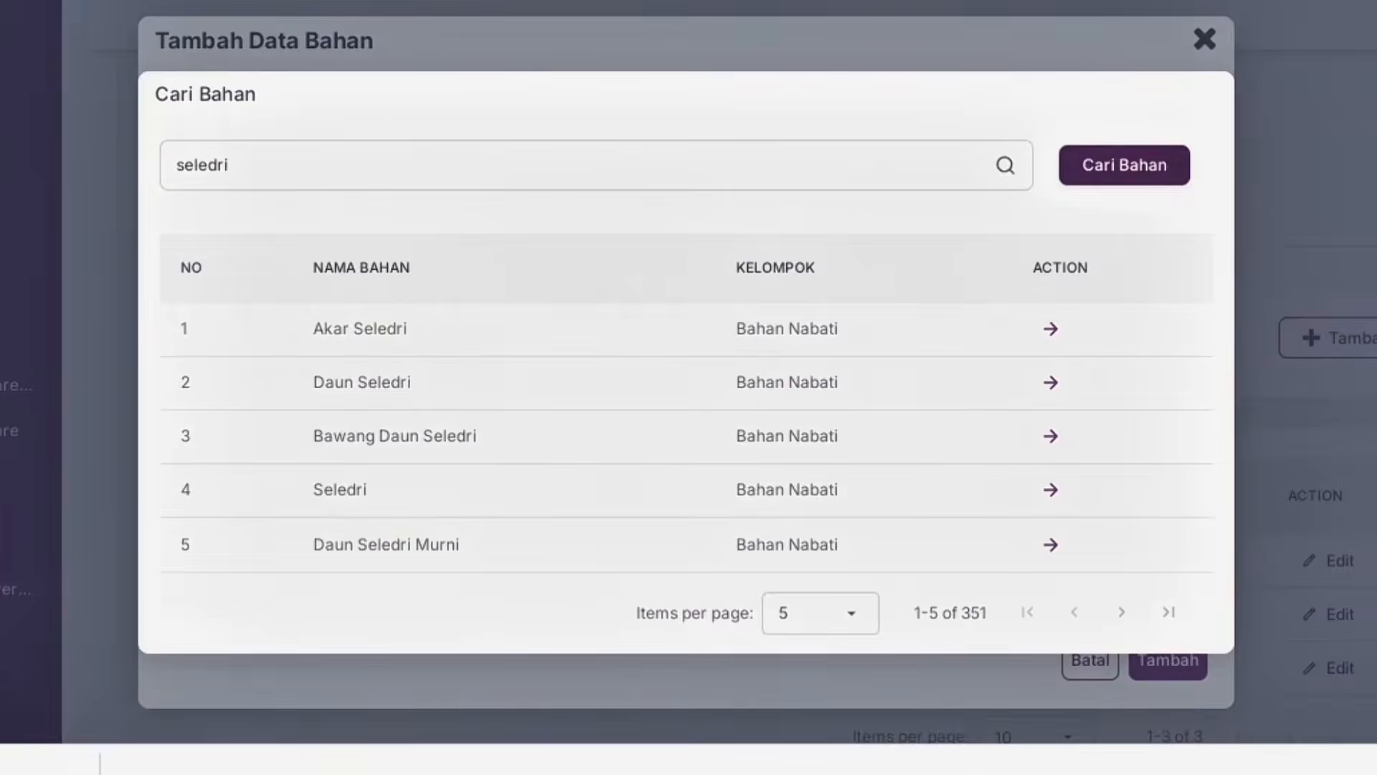
{"action": "left_click", "coordinate": [1076, 382]}
{"action": "left_click", "coordinate": [686, 349]}
{"action": "left_click", "coordinate": [686, 403]}
{"action": "left_click", "coordinate": [1168, 637]}
Add Air Sumur as an uncertified ingredient of kind Bahan
{"action": "left_click", "coordinate": [1340, 338]}
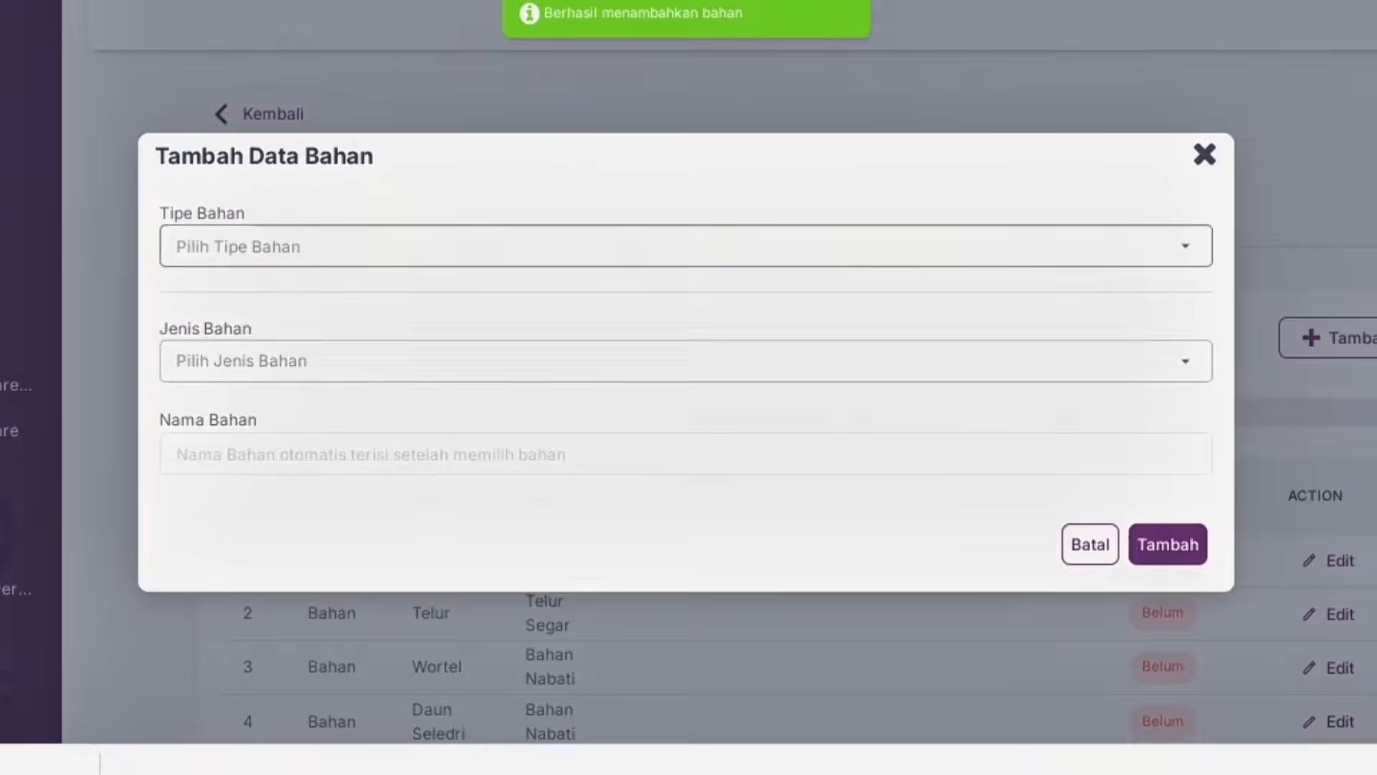
{"action": "left_click", "coordinate": [686, 246]}
{"action": "left_click", "coordinate": [277, 339]}
{"action": "left_click", "coordinate": [1185, 246]}
{"action": "left_click", "coordinate": [596, 164]}
{"action": "type", "text": "air"}
{"action": "left_click", "coordinate": [1125, 165]}
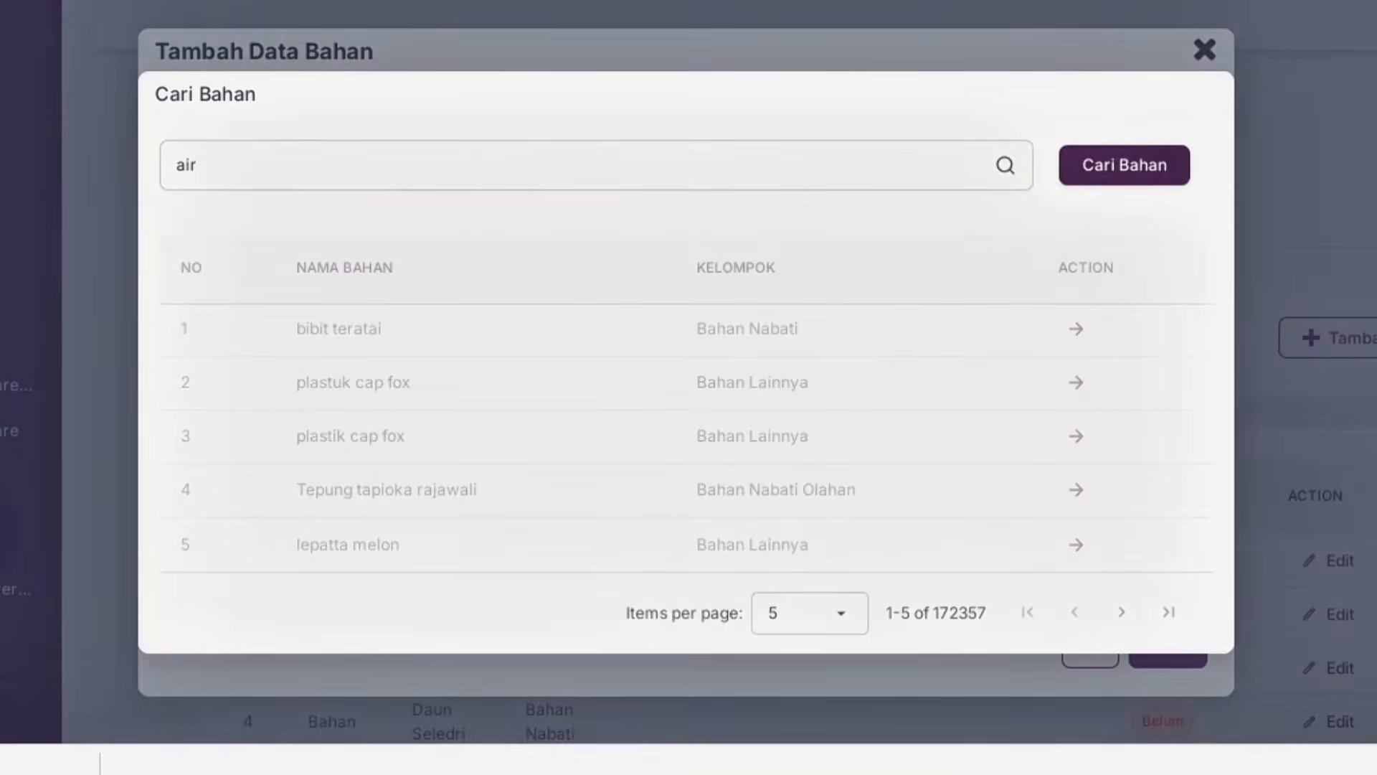
{"action": "left_click", "coordinate": [1045, 328]}
{"action": "left_click", "coordinate": [687, 359]}
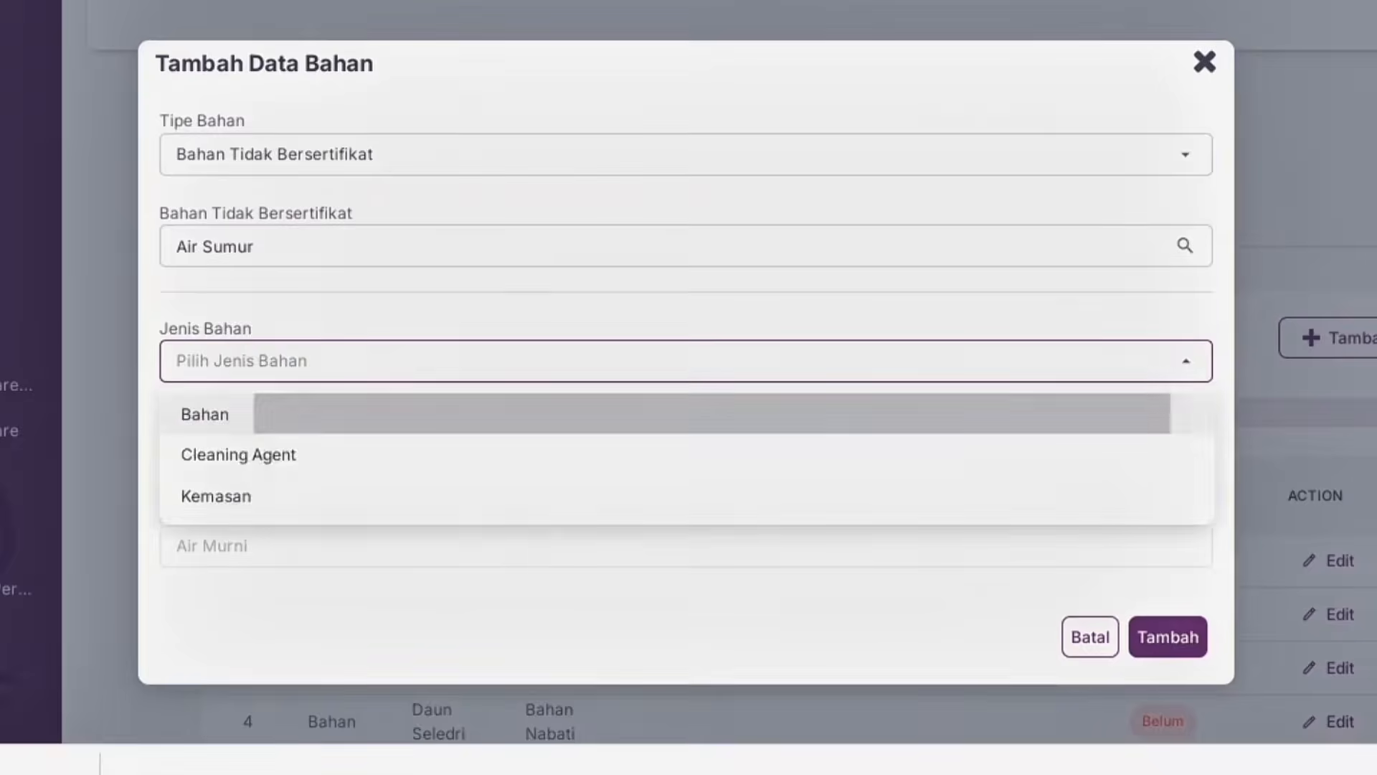
{"action": "left_click", "coordinate": [687, 412]}
{"action": "left_click", "coordinate": [1166, 636]}
Add Bawang Bombay as an uncertified ingredient of kind Bahan
{"action": "left_click", "coordinate": [1340, 338]}
{"action": "left_click", "coordinate": [687, 246]}
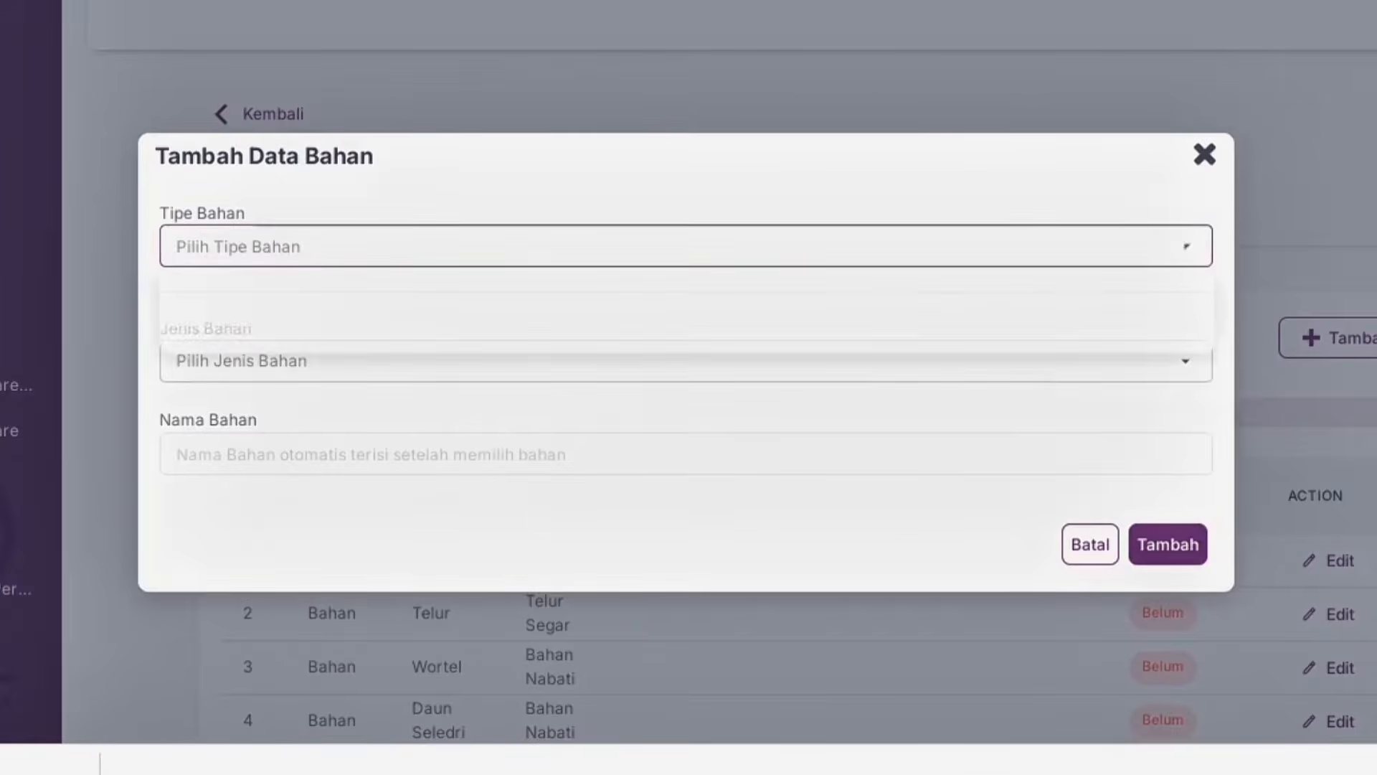
{"action": "left_click", "coordinate": [277, 339]}
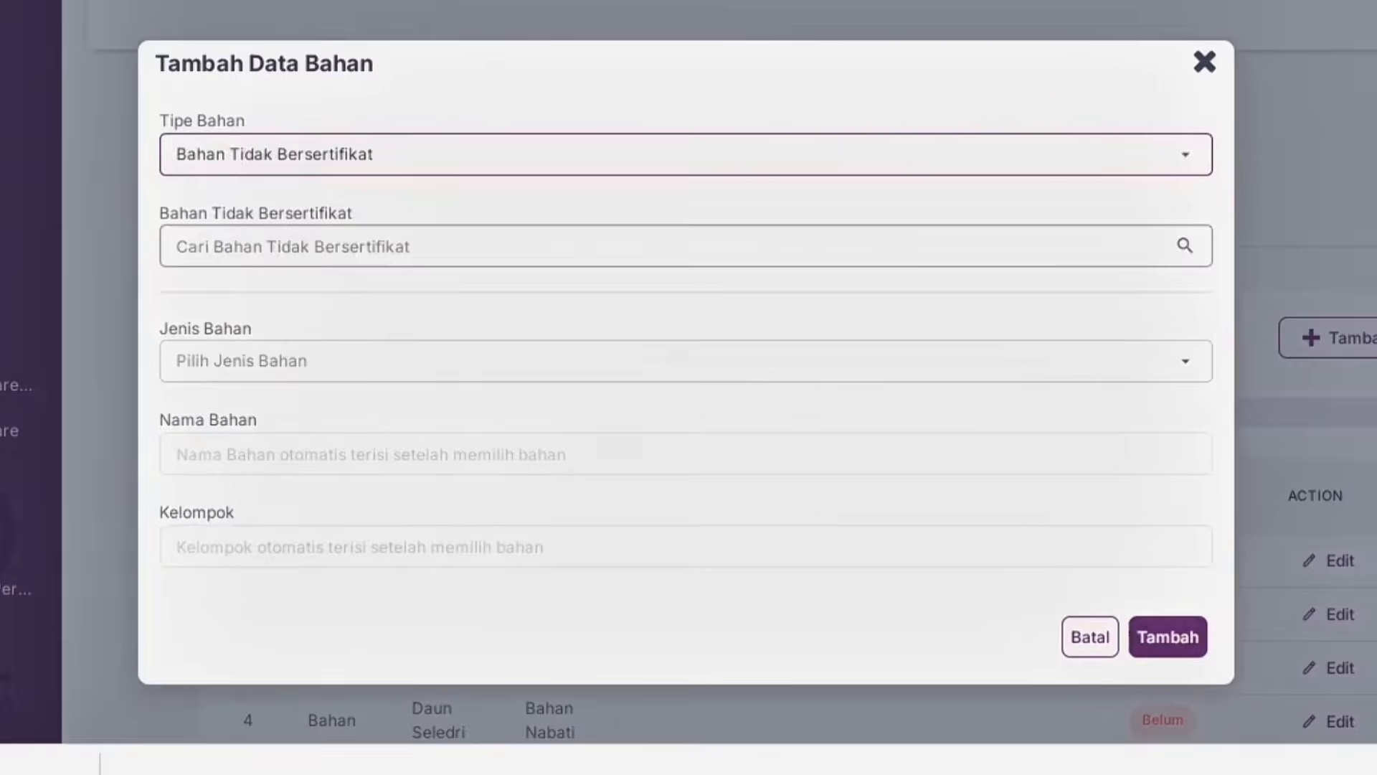
{"action": "left_click", "coordinate": [686, 246]}
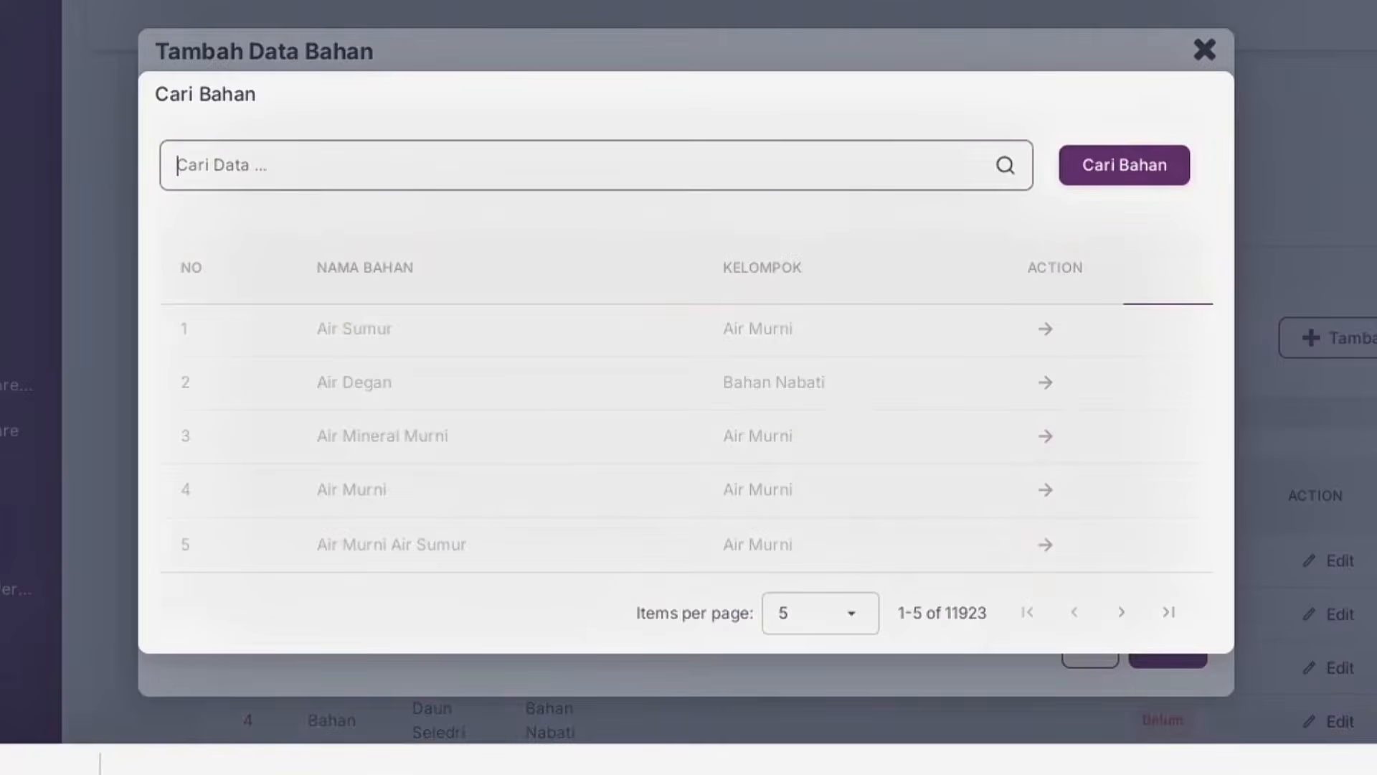
{"action": "type", "text": "bawang "}
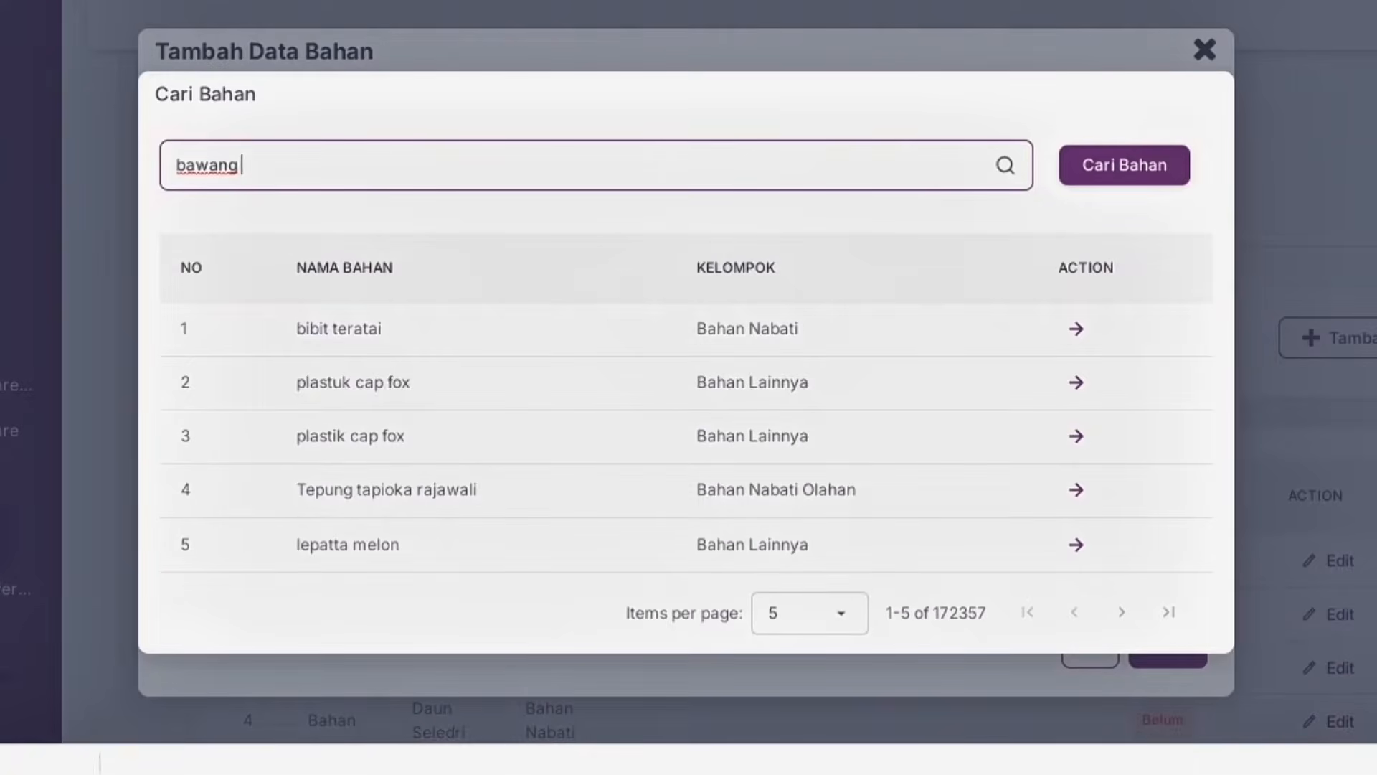
{"action": "type", "text": "bombay"}
{"action": "left_click", "coordinate": [1125, 165]}
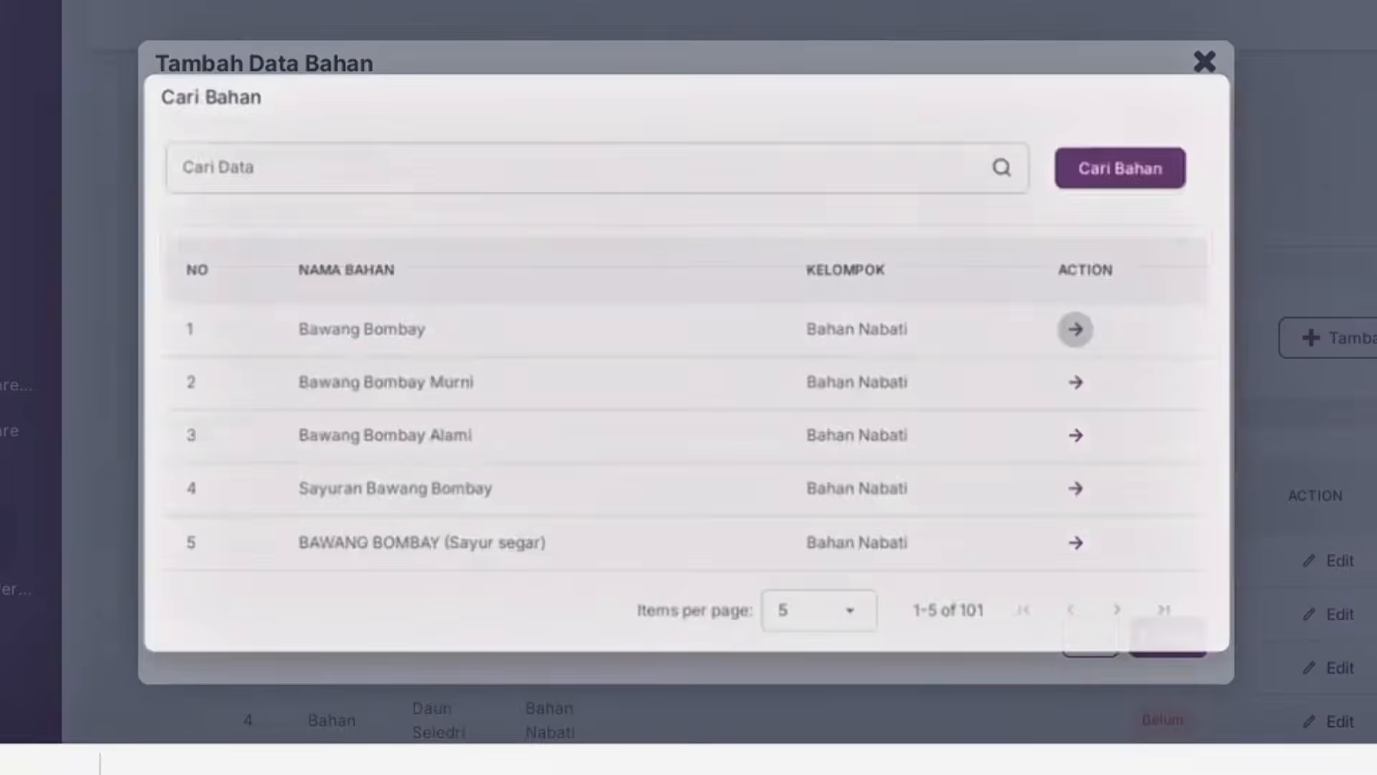
{"action": "left_click", "coordinate": [1080, 328]}
{"action": "left_click", "coordinate": [1080, 361]}
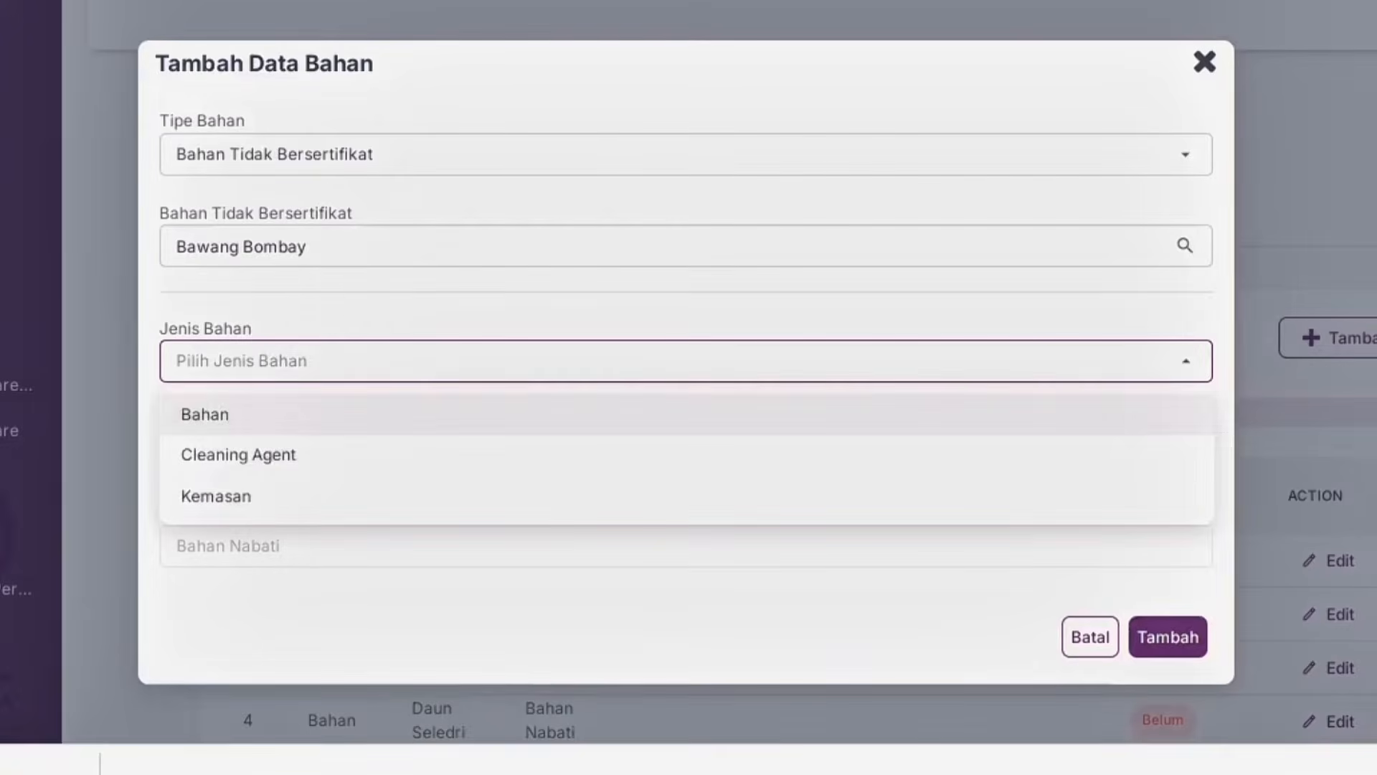
{"action": "left_click", "coordinate": [1080, 413]}
{"action": "left_click", "coordinate": [1168, 636]}
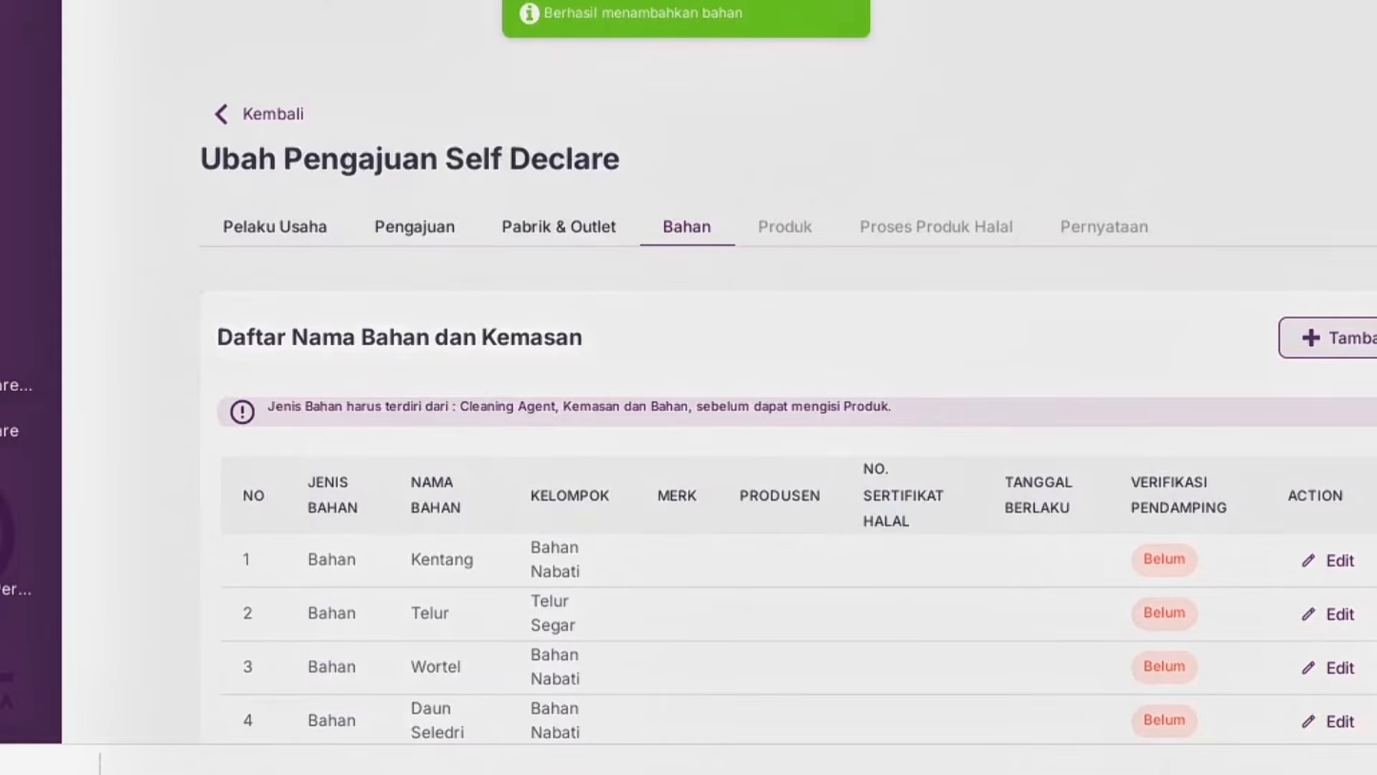
{"action": "scroll", "coordinate": [789, 495], "scroll_direction": "down", "scroll_amount": 2}
{"action": "scroll", "coordinate": [789, 495], "scroll_direction": "up", "scroll_amount": 2}
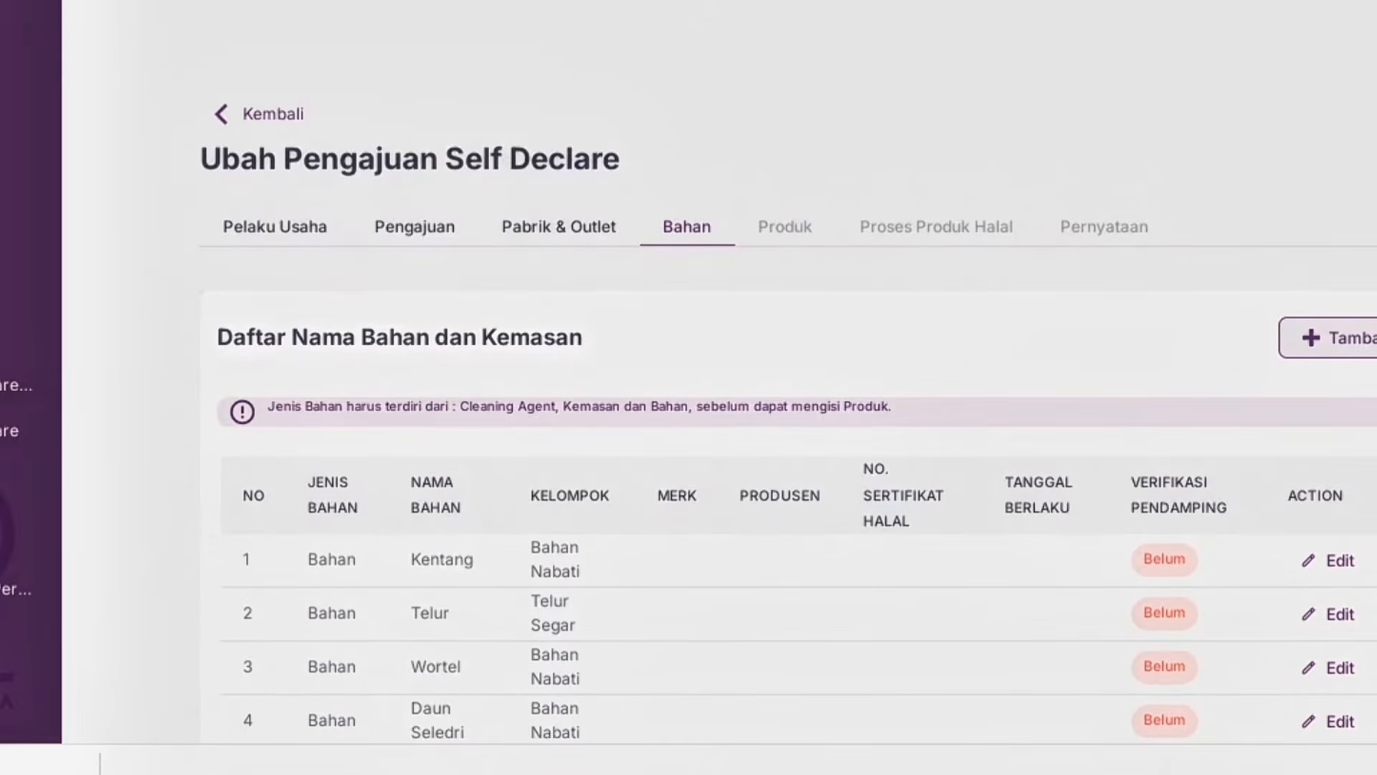
Add the certified product Tepung Segitiga Biru as an ingredient of kind Bahan
{"action": "left_click", "coordinate": [1335, 338]}
{"action": "left_click", "coordinate": [1076, 246]}
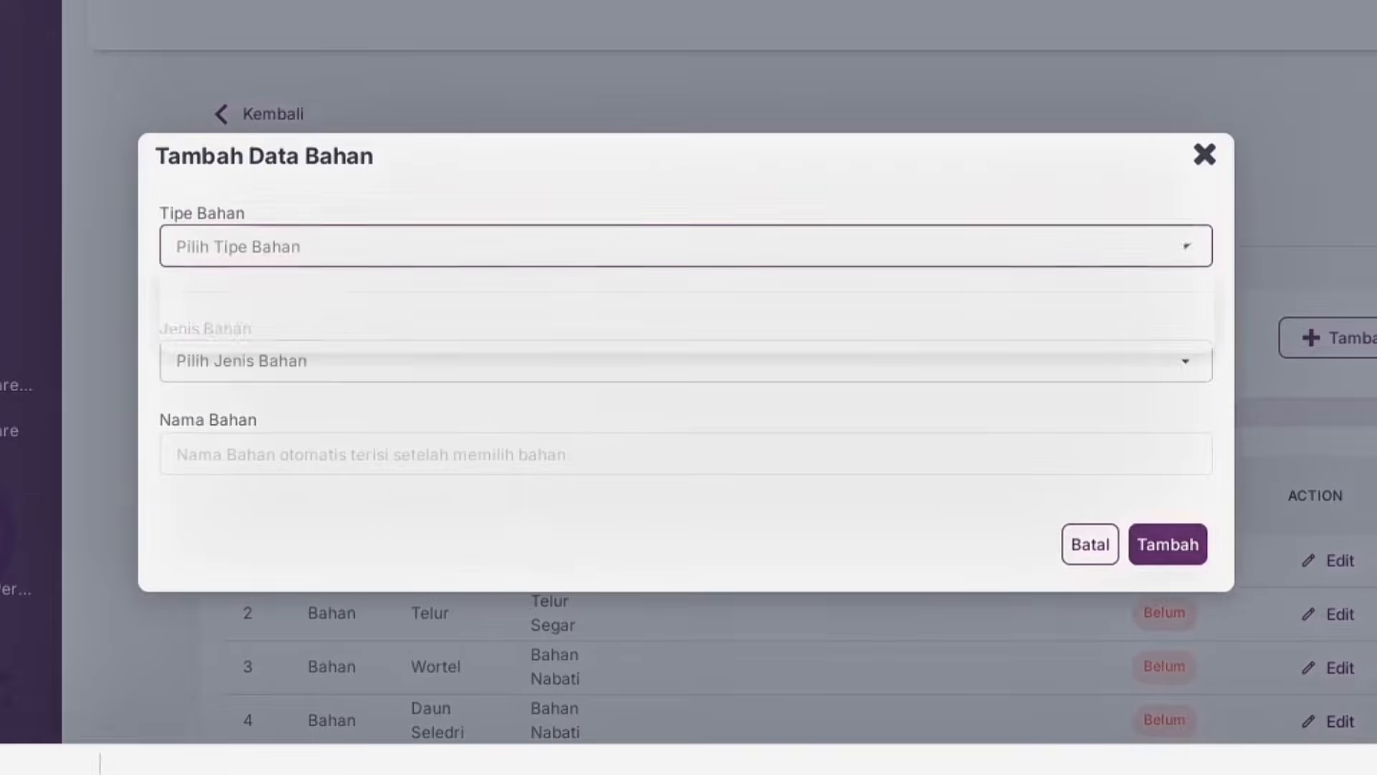
{"action": "left_click", "coordinate": [667, 298]}
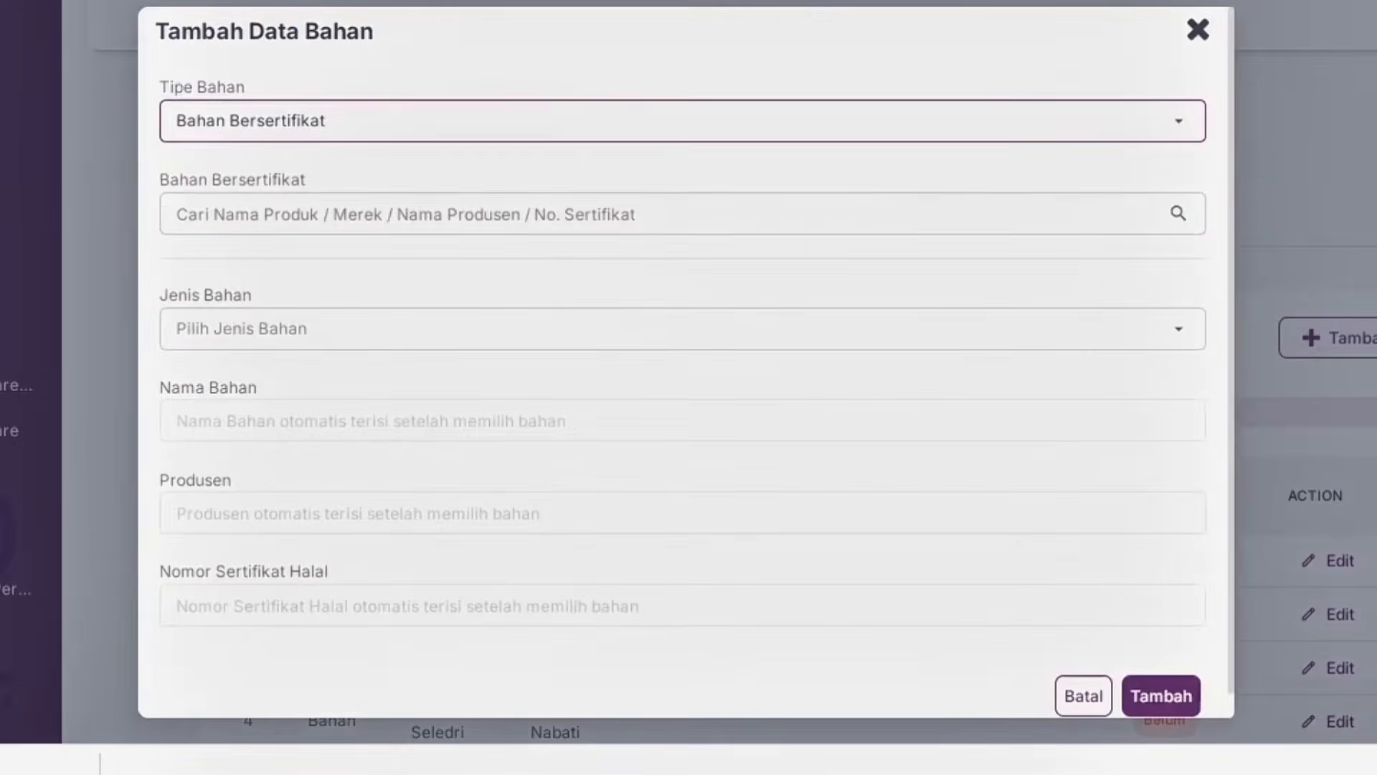
{"action": "left_click", "coordinate": [431, 214]}
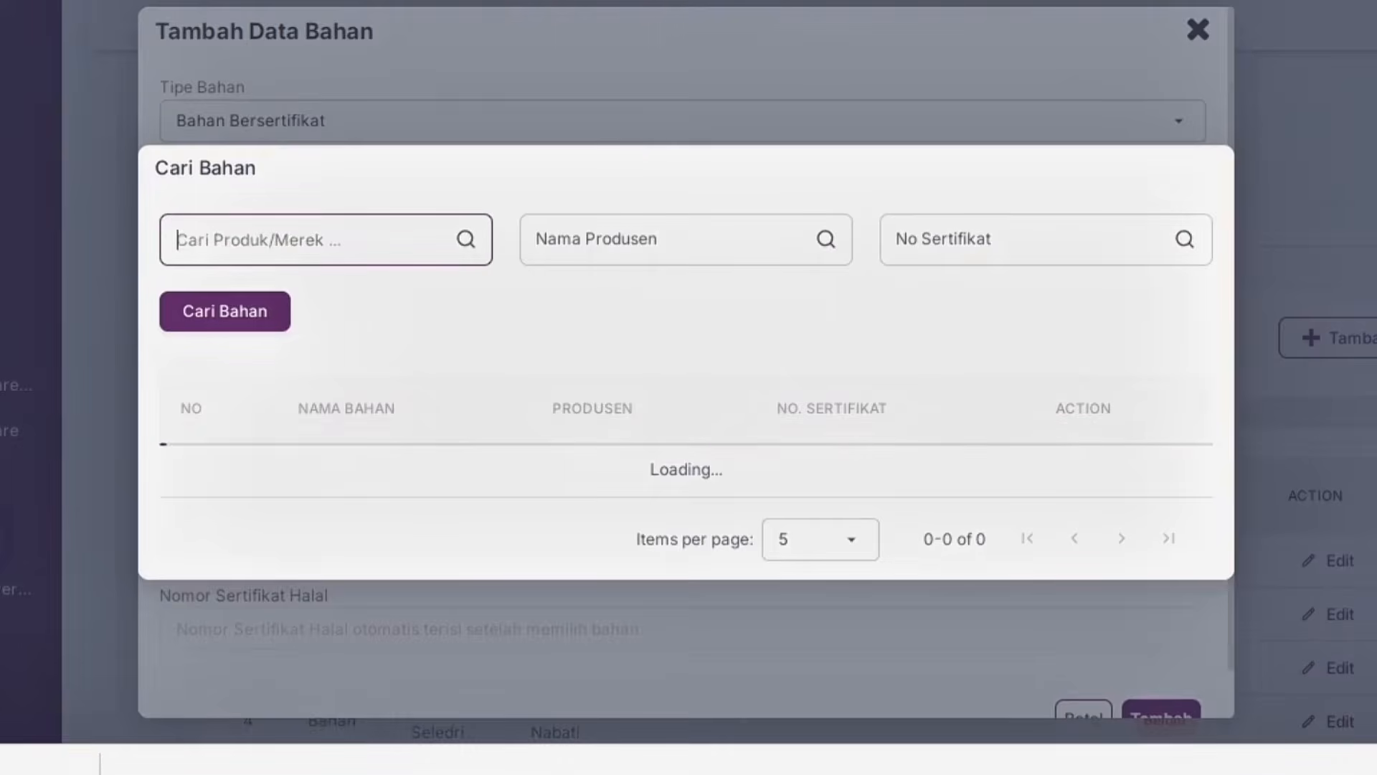
{"action": "type", "text": "segitiga biru"}
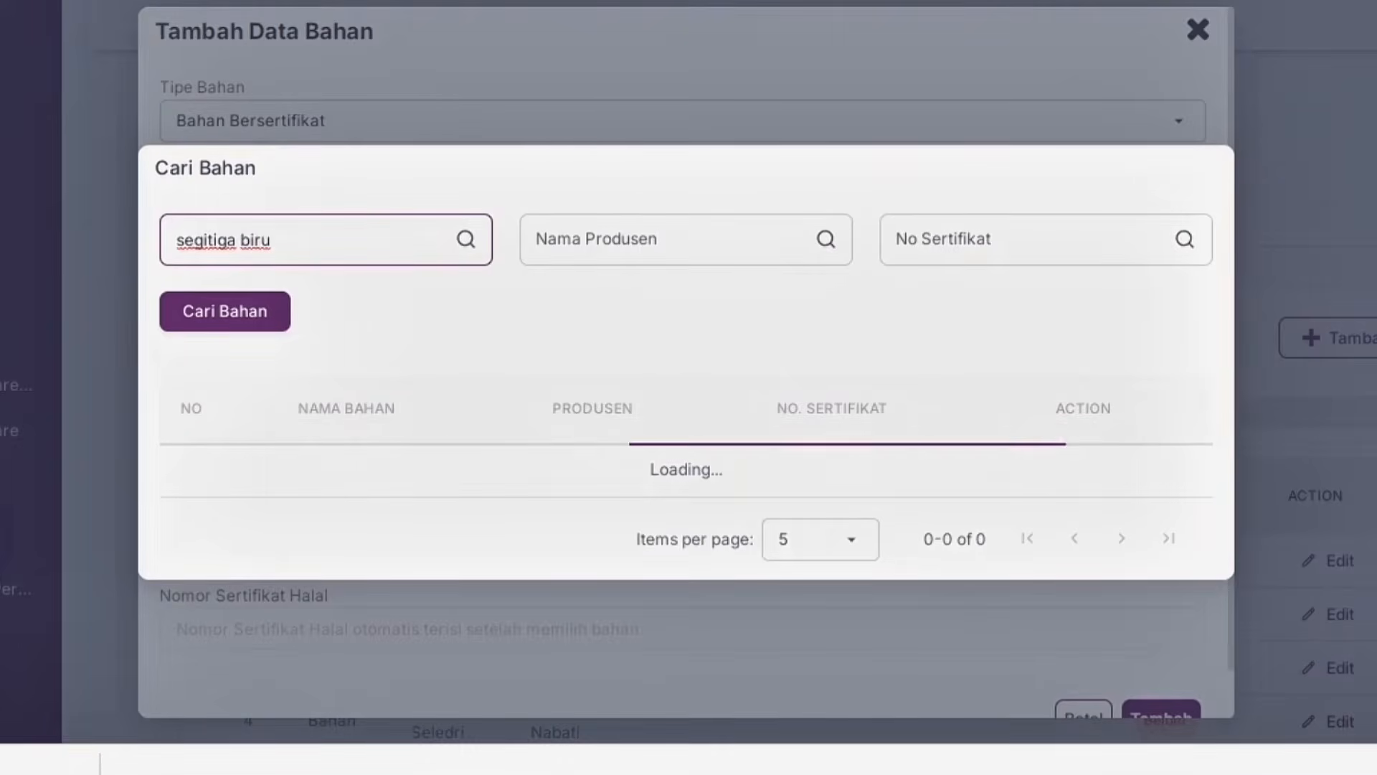
{"action": "key", "text": "Home"}
{"action": "type", "text": "tepung"}
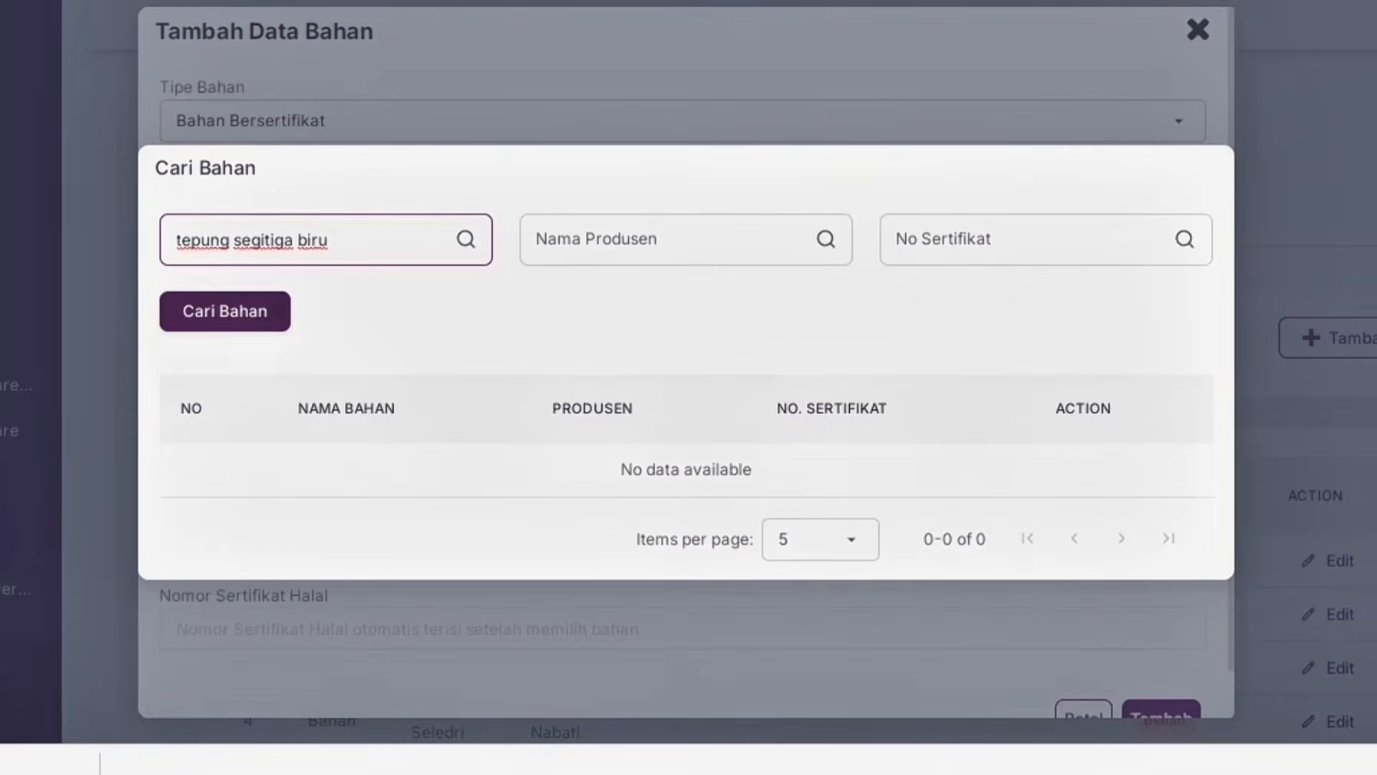
{"action": "left_click", "coordinate": [225, 311]}
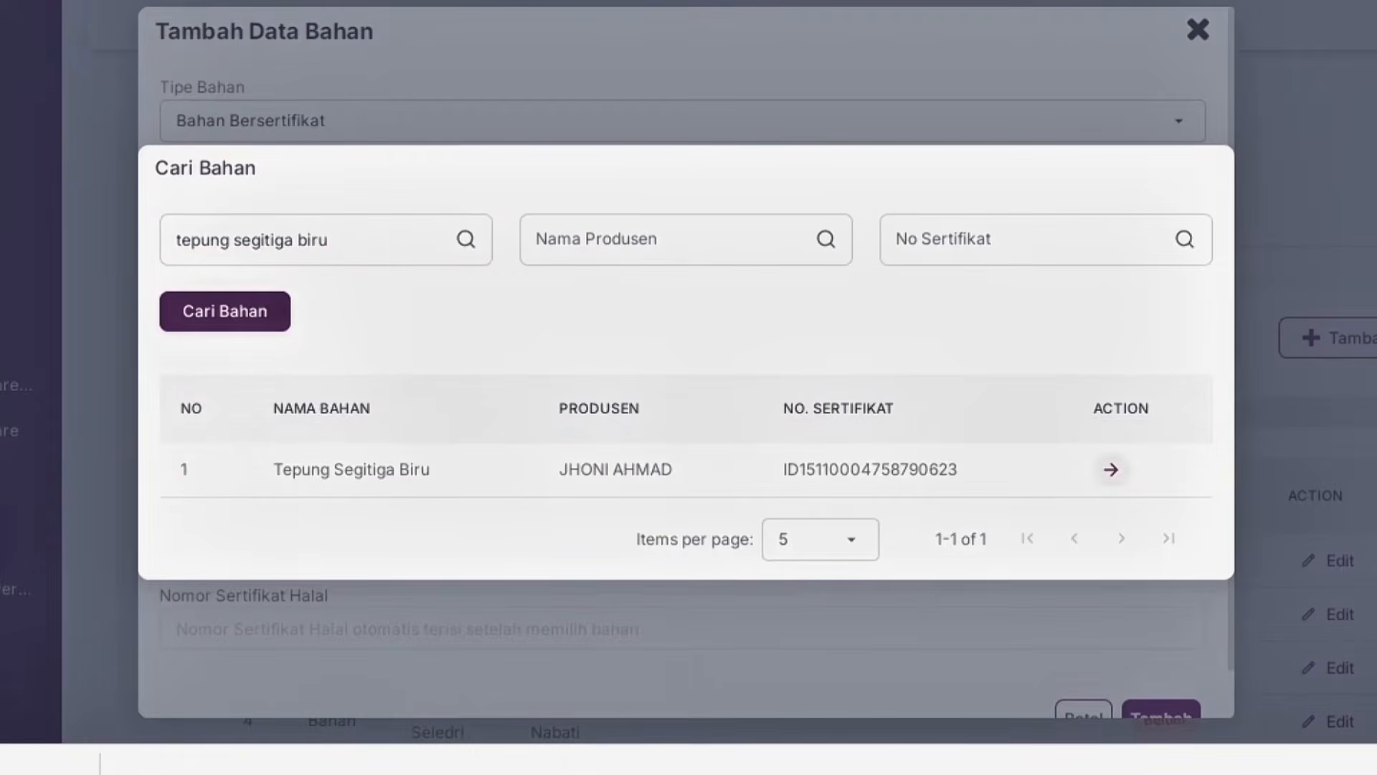
{"action": "left_click", "coordinate": [1111, 469]}
{"action": "left_click", "coordinate": [1111, 329]}
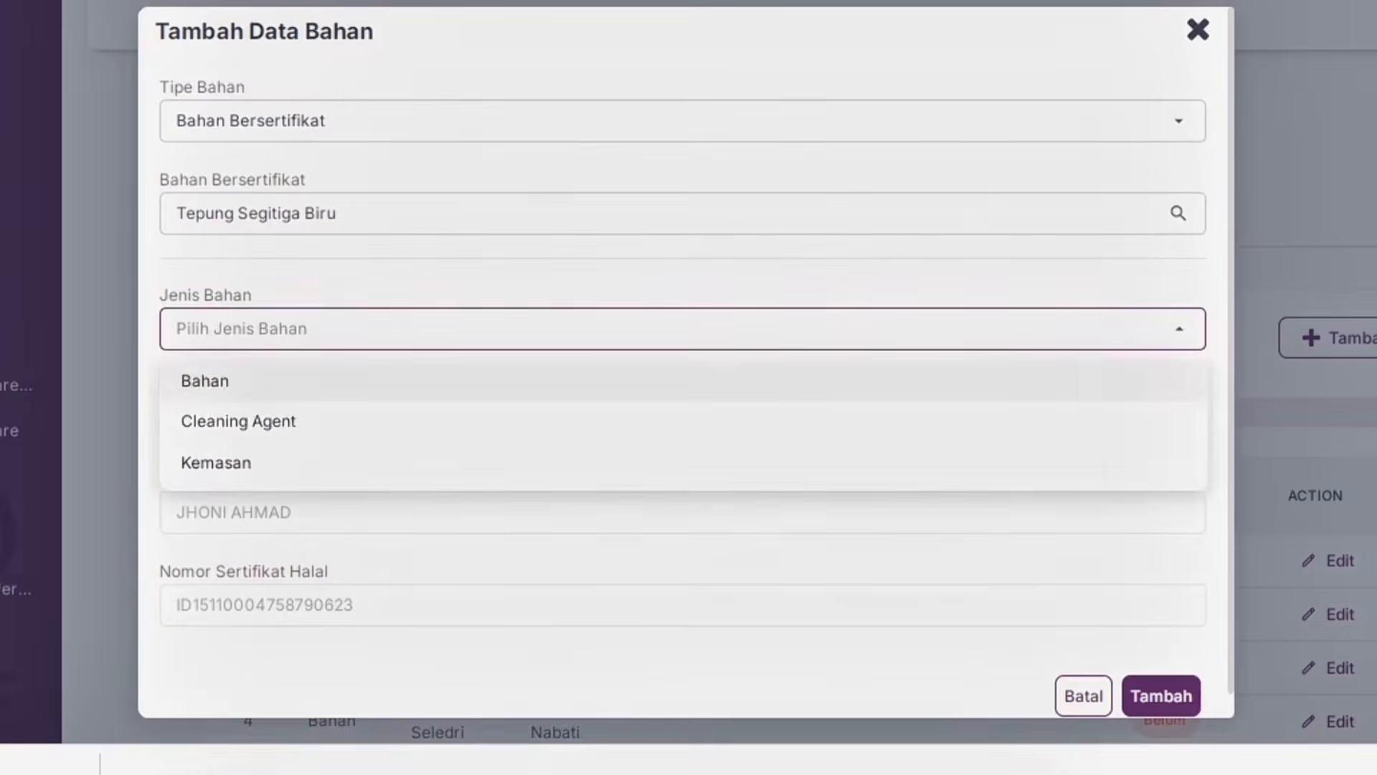
{"action": "left_click", "coordinate": [1108, 381]}
{"action": "left_click", "coordinate": [1161, 695]}
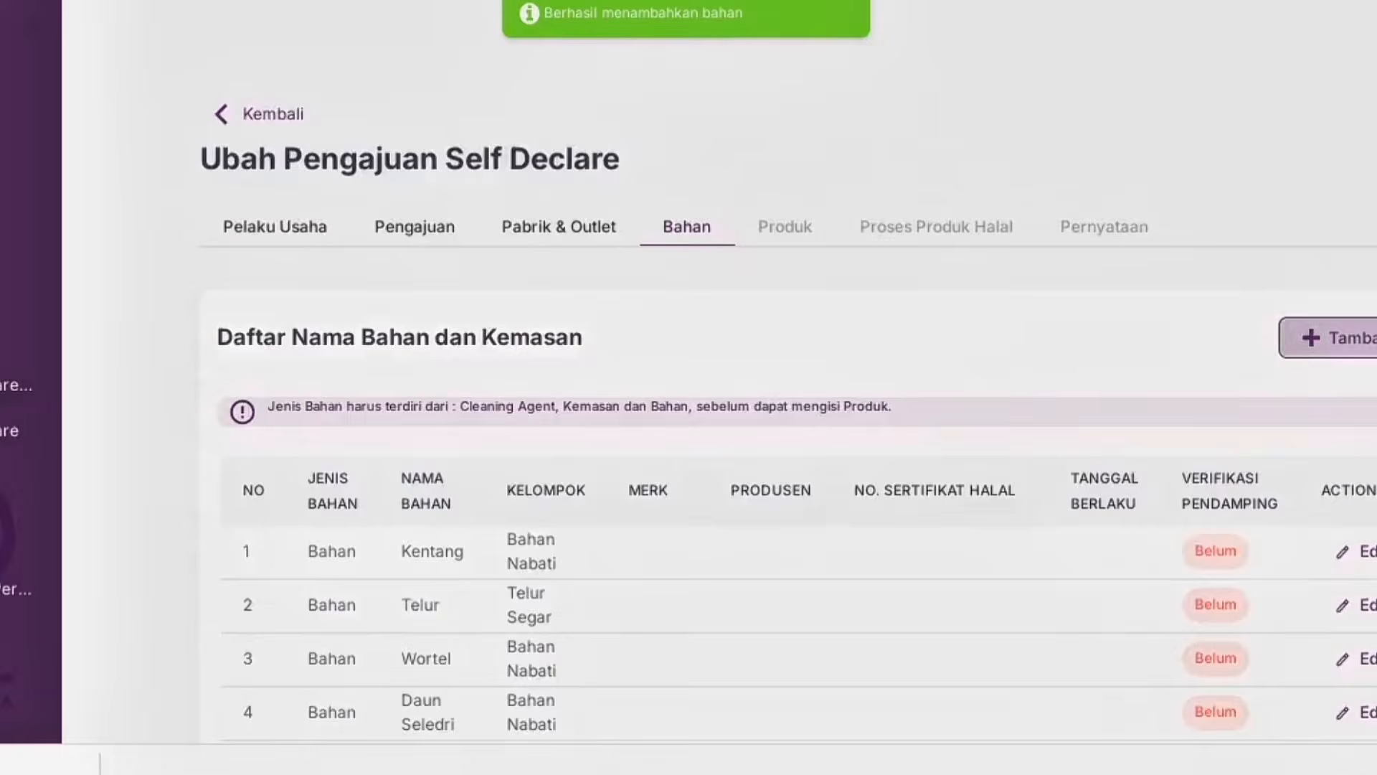
Add the certified product Emina Cheese Stick as an ingredient of kind Bahan
{"action": "left_click", "coordinate": [1329, 337]}
{"action": "left_click", "coordinate": [683, 246]}
{"action": "left_click", "coordinate": [683, 313]}
{"action": "left_click", "coordinate": [683, 216]}
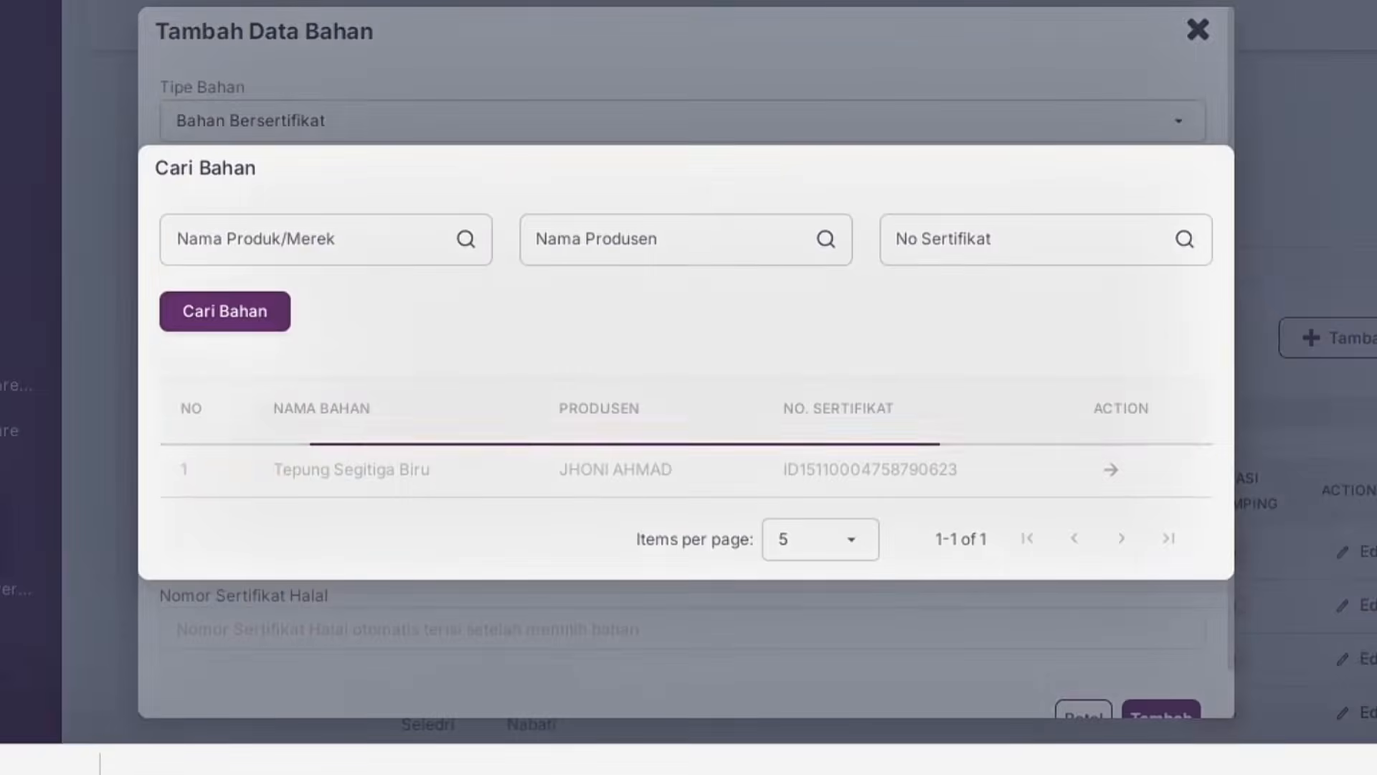
{"action": "left_click", "coordinate": [326, 239]}
{"action": "type", "text": "emina chees"}
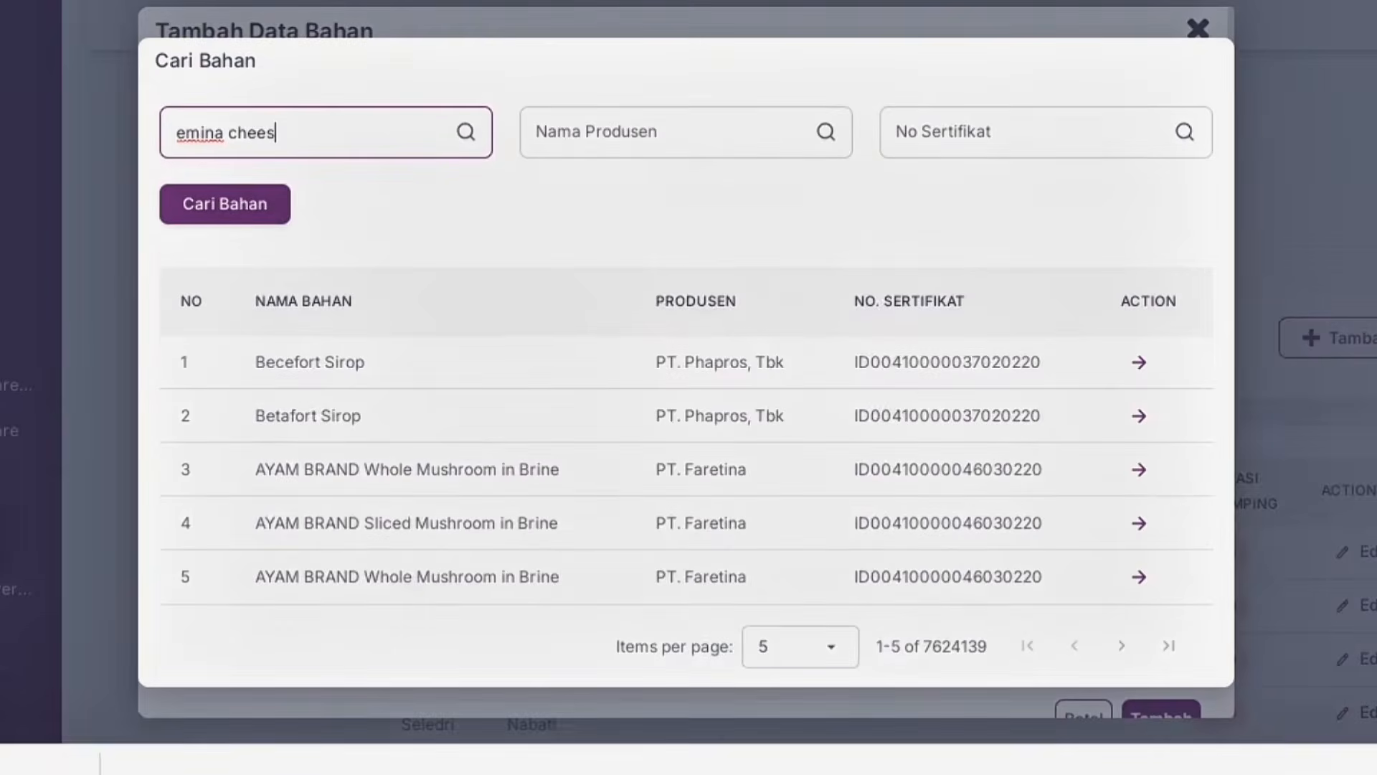
{"action": "left_click", "coordinate": [231, 204]}
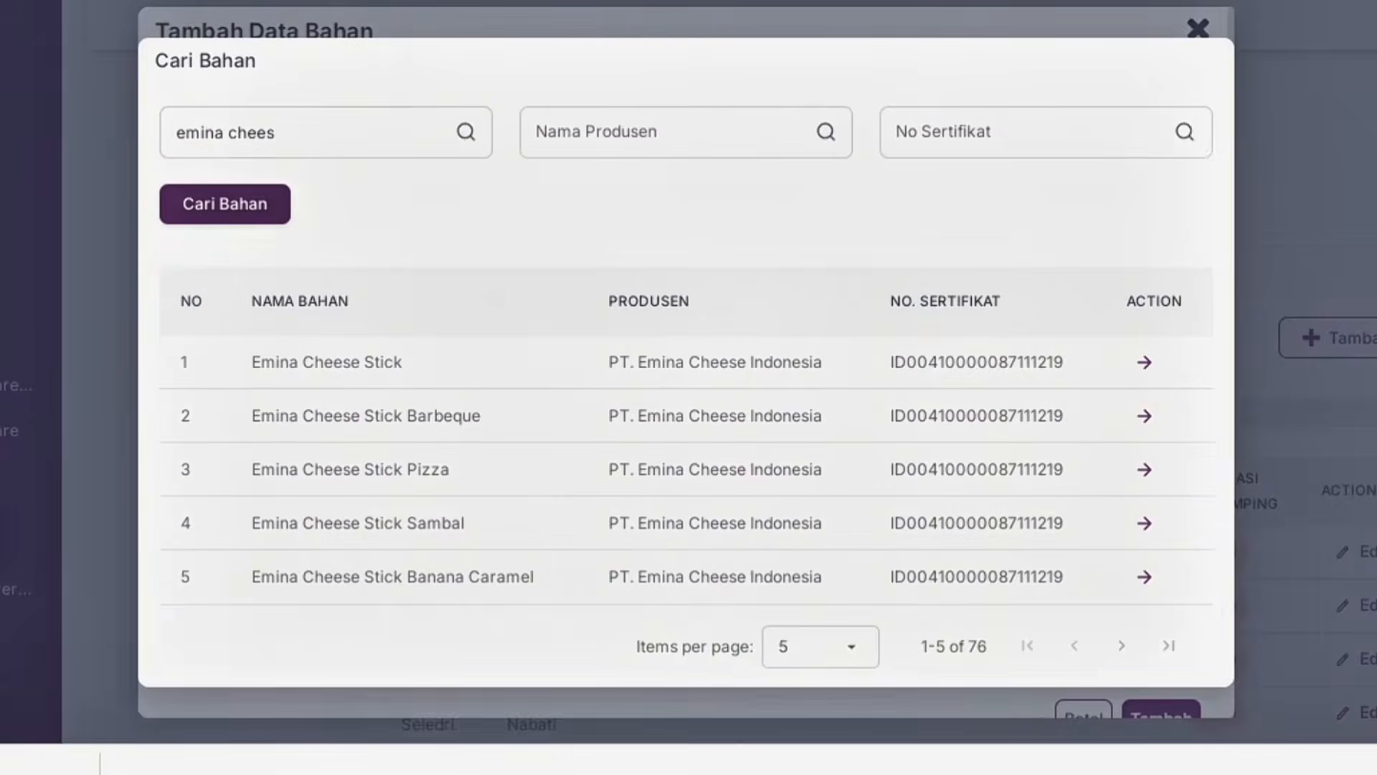
{"action": "left_click", "coordinate": [1145, 362]}
{"action": "left_click", "coordinate": [682, 329]}
{"action": "left_click", "coordinate": [682, 380]}
{"action": "left_click", "coordinate": [1161, 695]}
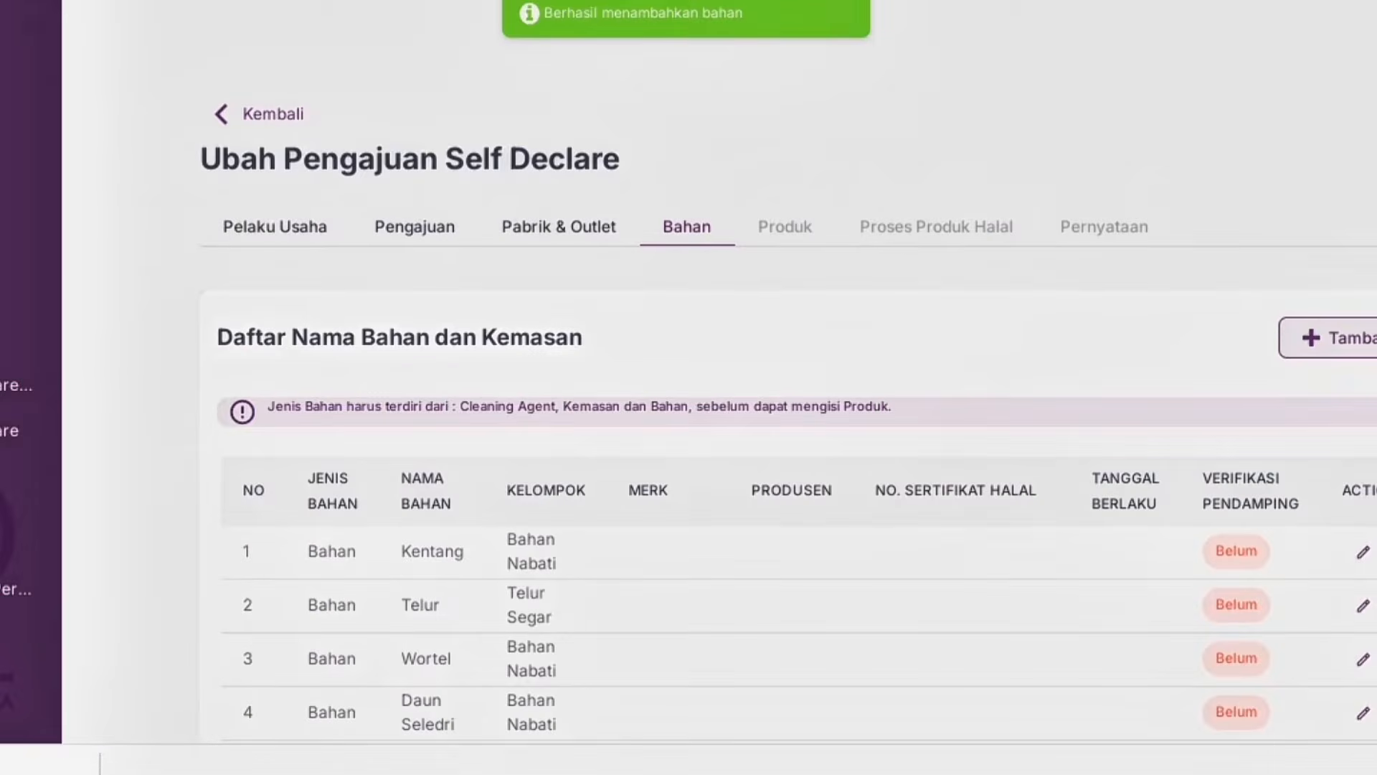
Add the certified product Merica Bubuk "Ladaku" as an ingredient of kind Bahan
{"action": "left_click", "coordinate": [1340, 338]}
{"action": "left_click", "coordinate": [682, 246]}
{"action": "left_click", "coordinate": [683, 298]}
{"action": "left_click", "coordinate": [682, 213]}
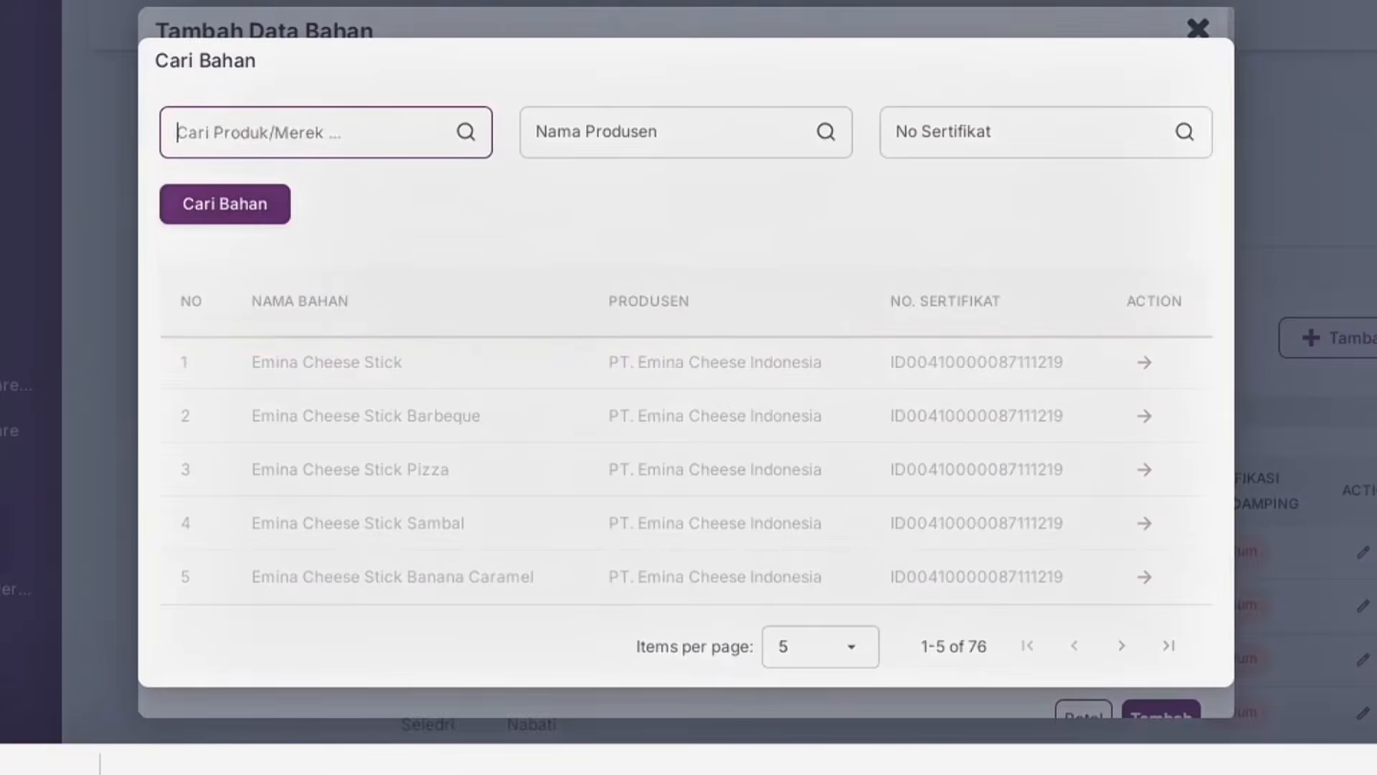
{"action": "type", "text": "ldaku"}
{"action": "left_click", "coordinate": [224, 204]}
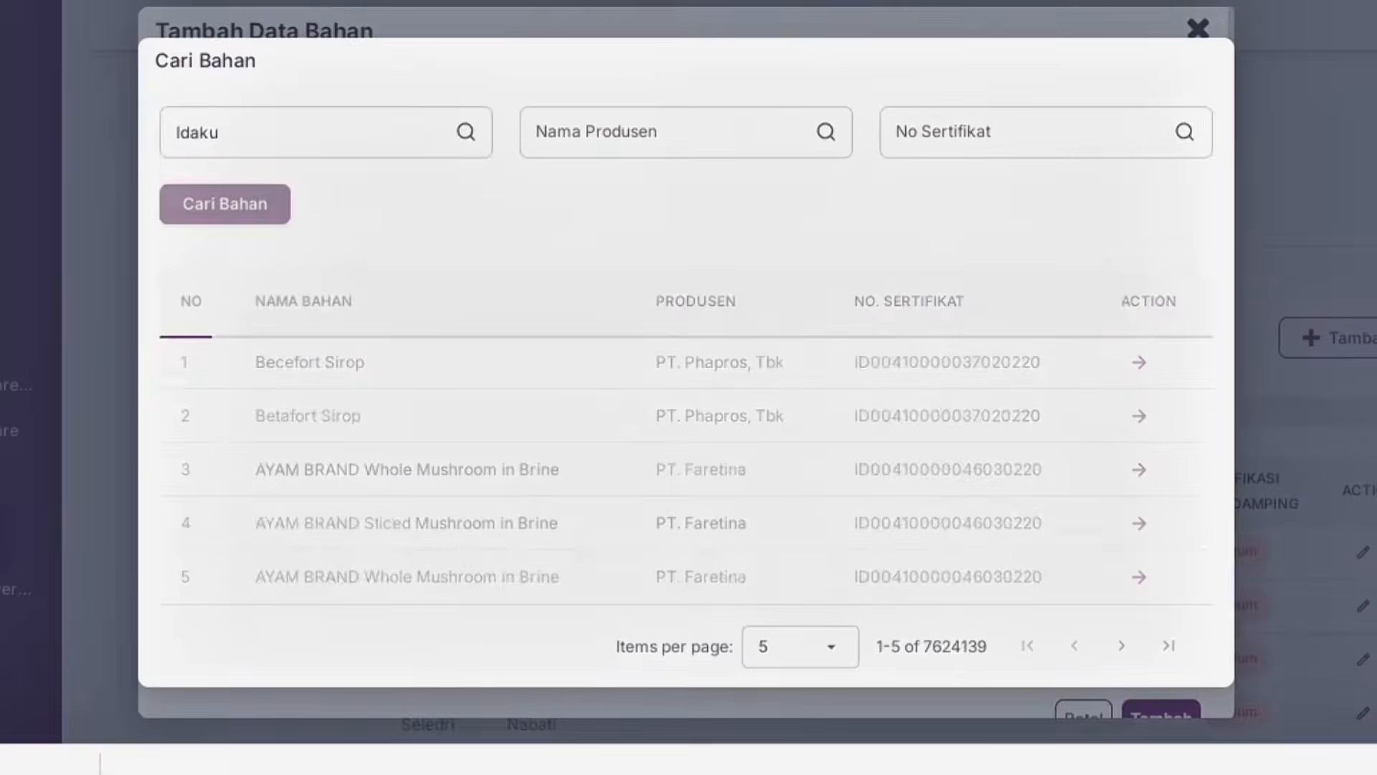
{"action": "left_click", "coordinate": [180, 239]}
{"action": "type", "text": "a"}
{"action": "left_click", "coordinate": [225, 311]}
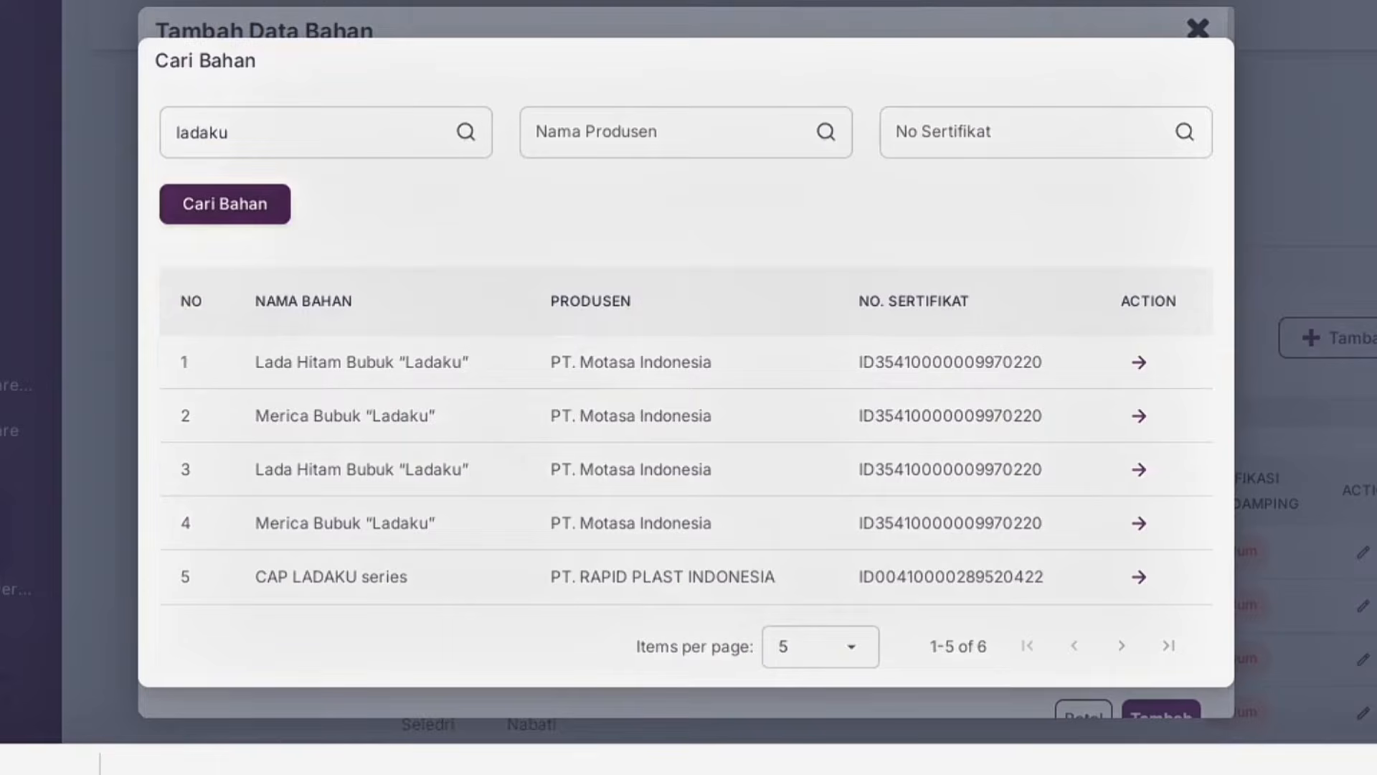
{"action": "left_click", "coordinate": [1139, 415]}
{"action": "left_click", "coordinate": [676, 326]}
{"action": "left_click", "coordinate": [676, 378]}
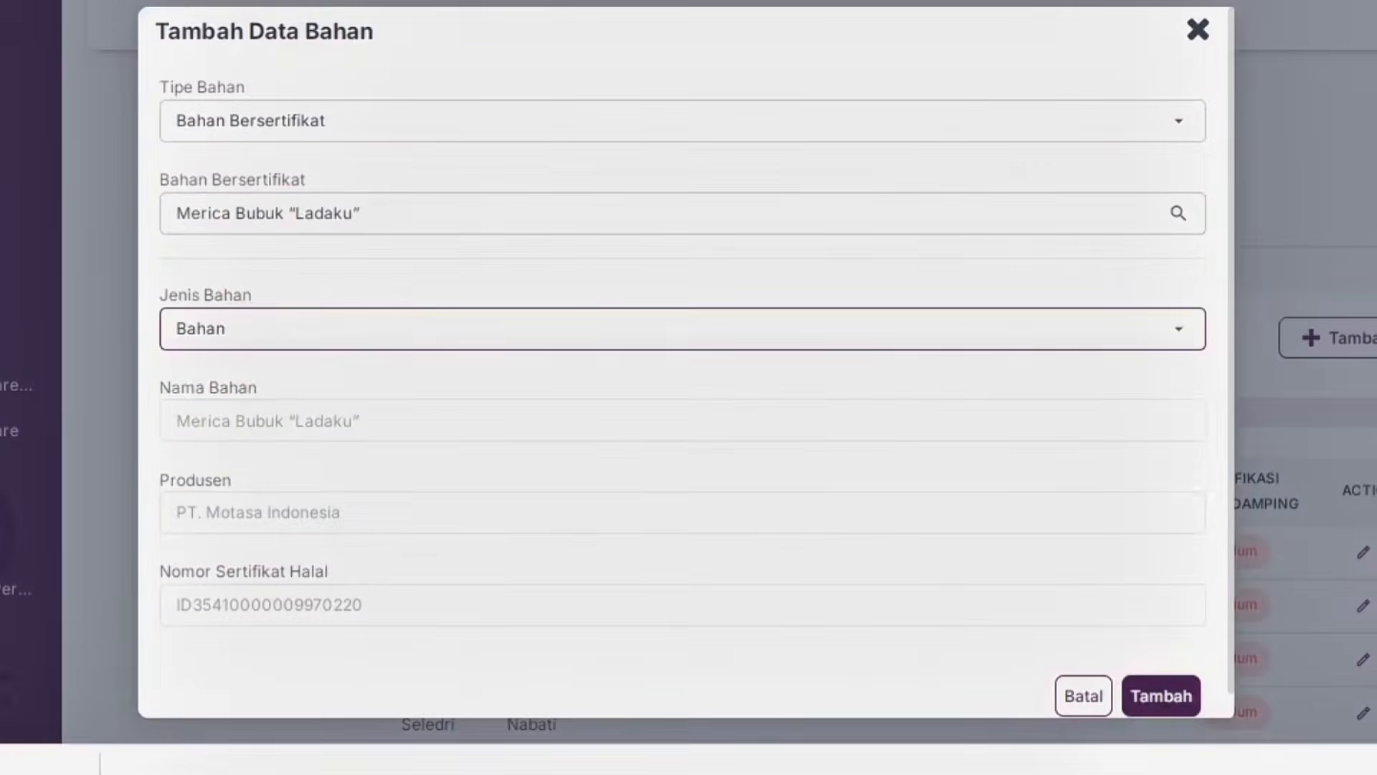
{"action": "left_click", "coordinate": [1161, 695]}
Start another certified ingredient entry and bring up the certified product search
{"action": "left_click", "coordinate": [1340, 337]}
{"action": "left_click", "coordinate": [686, 246]}
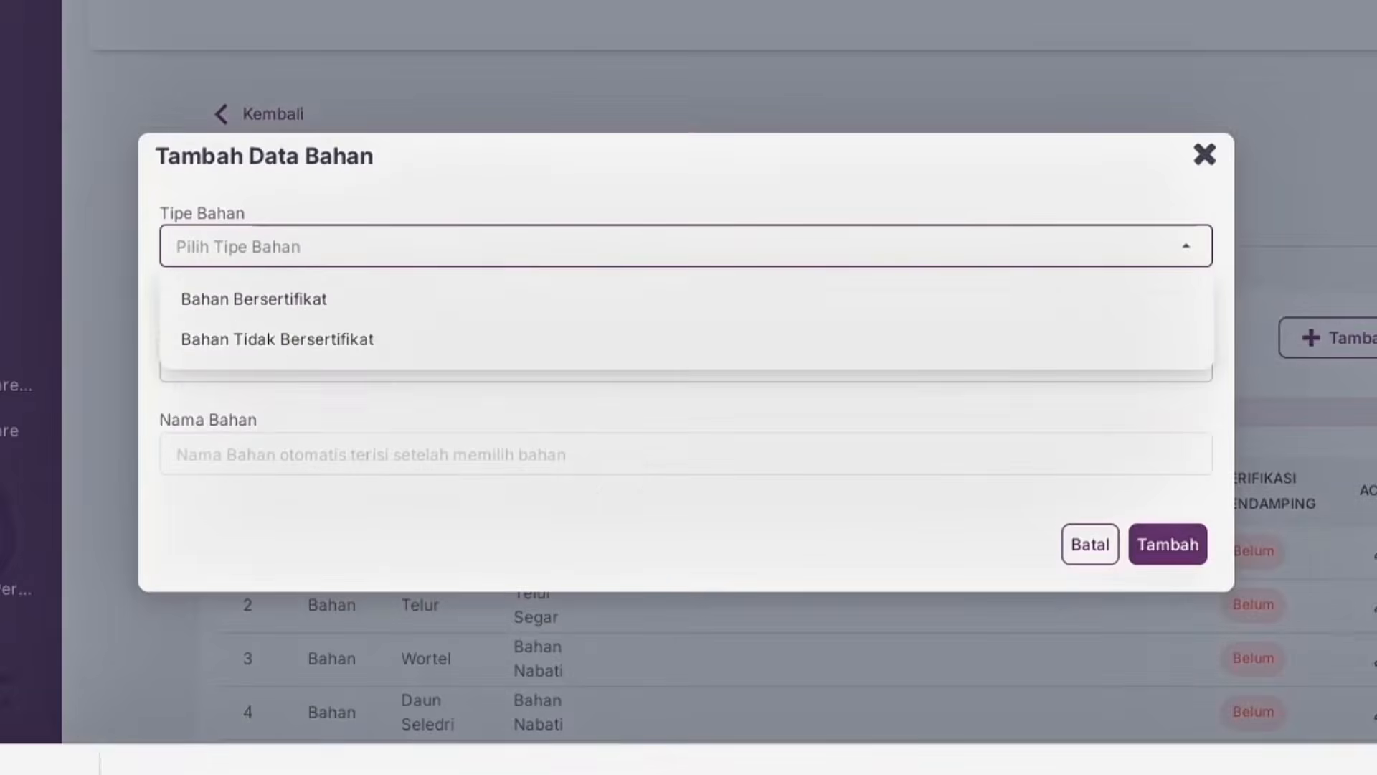
{"action": "left_click", "coordinate": [254, 299]}
{"action": "left_click", "coordinate": [615, 212]}
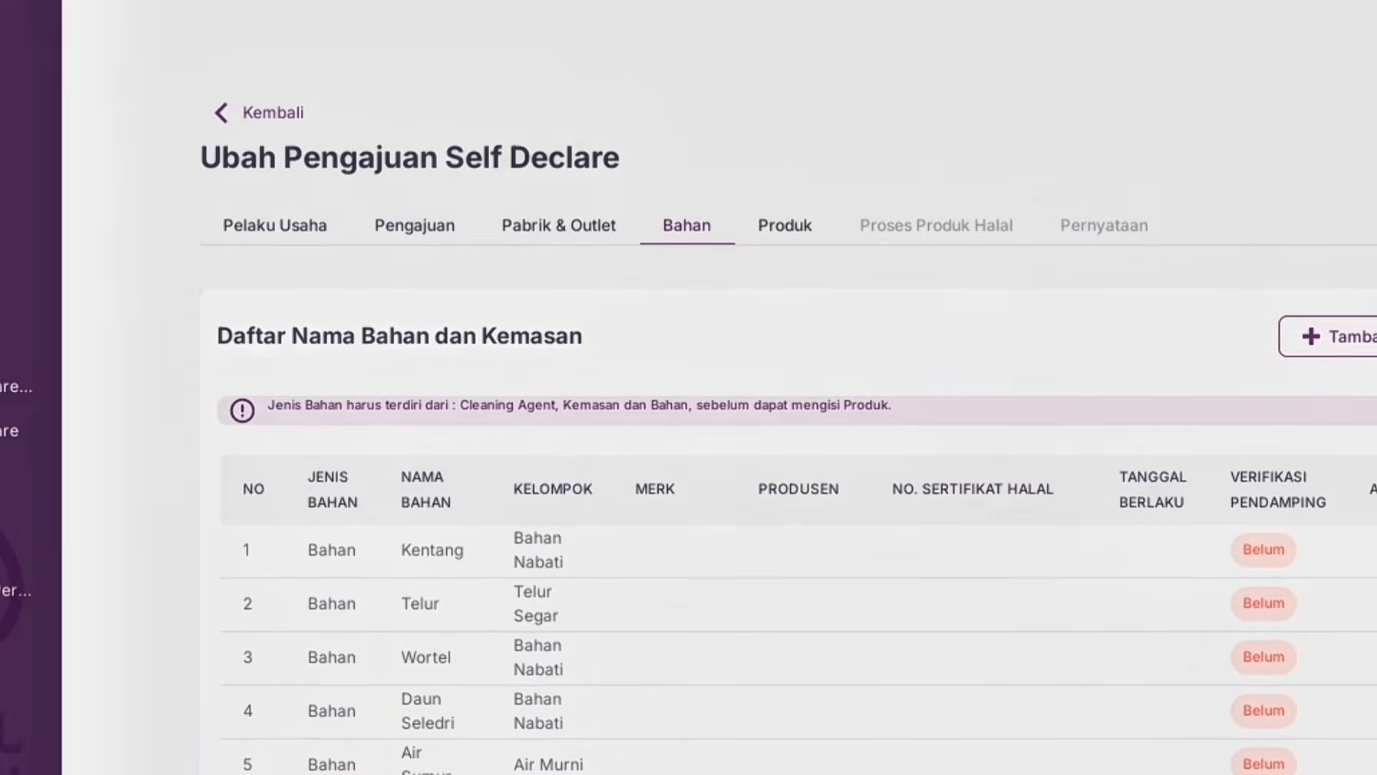
{"action": "scroll", "coordinate": [717, 430], "scroll_direction": "down", "scroll_amount": 2}
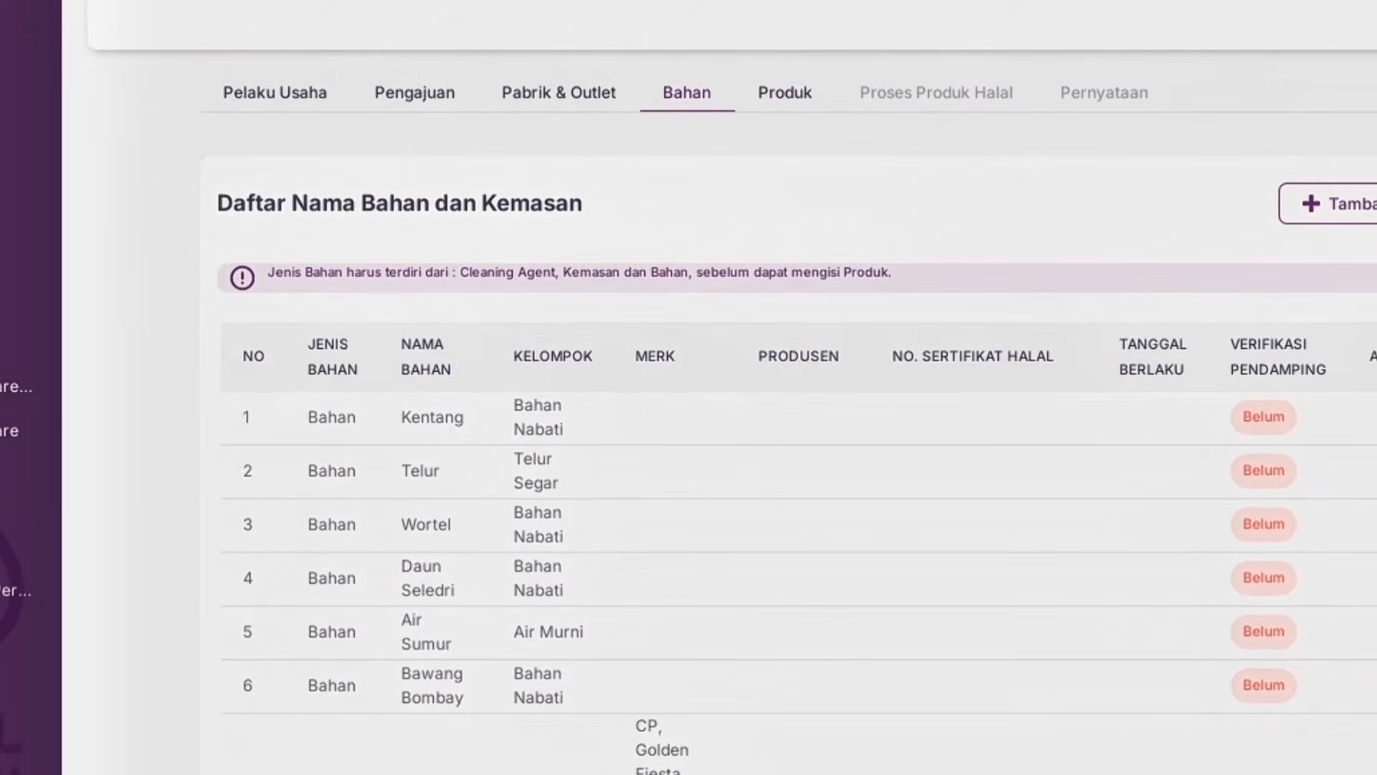
Start a new product classified as Kue basah/semi basah berbahan dasar beras dan lainnya
{"action": "left_click", "coordinate": [785, 92]}
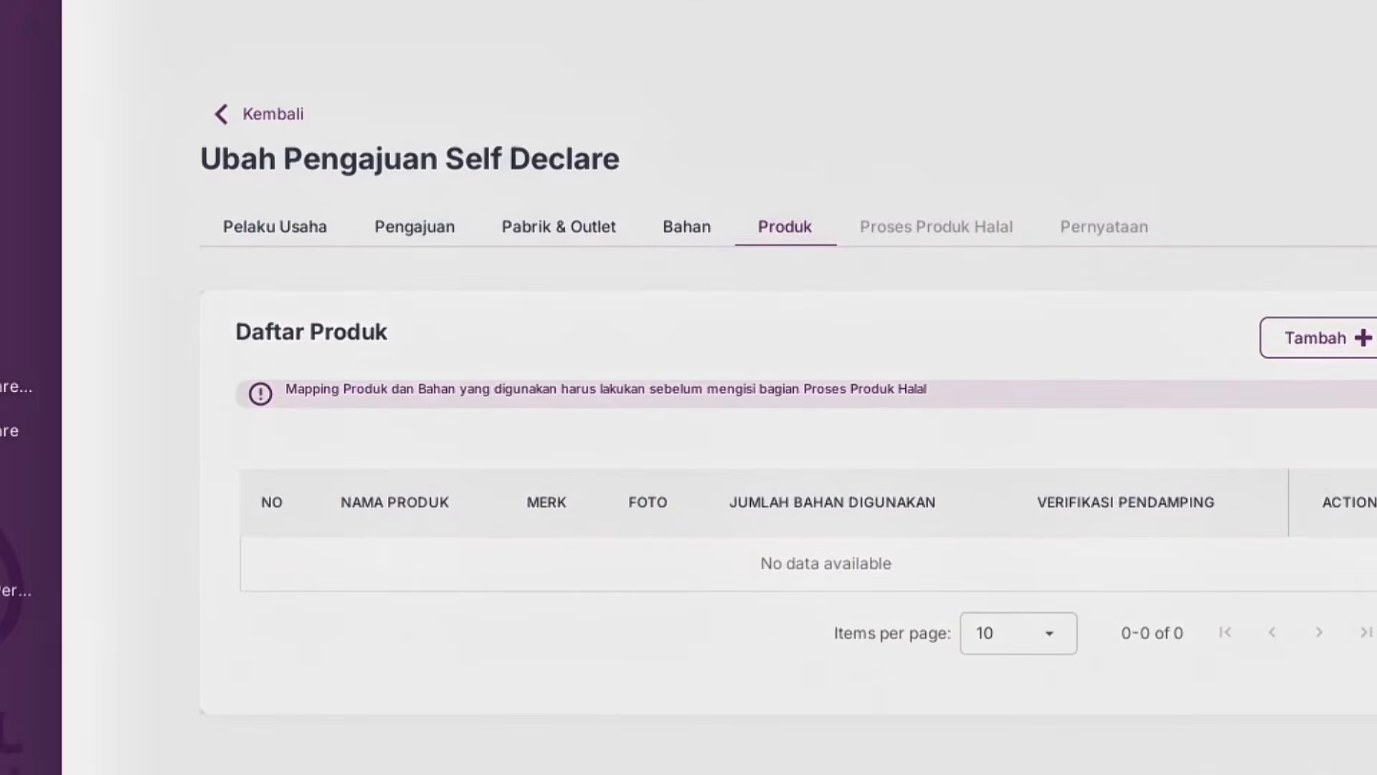
{"action": "left_click", "coordinate": [1327, 338]}
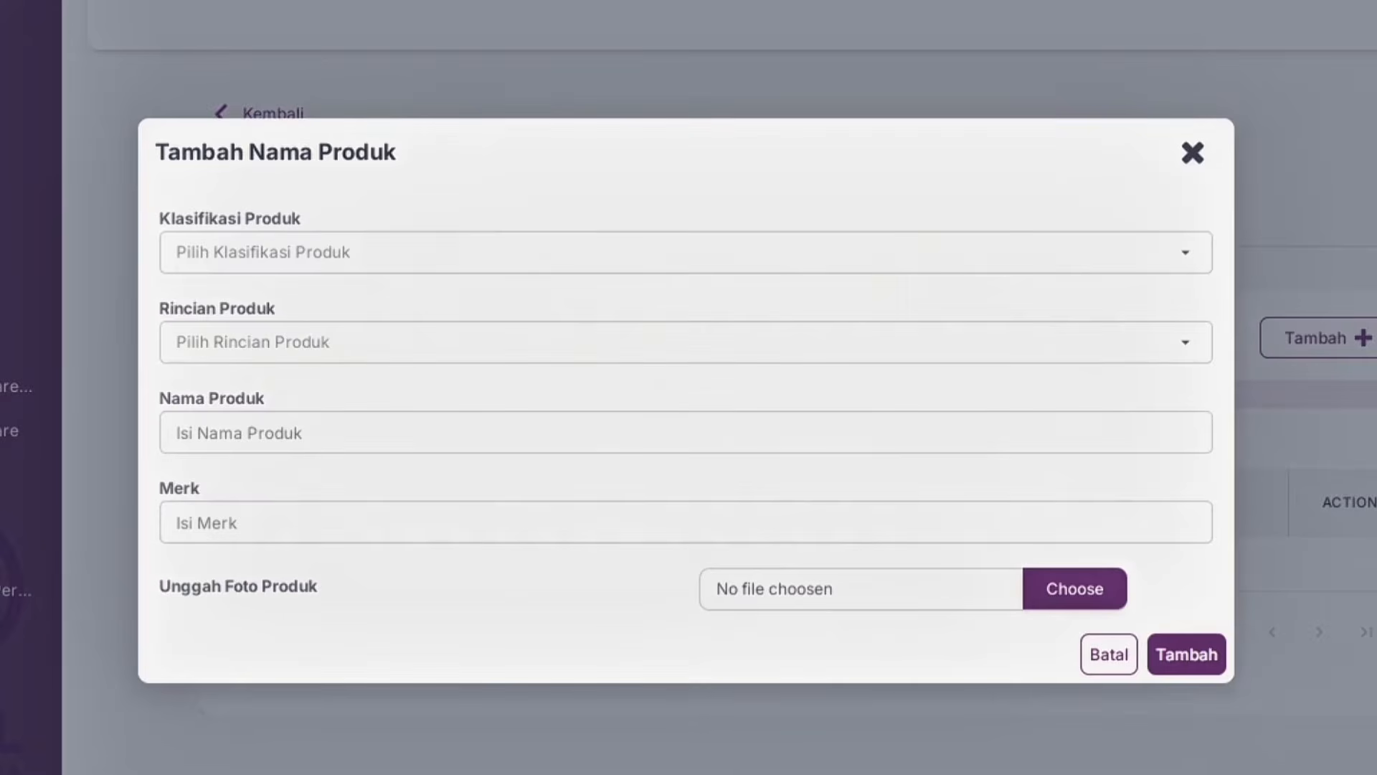
{"action": "left_click", "coordinate": [686, 253]}
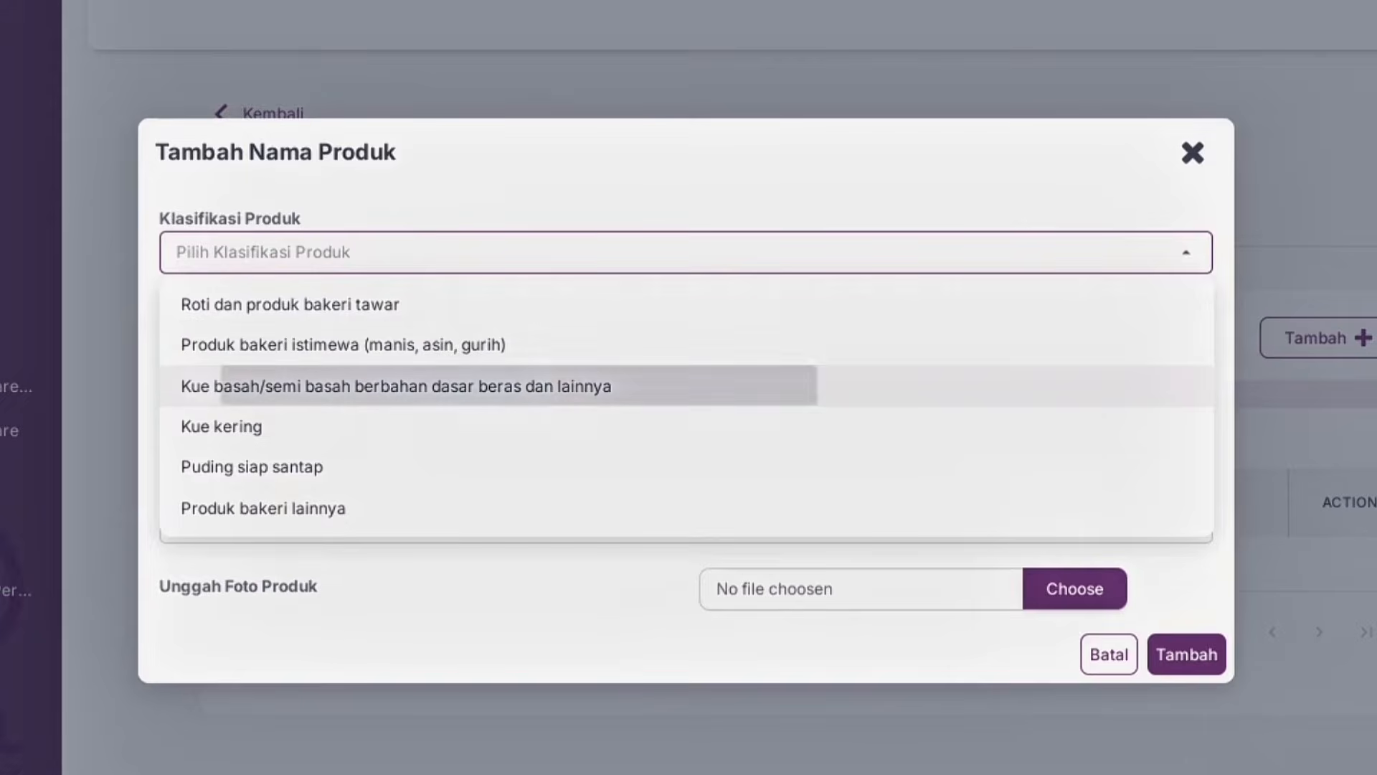
{"action": "left_click", "coordinate": [519, 386]}
Set the product detail to Kue basah/semi basah lainnya
{"action": "left_click", "coordinate": [686, 342]}
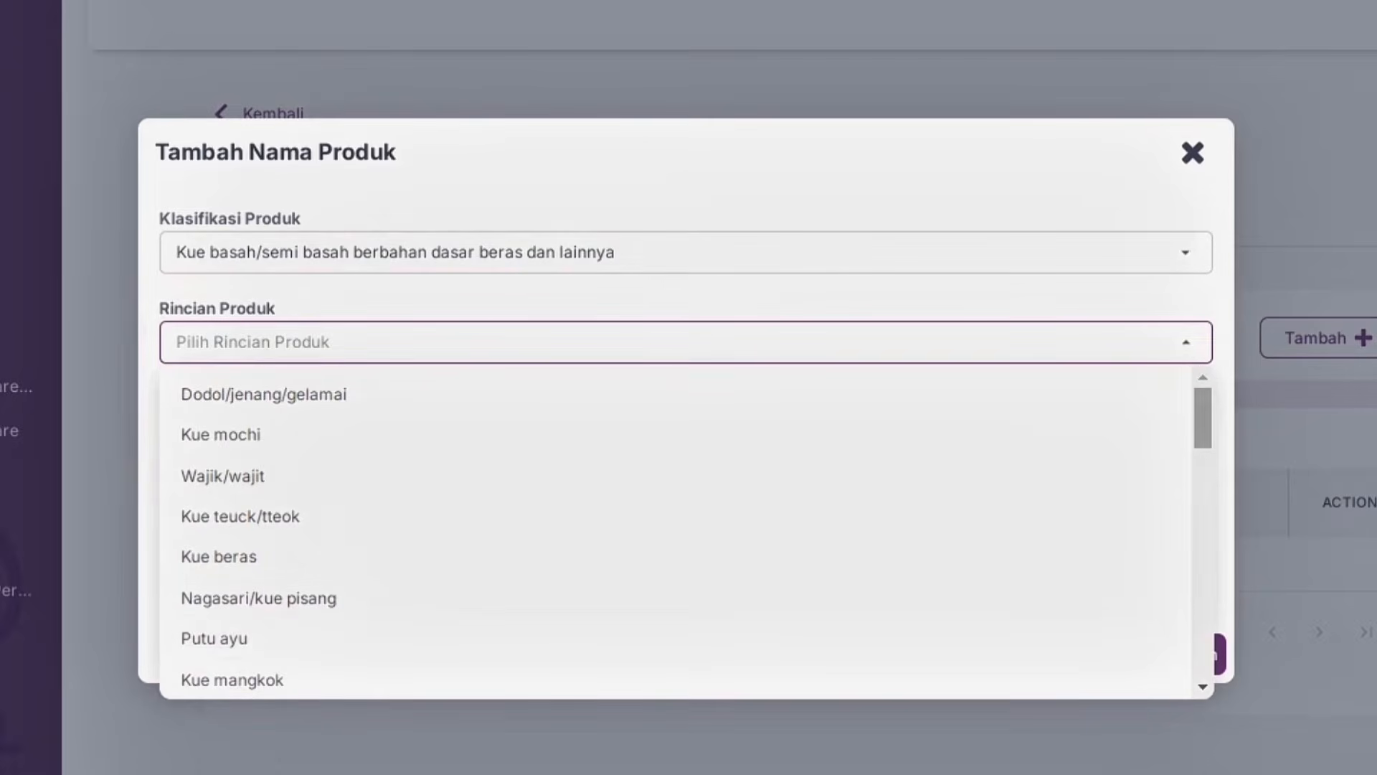
{"action": "scroll", "coordinate": [674, 531], "scroll_direction": "down", "scroll_amount": 4}
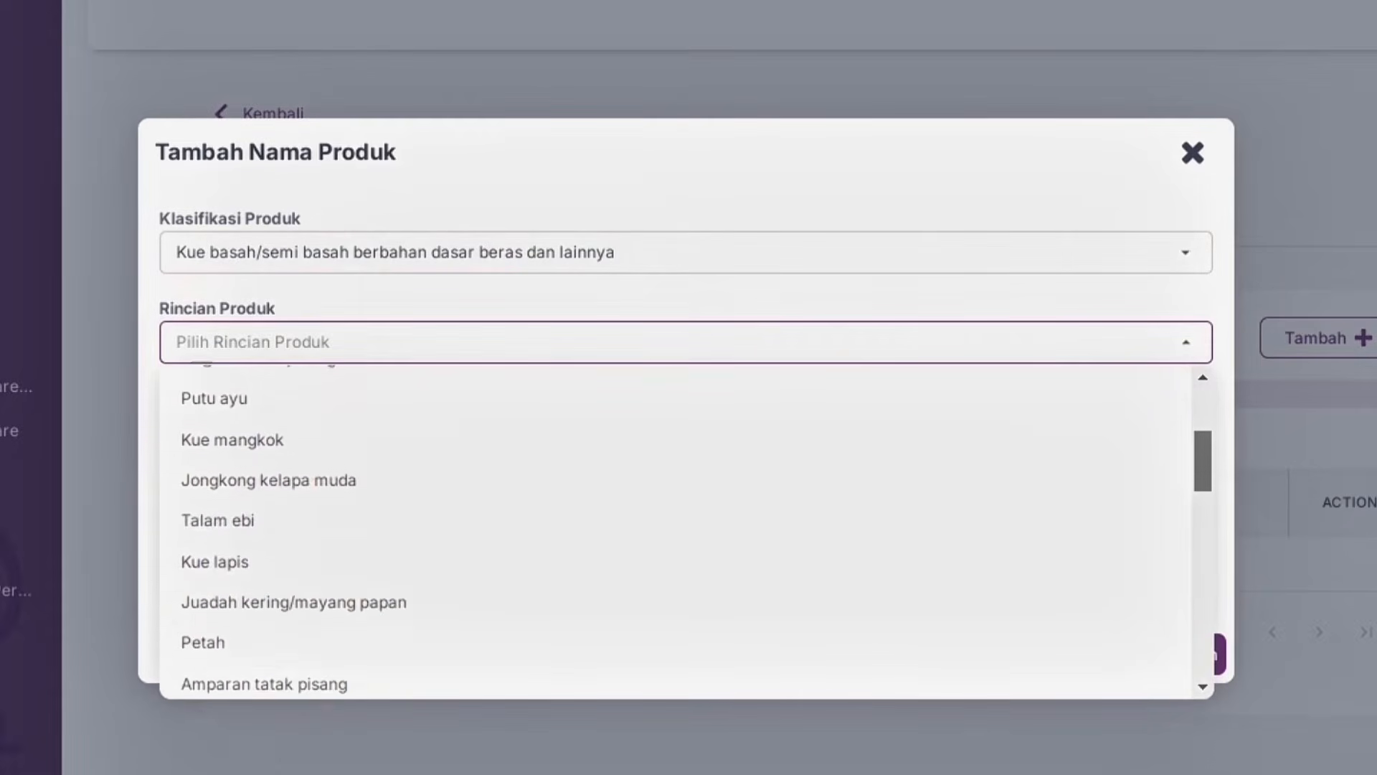
{"action": "scroll", "coordinate": [674, 530], "scroll_direction": "down", "scroll_amount": 4}
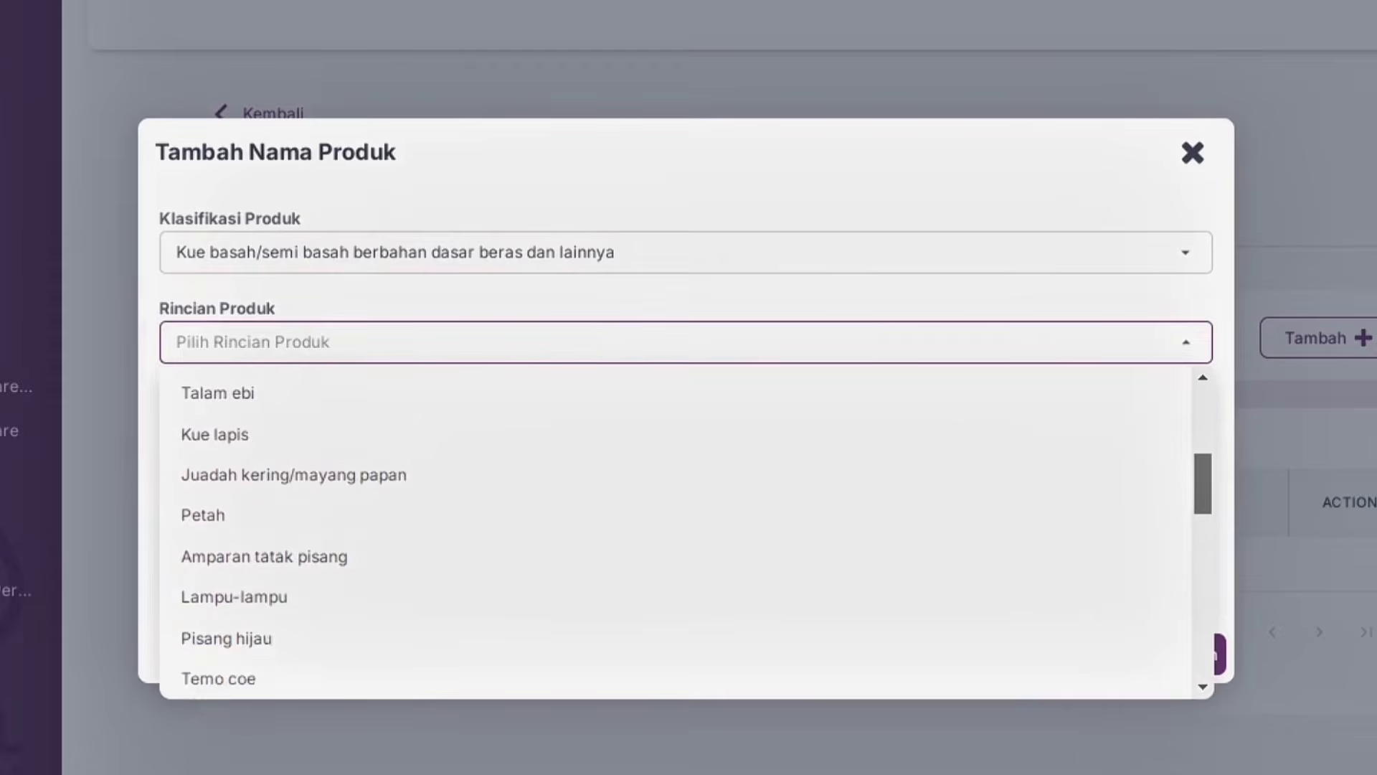
{"action": "scroll", "coordinate": [675, 531], "scroll_direction": "down", "scroll_amount": 4}
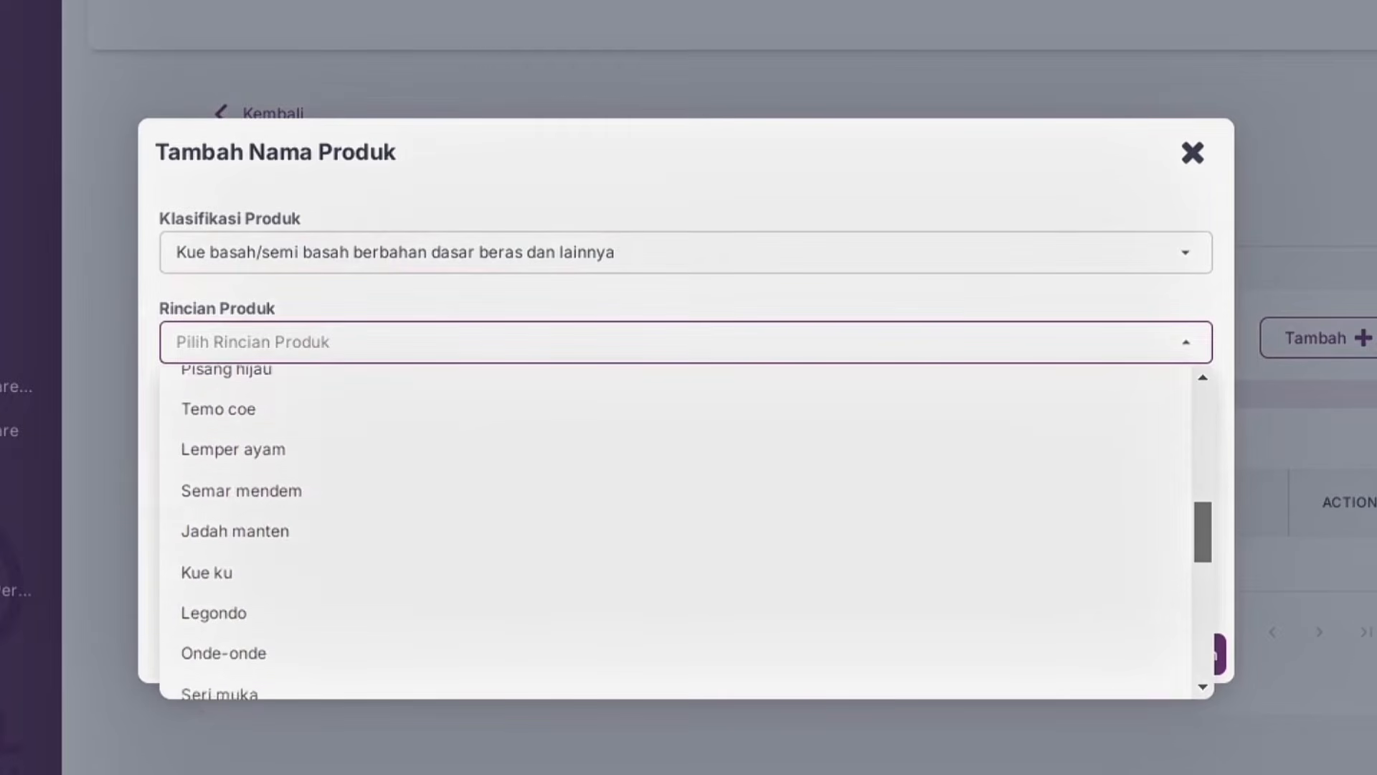
{"action": "scroll", "coordinate": [674, 531], "scroll_direction": "down", "scroll_amount": 4}
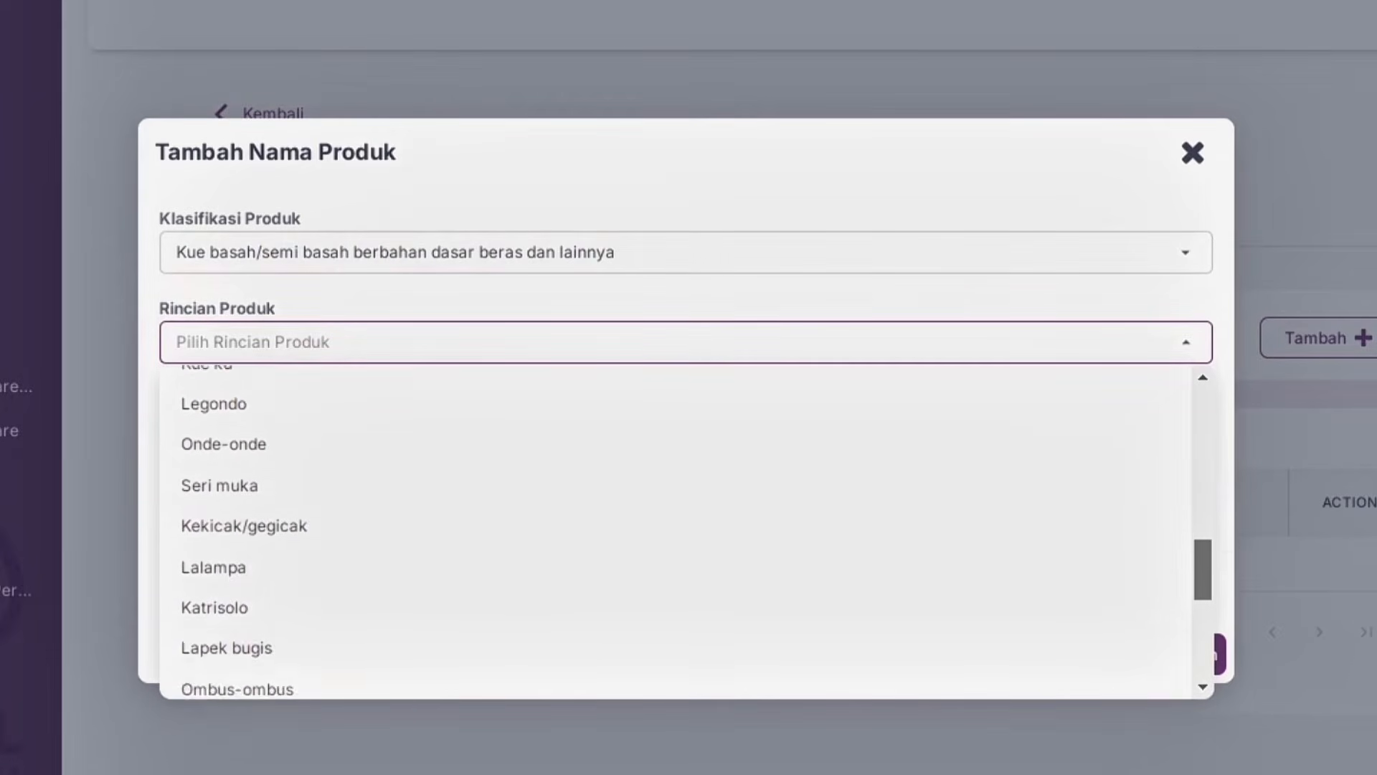
{"action": "scroll", "coordinate": [675, 531], "scroll_direction": "down", "scroll_amount": 2}
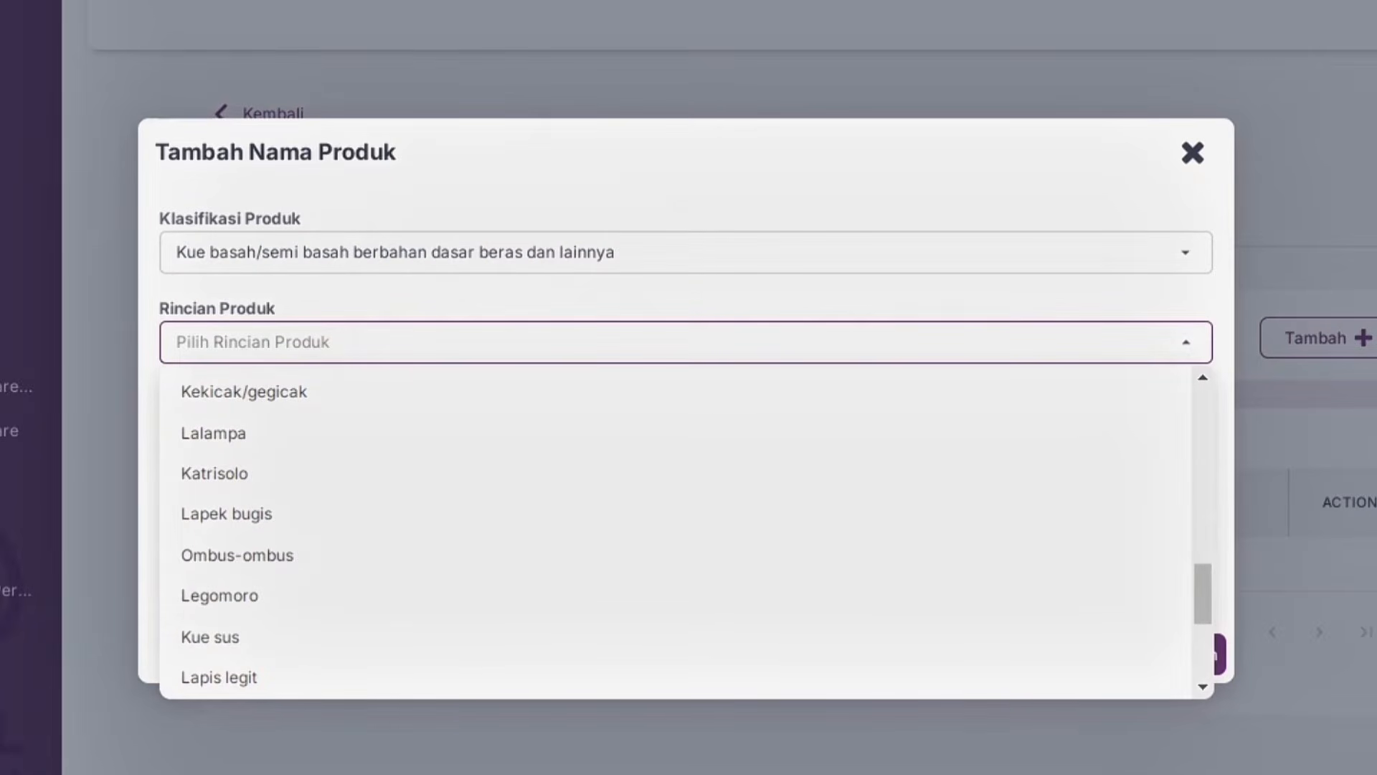
{"action": "scroll", "coordinate": [674, 531], "scroll_direction": "down", "scroll_amount": 3}
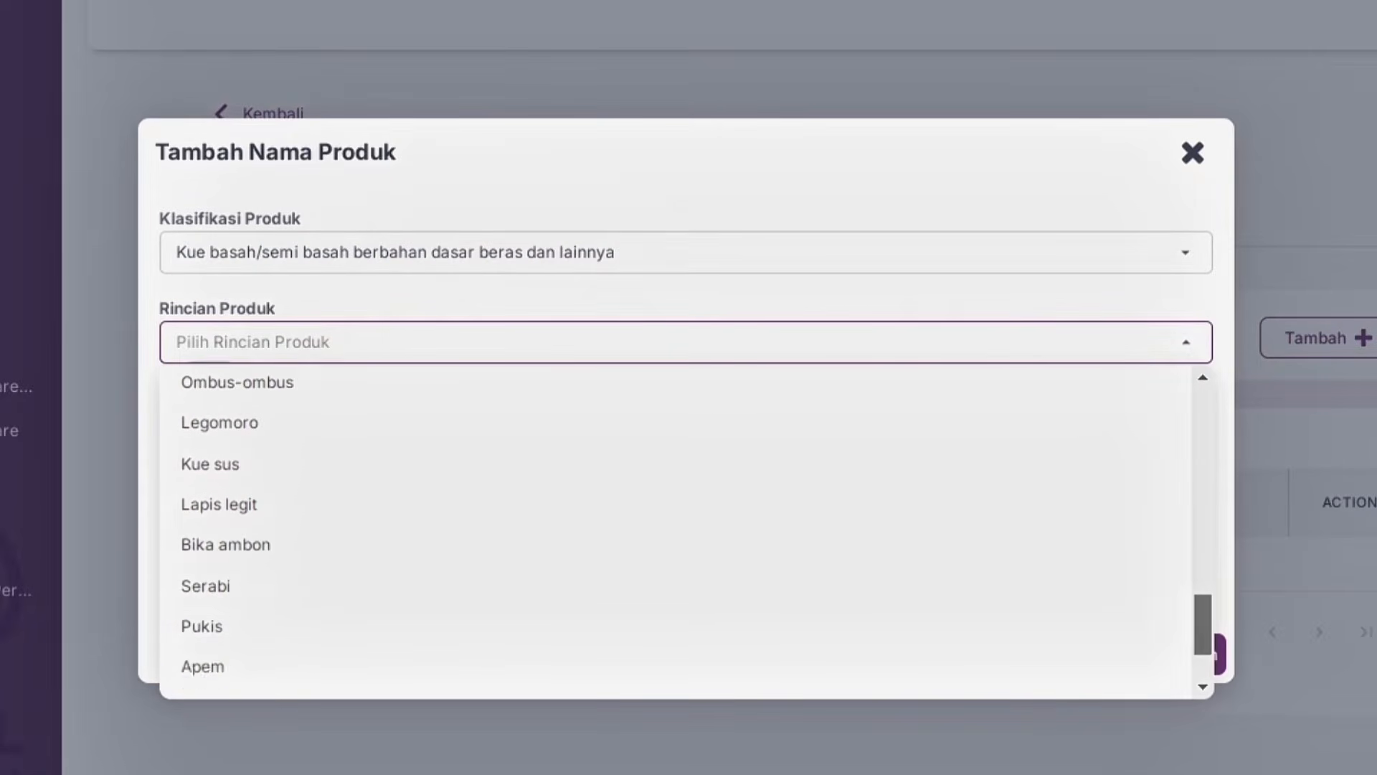
{"action": "scroll", "coordinate": [675, 530], "scroll_direction": "down", "scroll_amount": 3}
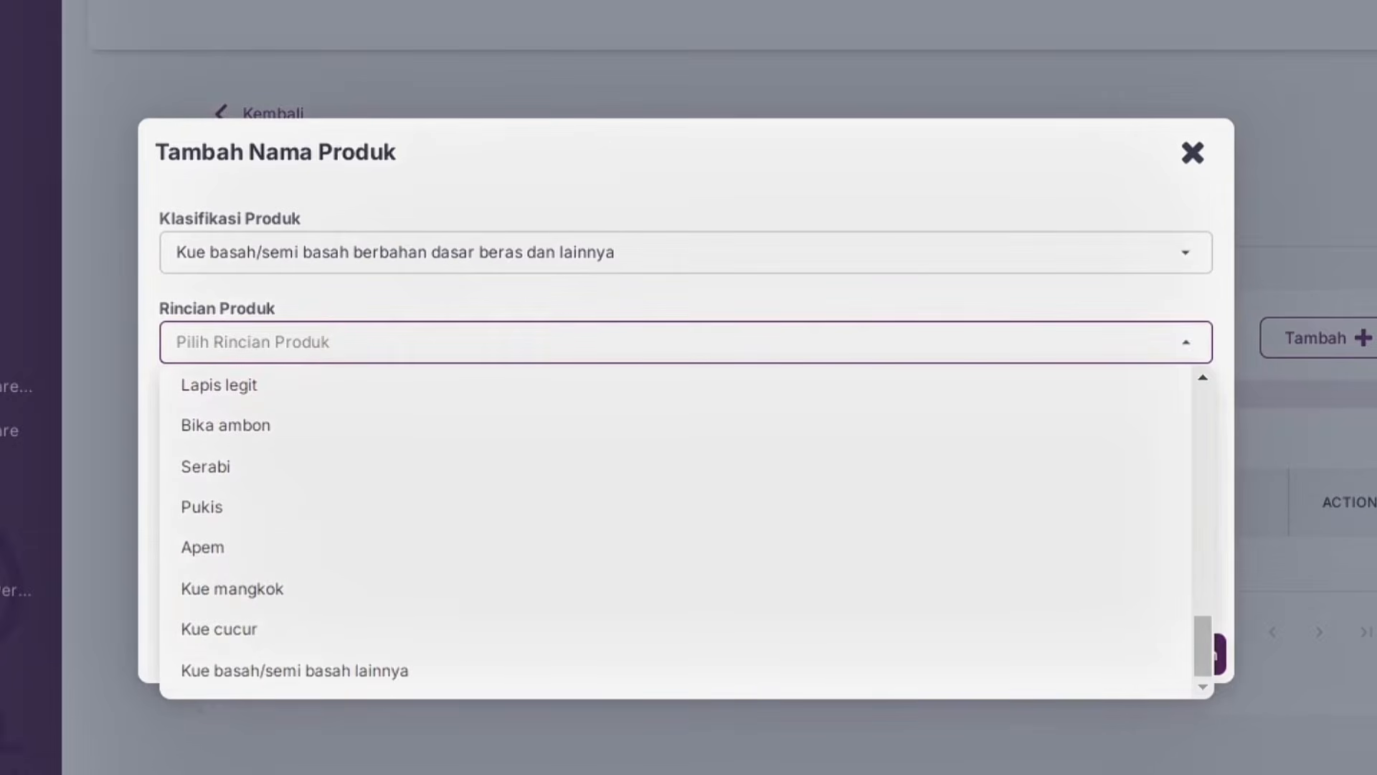
{"action": "left_click", "coordinate": [431, 671]}
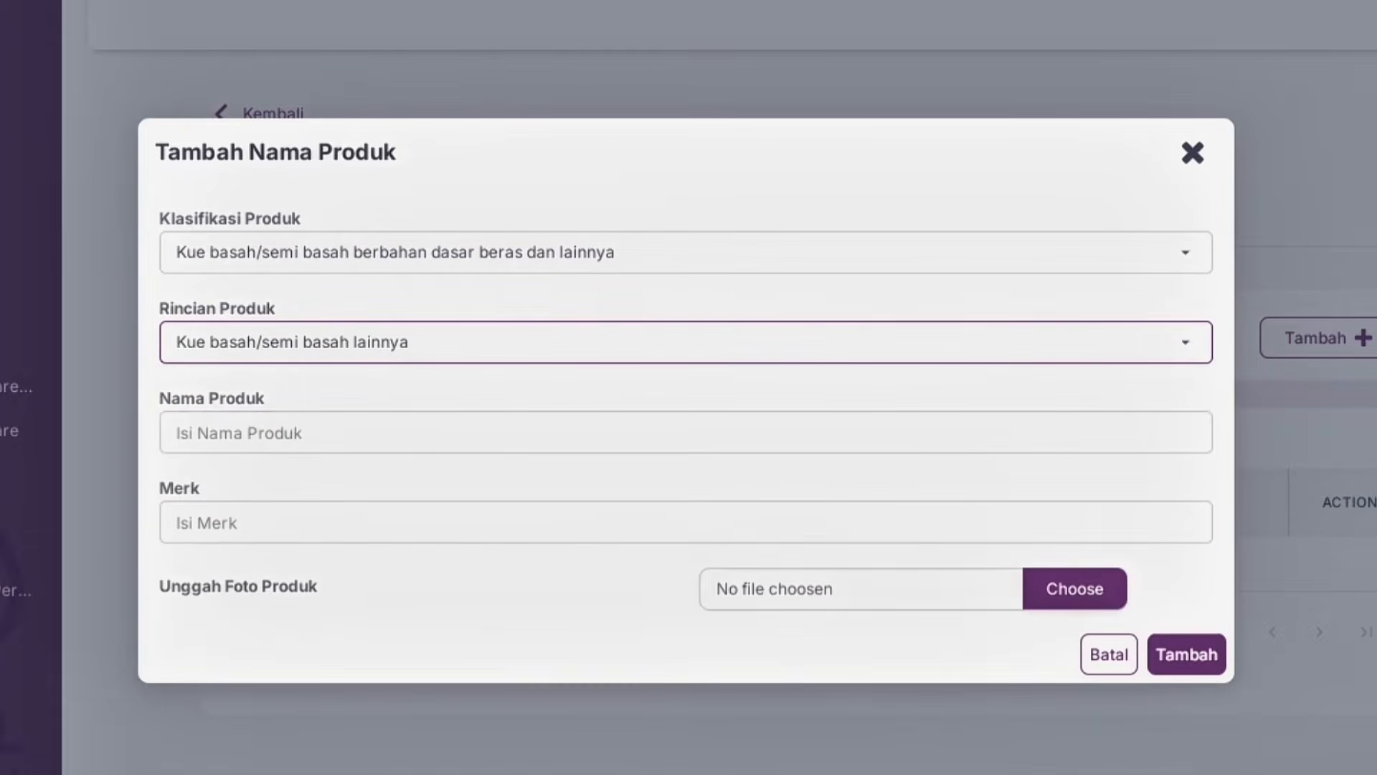
Enter 'Risol Ragout Thara's Kitchen' as product name and brand, and attach a product photo
{"action": "left_click", "coordinate": [686, 432]}
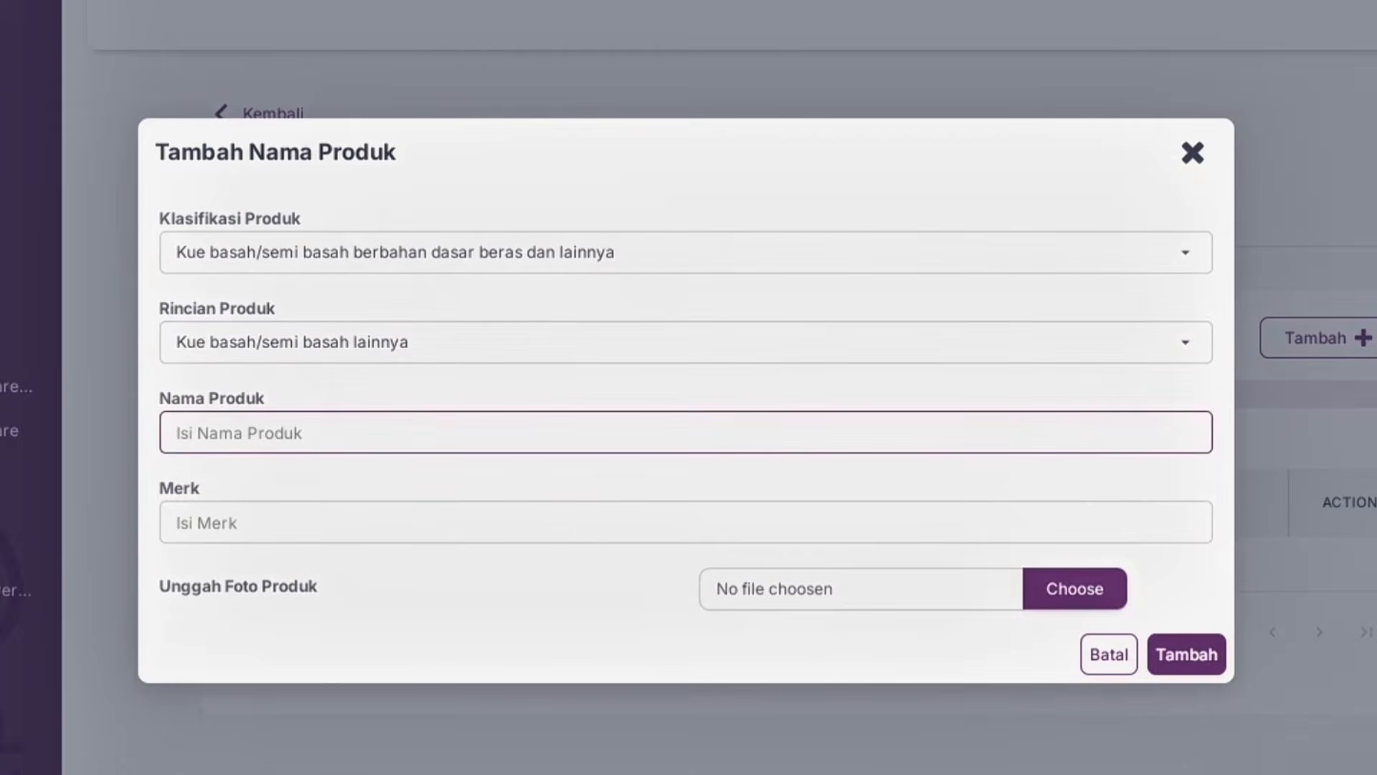
{"action": "type", "text": "Riso"}
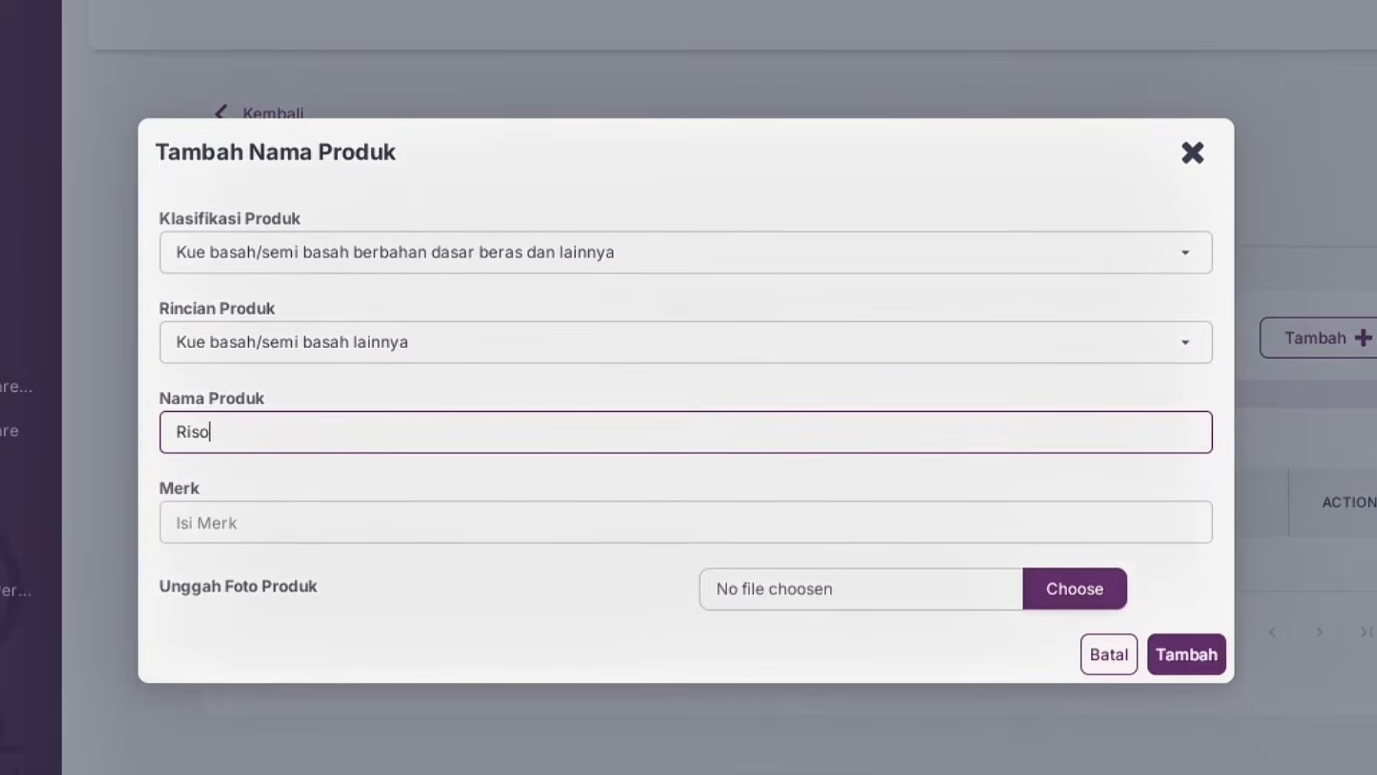
{"action": "type", "text": "l Ragout "}
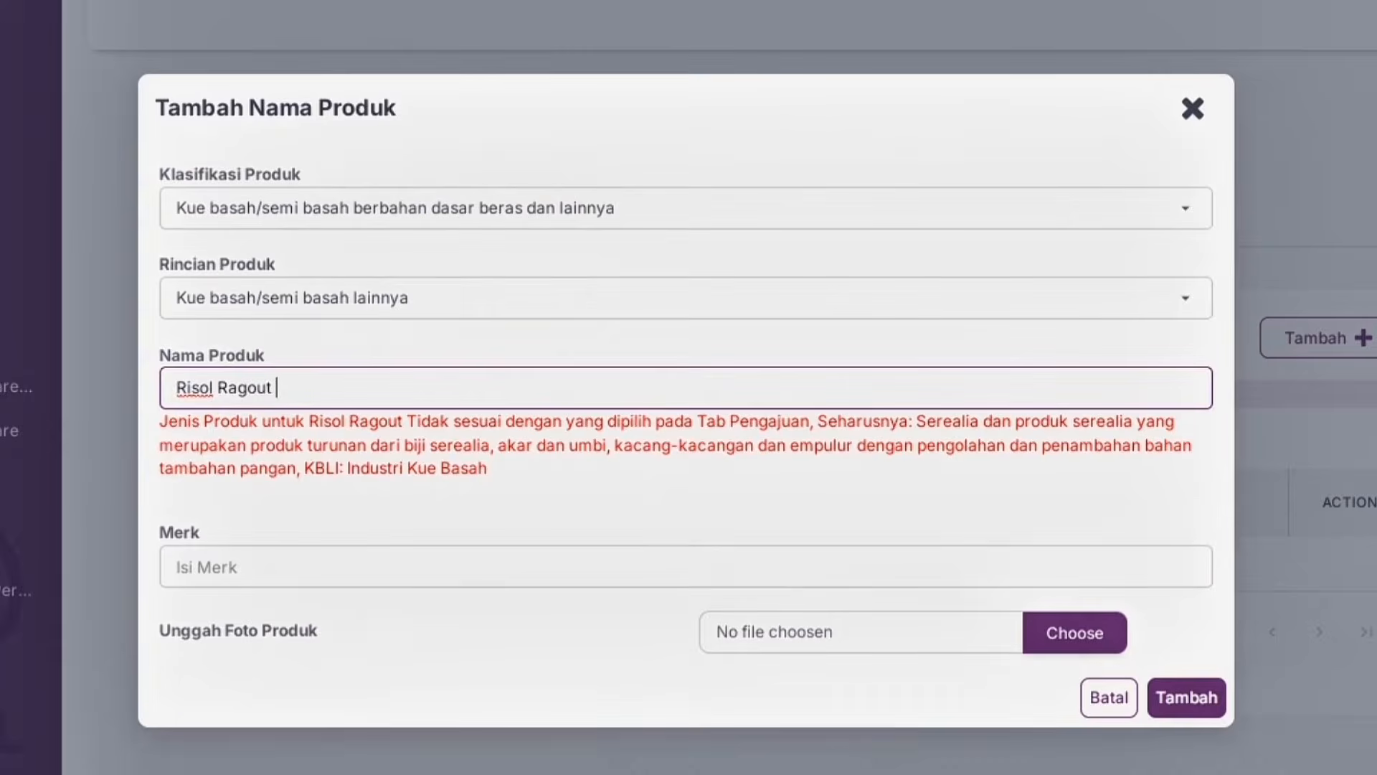
{"action": "type", "text": "Thara's"}
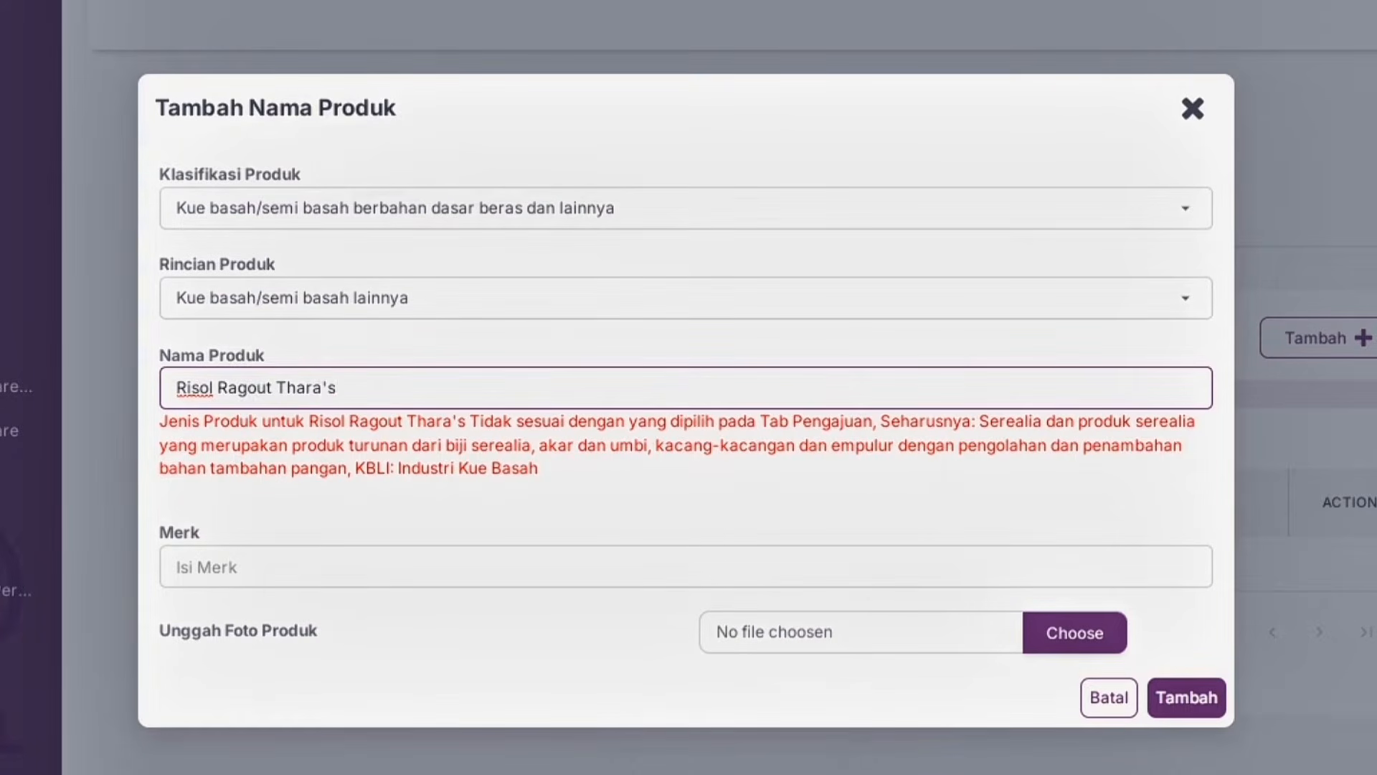
{"action": "type", "text": " Kitchen"}
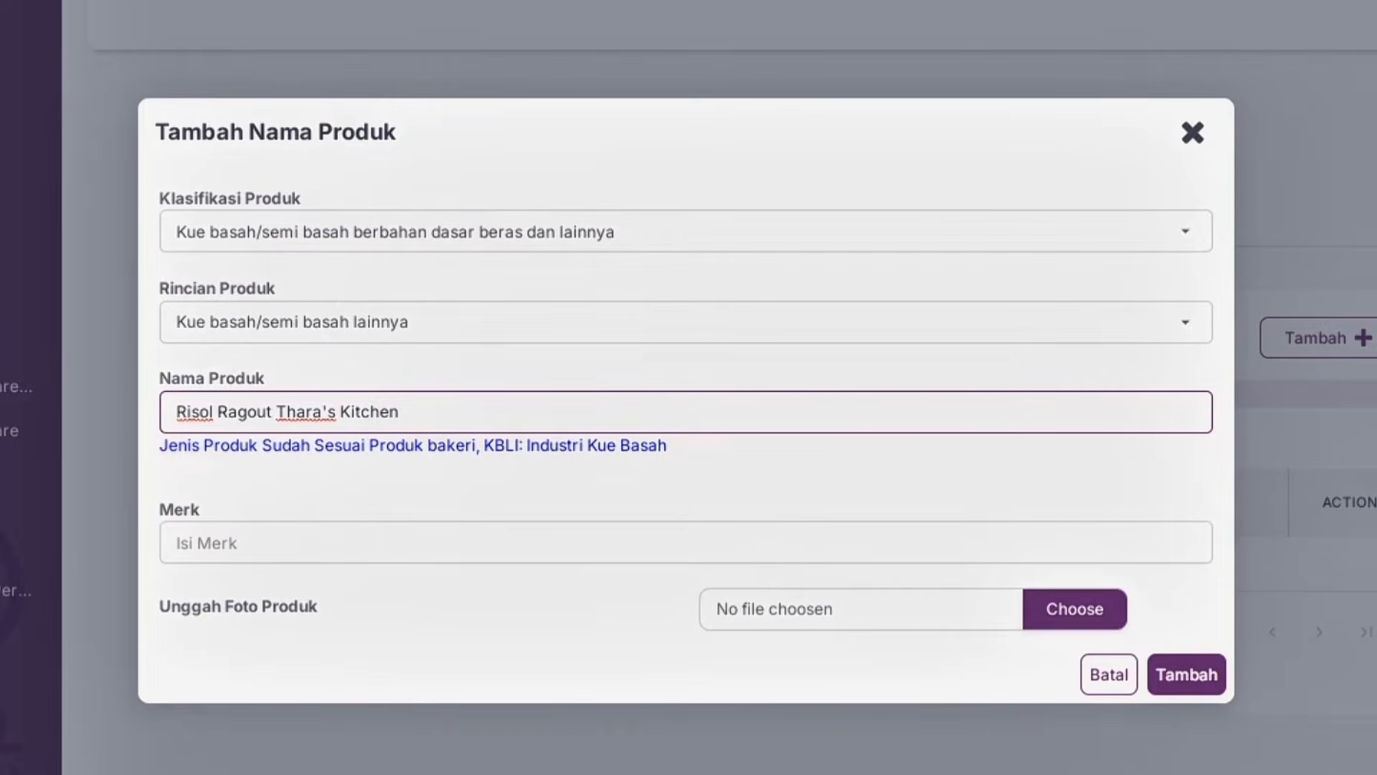
{"action": "key", "text": "Tab"}
{"action": "key", "text": "shift+Tab"}
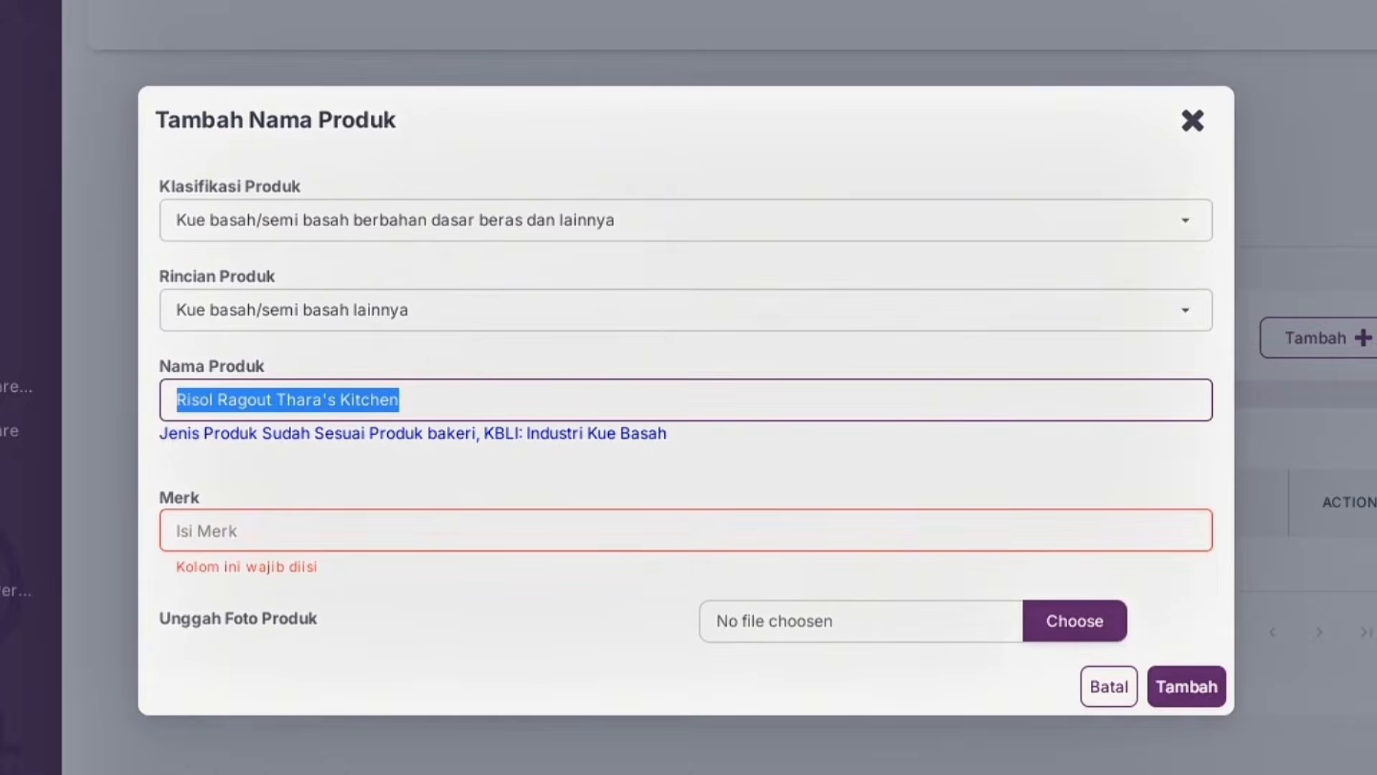
{"action": "key", "text": "ctrl+c"}
{"action": "key", "text": "Tab"}
{"action": "key", "text": "ctrl+v"}
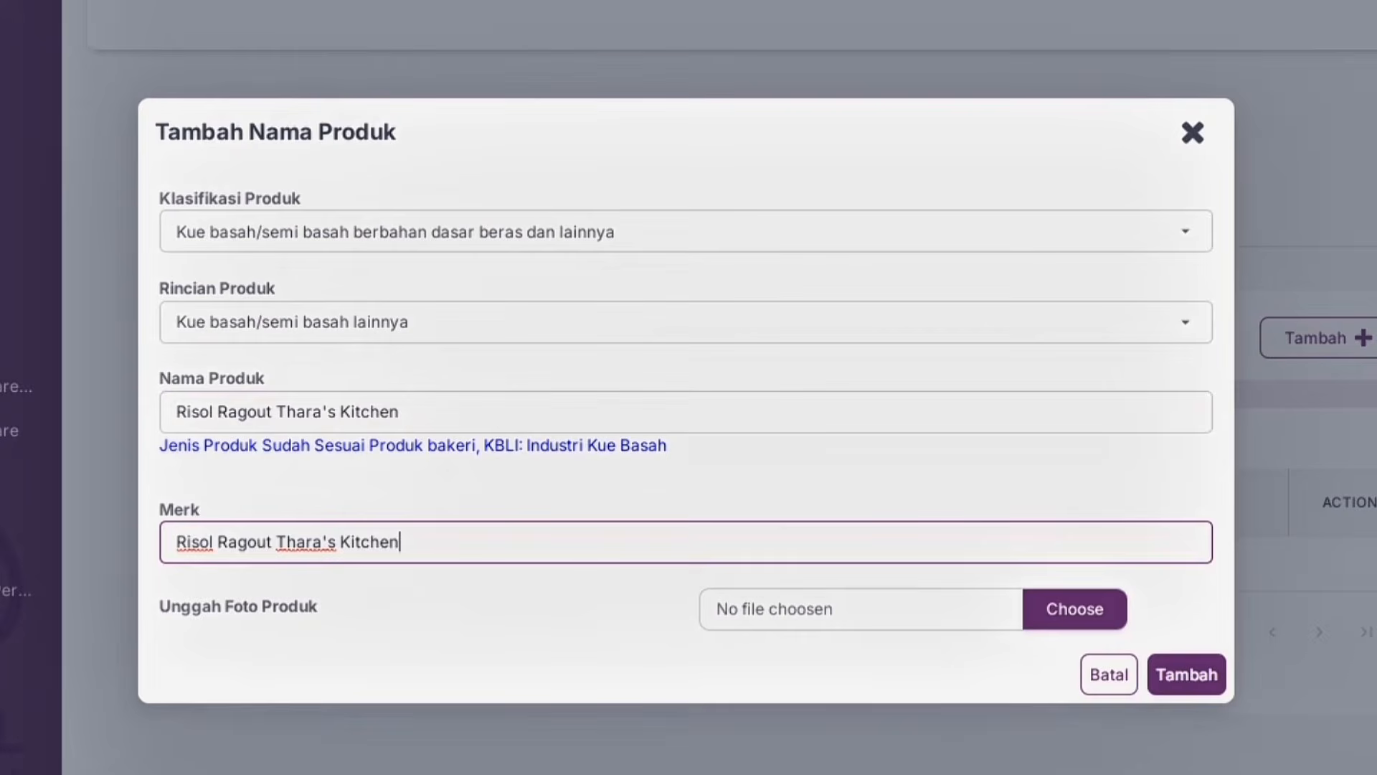
{"action": "key", "text": "Tab"}
{"action": "key", "text": "space"}
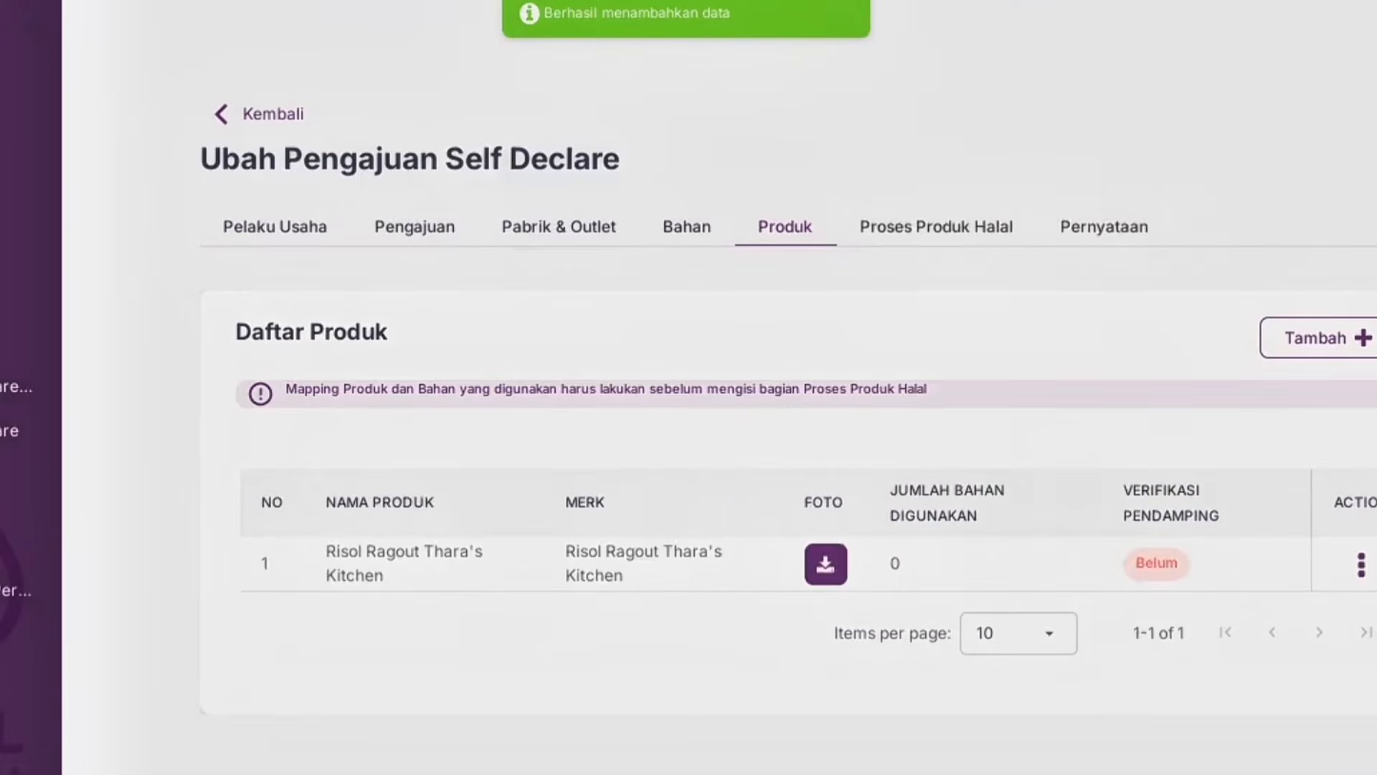
For Risol Ragout, tick Kentang, Wortel, Bawang Bombay, Daun Seledri, Emina Cheese Stick, Ladaku pepper and Royal Palmia margarine
{"action": "left_click", "coordinate": [1362, 565]}
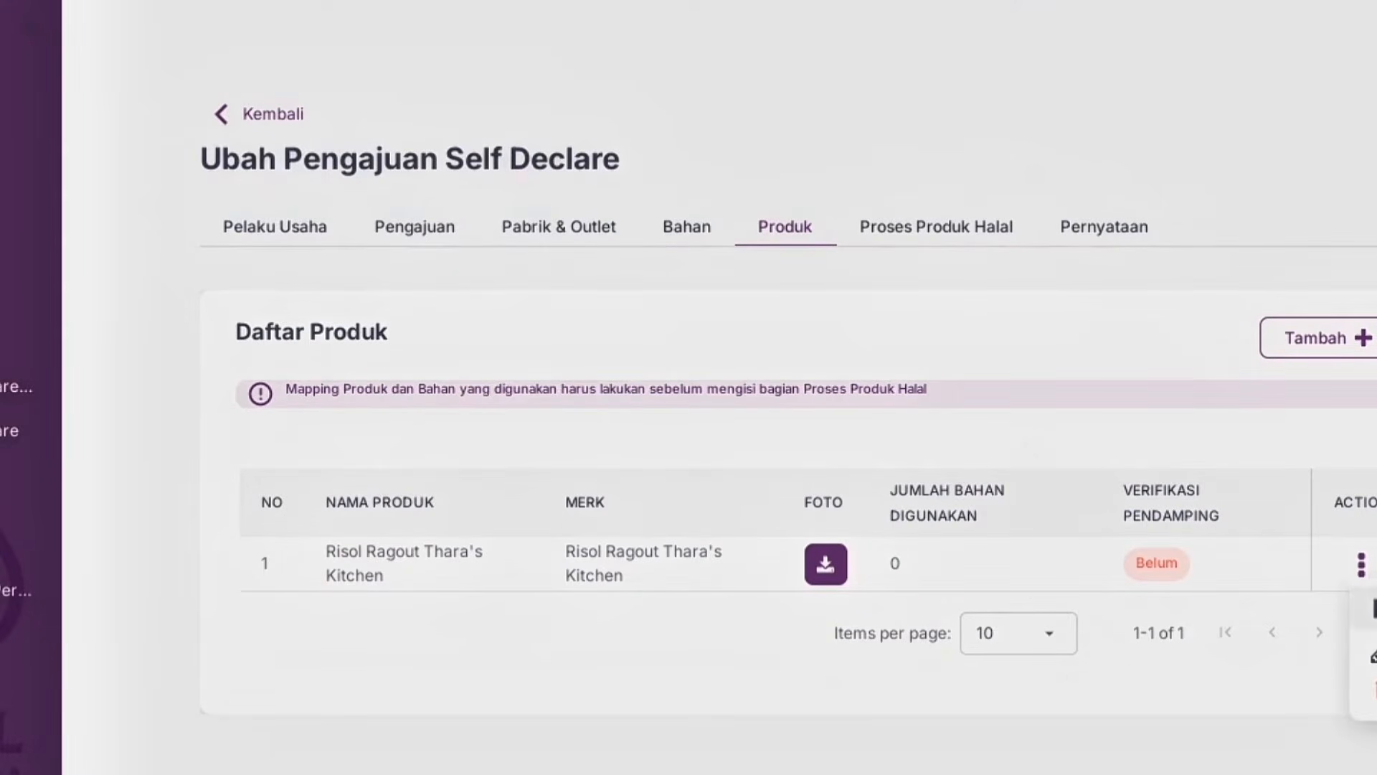
{"action": "left_click", "coordinate": [1372, 608]}
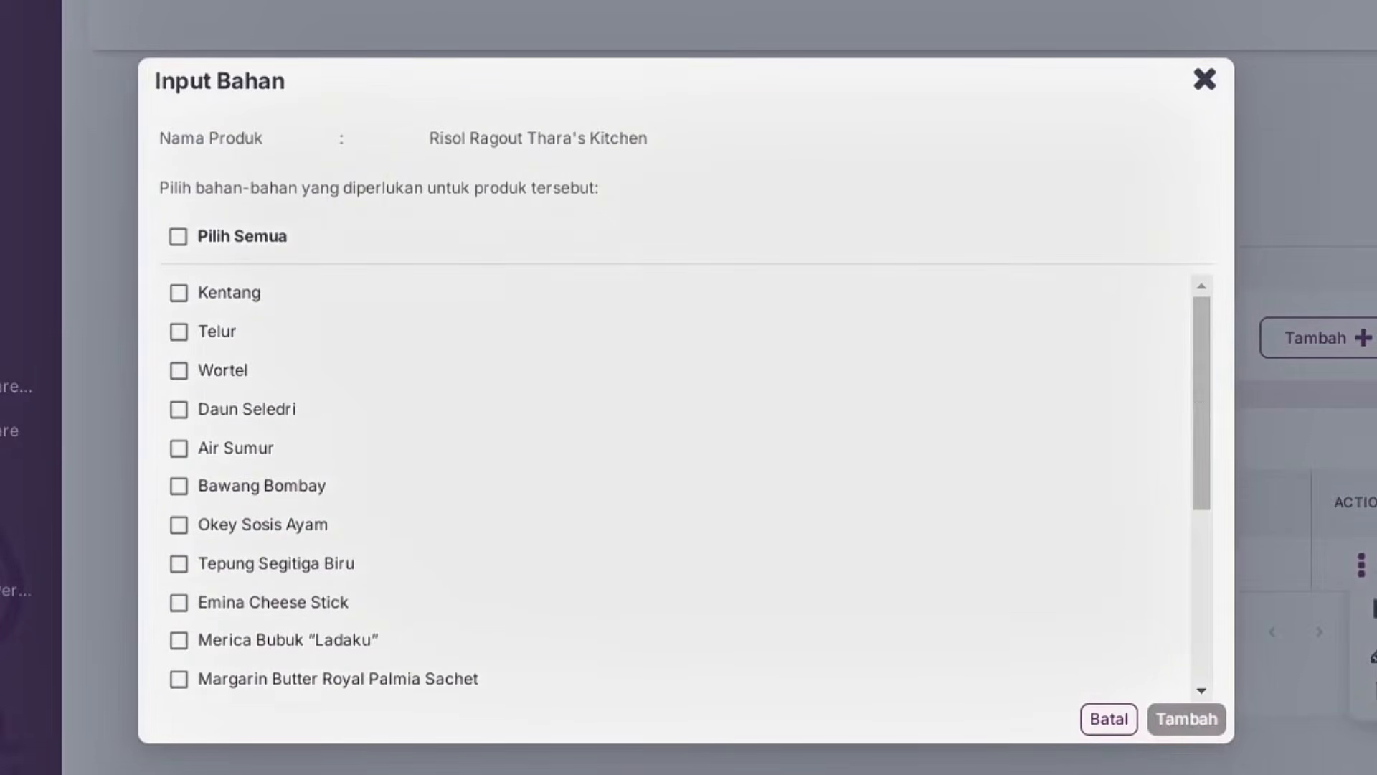
{"action": "left_click", "coordinate": [178, 292]}
{"action": "left_click", "coordinate": [178, 370]}
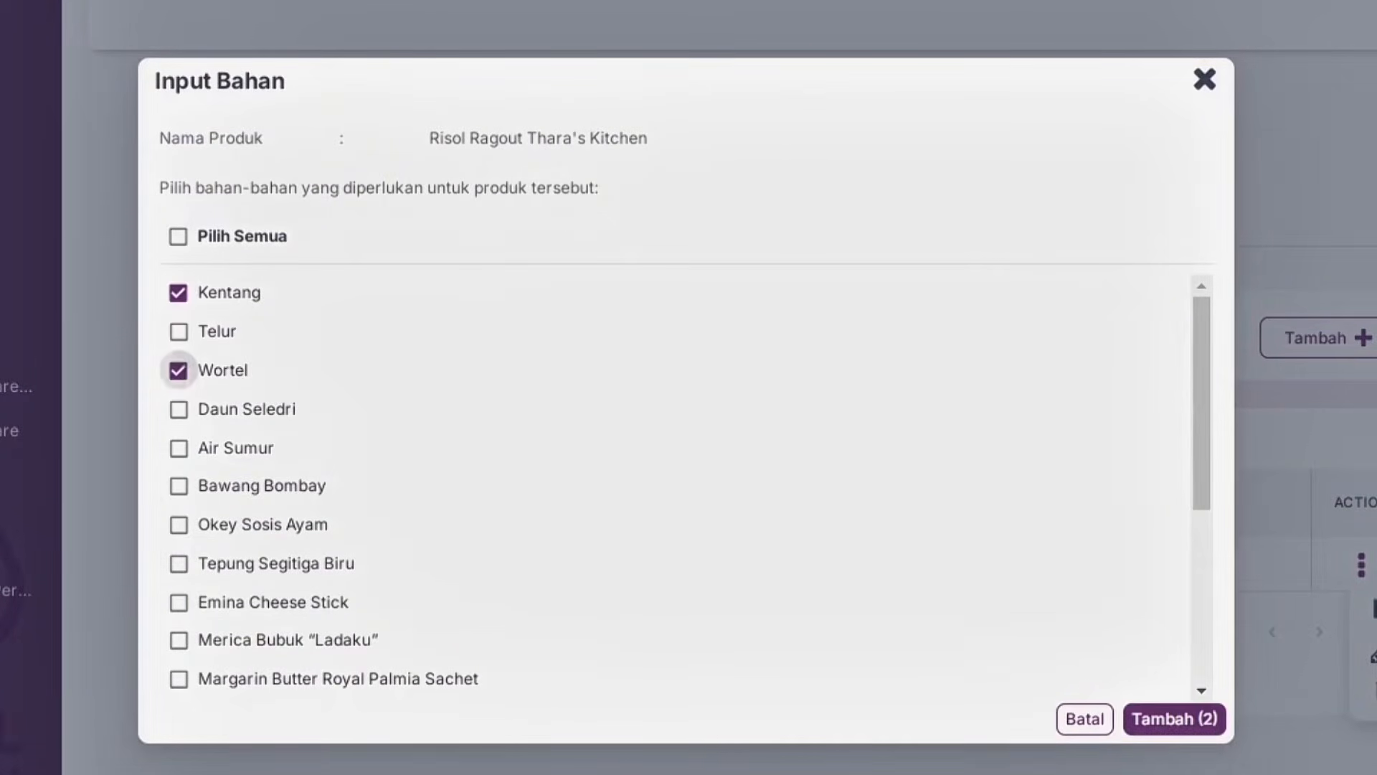
{"action": "left_click", "coordinate": [178, 486]}
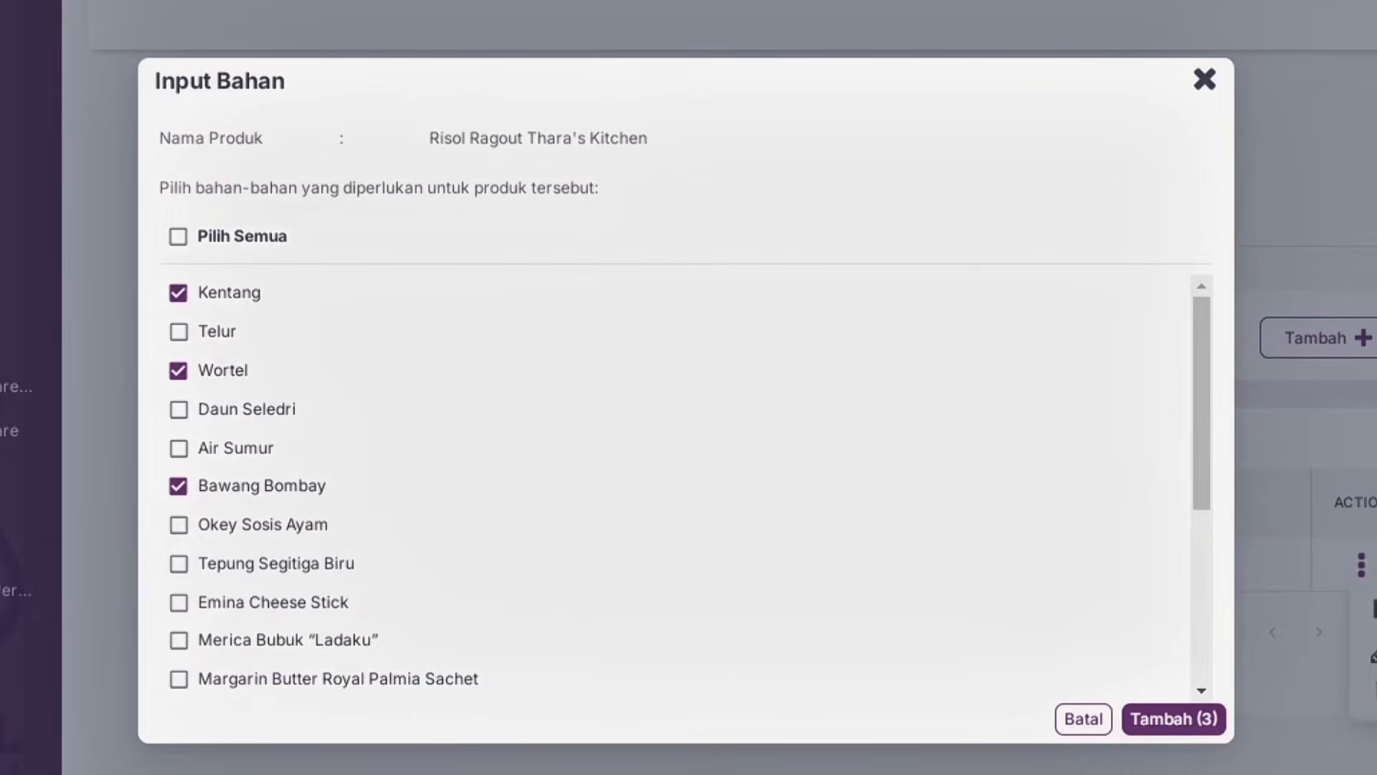
{"action": "left_click", "coordinate": [178, 409]}
{"action": "left_click", "coordinate": [179, 603]}
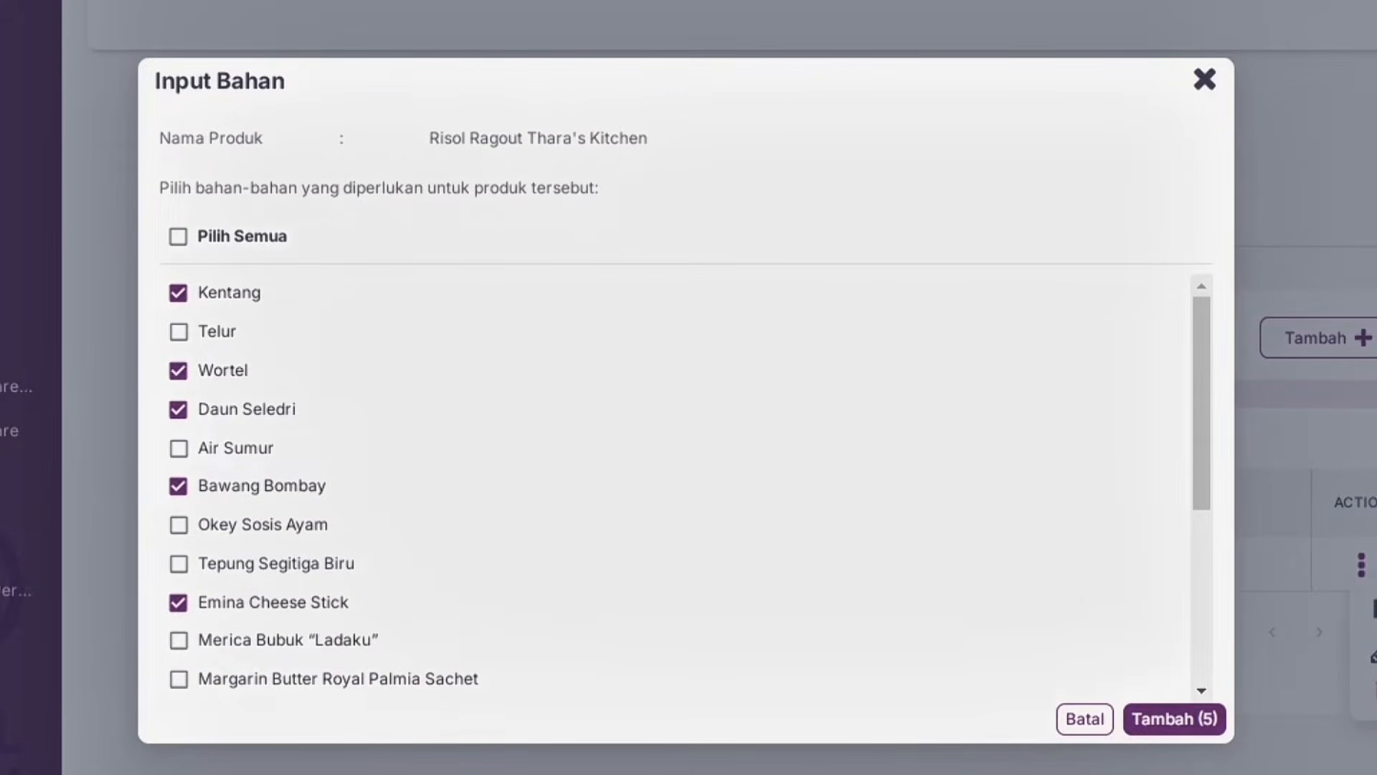
{"action": "left_click", "coordinate": [178, 641]}
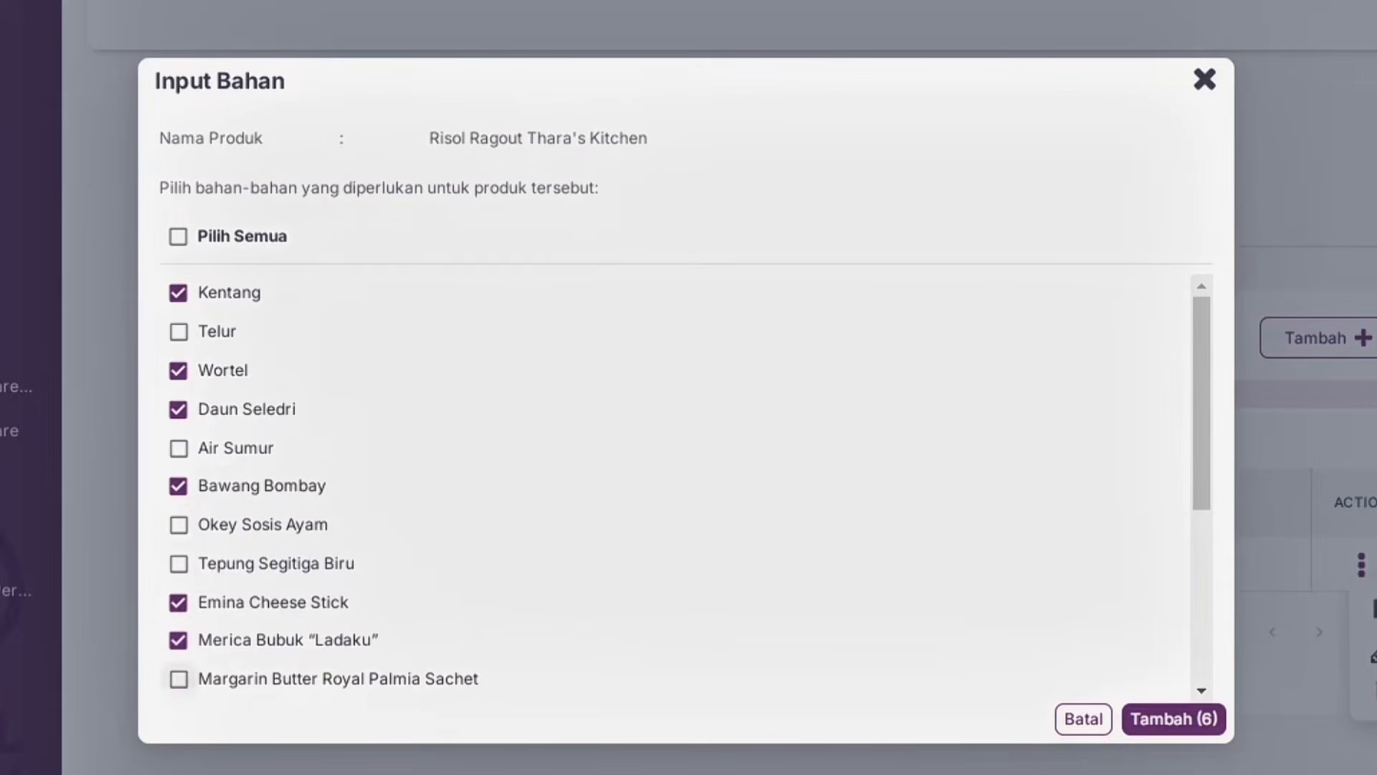
{"action": "left_click", "coordinate": [179, 679]}
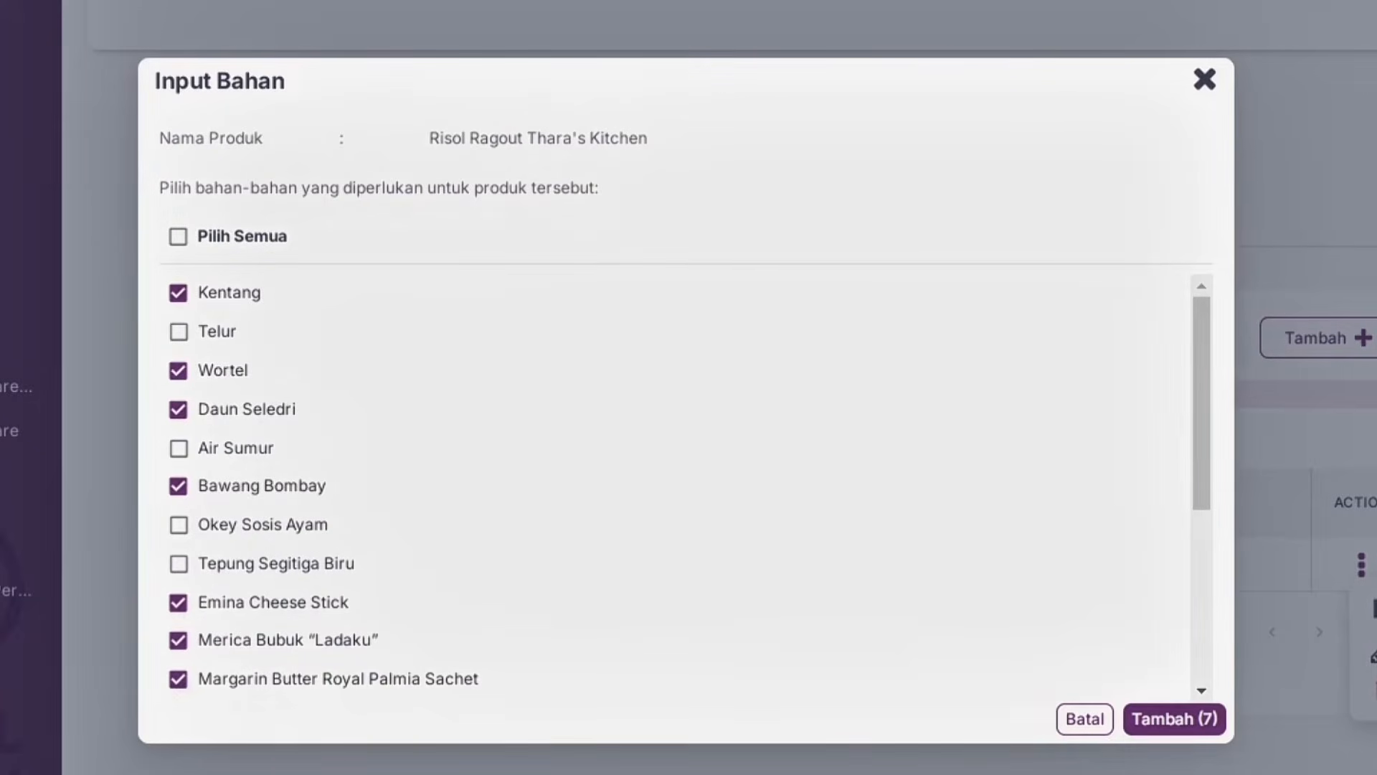
{"action": "left_click", "coordinate": [1201, 691]}
{"action": "left_click", "coordinate": [1202, 691]}
{"action": "left_click", "coordinate": [1201, 691]}
{"action": "left_click", "coordinate": [1202, 691]}
{"action": "left_click", "coordinate": [1202, 691]}
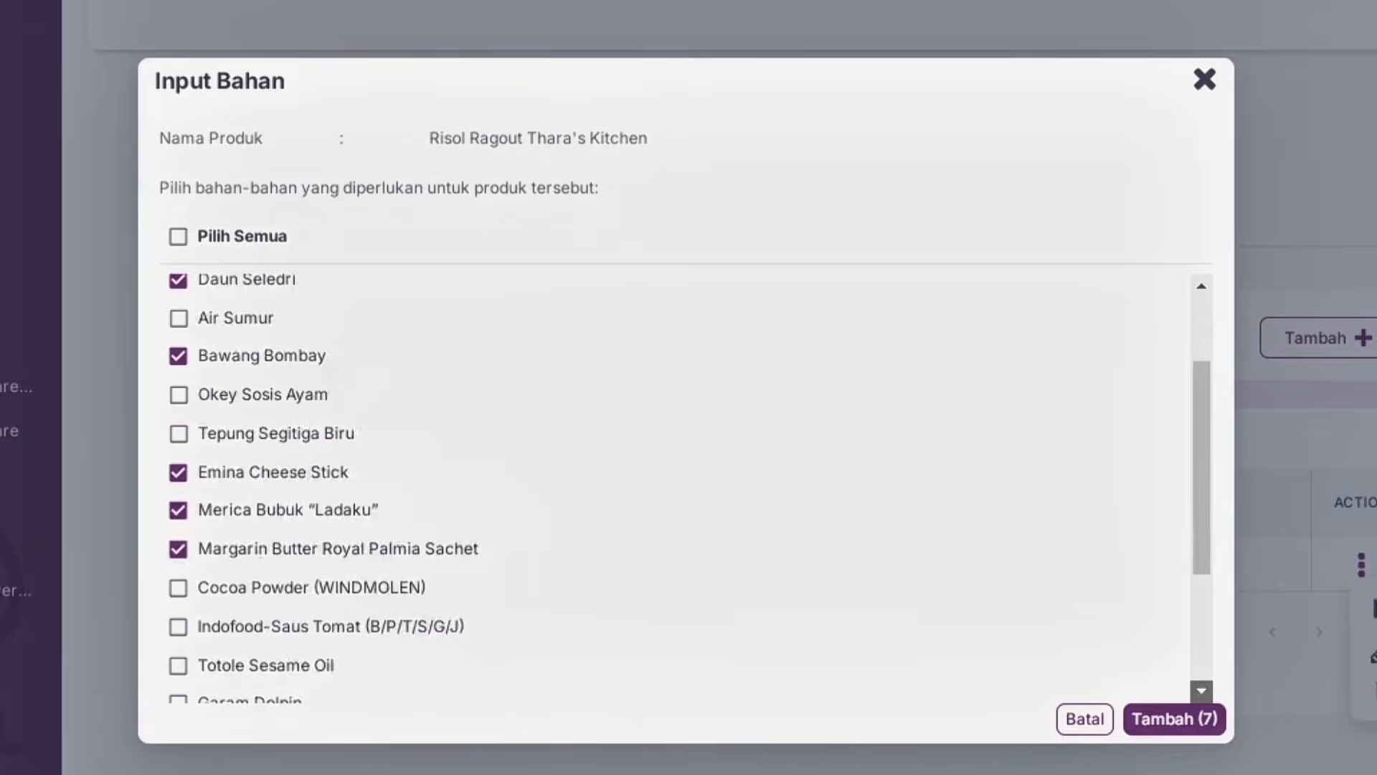
{"action": "left_click", "coordinate": [1202, 691]}
{"action": "left_click", "coordinate": [1201, 691]}
{"action": "left_click", "coordinate": [1201, 691]}
Tick Totole Sesame Oil, Garam Dolpin, Gulaku sugar, Tiga Sapi condensed creamer and Rose Brand tapioca
{"action": "left_click", "coordinate": [178, 452]}
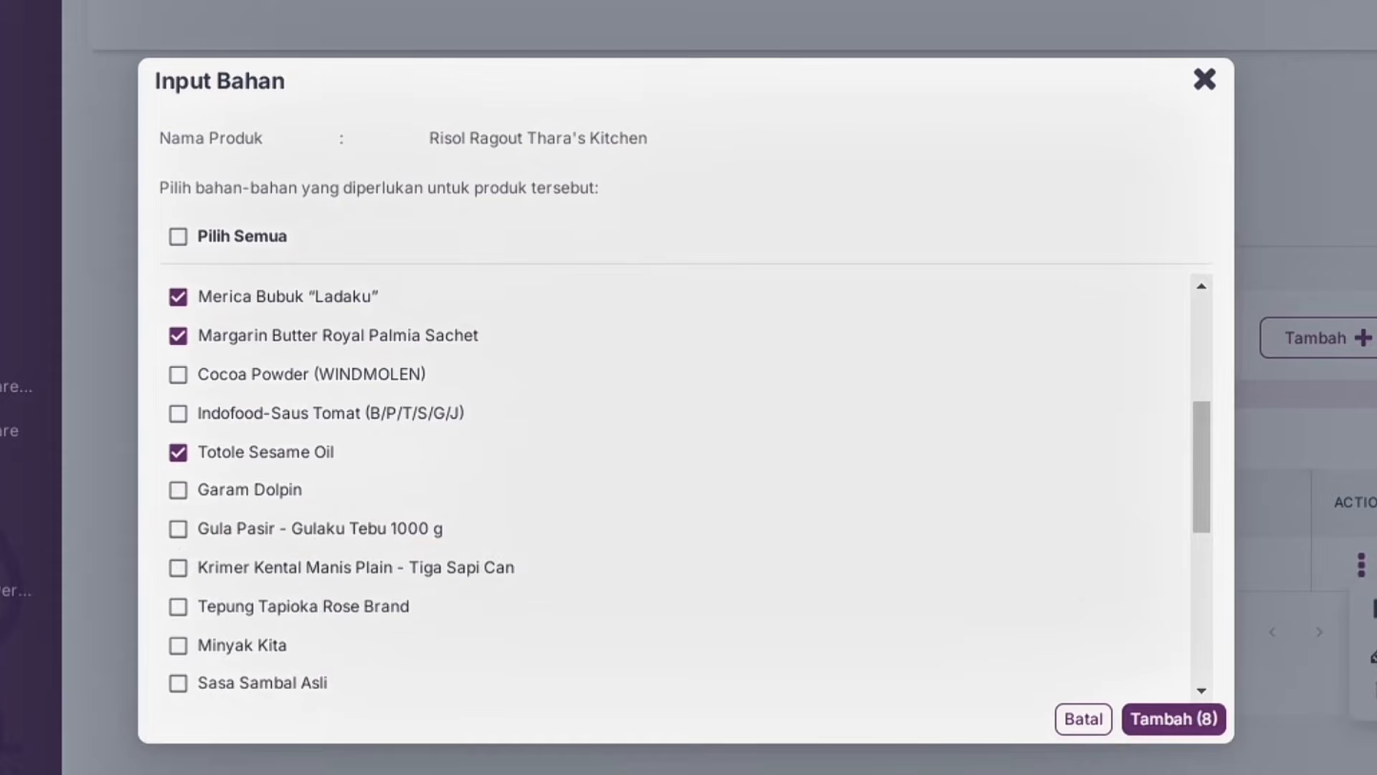
{"action": "left_click", "coordinate": [177, 490]}
{"action": "left_click", "coordinate": [178, 529]}
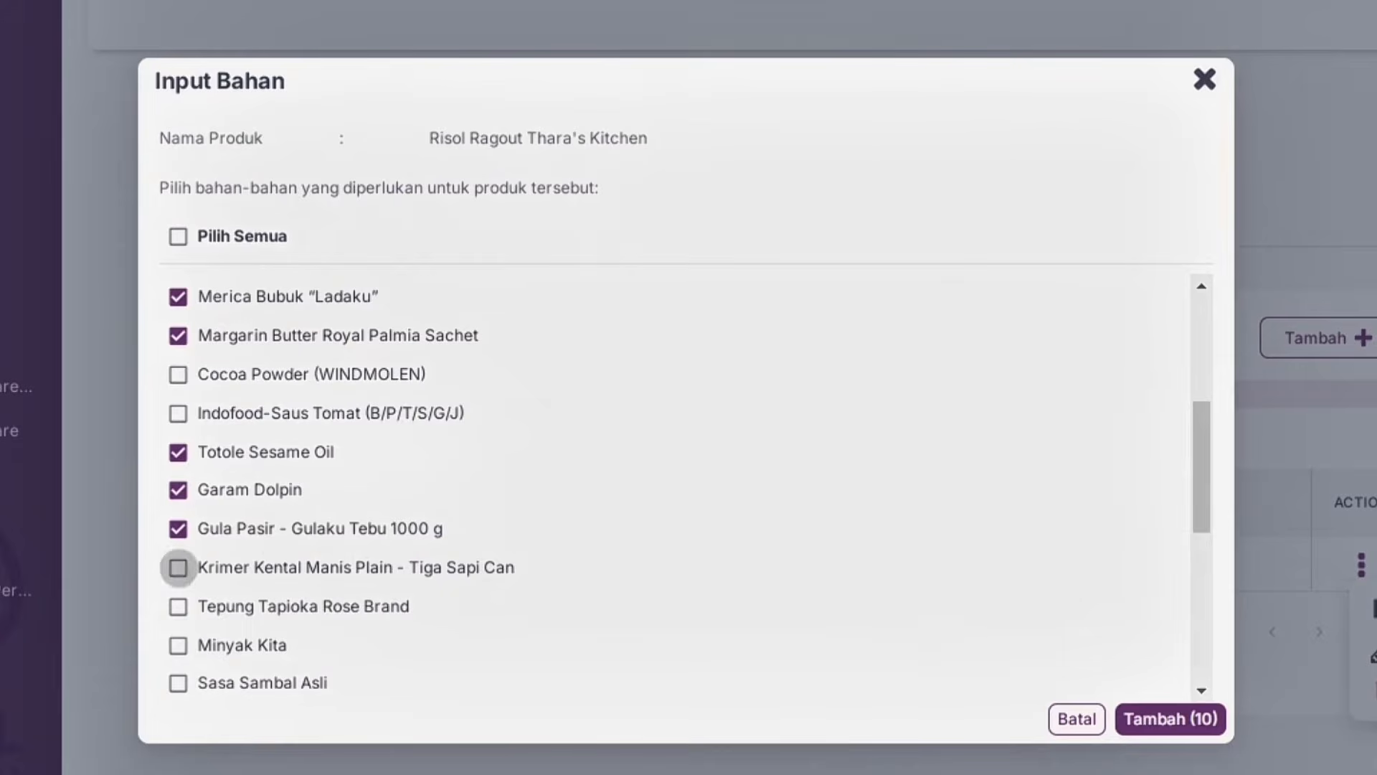
{"action": "left_click", "coordinate": [178, 567]}
{"action": "left_click", "coordinate": [178, 606]}
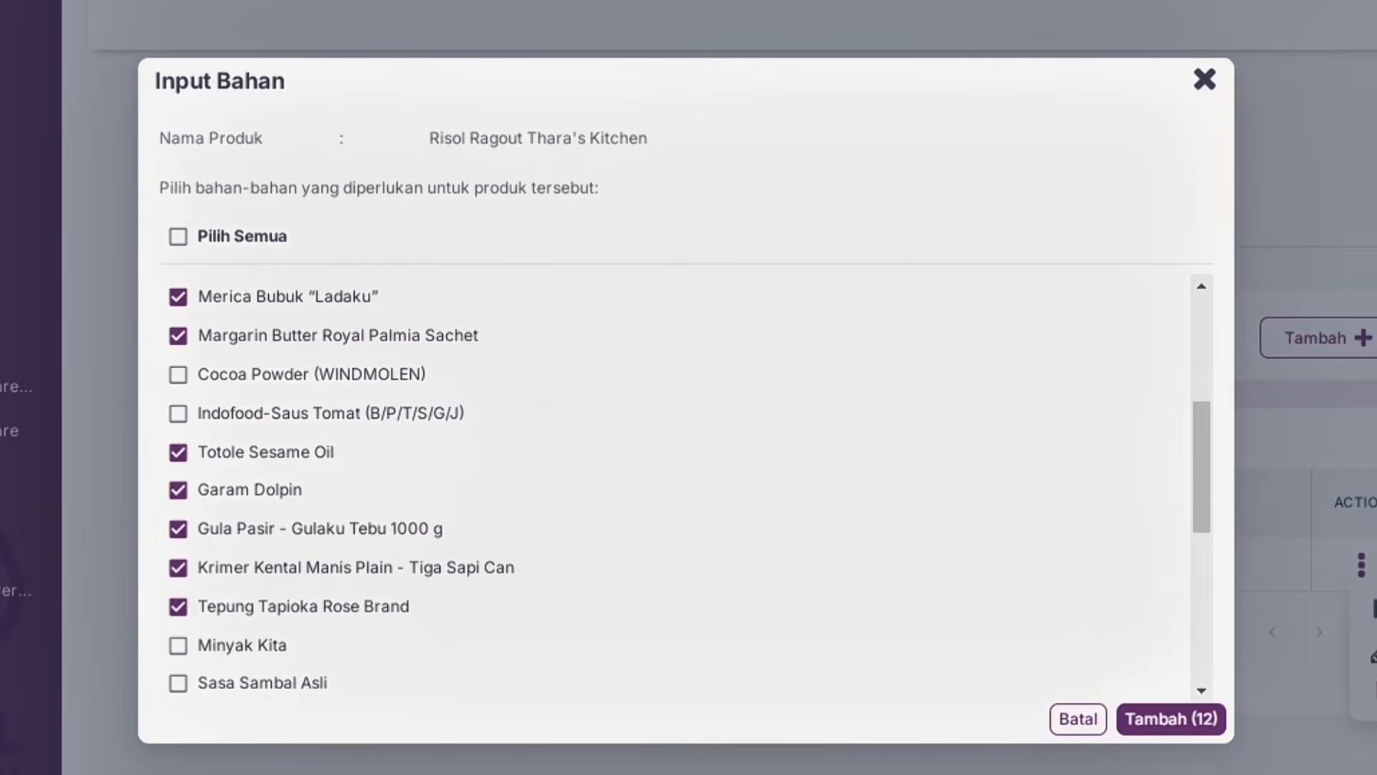
{"action": "scroll", "coordinate": [674, 488], "scroll_direction": "down", "scroll_amount": 6}
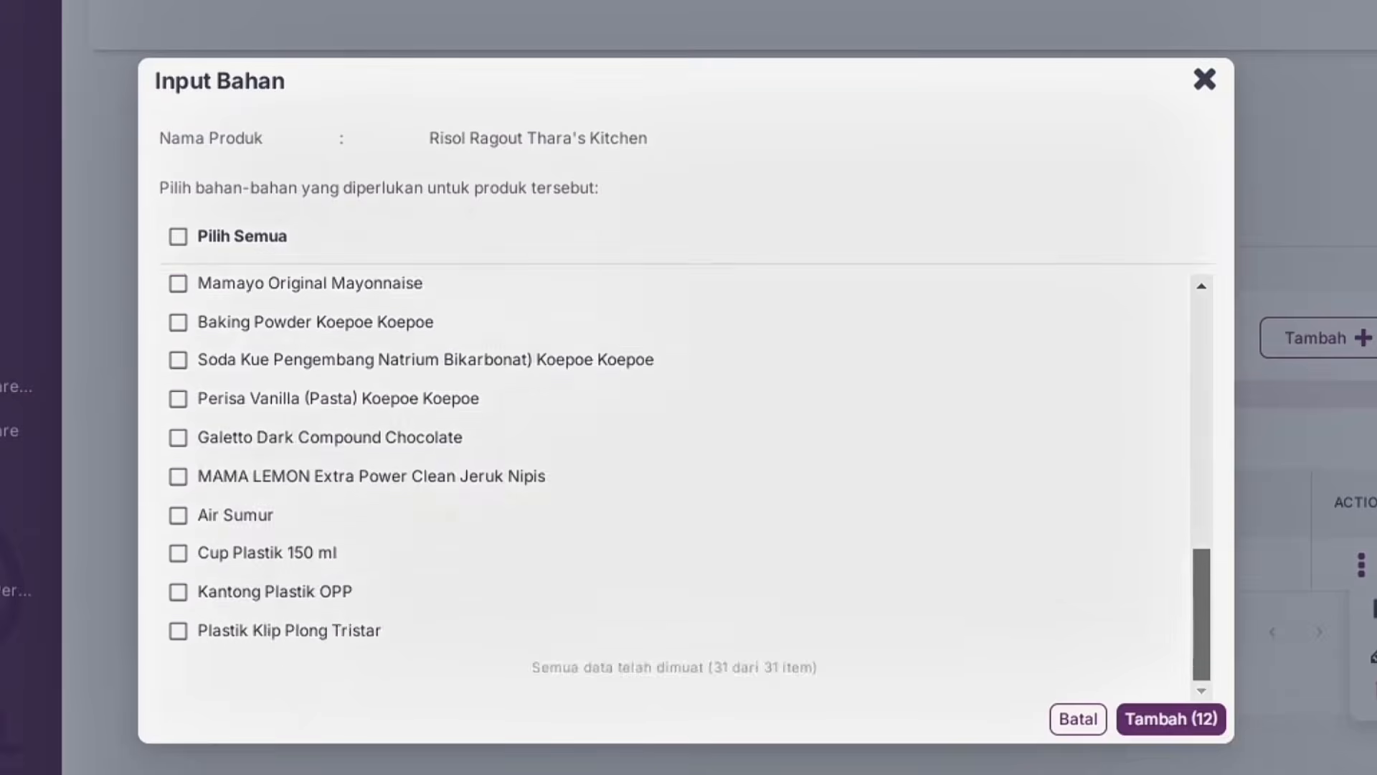
{"action": "scroll", "coordinate": [674, 487], "scroll_direction": "up", "scroll_amount": 10}
{"action": "scroll", "coordinate": [675, 488], "scroll_direction": "down", "scroll_amount": 7}
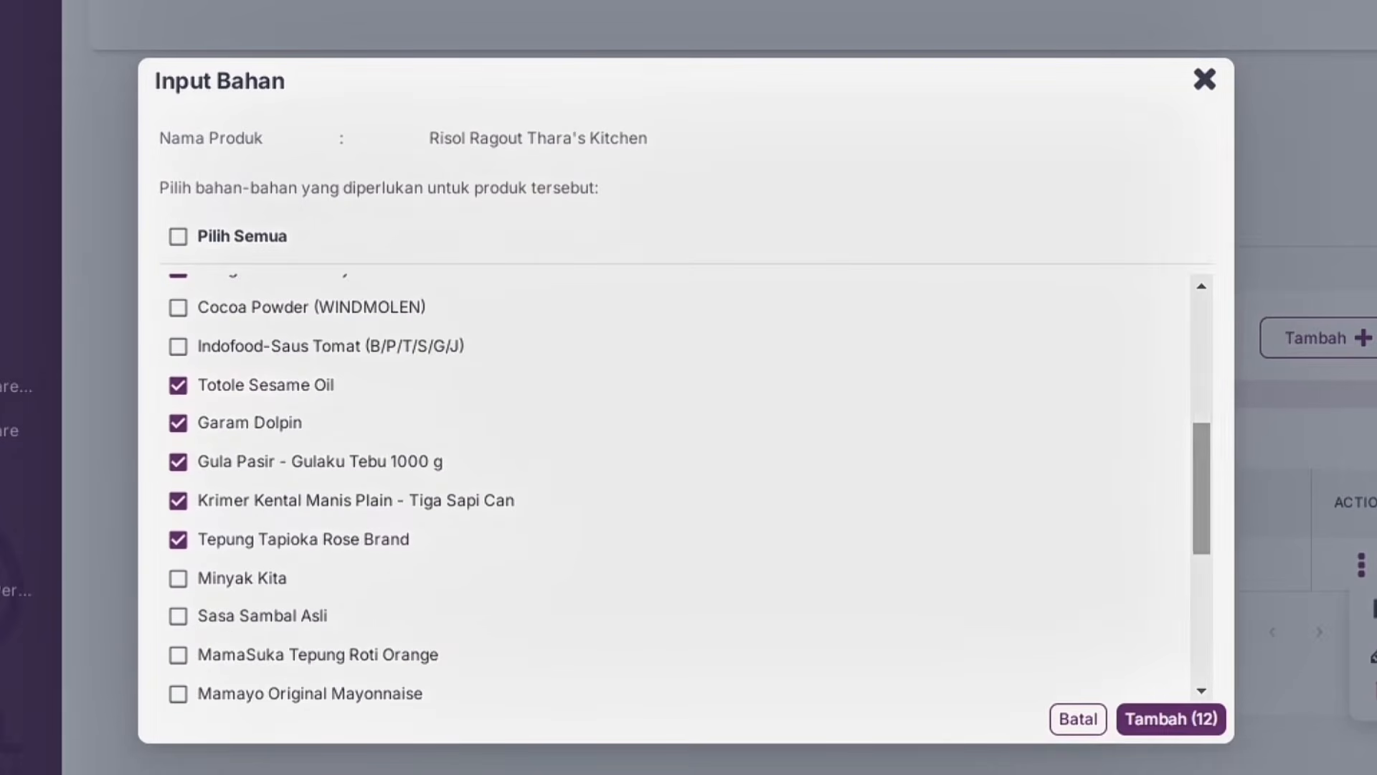
{"action": "left_click_drag", "start_coordinate": [1201, 515], "coordinate": [1202, 603]}
{"action": "left_click_drag", "start_coordinate": [1202, 604], "coordinate": [1202, 362]}
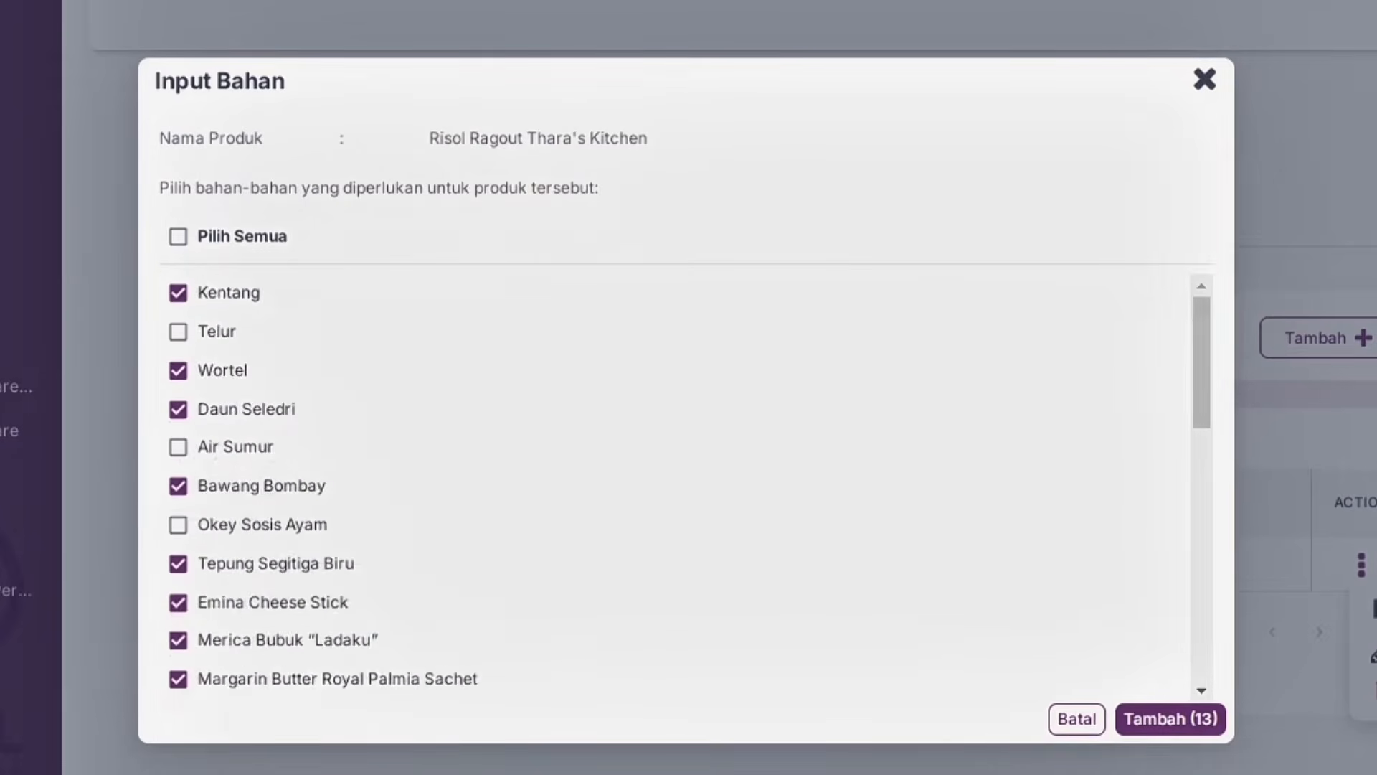
{"action": "scroll", "coordinate": [675, 488], "scroll_direction": "down", "scroll_amount": 4}
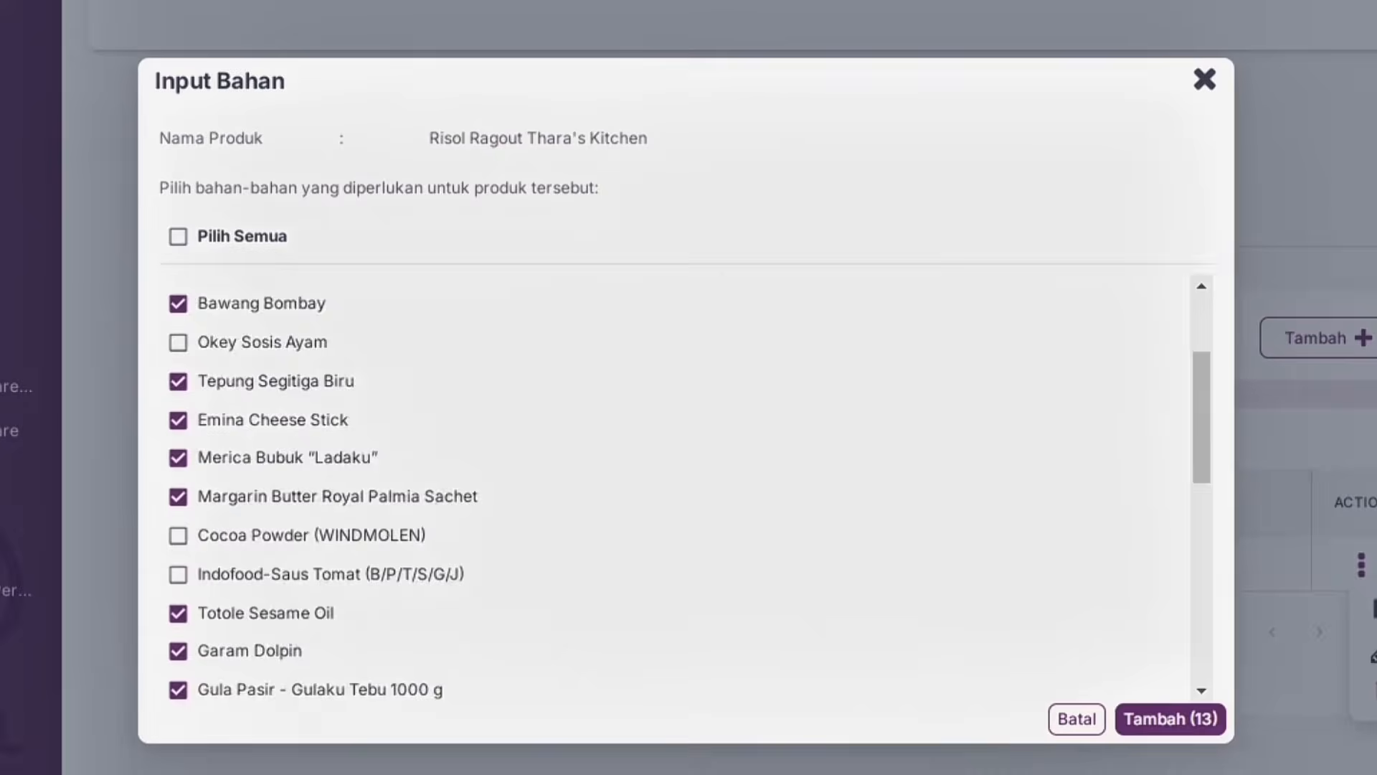
{"action": "scroll", "coordinate": [674, 488], "scroll_direction": "down", "scroll_amount": 2}
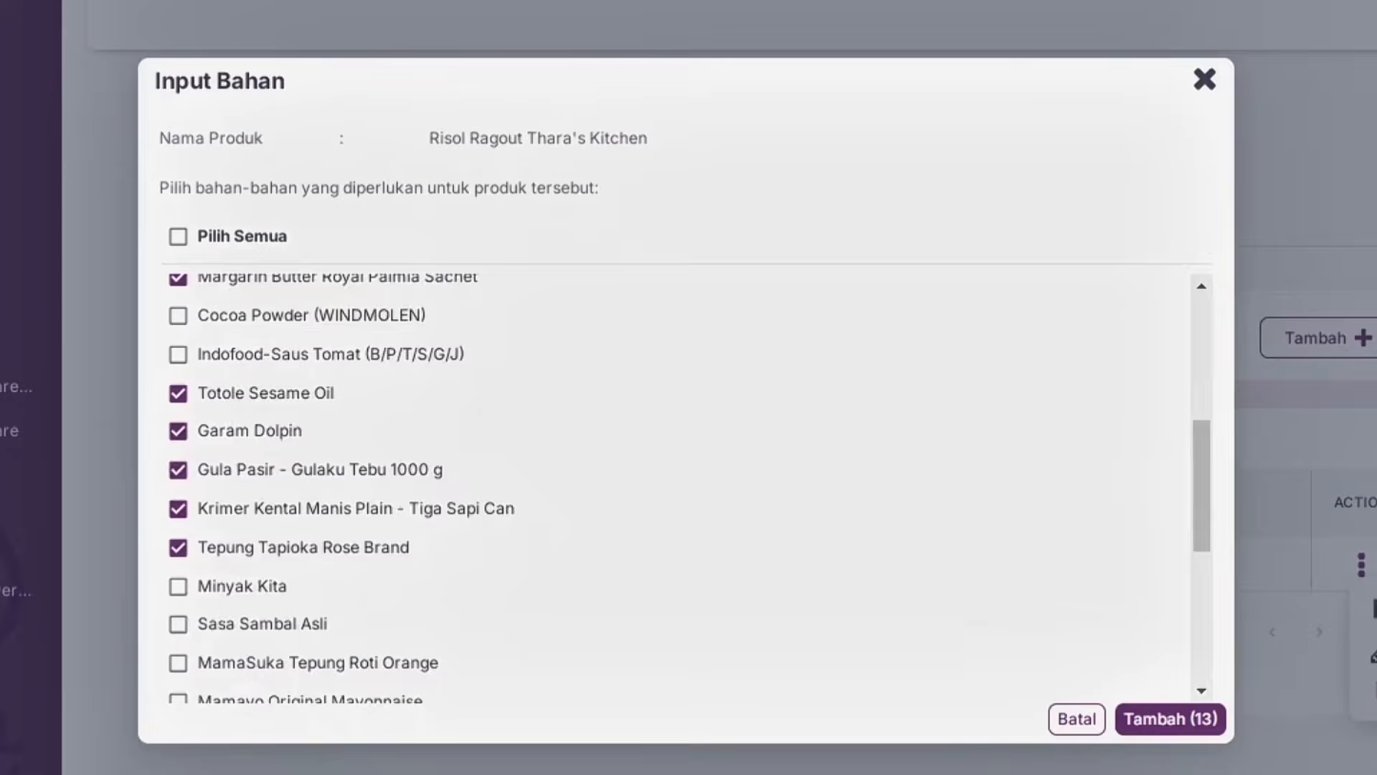
{"action": "scroll", "coordinate": [675, 488], "scroll_direction": "up", "scroll_amount": 2}
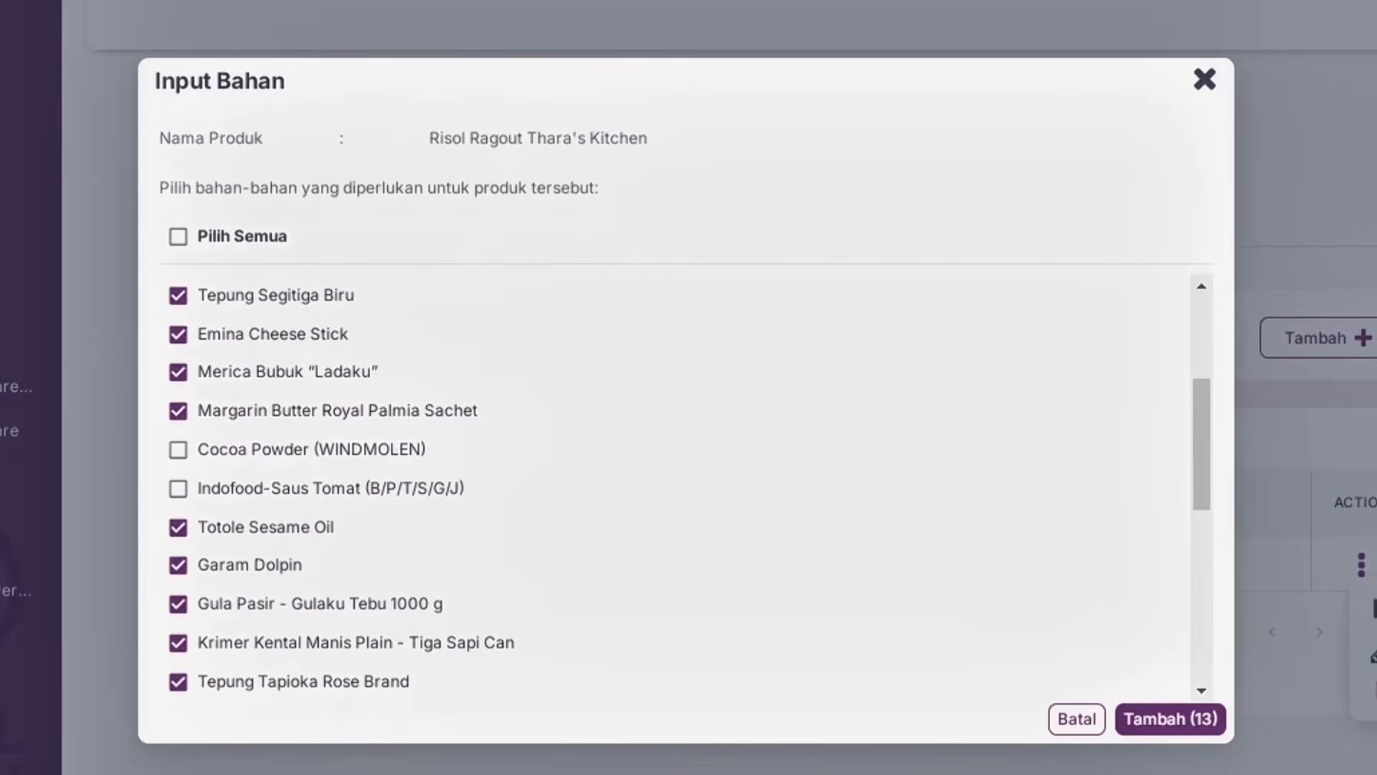
{"action": "scroll", "coordinate": [674, 488], "scroll_direction": "up", "scroll_amount": 4}
Tick Telur, Minyak Kita and MamaSuka Tepung Roti Orange as ingredients
{"action": "left_click", "coordinate": [178, 331]}
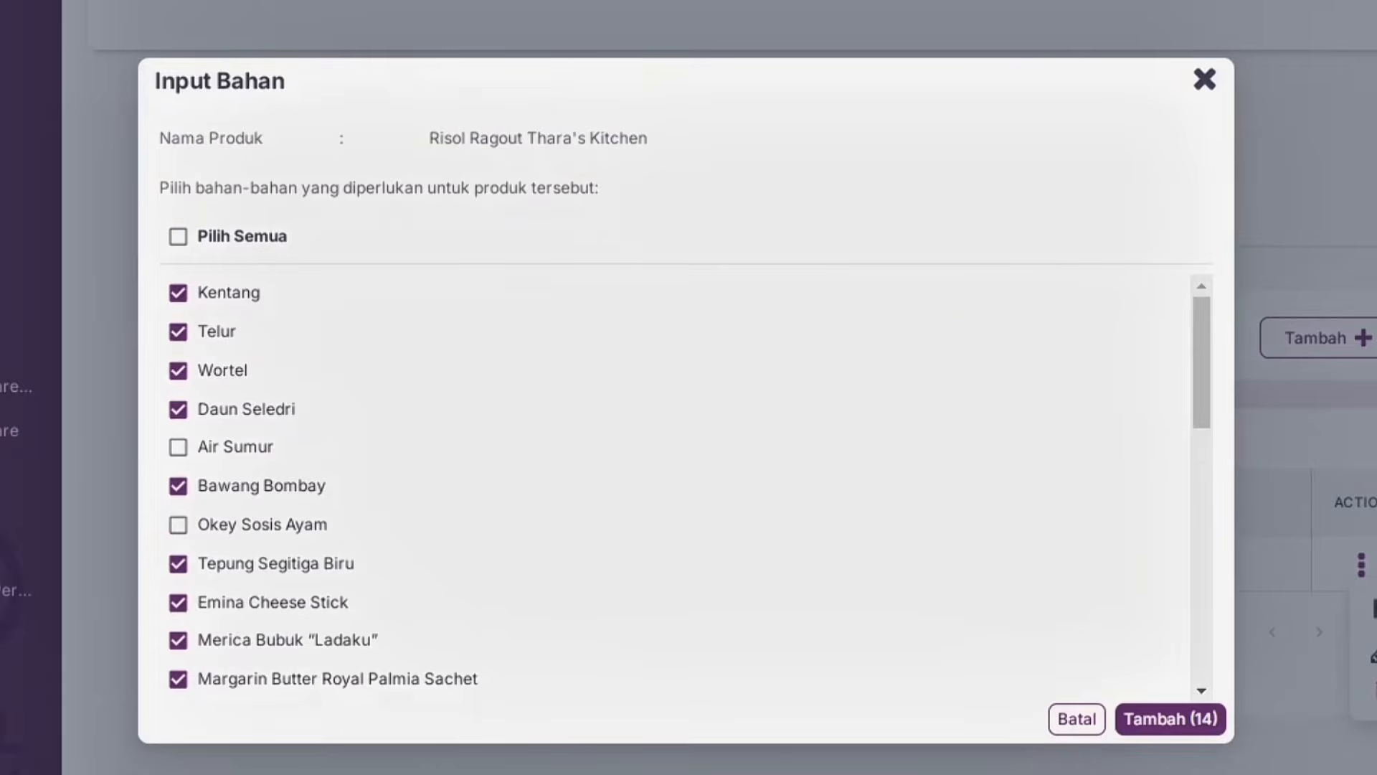
{"action": "scroll", "coordinate": [674, 488], "scroll_direction": "down", "scroll_amount": 4}
{"action": "scroll", "coordinate": [675, 488], "scroll_direction": "up", "scroll_amount": 4}
{"action": "scroll", "coordinate": [674, 488], "scroll_direction": "down", "scroll_amount": 8}
{"action": "left_click", "coordinate": [177, 453]}
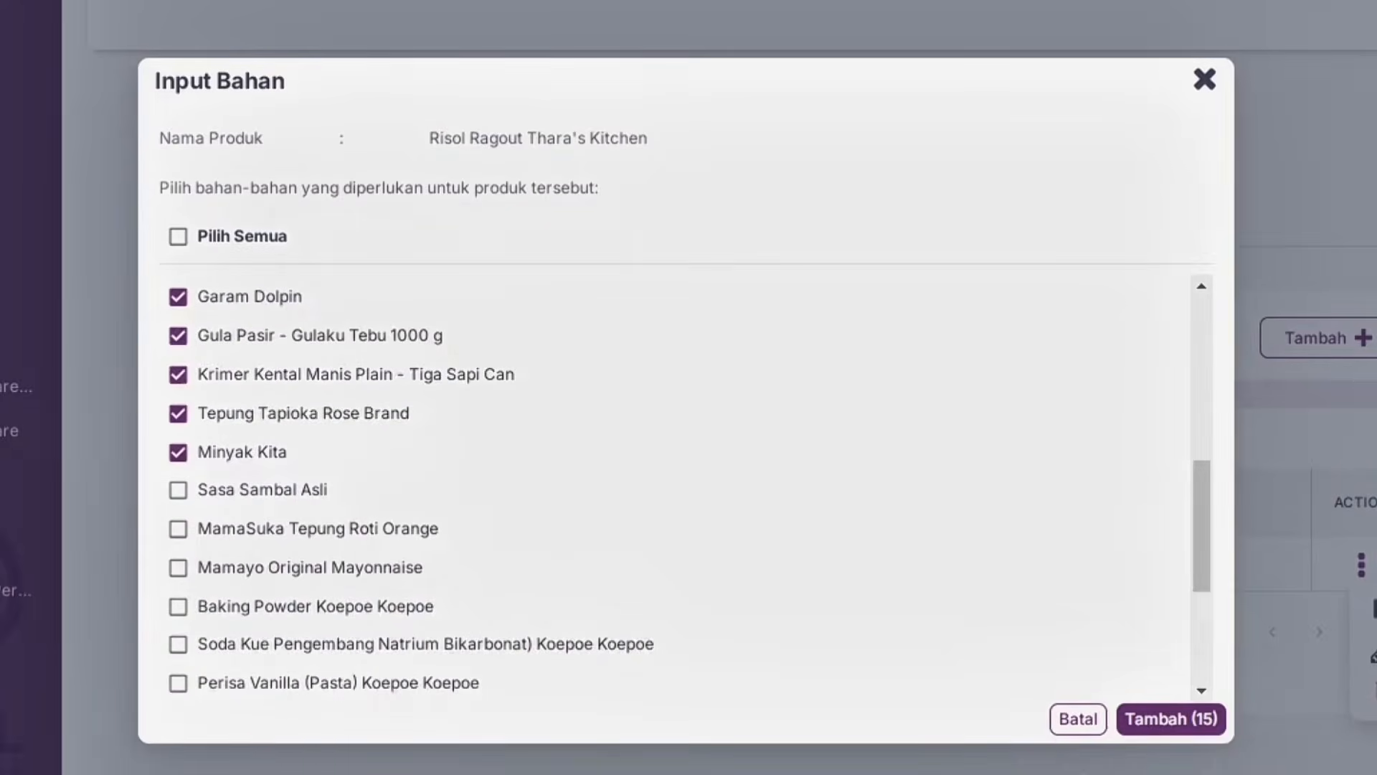
{"action": "left_click", "coordinate": [177, 529]}
Tick Air Sumur, Kantong Plastik OPP and Plastik Klip Plong Tristar, then save all 19 ingredients
{"action": "scroll", "coordinate": [674, 488], "scroll_direction": "down", "scroll_amount": 4}
{"action": "scroll", "coordinate": [178, 446], "scroll_direction": "up", "scroll_amount": 12}
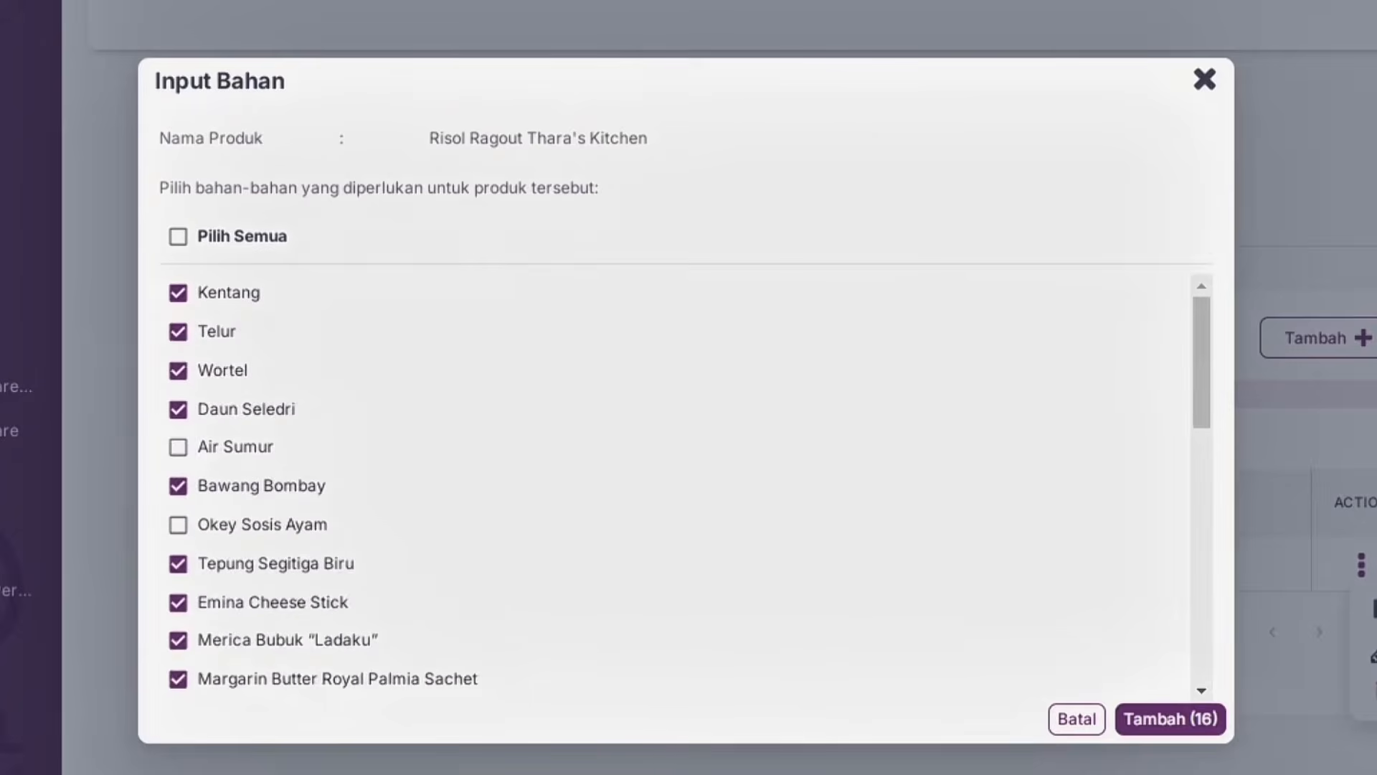
{"action": "left_click", "coordinate": [178, 446]}
{"action": "scroll", "coordinate": [177, 445], "scroll_direction": "down", "scroll_amount": 10}
{"action": "scroll", "coordinate": [674, 487], "scroll_direction": "down", "scroll_amount": 2}
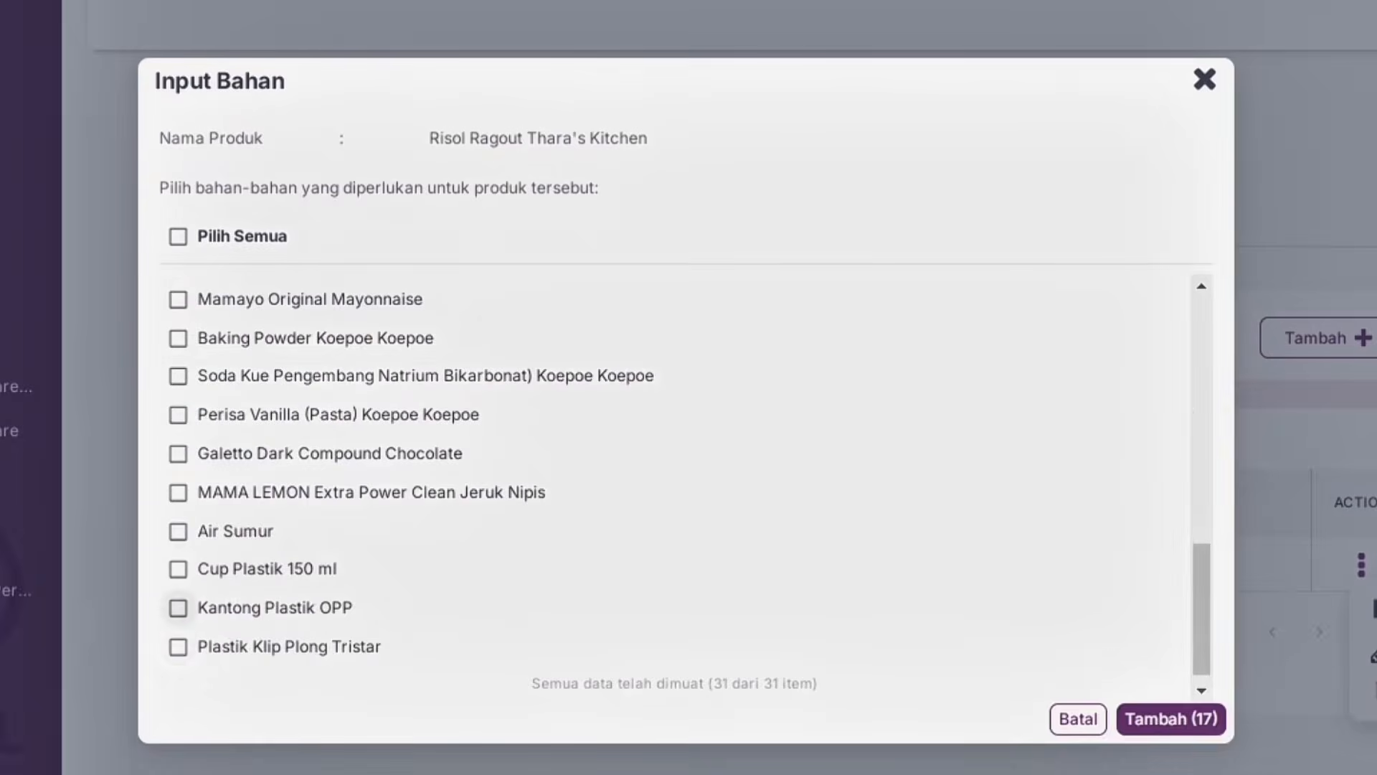
{"action": "left_click", "coordinate": [178, 607]}
{"action": "left_click", "coordinate": [178, 645]}
{"action": "left_click", "coordinate": [1170, 719]}
{"action": "left_click", "coordinate": [1327, 338]}
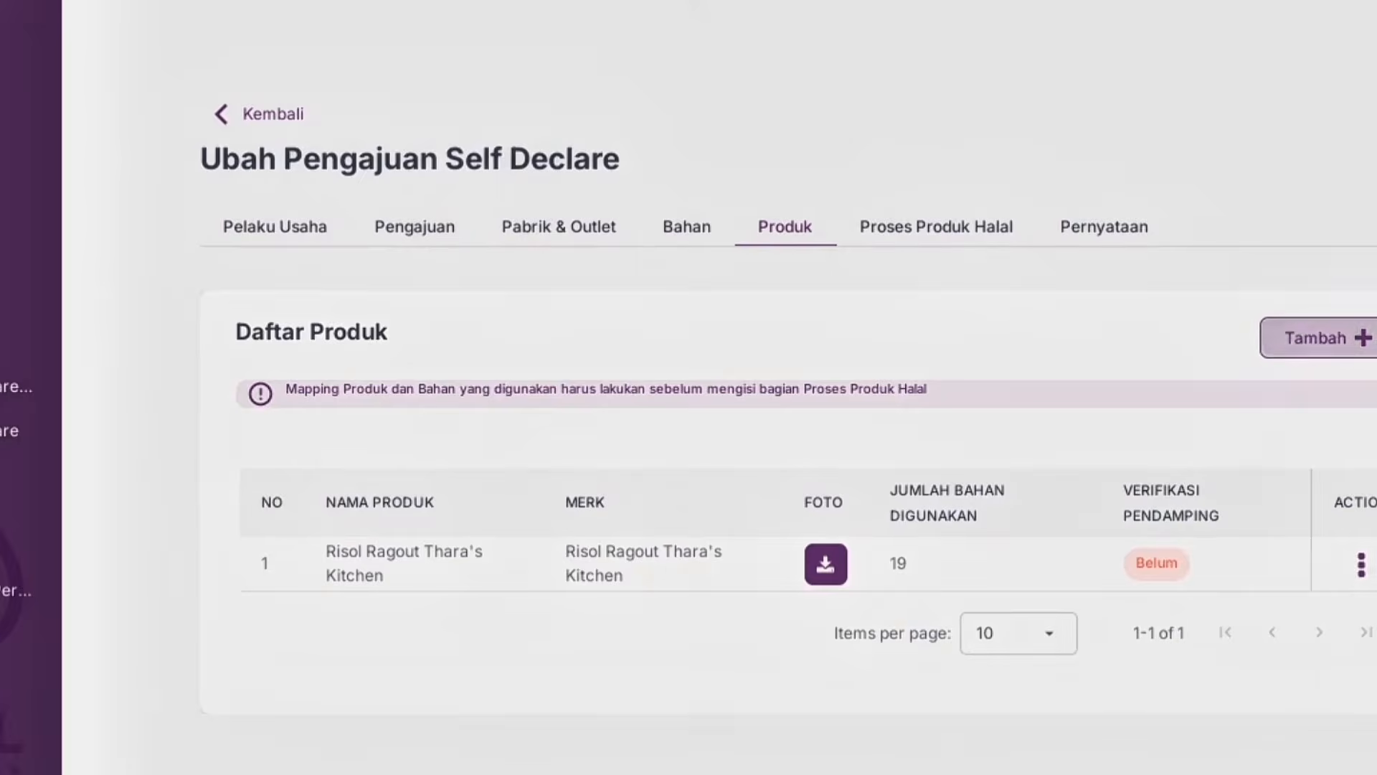
Classify the new product as Kue basah/semi basah with detail Kue basah/semi basah lainnya
{"action": "left_click", "coordinate": [686, 243]}
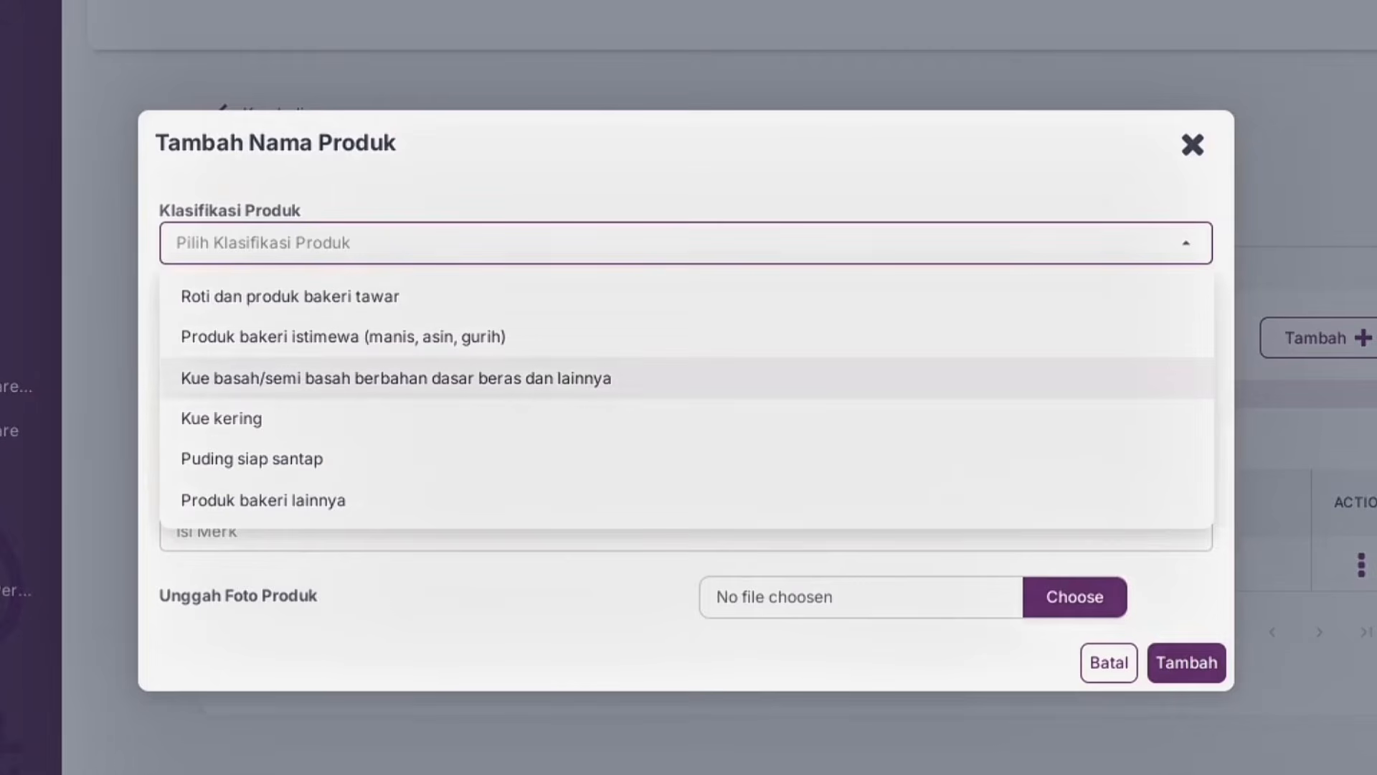
{"action": "left_click", "coordinate": [396, 378]}
{"action": "left_click", "coordinate": [395, 333]}
{"action": "scroll", "coordinate": [396, 631], "scroll_direction": "down", "scroll_amount": 10}
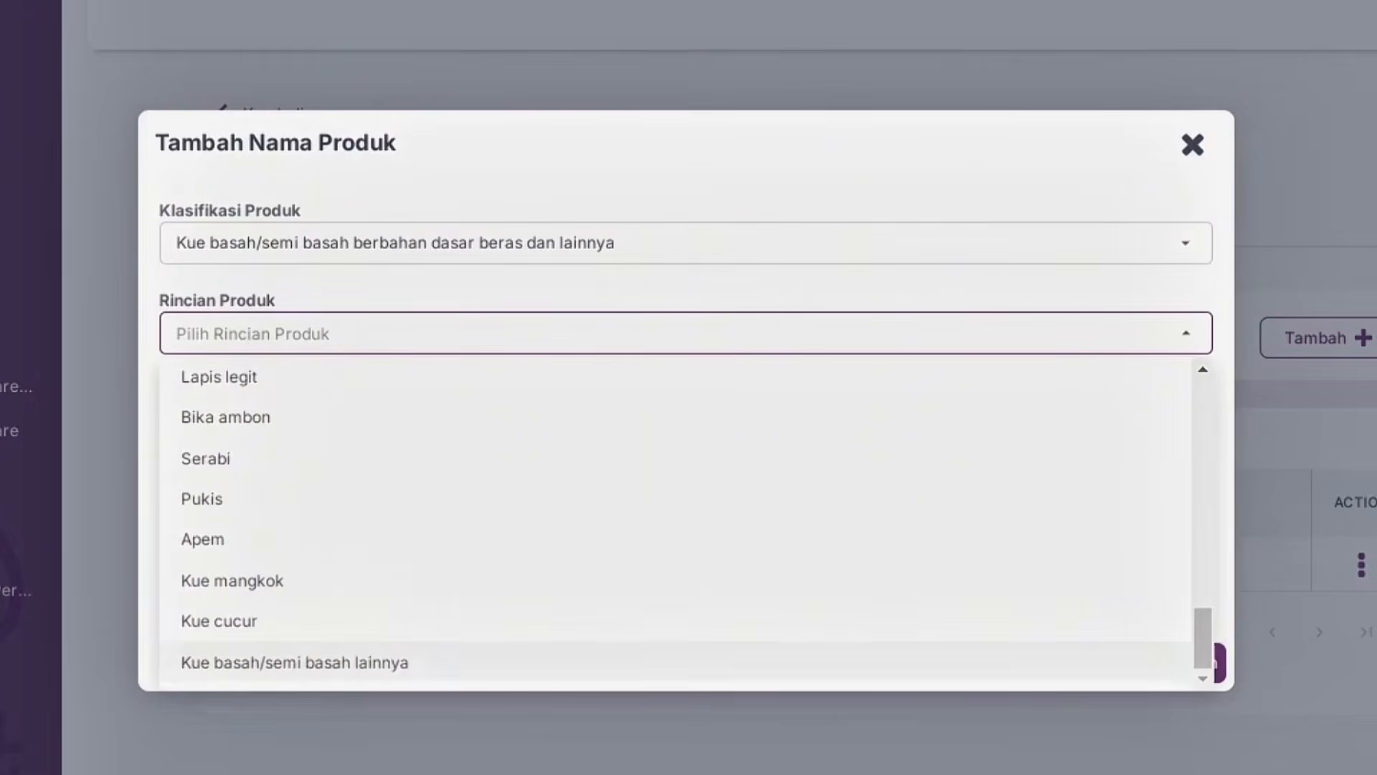
{"action": "left_click", "coordinate": [396, 661]}
Enter 'Risol Mayo "Thara's Kitchen"' as the product name and paste it as the brand
{"action": "left_click", "coordinate": [396, 425]}
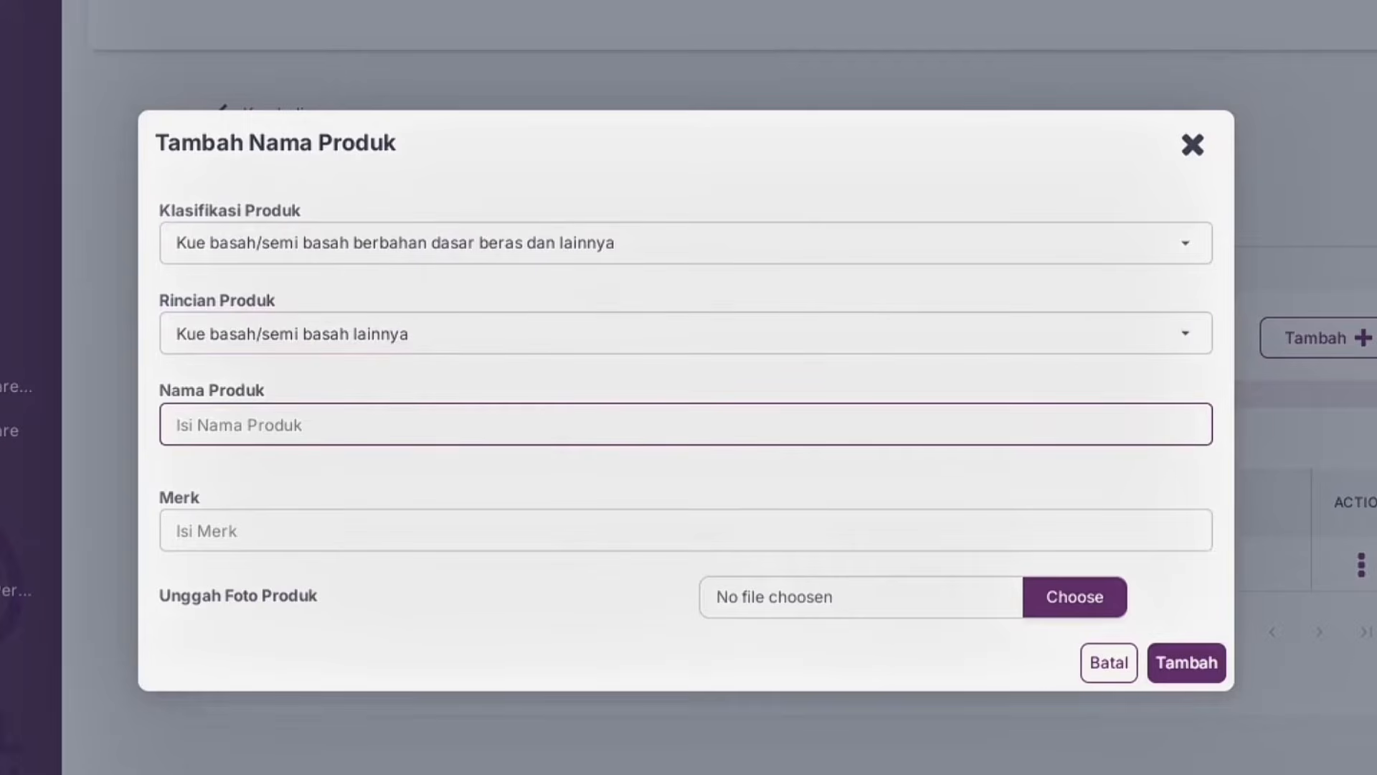
{"action": "type", "text": "Risol"}
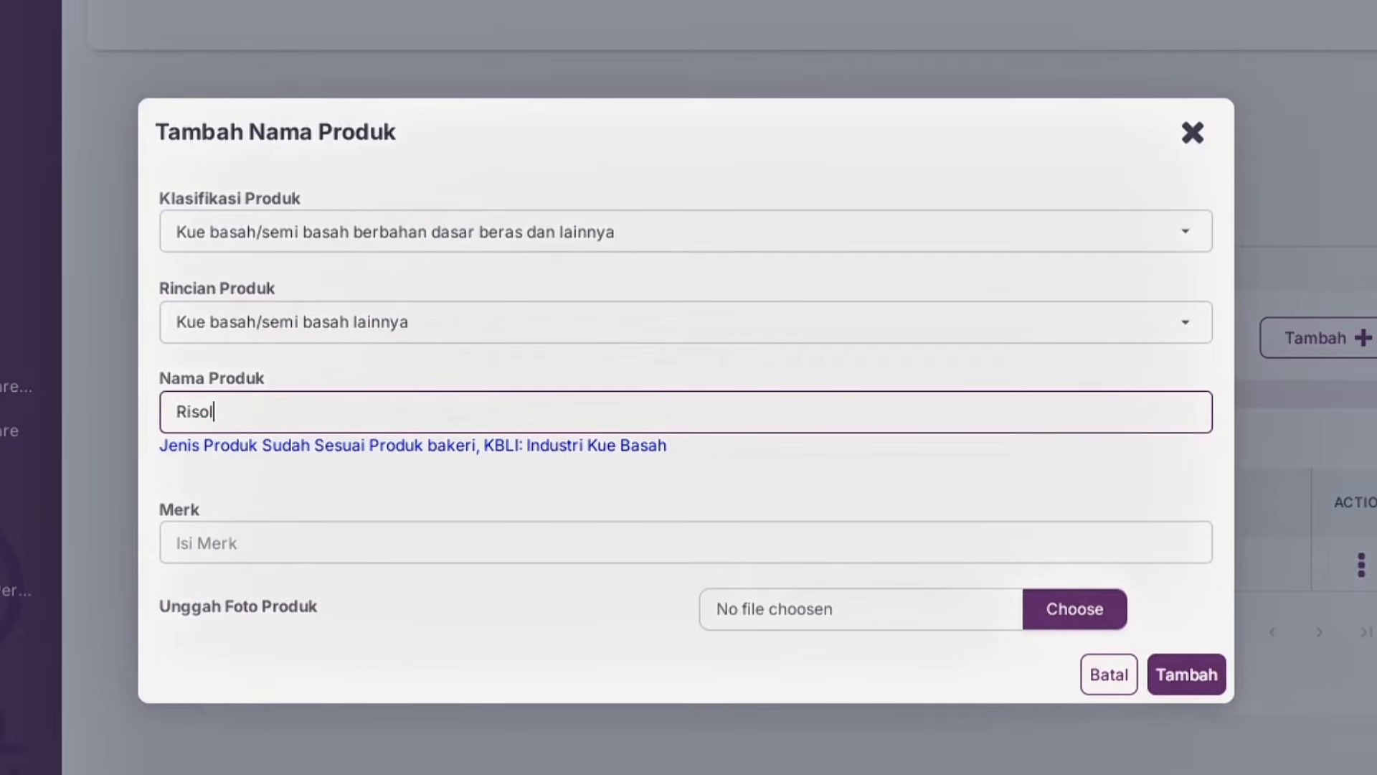
{"action": "type", "text": " Mayo \"Thara's"}
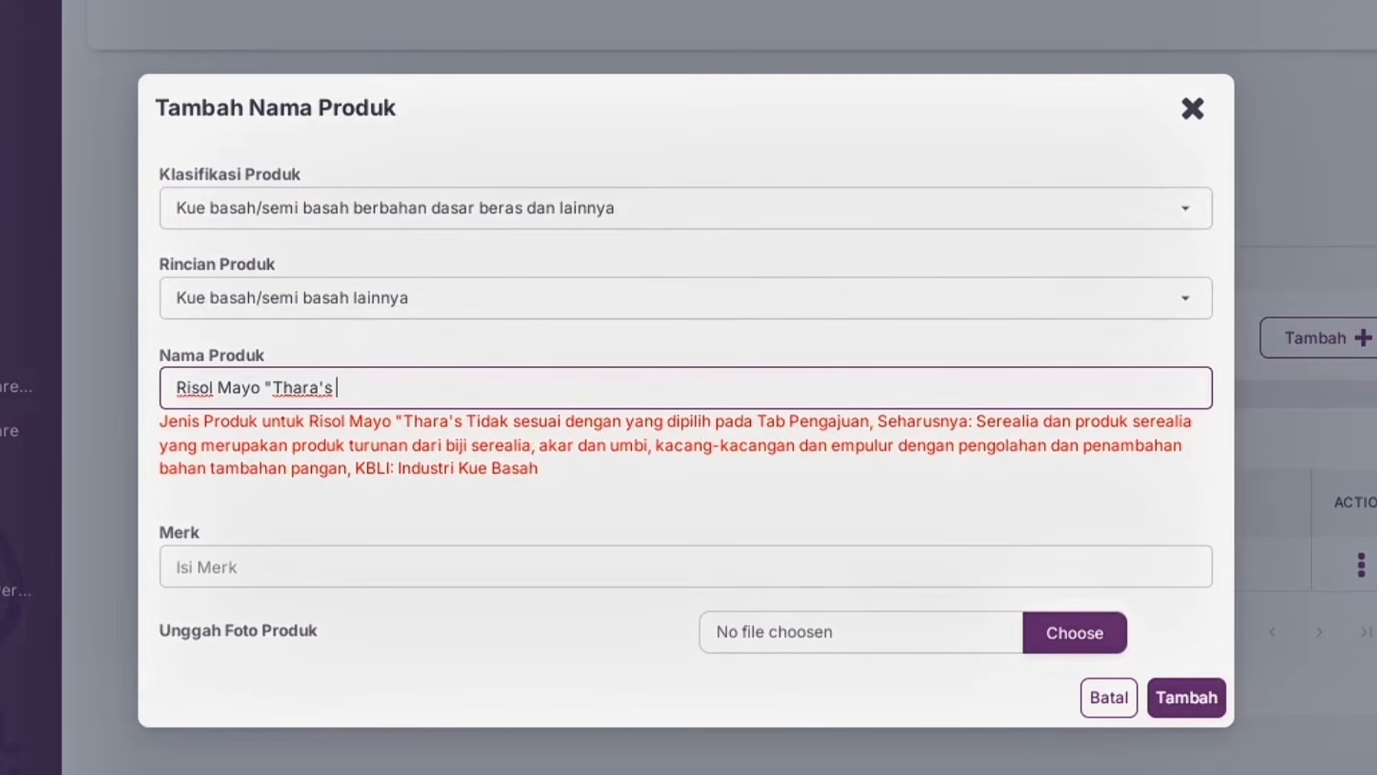
{"action": "type", "text": " Kitchen"}
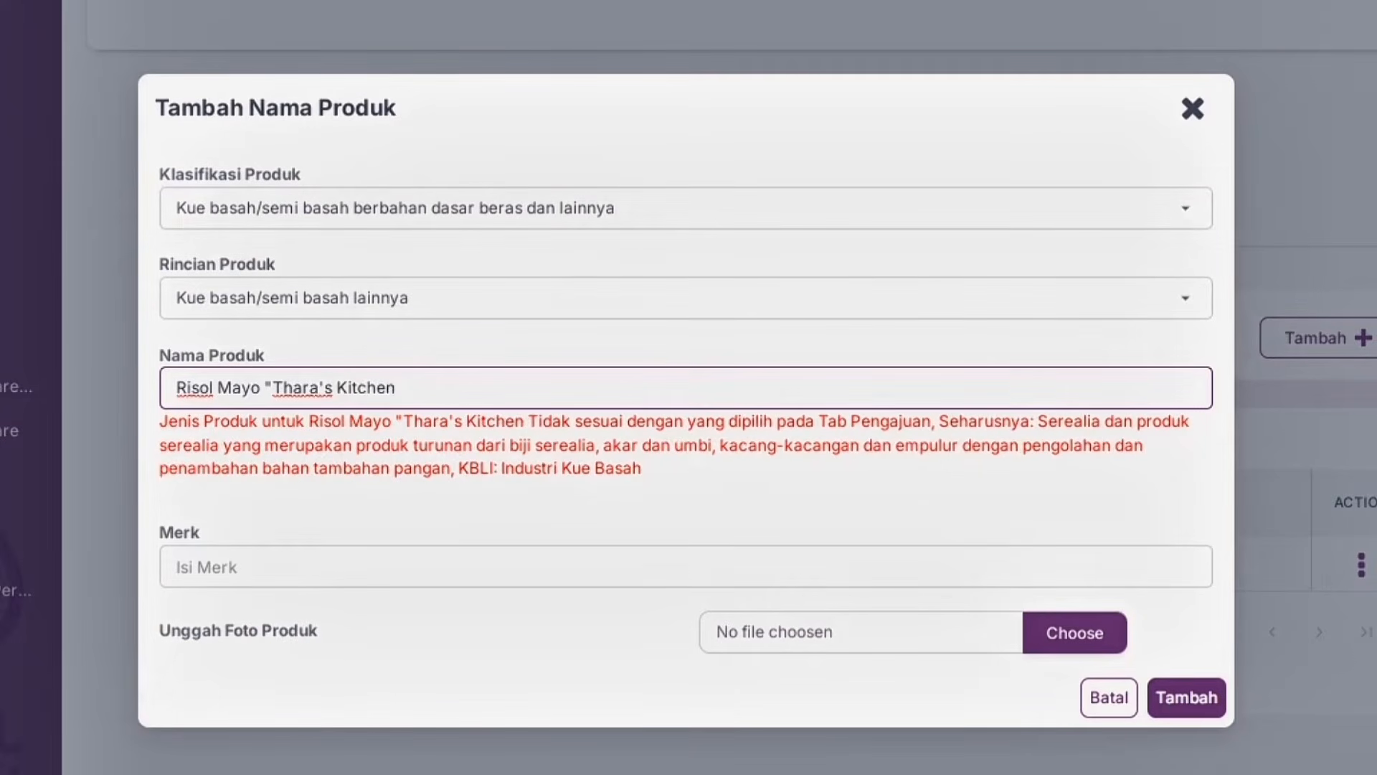
{"action": "type", "text": "\""}
{"action": "key", "text": "ctrl+a"}
{"action": "key", "text": "ctrl+c"}
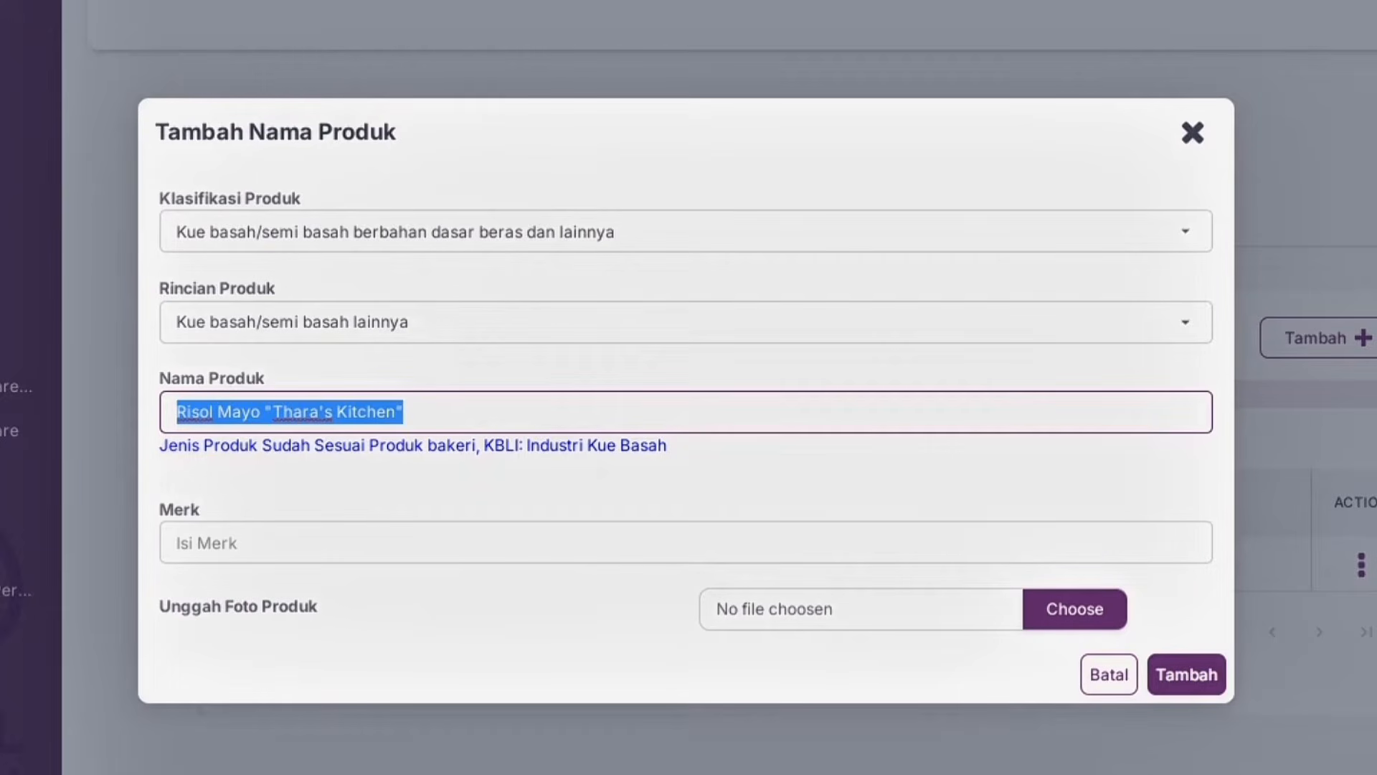
{"action": "left_click", "coordinate": [207, 543]}
{"action": "key", "text": "ctrl+v"}
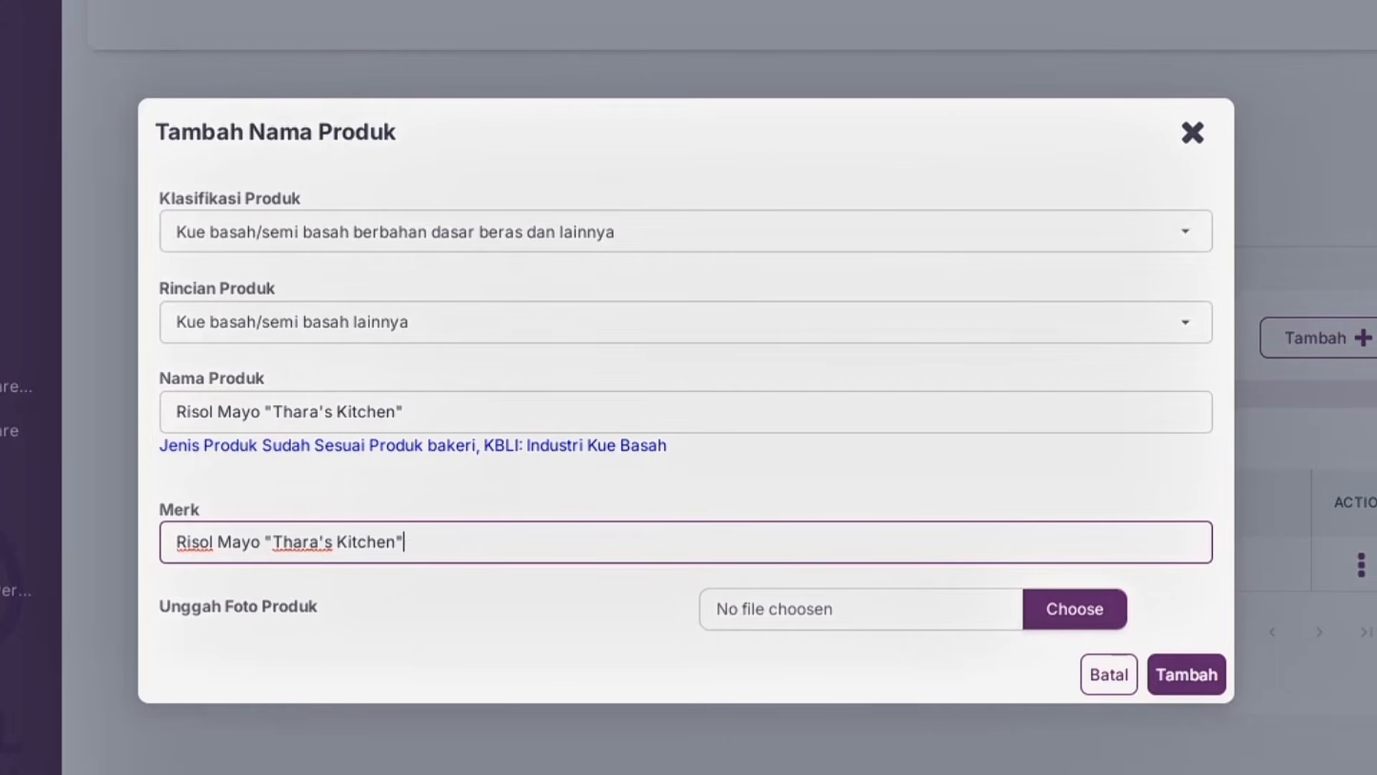
{"action": "left_click", "coordinate": [1080, 609]}
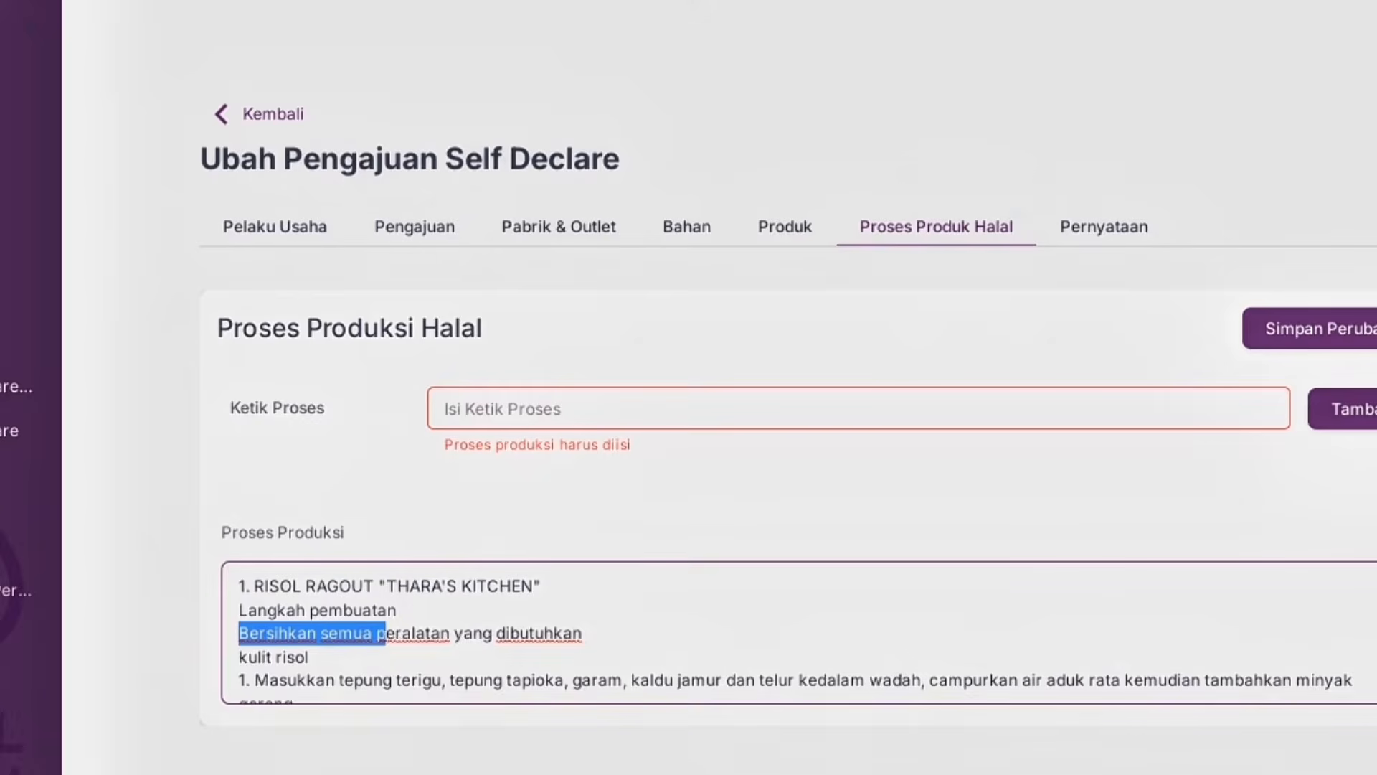
Tidy the production process text, removing the extra space after step 4's number
{"action": "left_click_drag", "start_coordinate": [383, 633], "coordinate": [583, 635]}
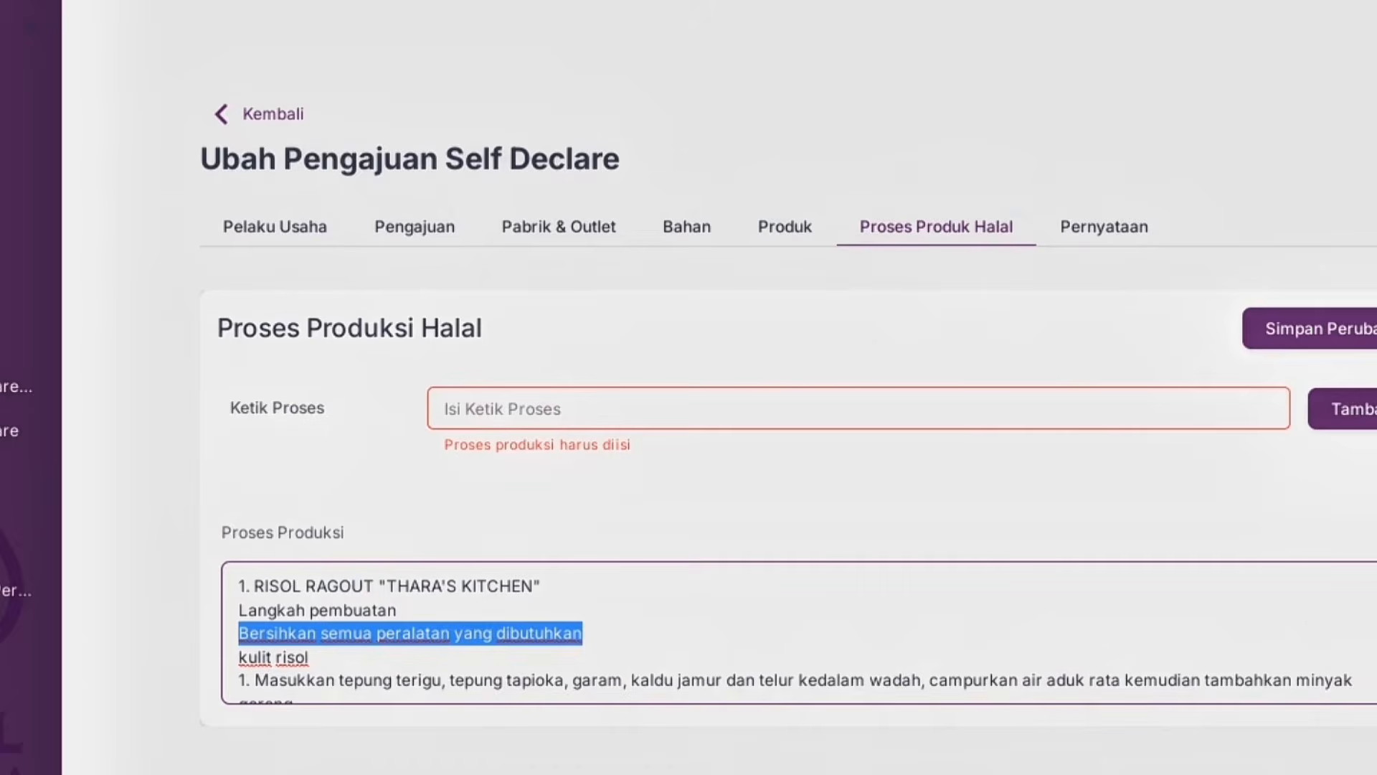
{"action": "left_click", "coordinate": [402, 610]}
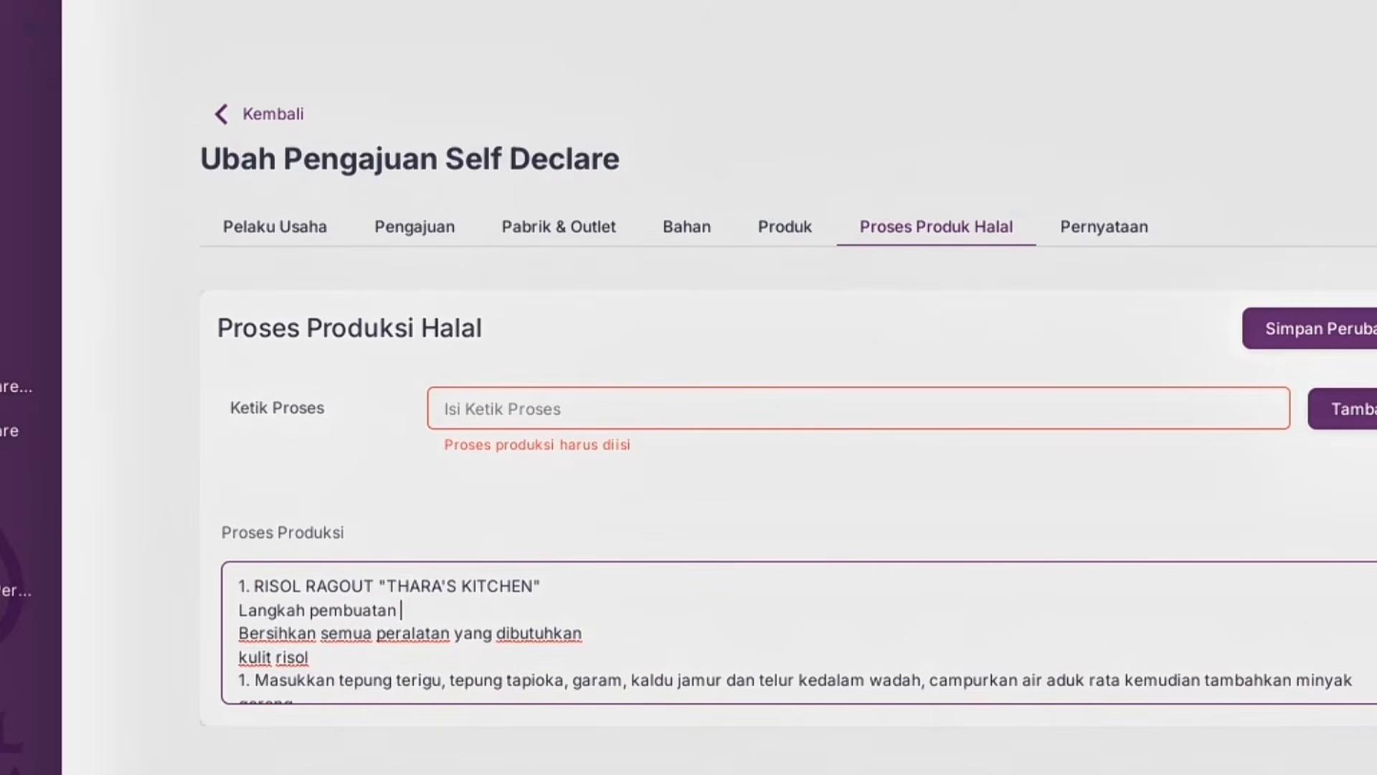
{"action": "scroll", "coordinate": [402, 610], "scroll_direction": "down", "scroll_amount": 5}
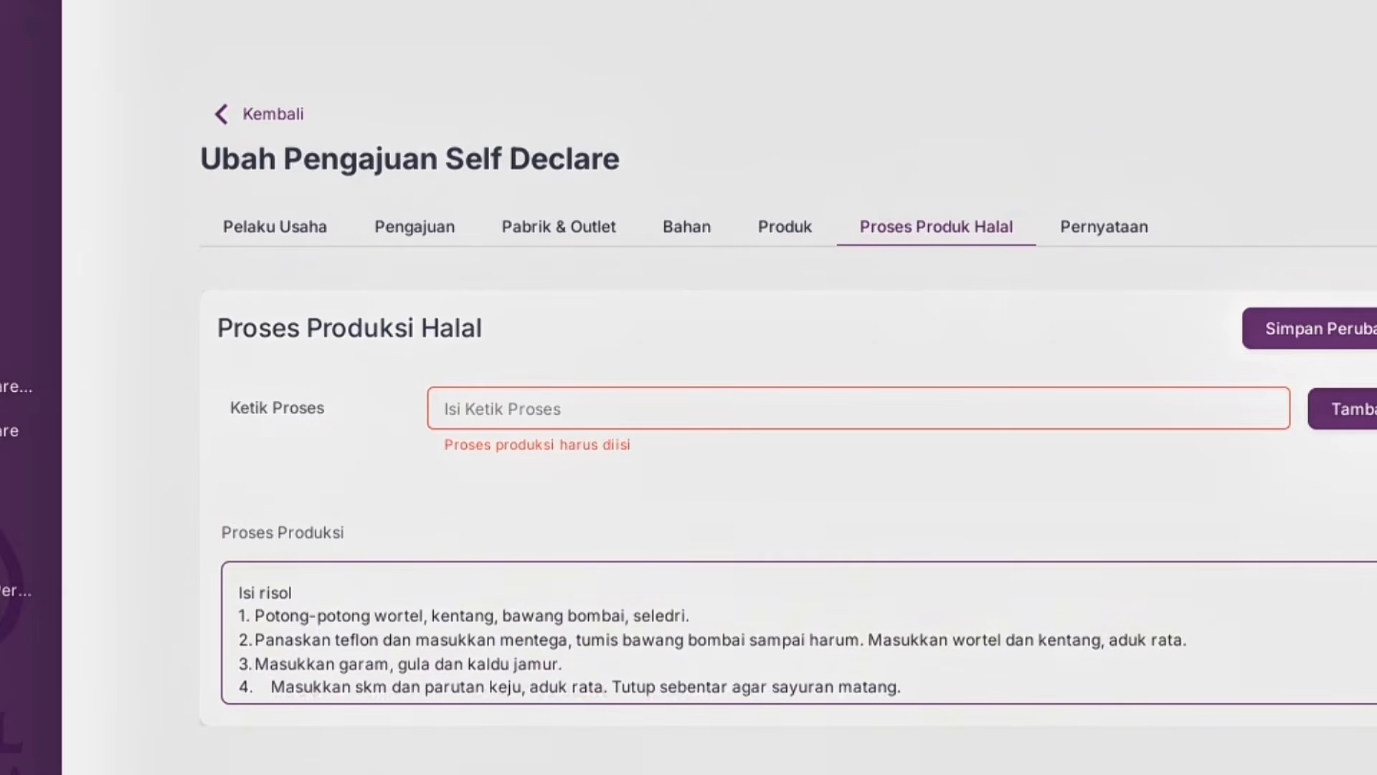
{"action": "scroll", "coordinate": [401, 611], "scroll_direction": "down", "scroll_amount": 3}
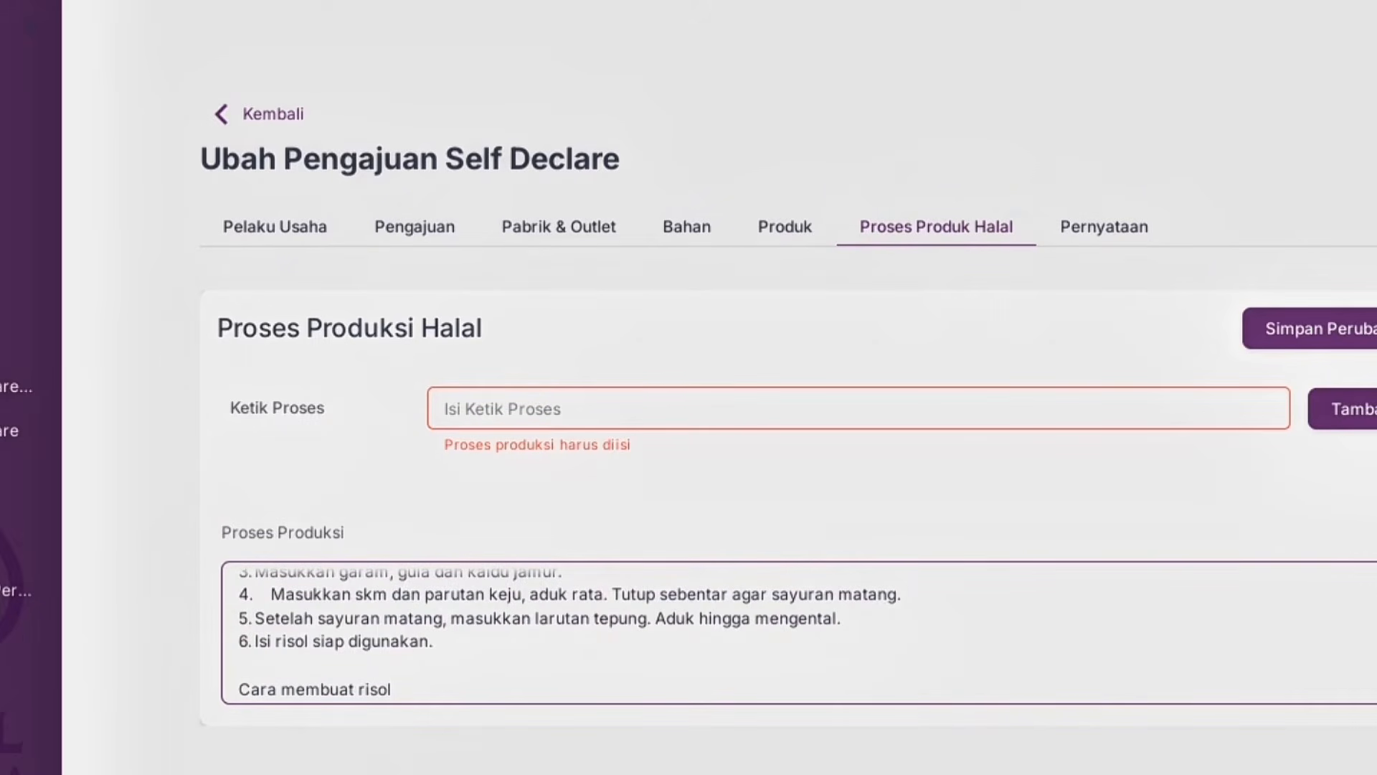
{"action": "key", "text": "BackSpace"}
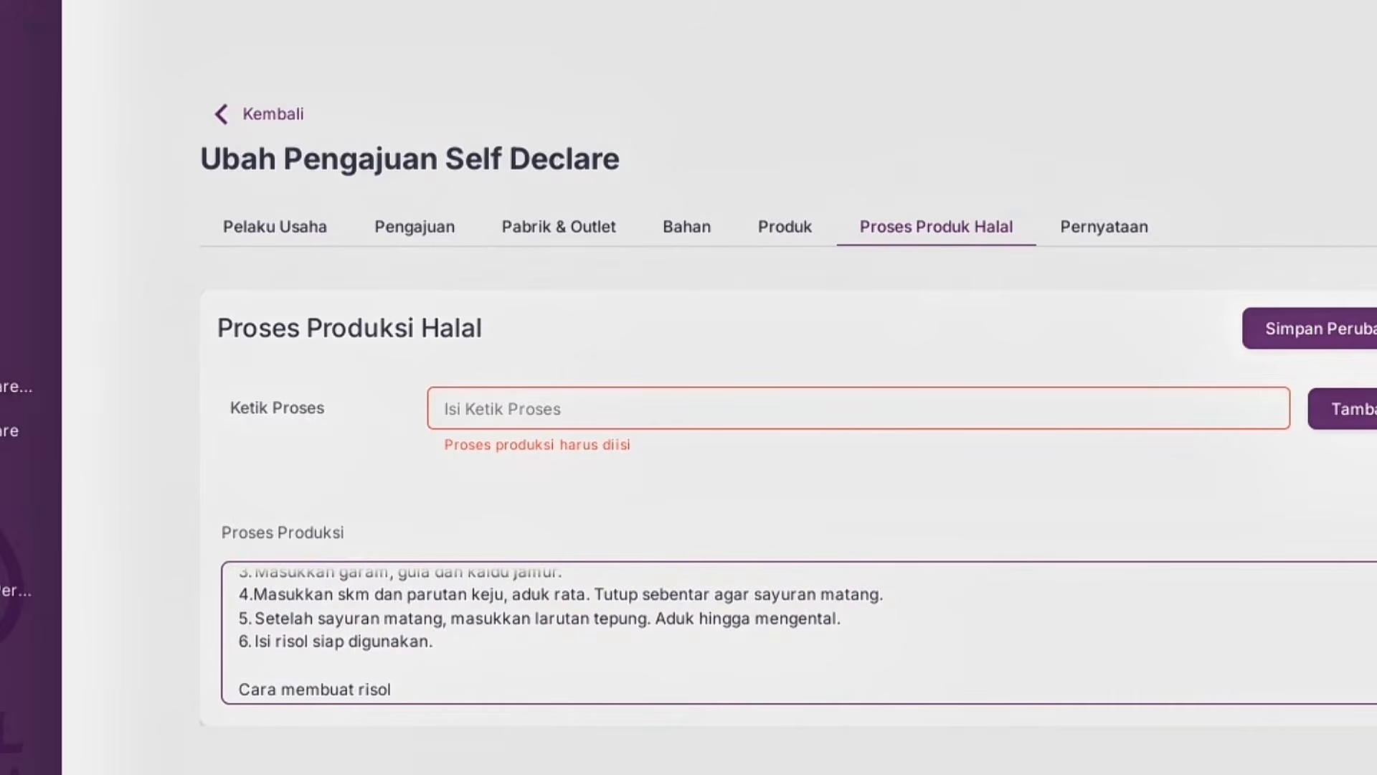
Save the production process steps, which end at Brownis Kukus step 8
{"action": "scroll", "coordinate": [728, 634], "scroll_direction": "down", "scroll_amount": 5}
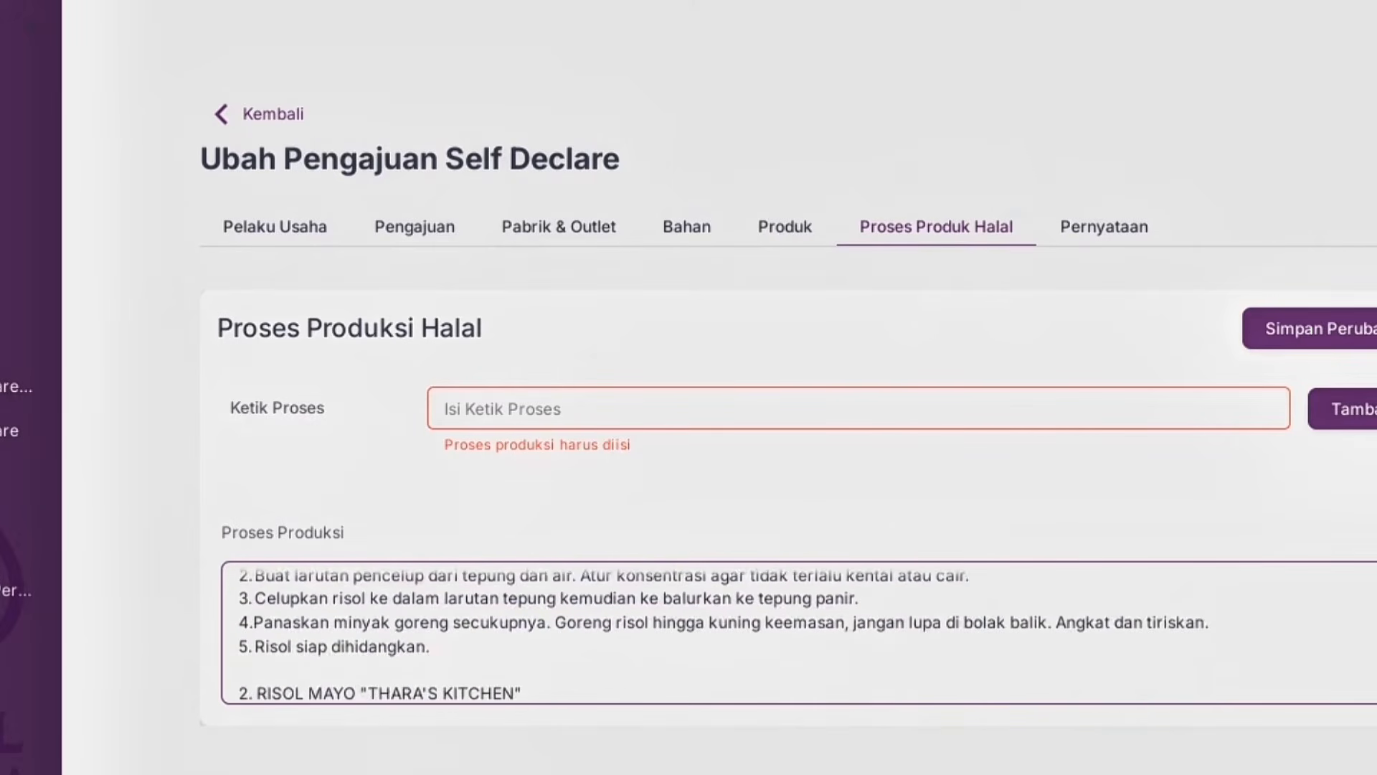
{"action": "scroll", "coordinate": [728, 635], "scroll_direction": "down", "scroll_amount": 5}
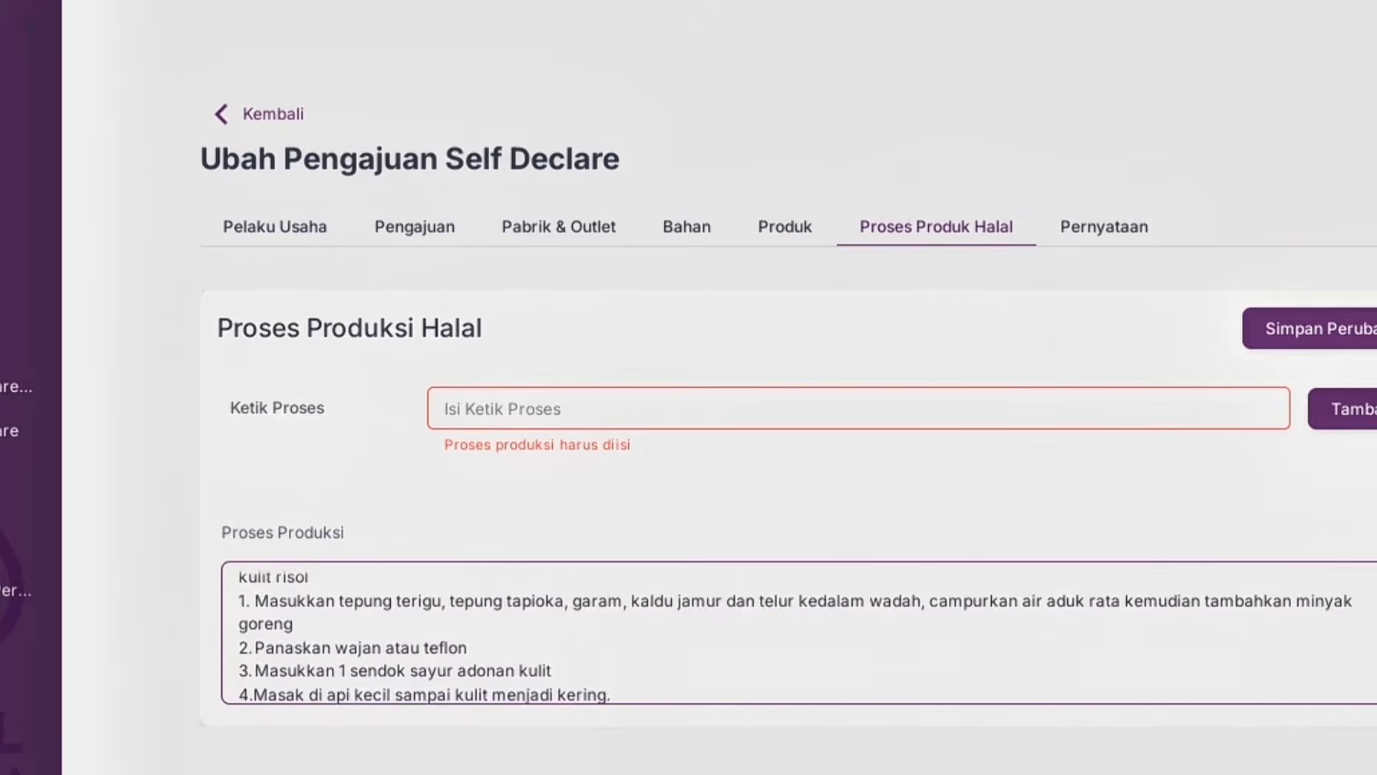
{"action": "scroll", "coordinate": [728, 635], "scroll_direction": "down", "scroll_amount": 2}
{"action": "scroll", "coordinate": [728, 635], "scroll_direction": "down", "scroll_amount": 2}
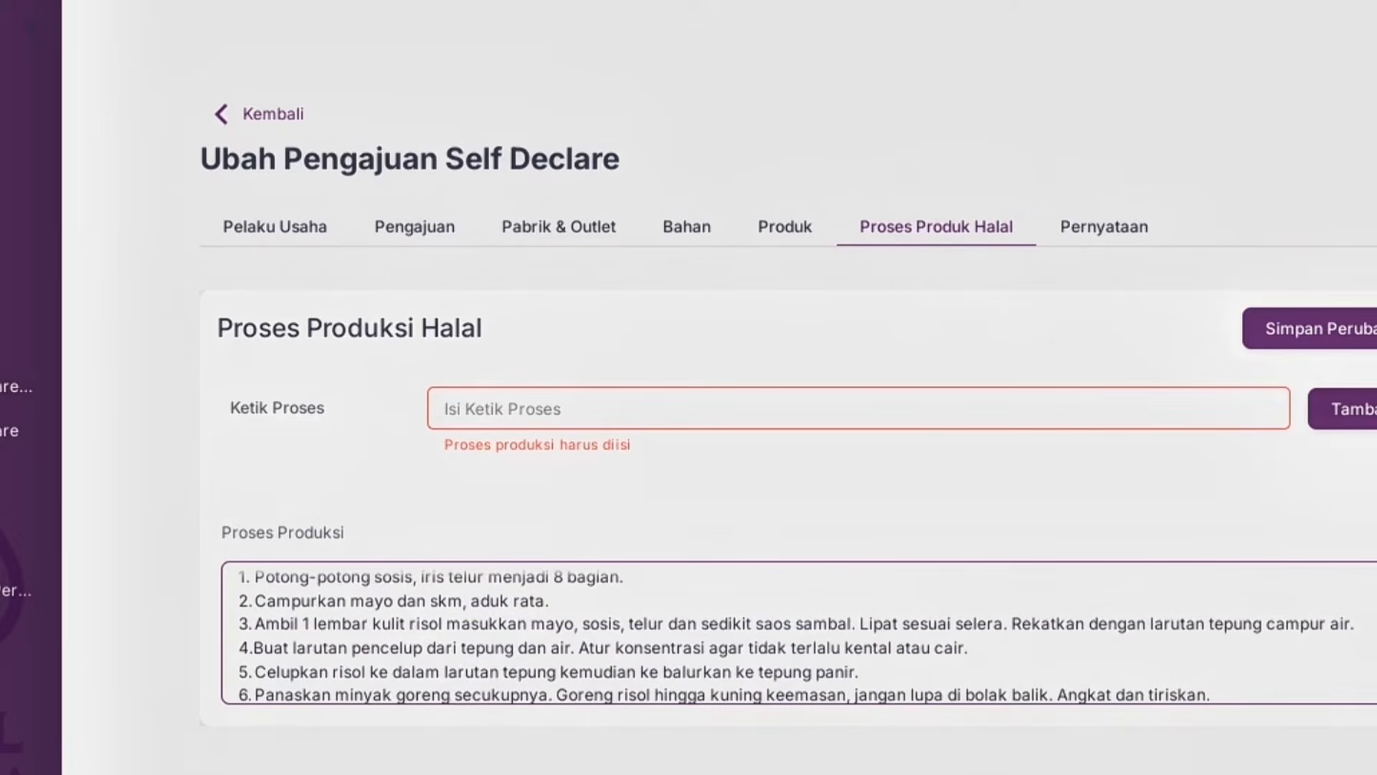
{"action": "scroll", "coordinate": [728, 634], "scroll_direction": "down", "scroll_amount": 5}
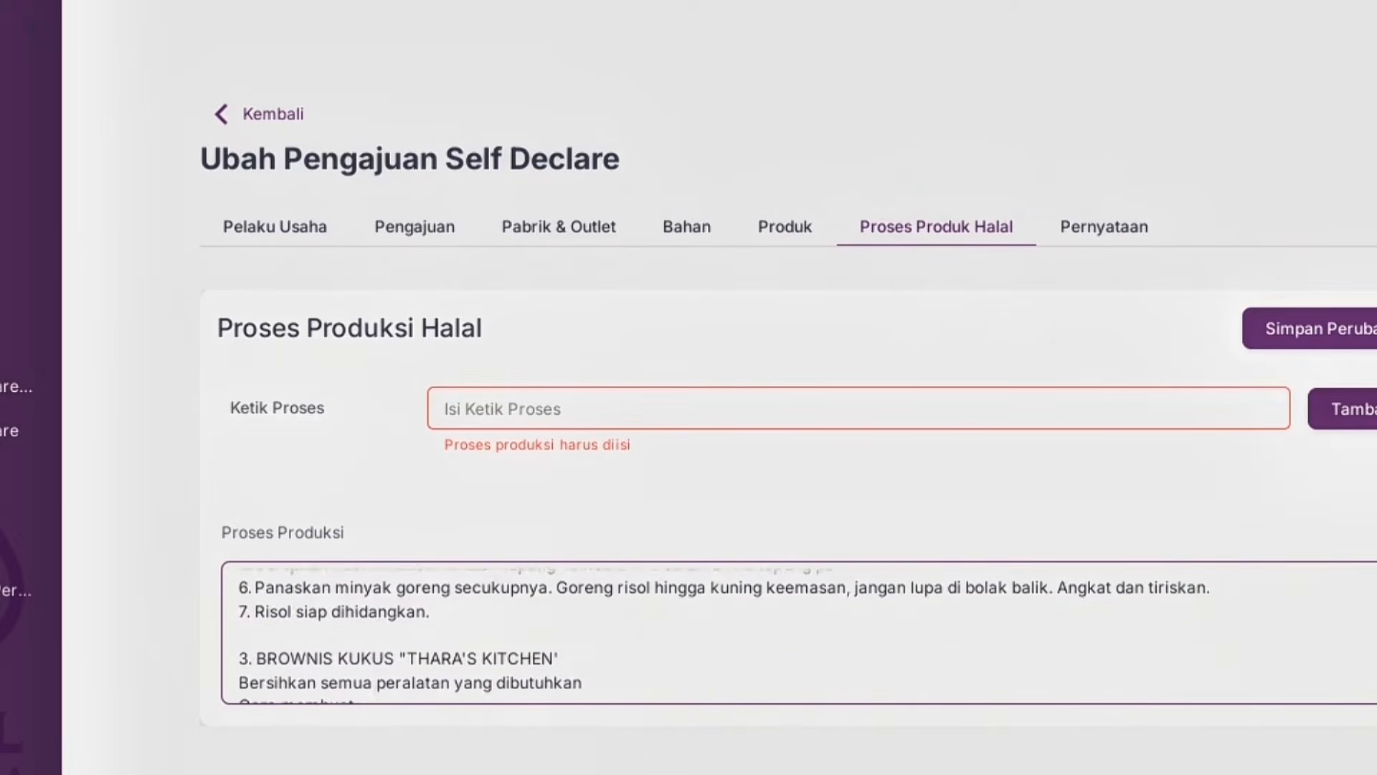
{"action": "scroll", "coordinate": [728, 635], "scroll_direction": "down", "scroll_amount": 2}
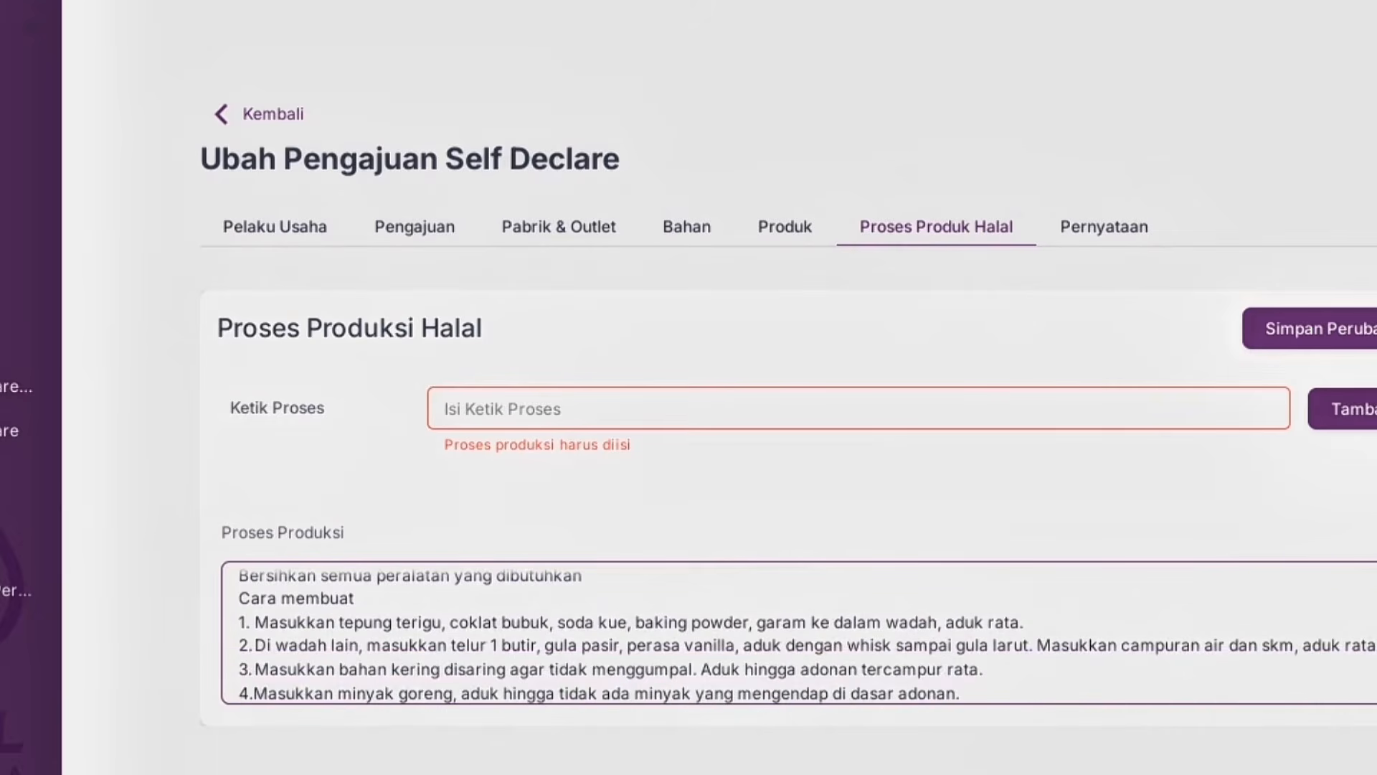
{"action": "scroll", "coordinate": [728, 635], "scroll_direction": "down", "scroll_amount": 5}
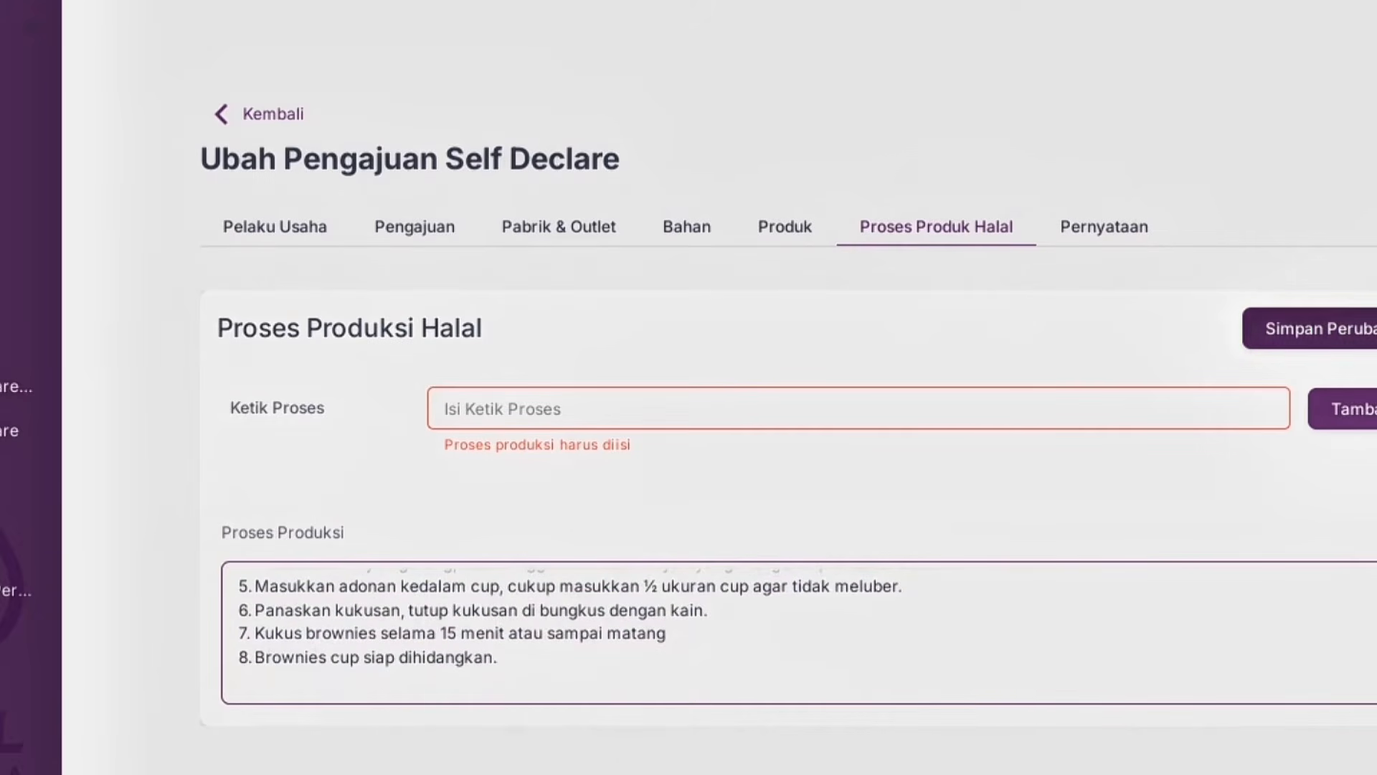
{"action": "left_click", "coordinate": [1337, 329]}
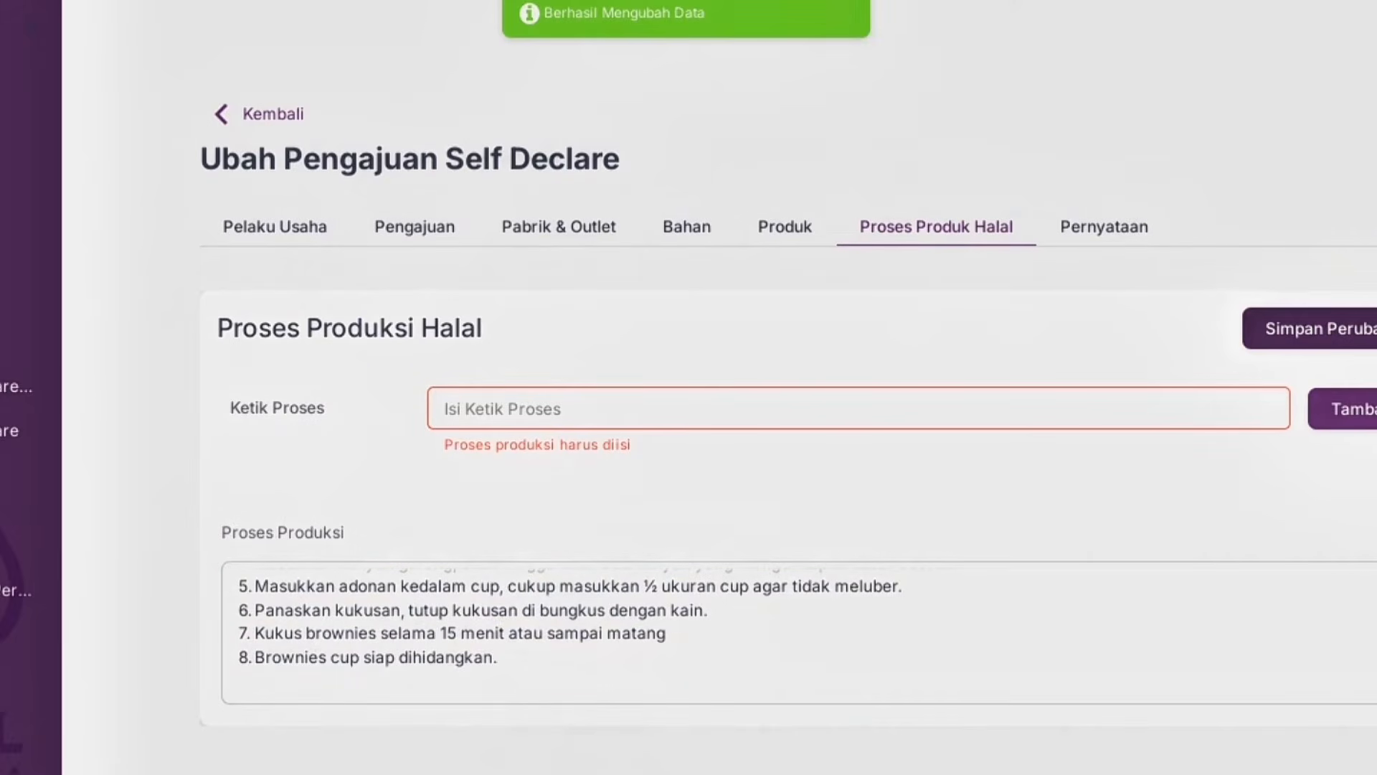
{"action": "scroll", "coordinate": [734, 387], "scroll_direction": "down", "scroll_amount": 1}
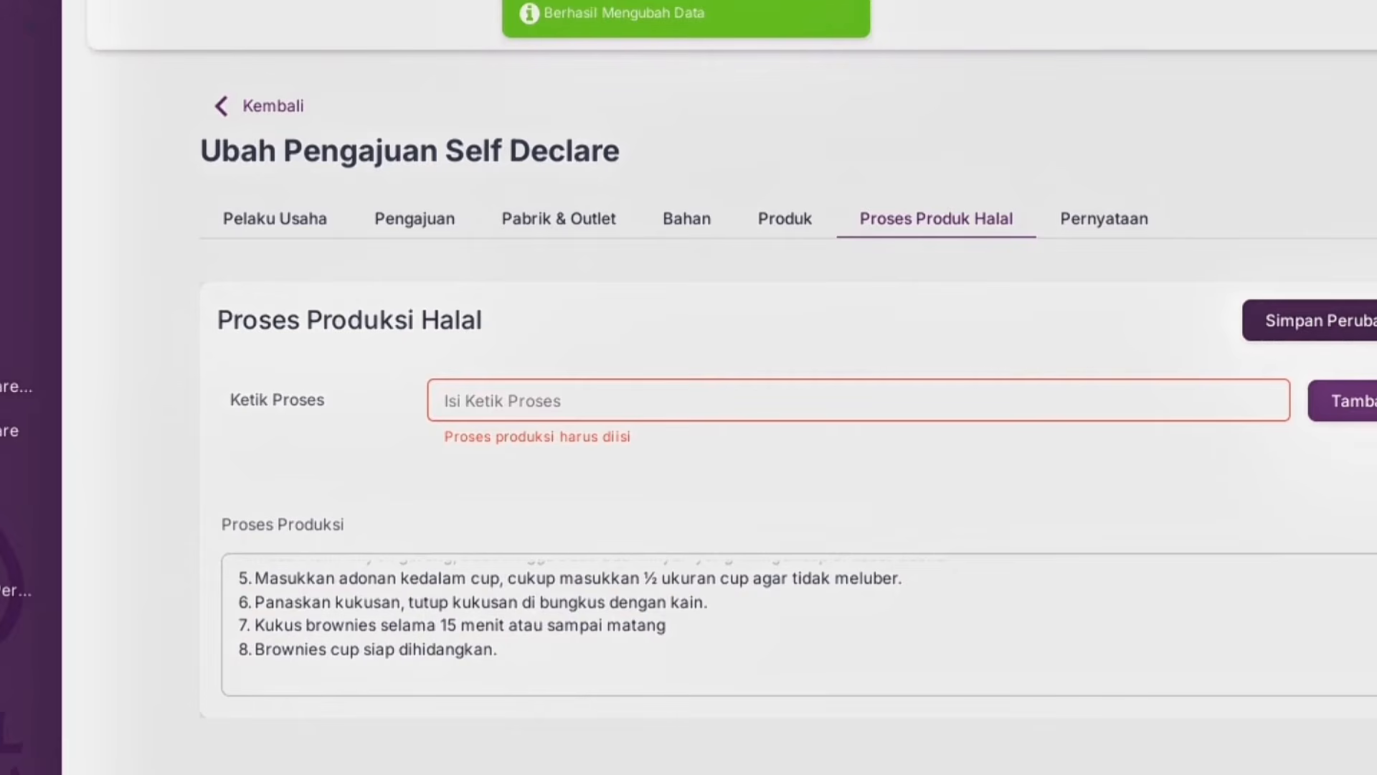
Read through the Pernyataan Pelaku Usaha statement and agree to it with Setuju
{"action": "left_click", "coordinate": [1104, 218]}
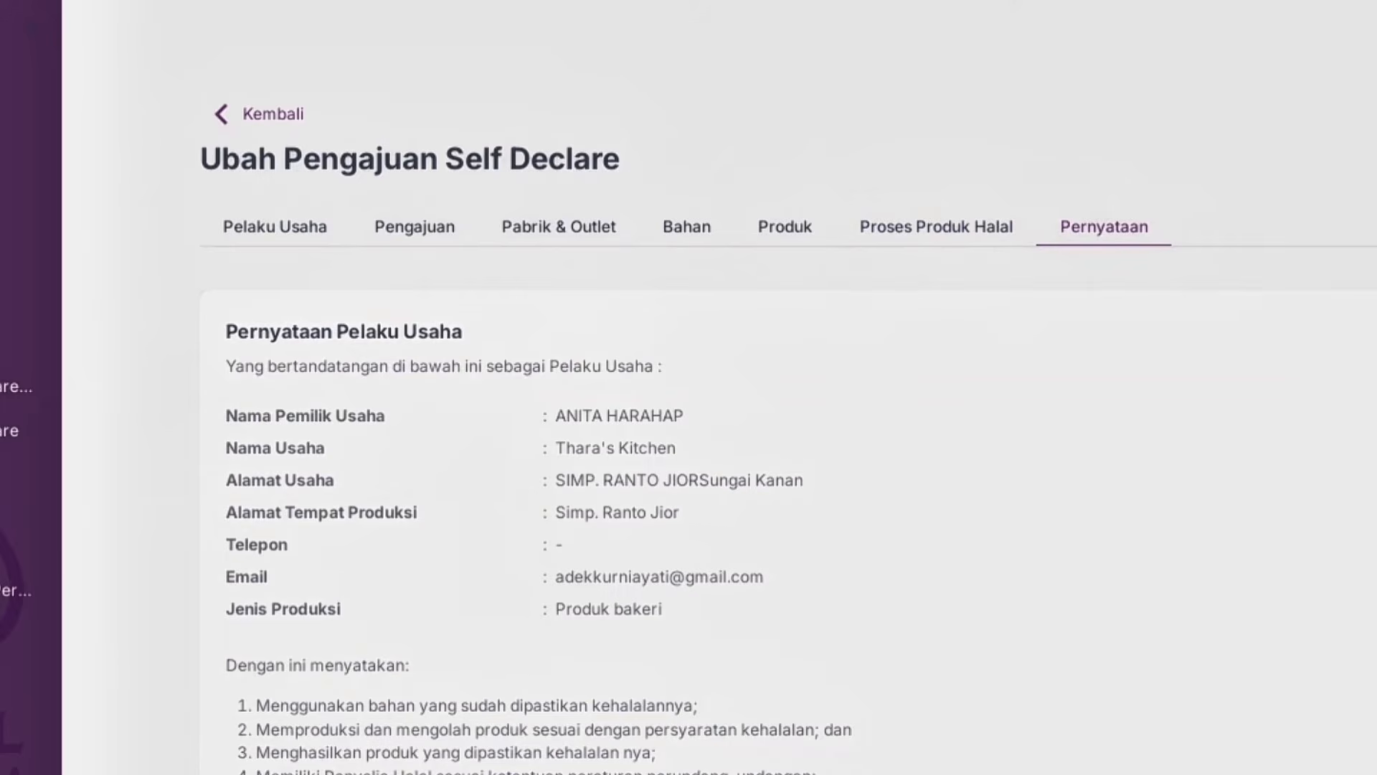
{"action": "scroll", "coordinate": [789, 409], "scroll_direction": "down", "scroll_amount": 5}
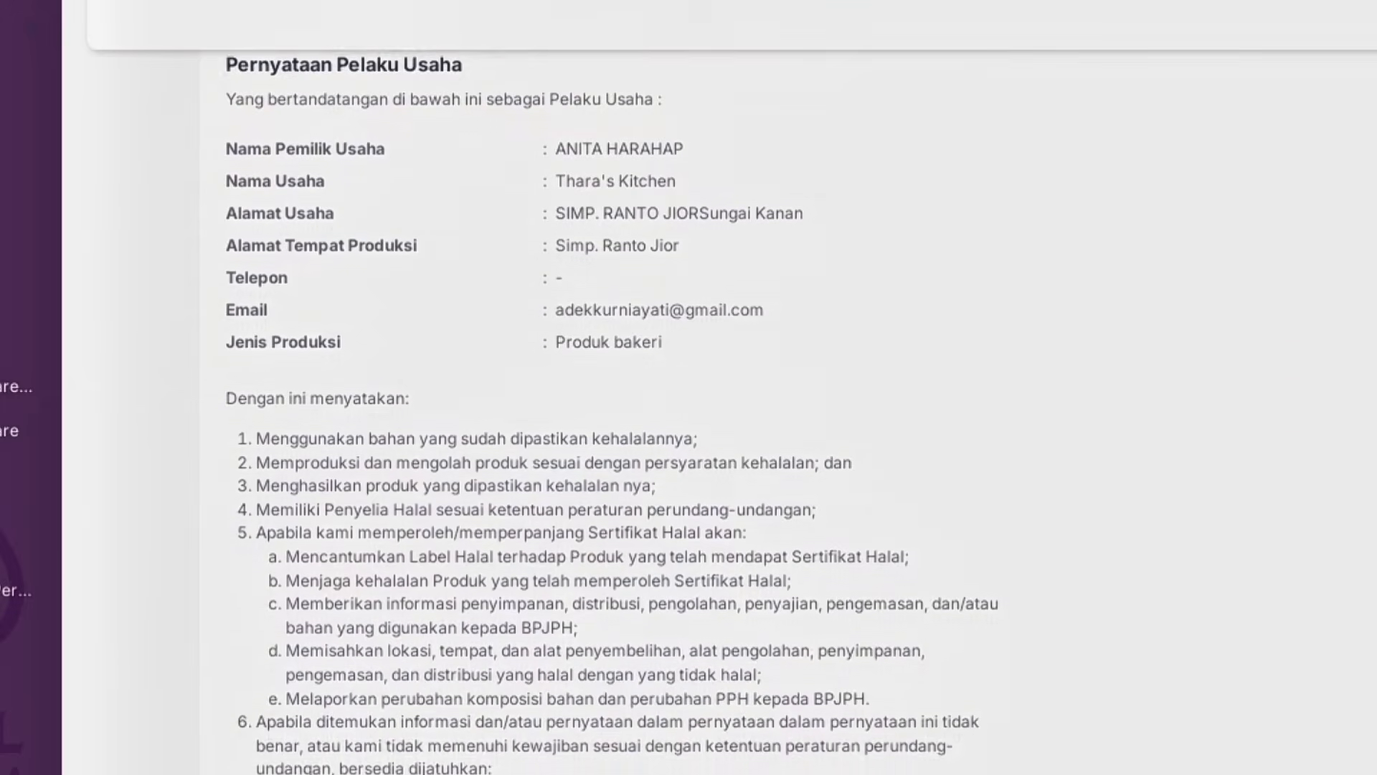
{"action": "scroll", "coordinate": [789, 409], "scroll_direction": "down", "scroll_amount": 5}
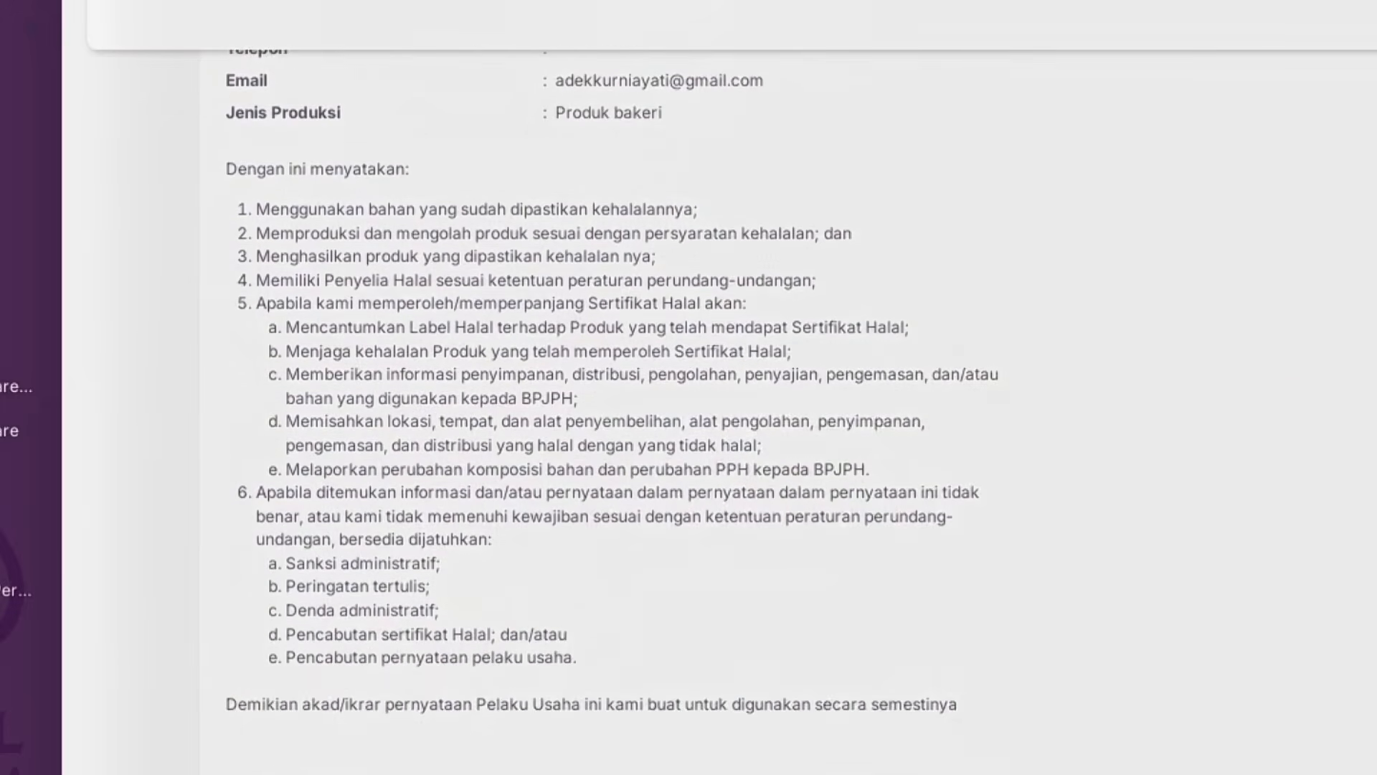
{"action": "scroll", "coordinate": [789, 409], "scroll_direction": "down", "scroll_amount": 2}
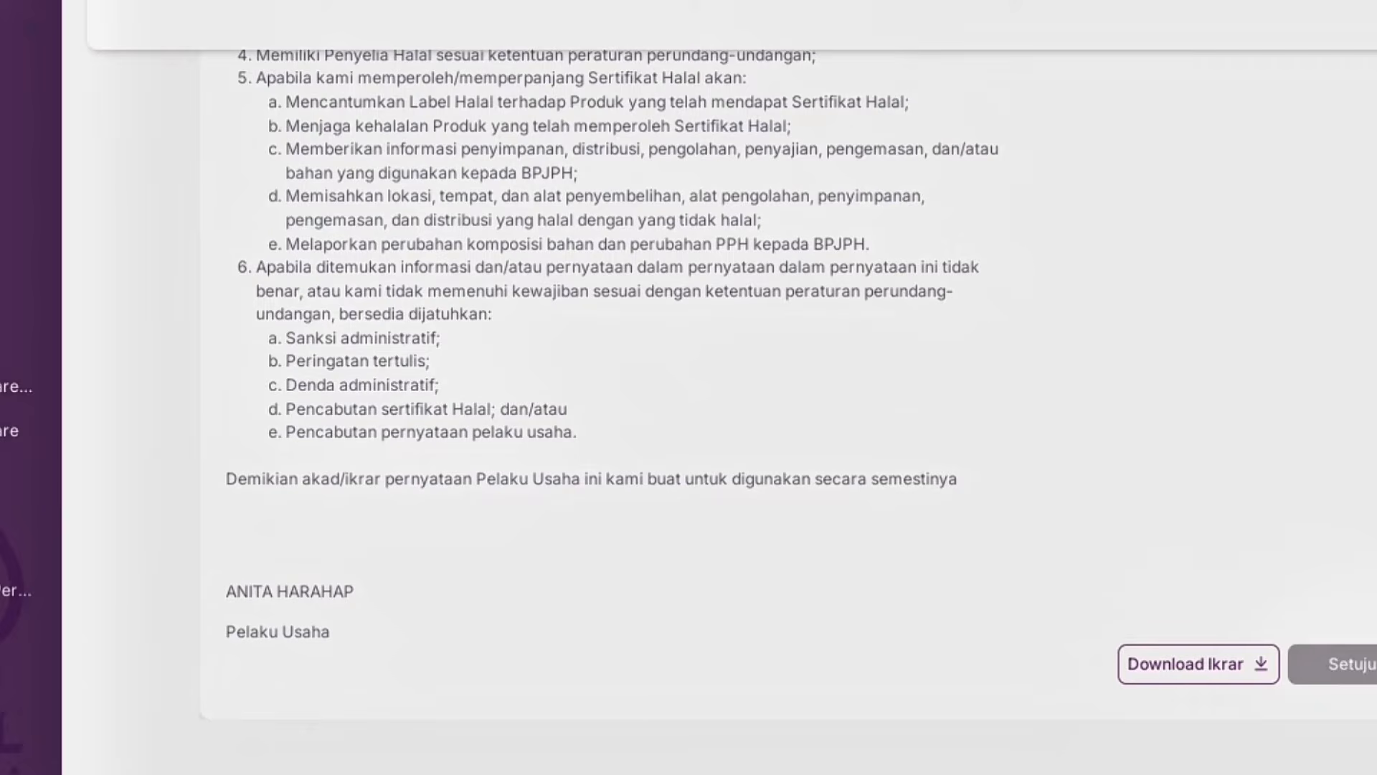
{"action": "left_click", "coordinate": [1352, 665]}
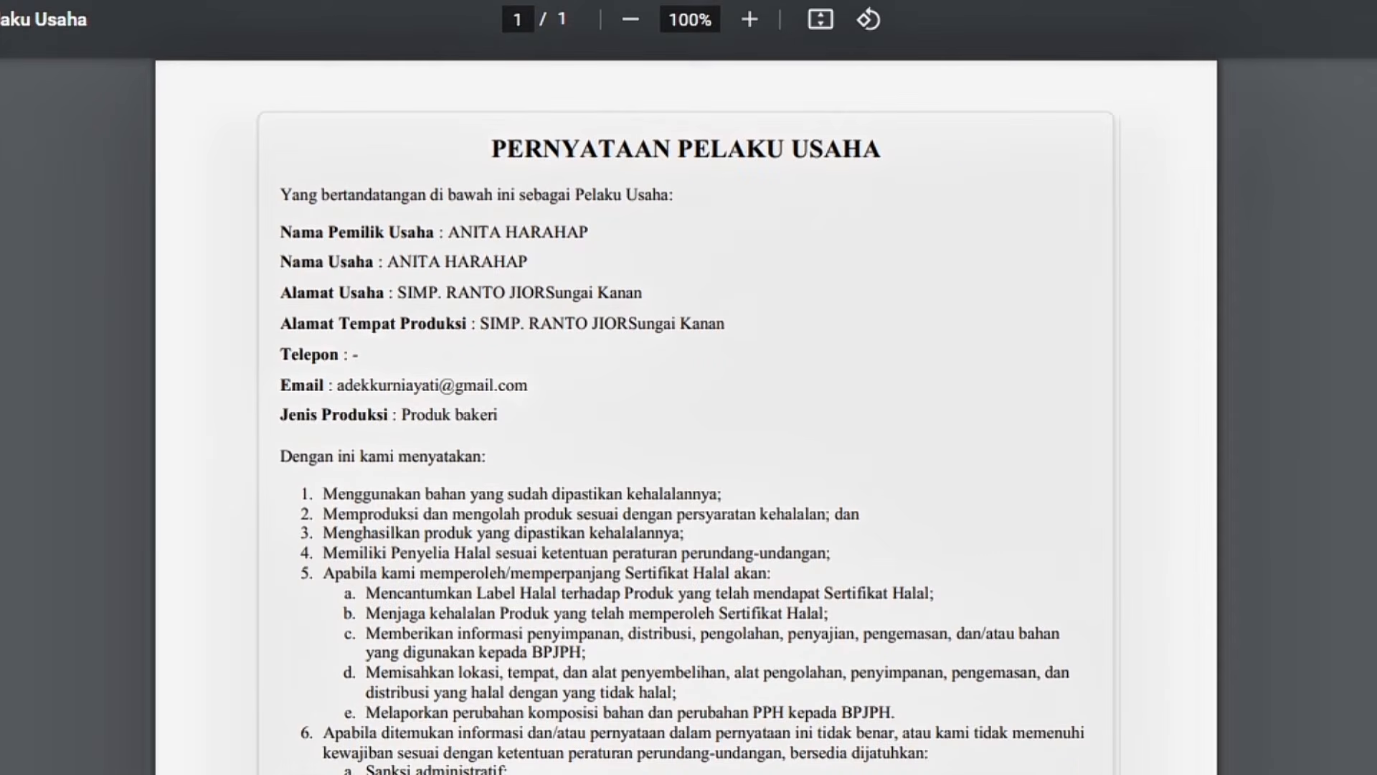
{"action": "scroll", "coordinate": [686, 416], "scroll_direction": "down", "scroll_amount": 3}
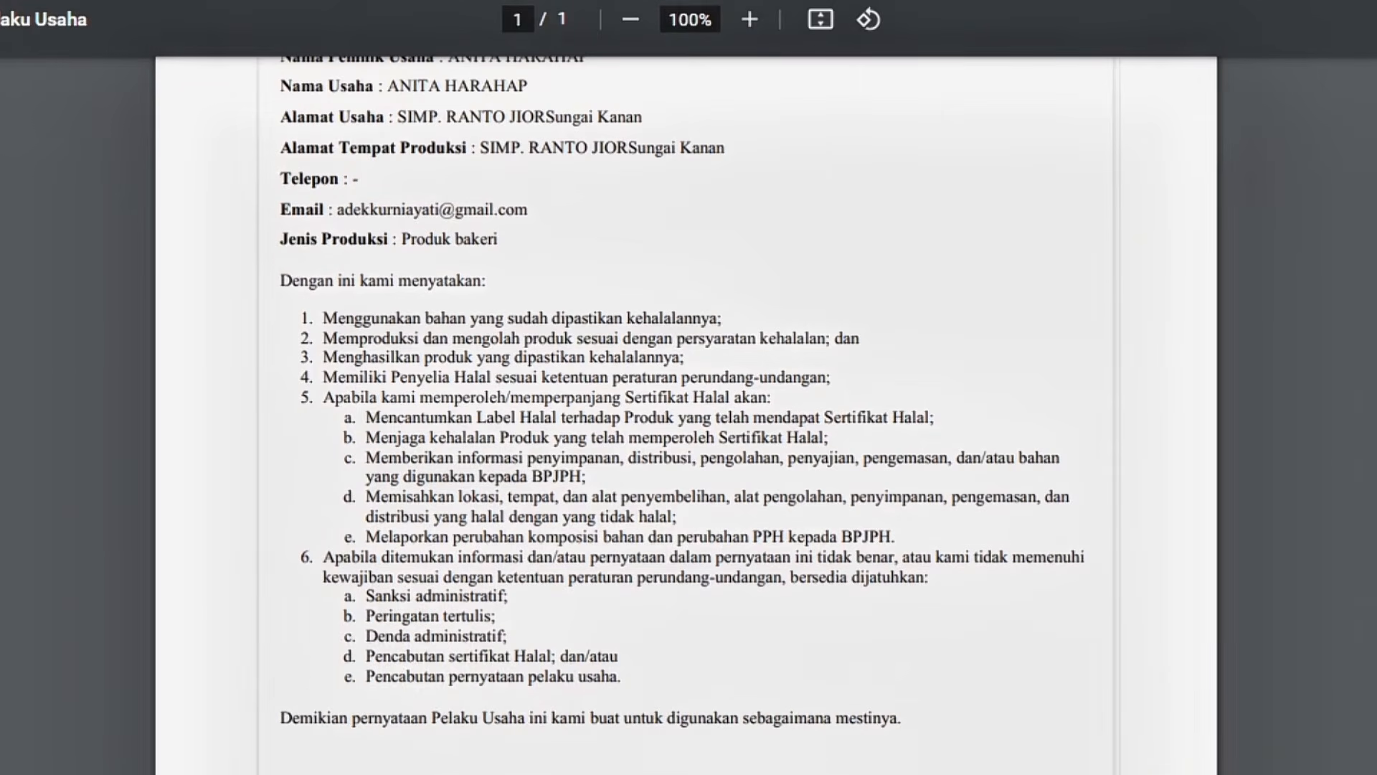
{"action": "scroll", "coordinate": [686, 416], "scroll_direction": "down", "scroll_amount": 5}
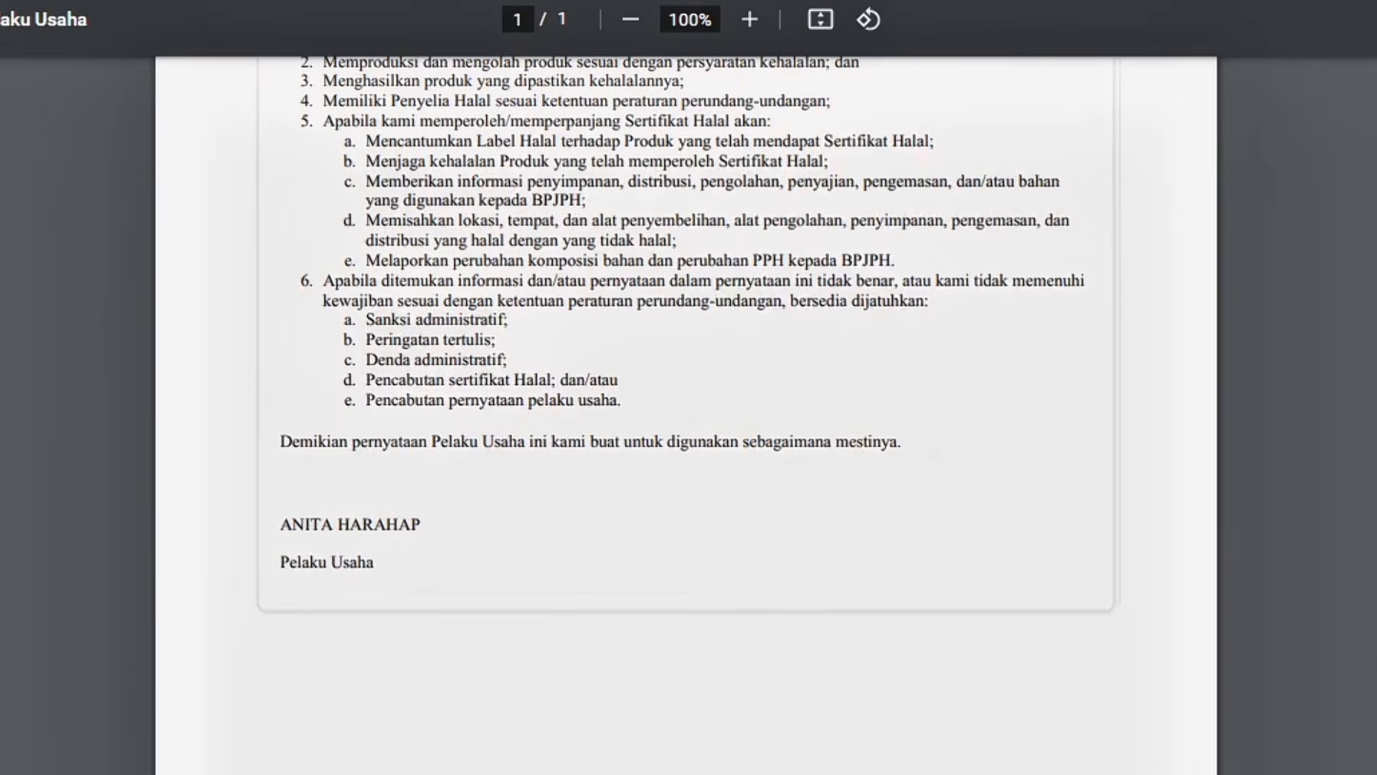
{"action": "scroll", "coordinate": [685, 416], "scroll_direction": "down", "scroll_amount": 5}
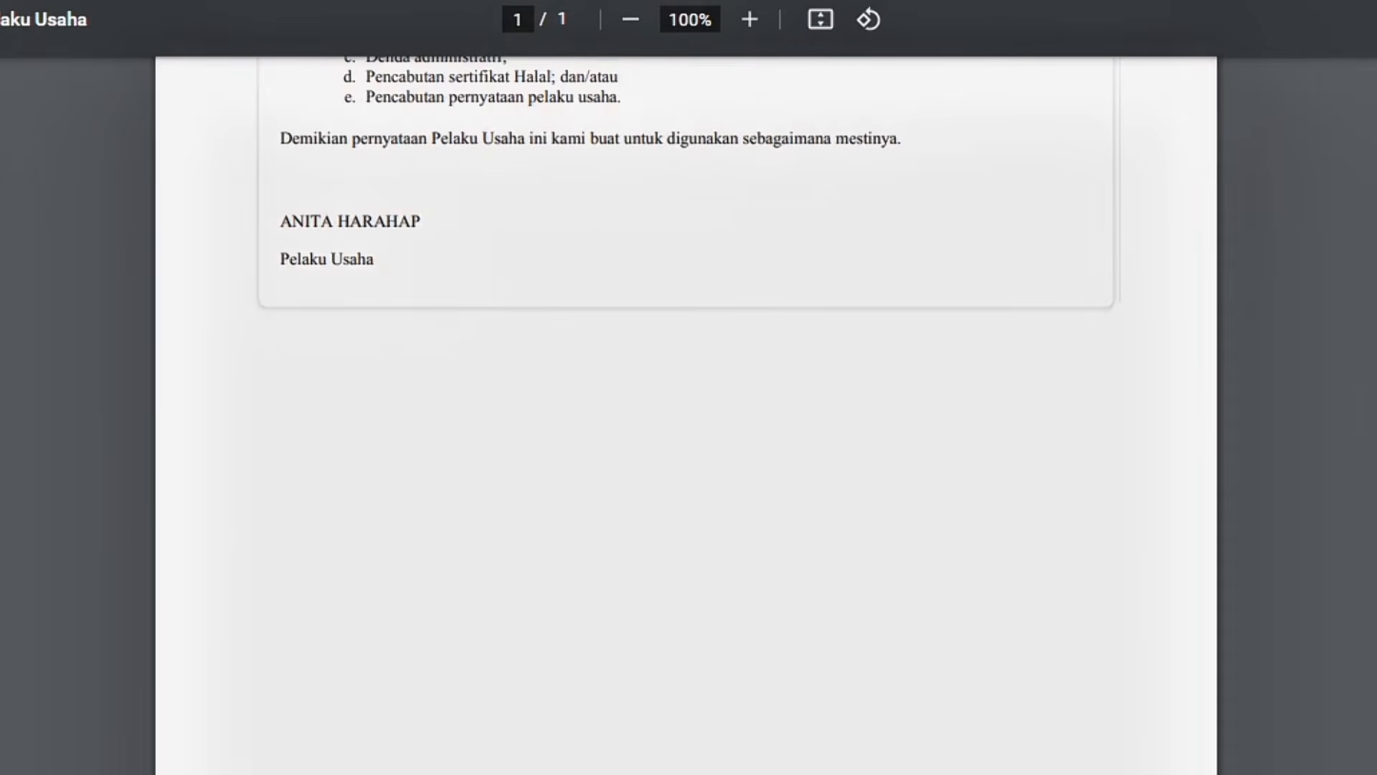
{"action": "scroll", "coordinate": [686, 416], "scroll_direction": "up", "scroll_amount": 10}
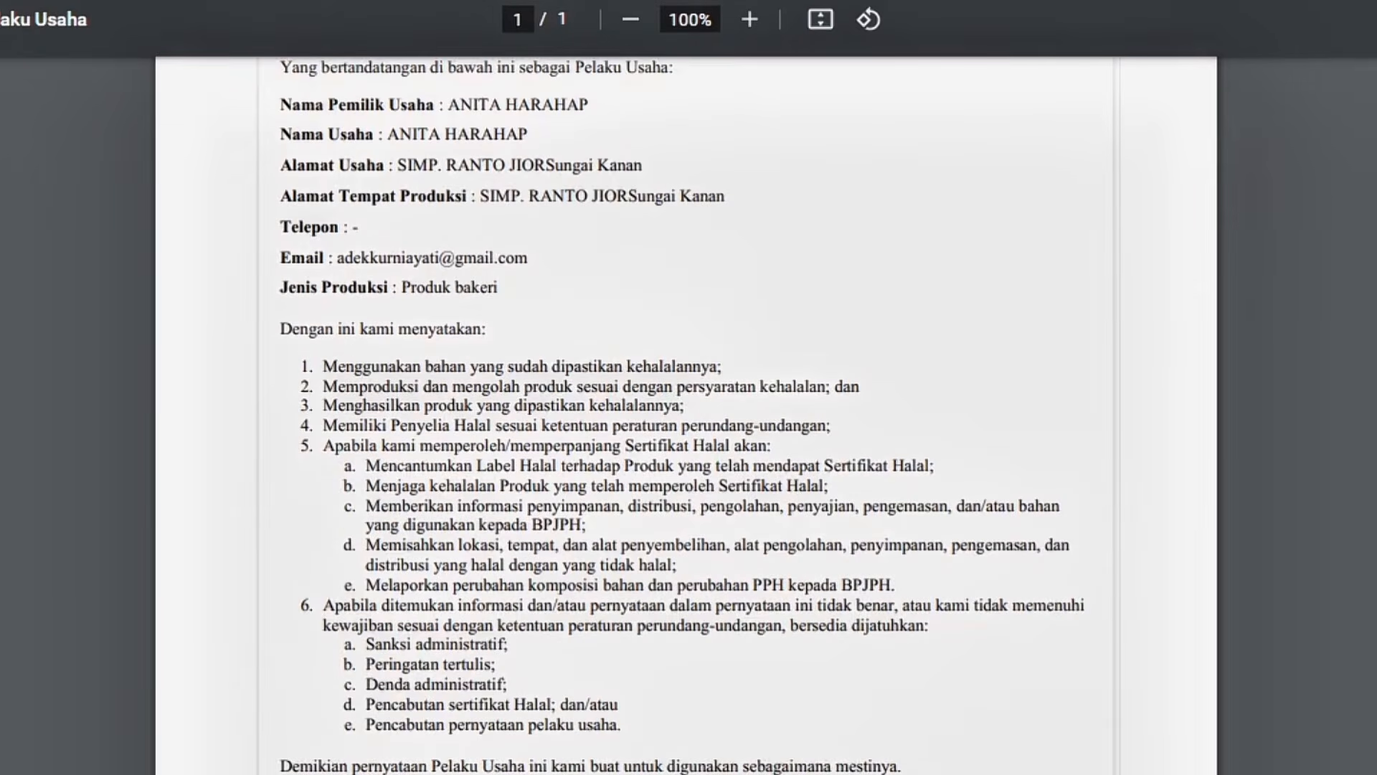
{"action": "scroll", "coordinate": [686, 416], "scroll_direction": "up", "scroll_amount": 2}
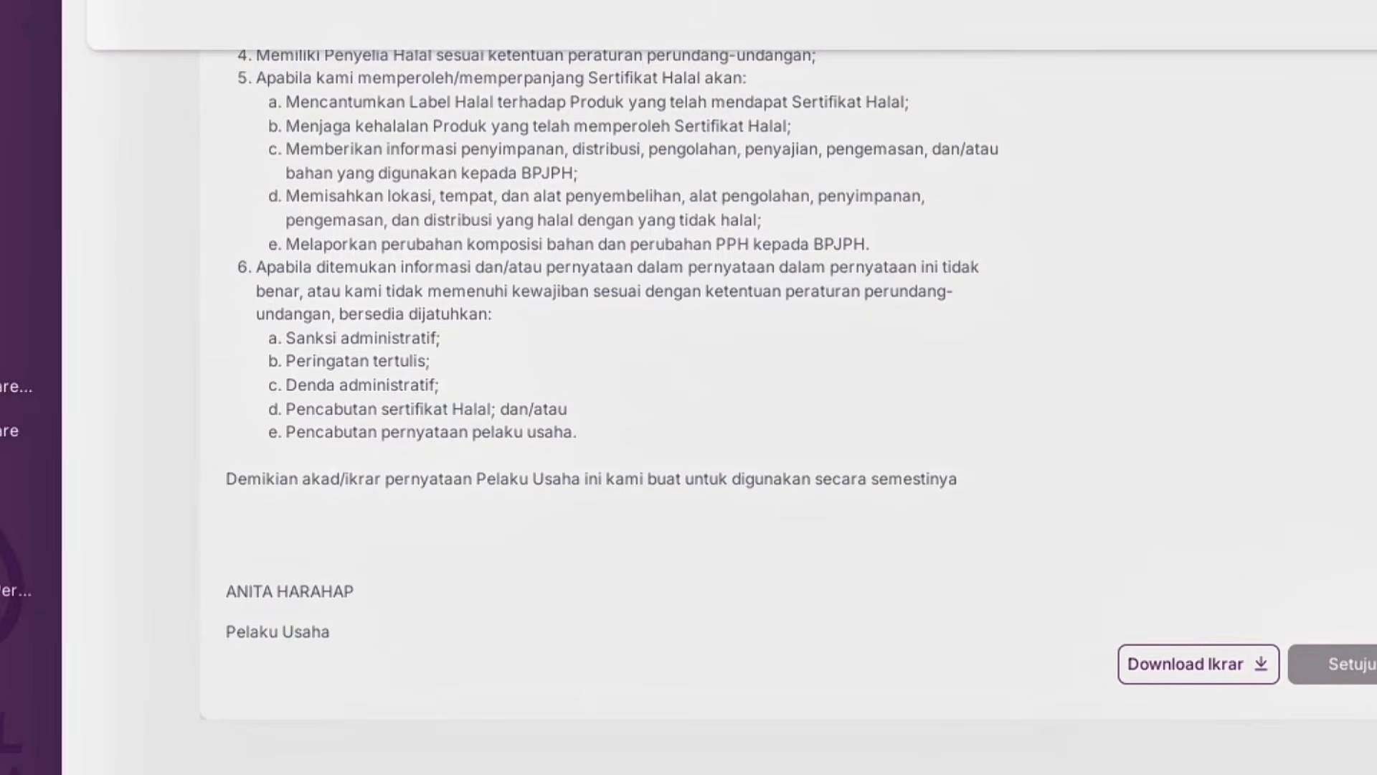
Review the Data Pengajuan fields on the Pengajuan tab and open the Surat Permohonan letter
{"action": "scroll", "coordinate": [732, 412], "scroll_direction": "up", "scroll_amount": 7}
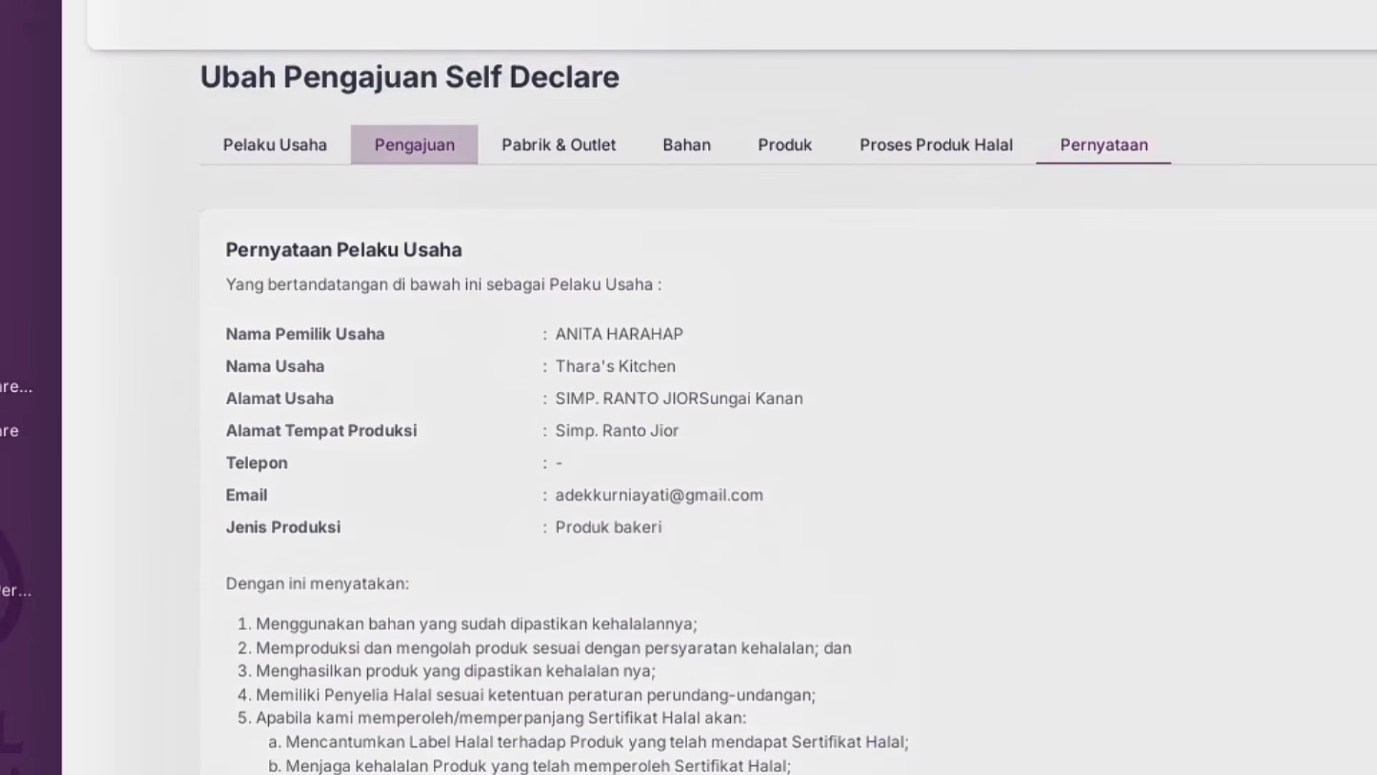
{"action": "left_click", "coordinate": [415, 144]}
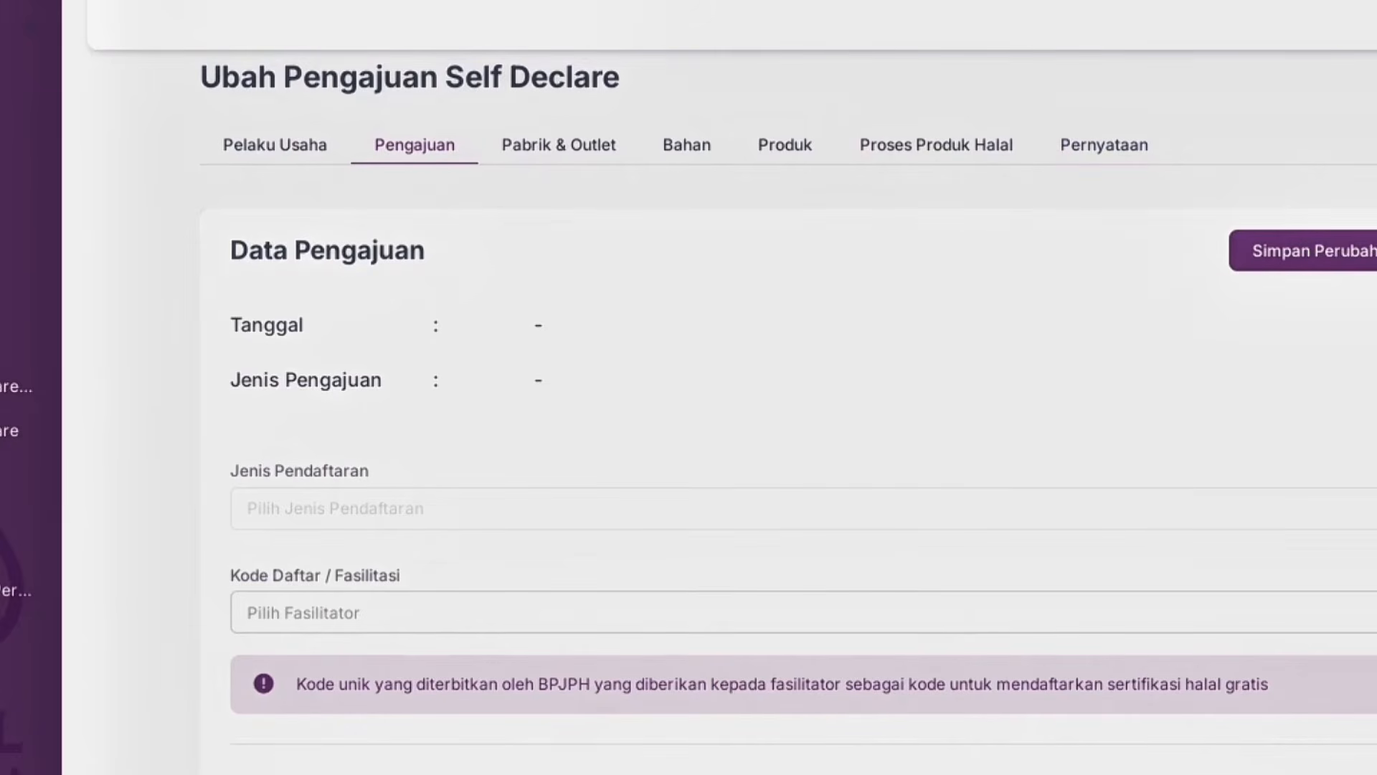
{"action": "scroll", "coordinate": [717, 430], "scroll_direction": "down", "scroll_amount": 8}
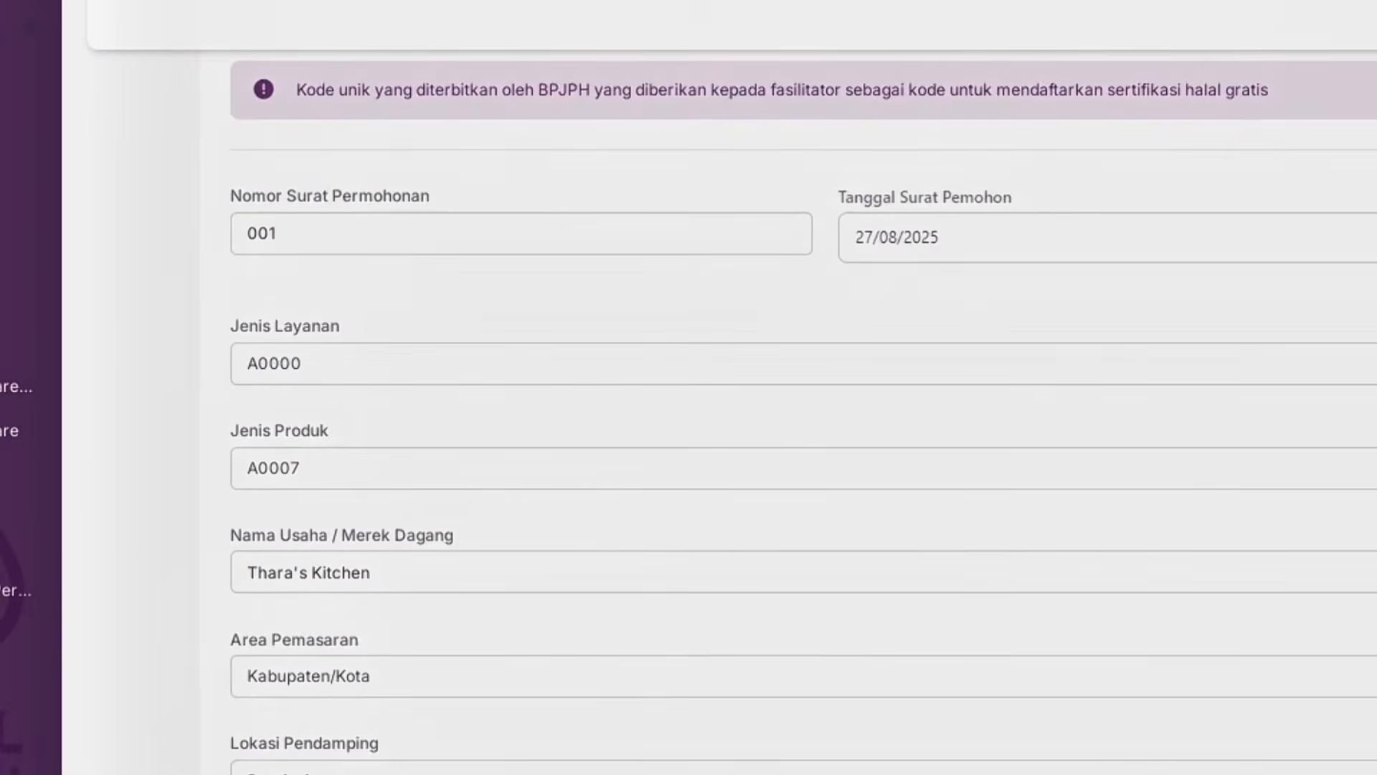
{"action": "scroll", "coordinate": [718, 430], "scroll_direction": "down", "scroll_amount": 5}
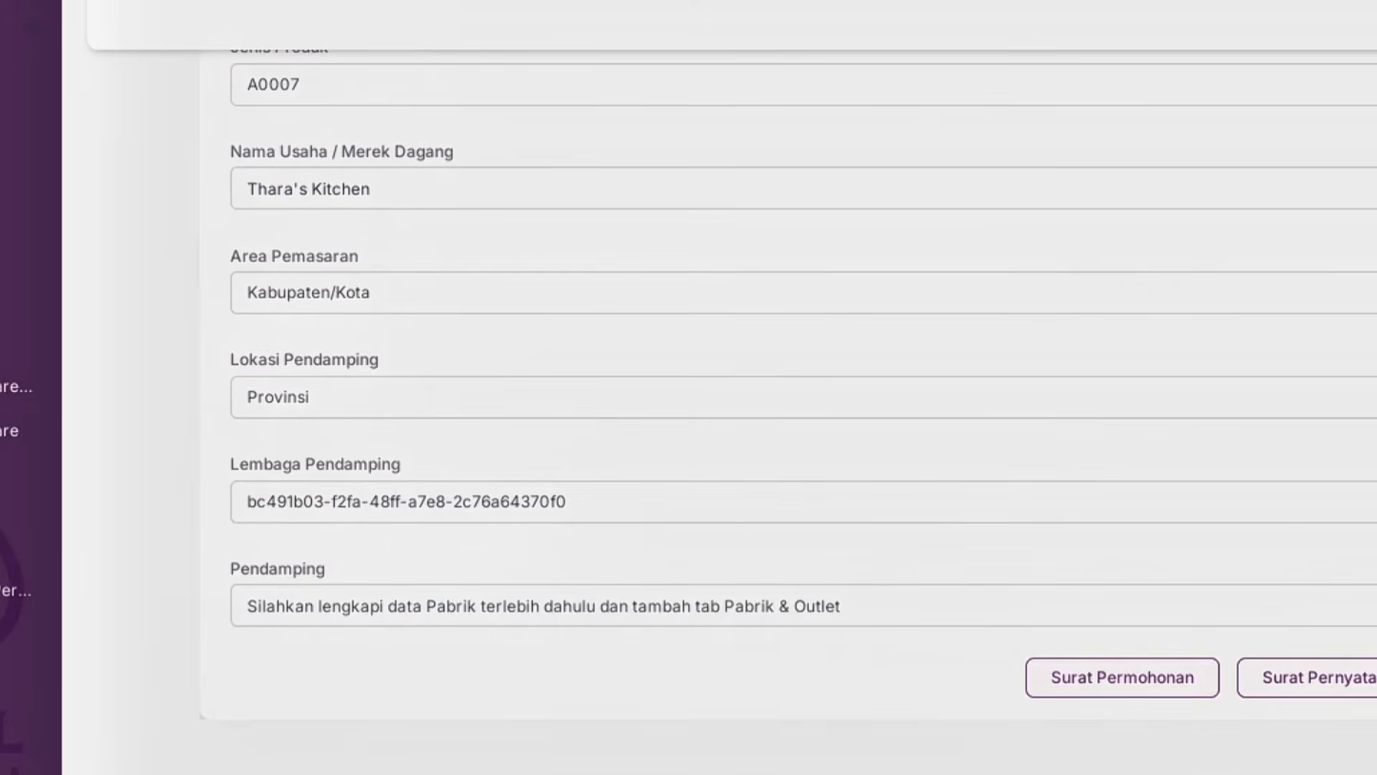
{"action": "left_click", "coordinate": [1122, 677]}
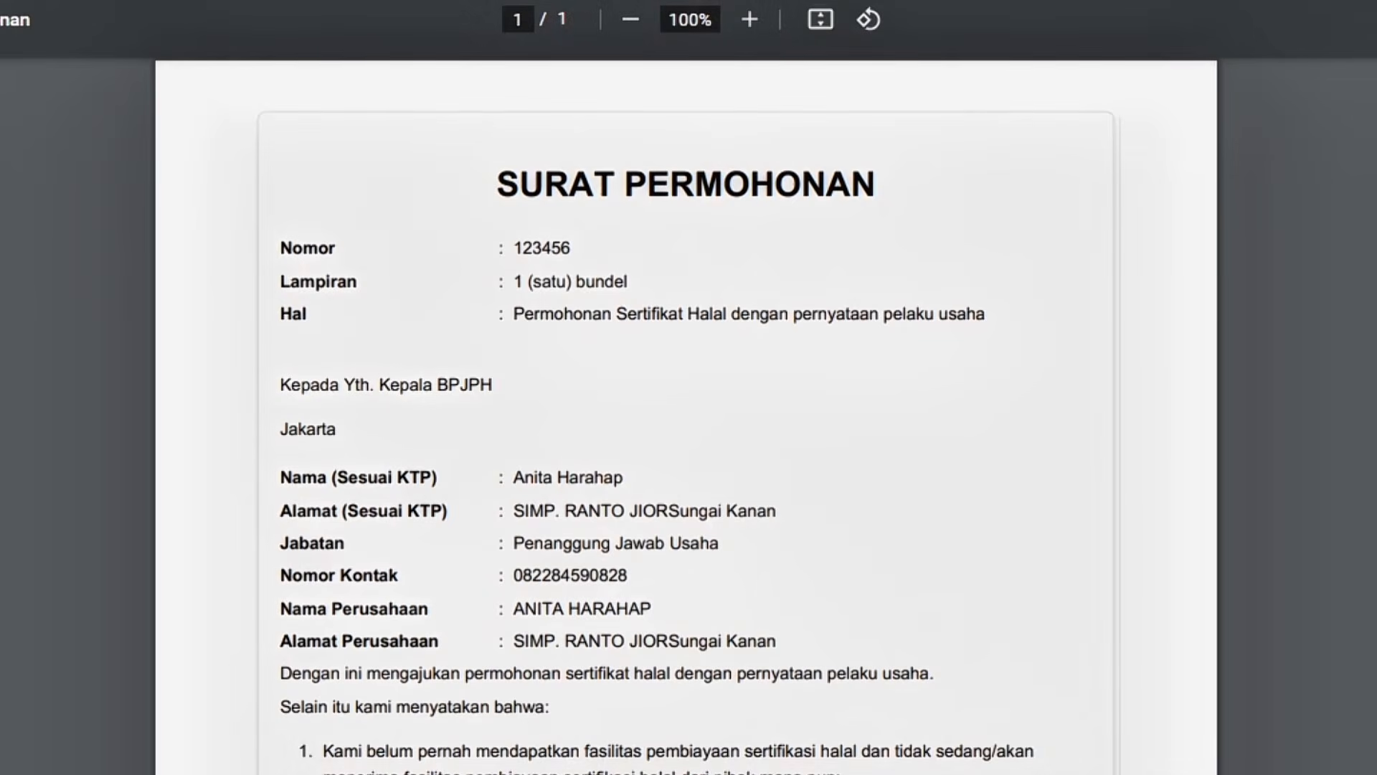
Read through the Surat Permohonan and Surat Pernyataan PDFs
{"action": "scroll", "coordinate": [686, 430], "scroll_direction": "down", "scroll_amount": 5}
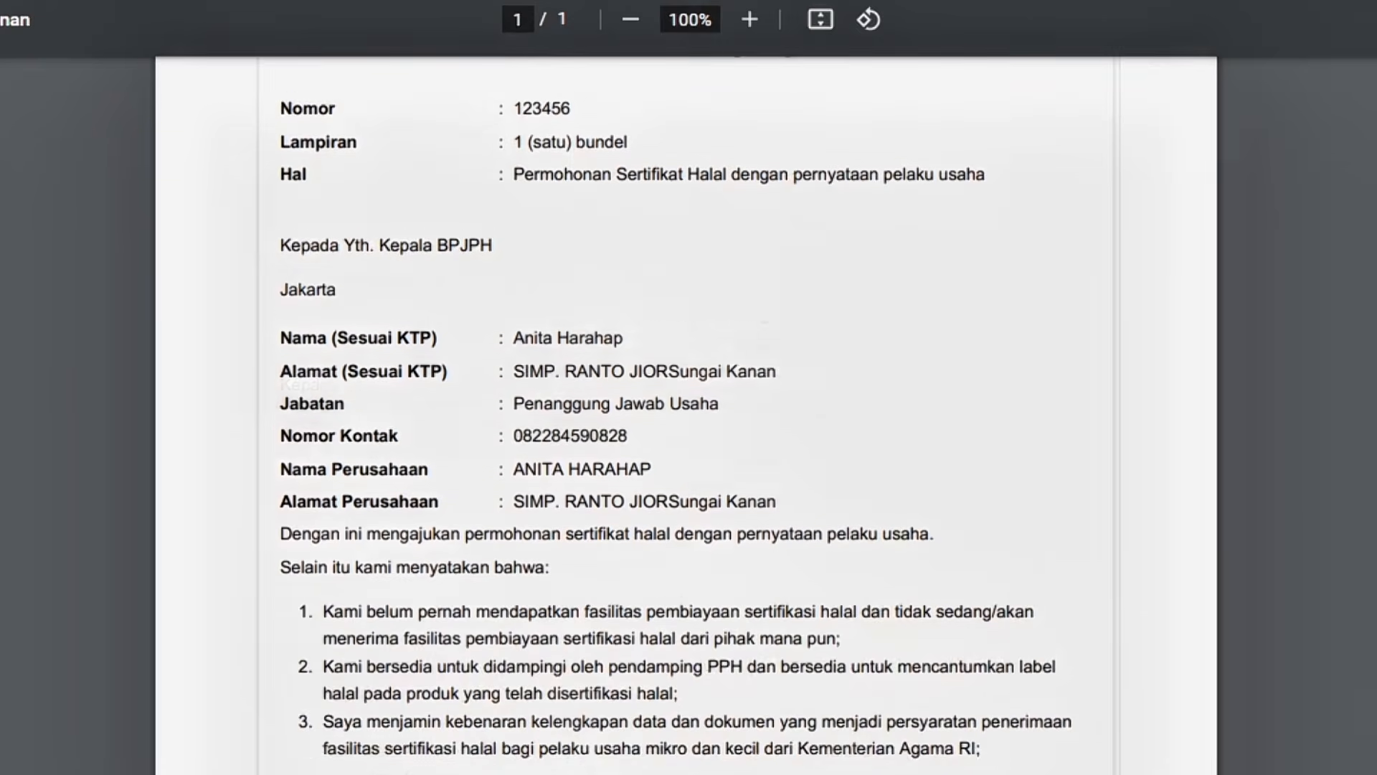
{"action": "scroll", "coordinate": [686, 430], "scroll_direction": "down", "scroll_amount": 1}
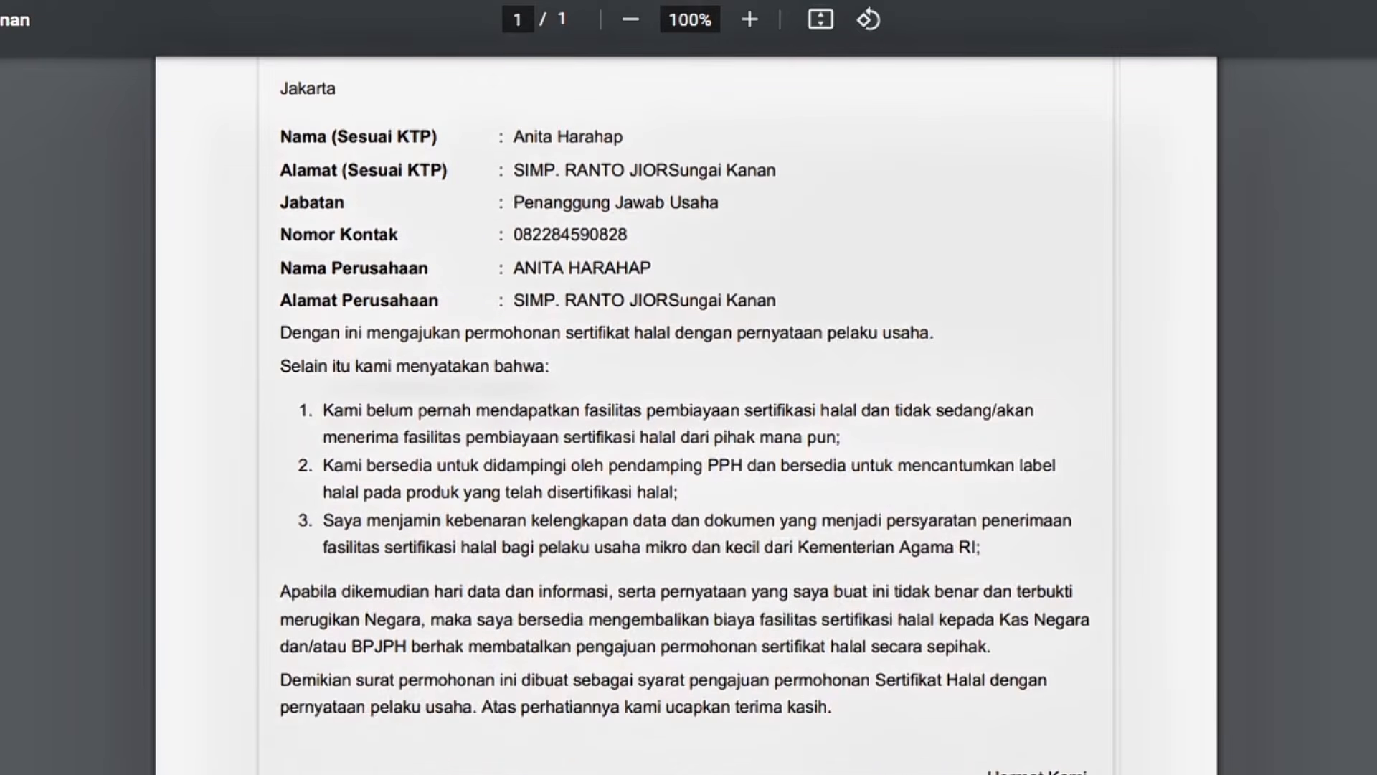
{"action": "scroll", "coordinate": [686, 431], "scroll_direction": "down", "scroll_amount": 3}
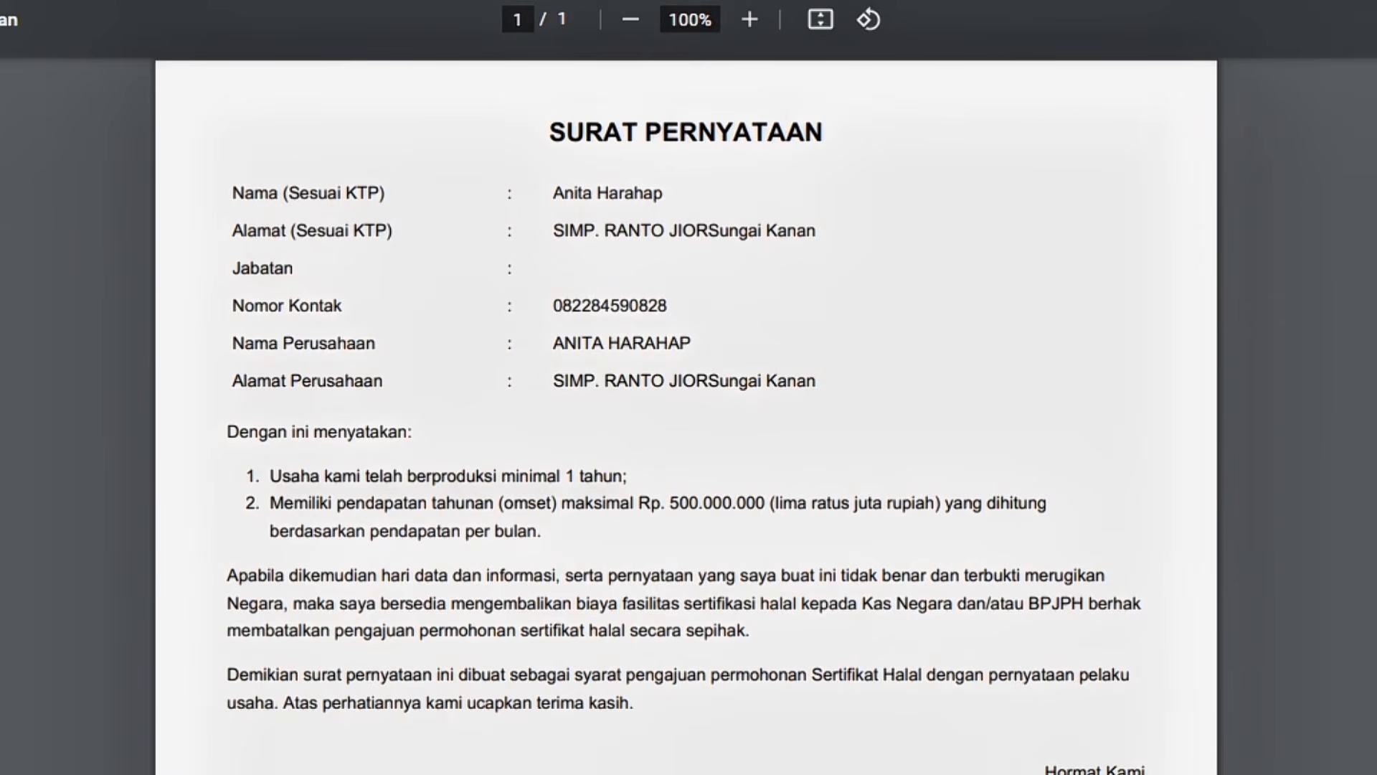
{"action": "scroll", "coordinate": [686, 416], "scroll_direction": "down", "scroll_amount": 3}
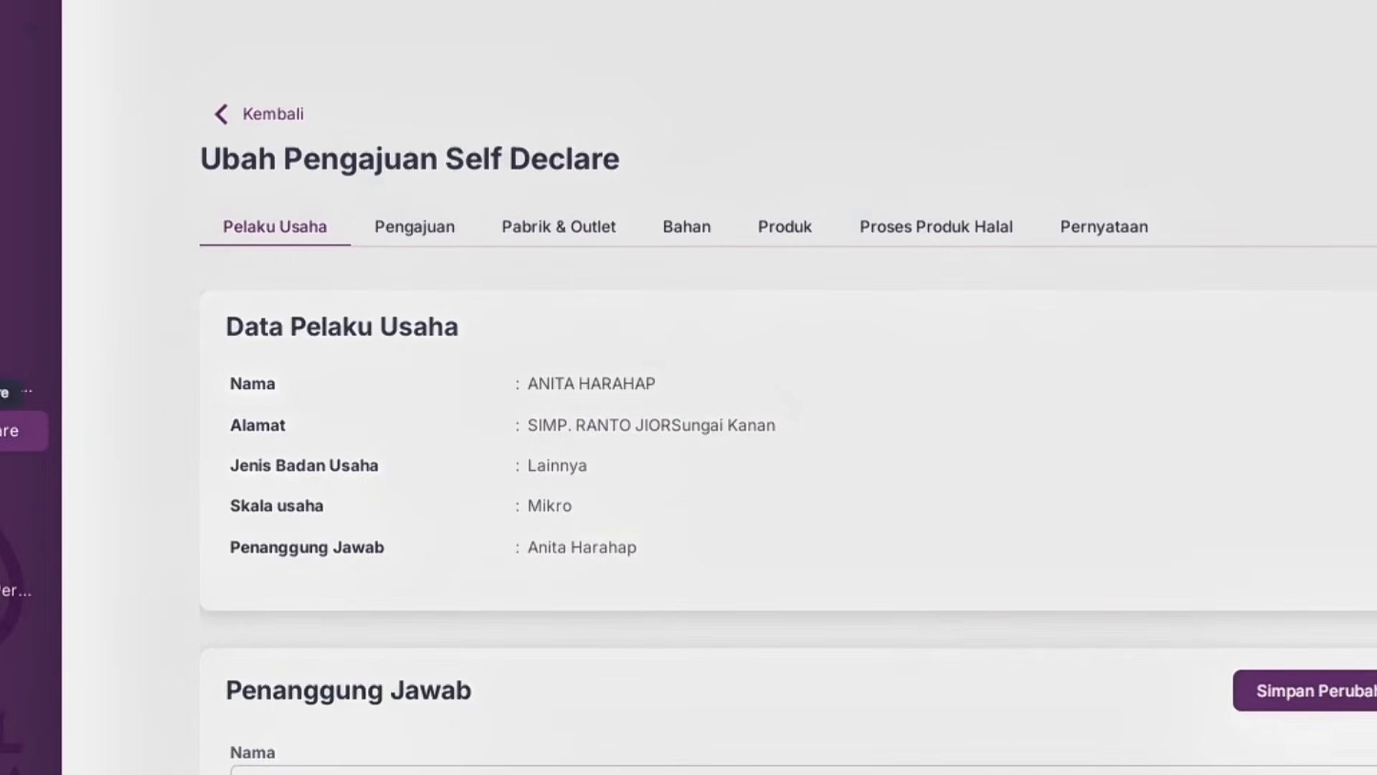
Go to Detail Pengajuan Self Declare and scroll through its summary and Formulir Unduhan
{"action": "left_click", "coordinate": [9, 430]}
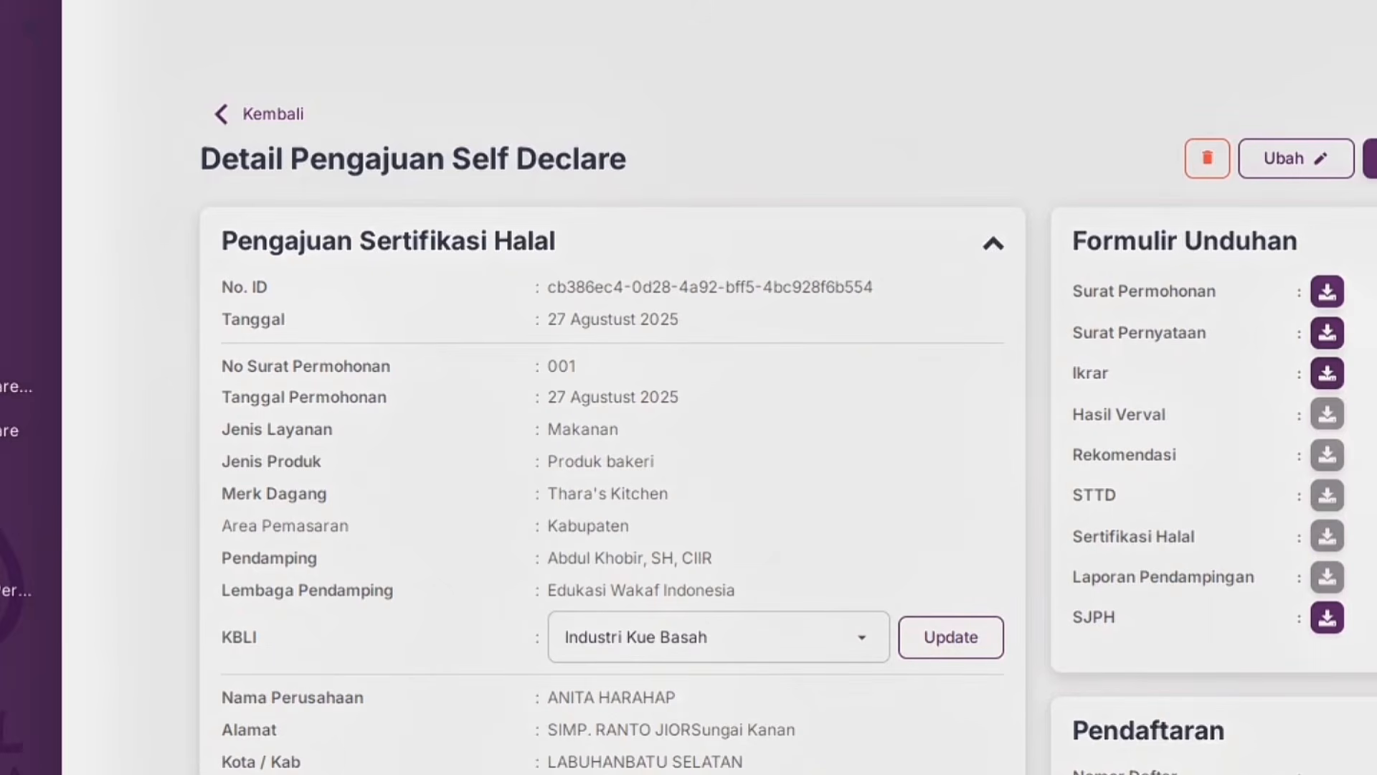
{"action": "scroll", "coordinate": [717, 409], "scroll_direction": "down", "scroll_amount": 3}
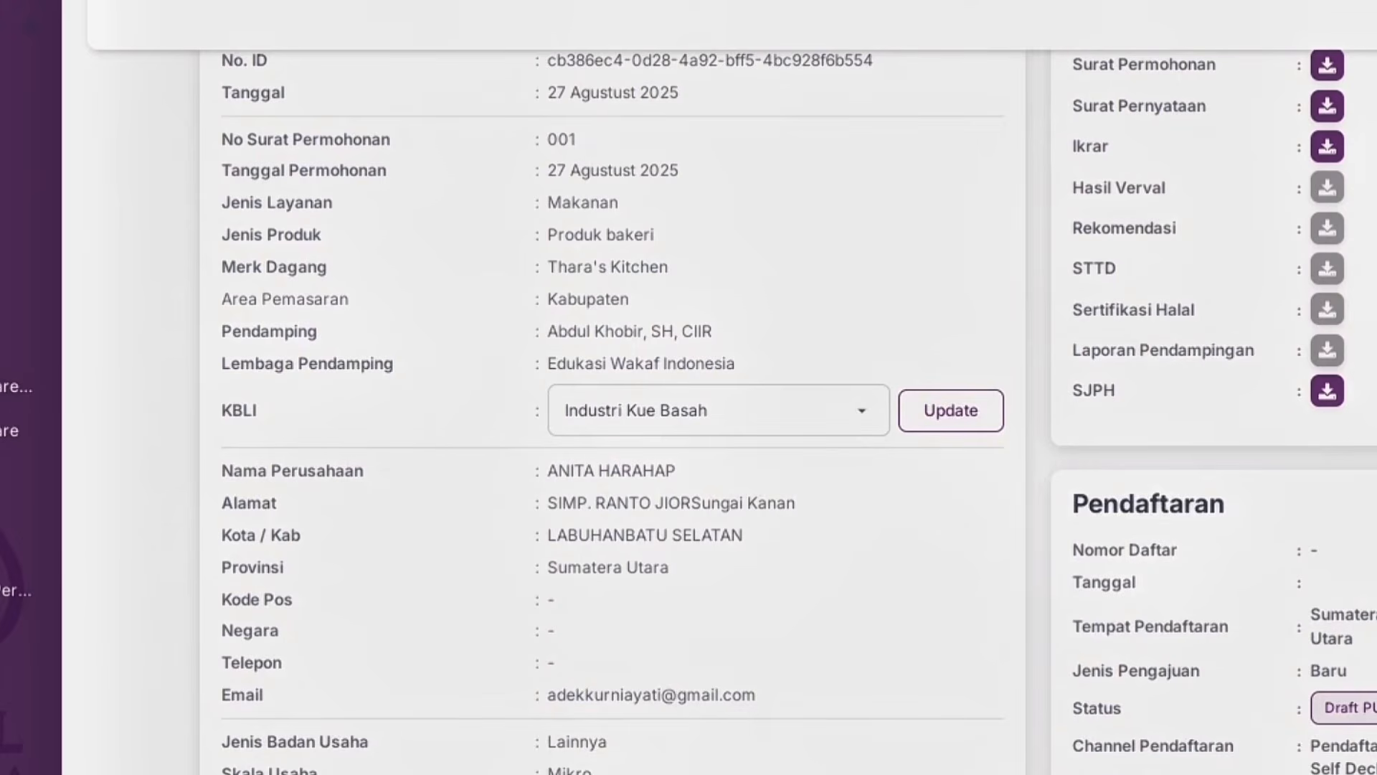
{"action": "scroll", "coordinate": [718, 409], "scroll_direction": "up", "scroll_amount": 2}
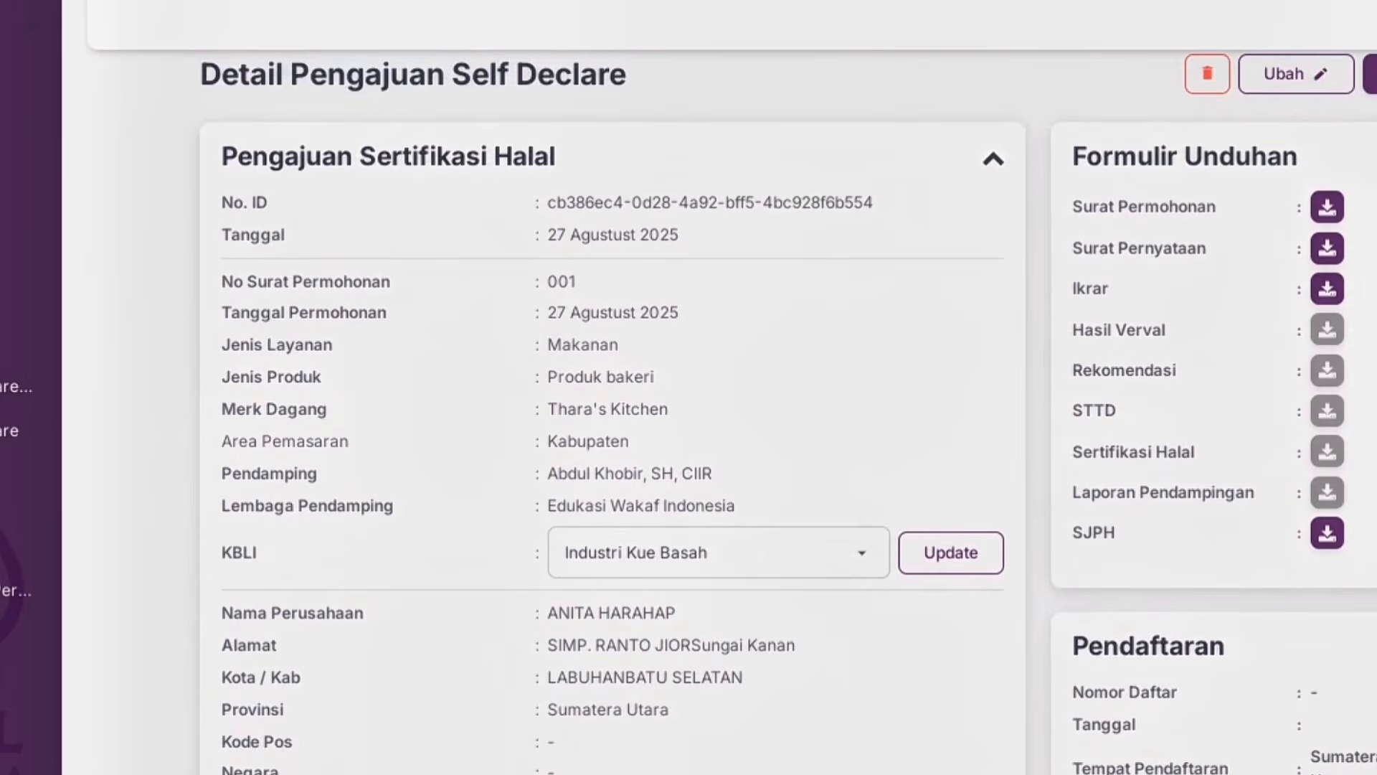
{"action": "scroll", "coordinate": [717, 409], "scroll_direction": "up", "scroll_amount": 1}
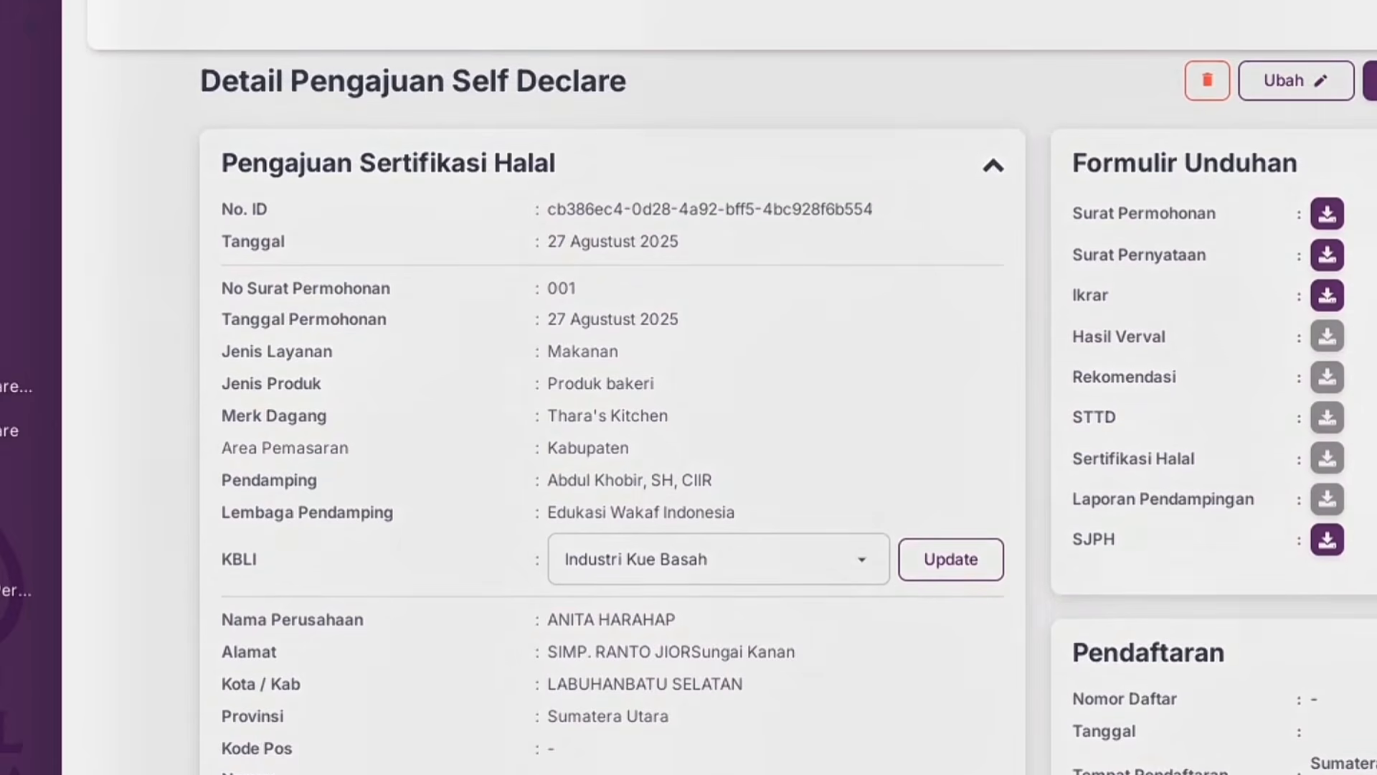